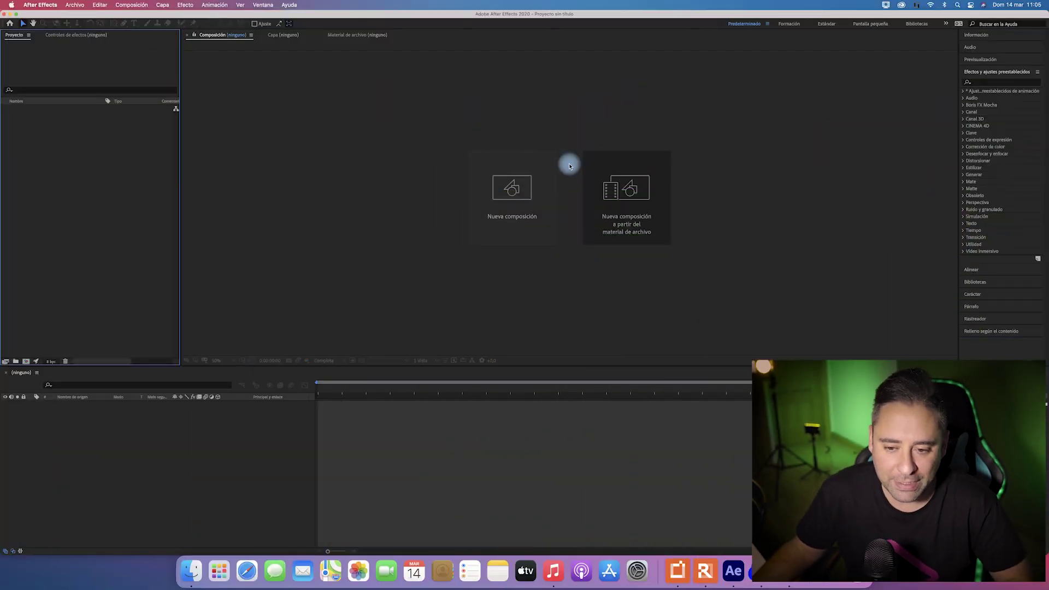
Step: Create the 1920×1080, 30 fps 'Desintegración' composition, 0:00:15:00 long at Completa resolution
{"action": "left_click", "coordinate": [515, 205]}
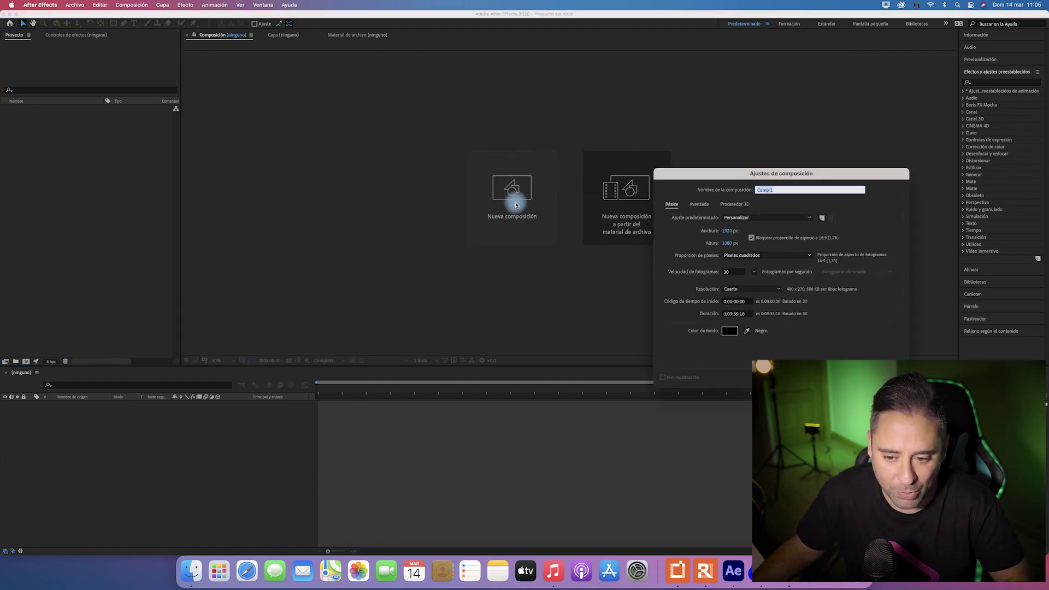
{"action": "left_click_drag", "start_coordinate": [719, 177], "coordinate": [632, 162]}
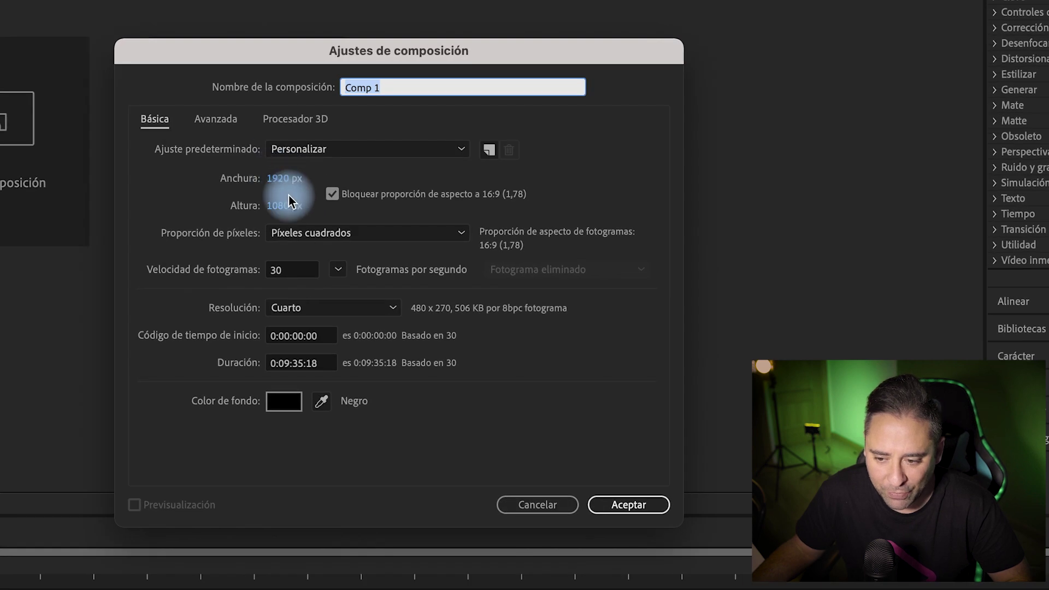
{"action": "left_click", "coordinate": [285, 272]}
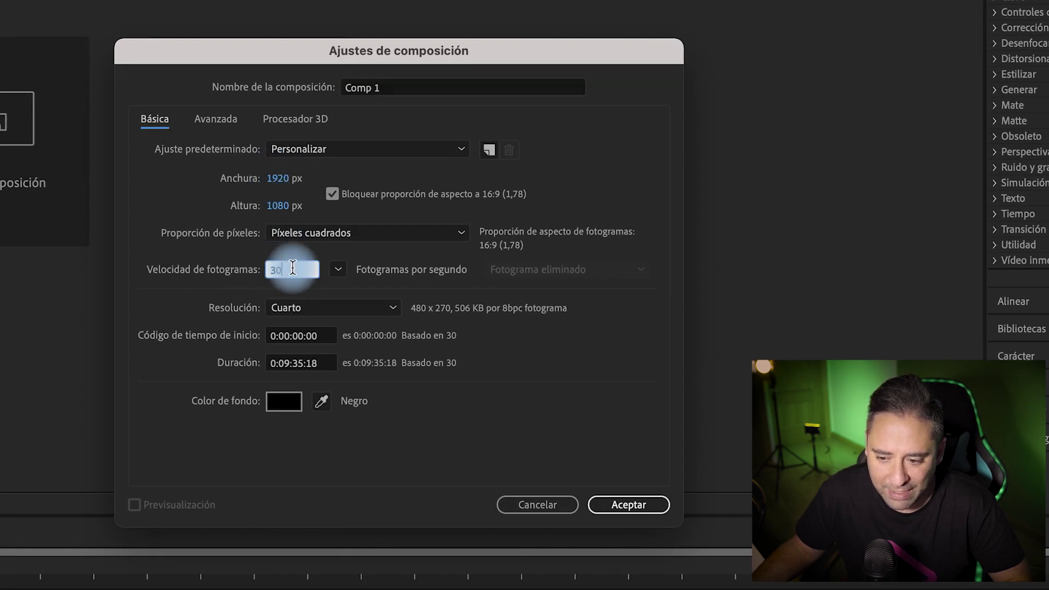
{"action": "left_click", "coordinate": [323, 363]}
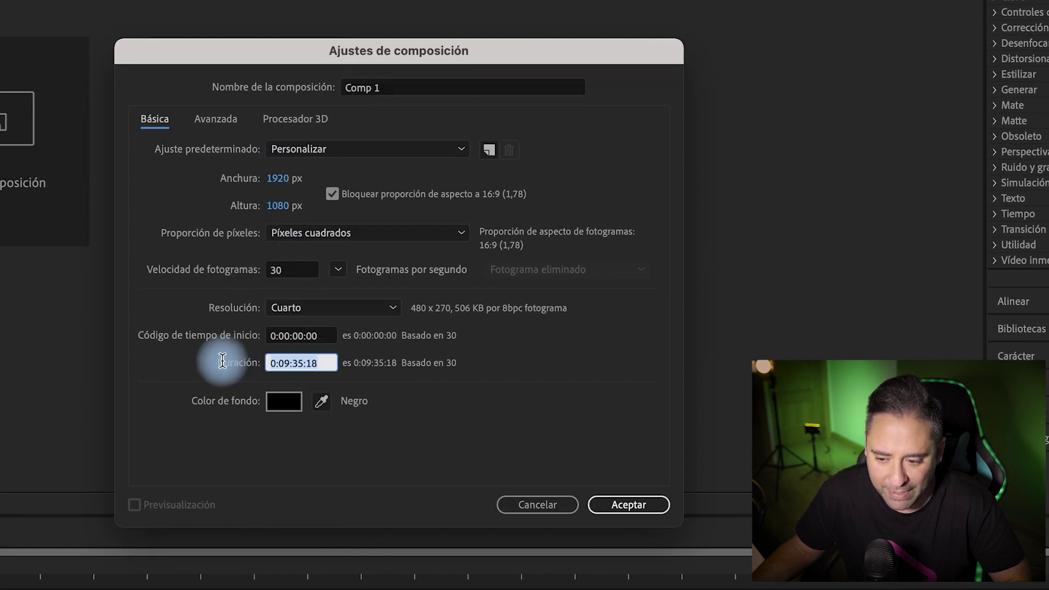
{"action": "left_click", "coordinate": [282, 365]}
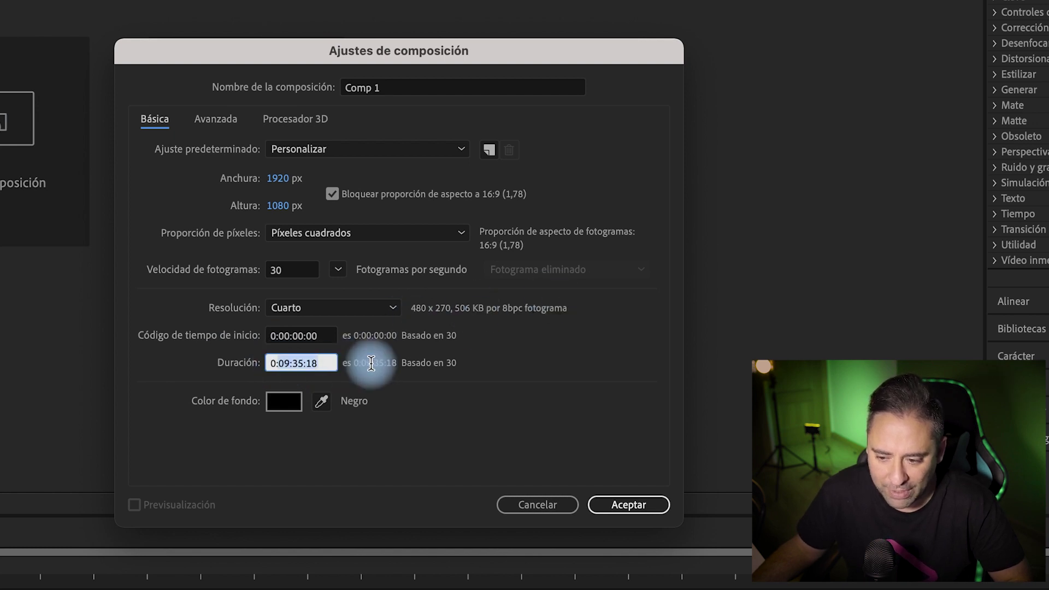
{"action": "left_click_drag", "start_coordinate": [327, 363], "coordinate": [217, 364]}
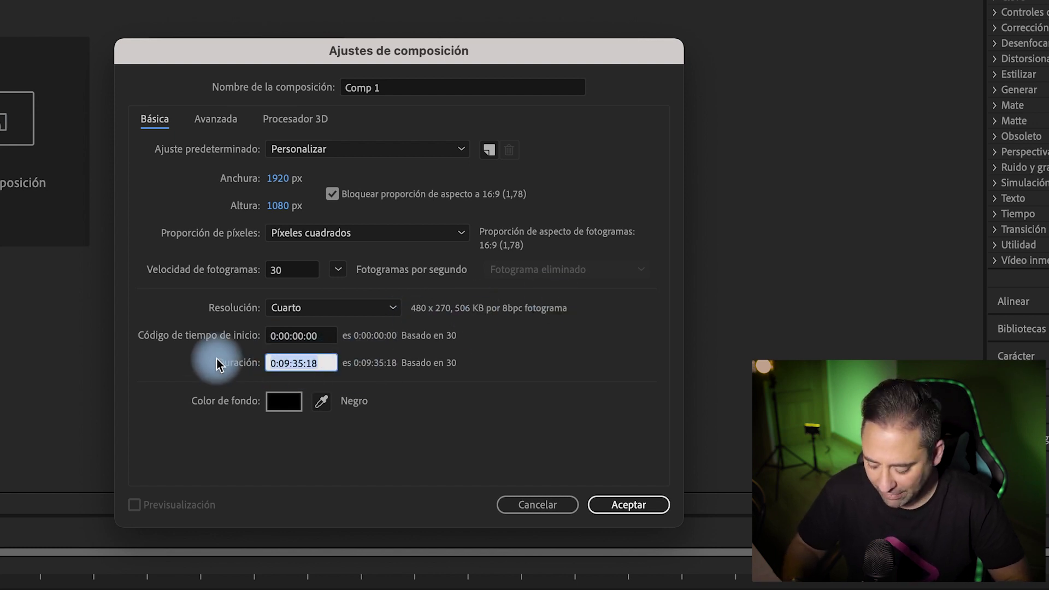
{"action": "type", "text": "0:00:1"}
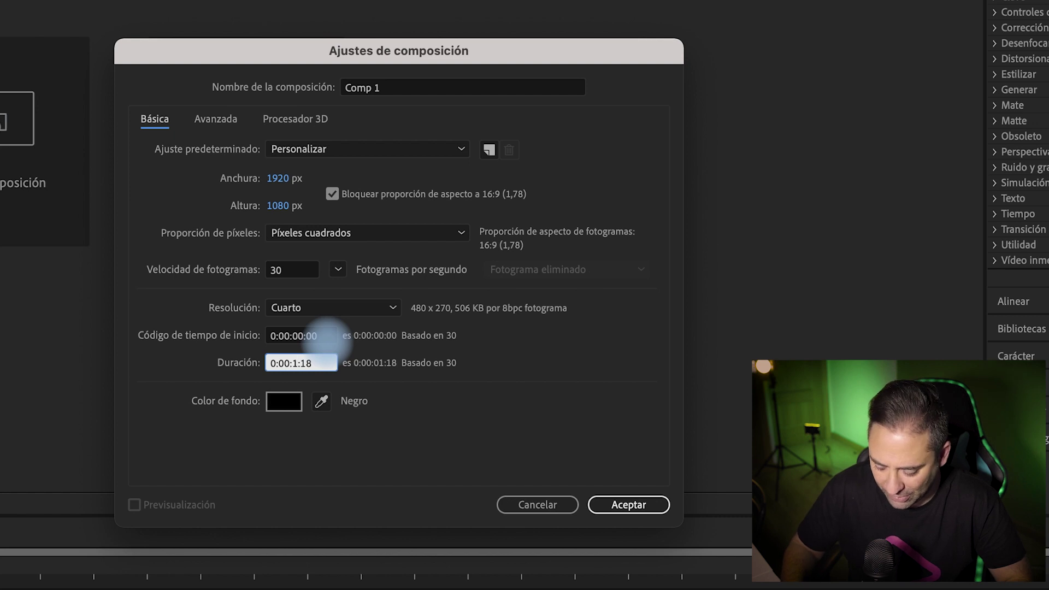
{"action": "type", "text": "5:"}
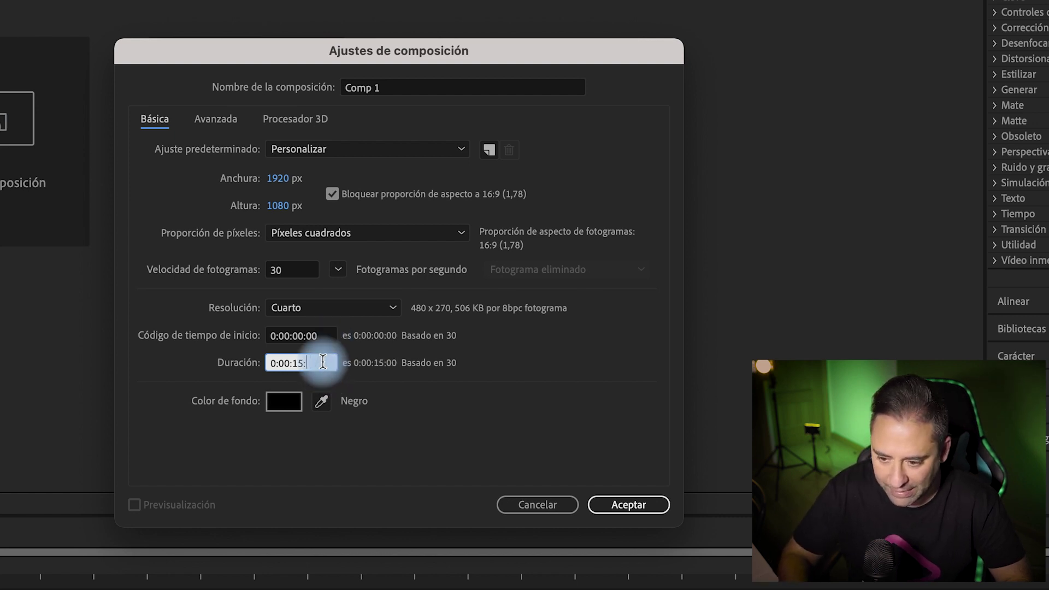
{"action": "type", "text": "00"}
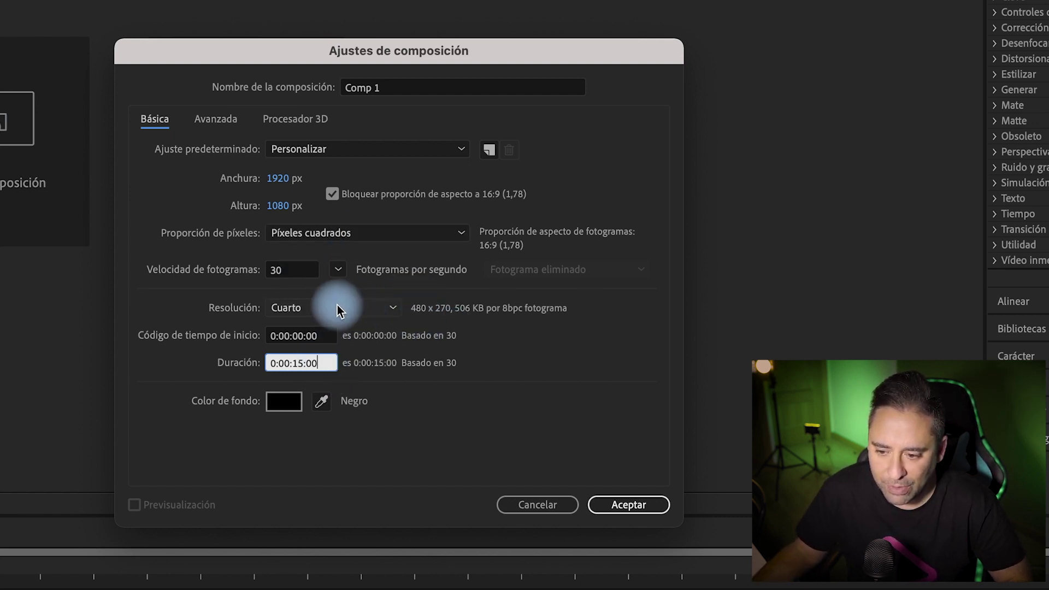
{"action": "left_click", "coordinate": [388, 308]}
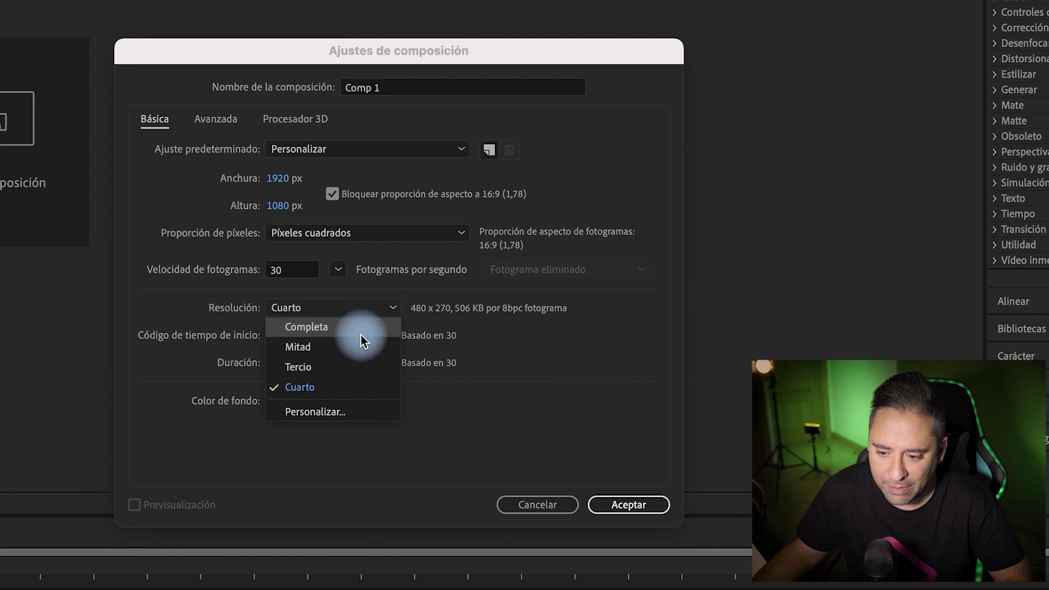
{"action": "left_click", "coordinate": [330, 334]}
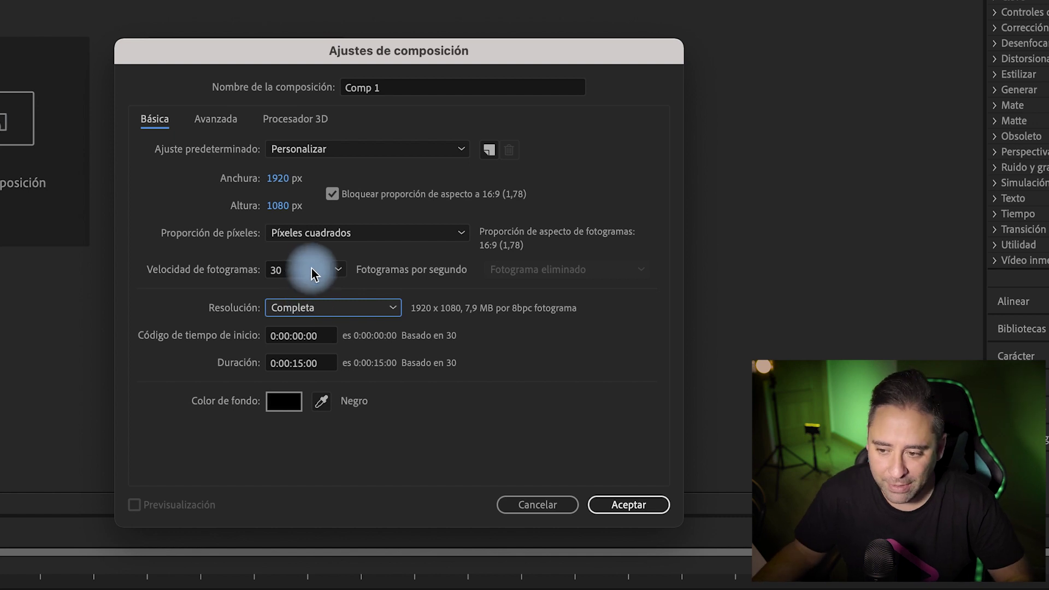
{"action": "left_click", "coordinate": [393, 89]}
{"action": "type", "text": "Desinteg"}
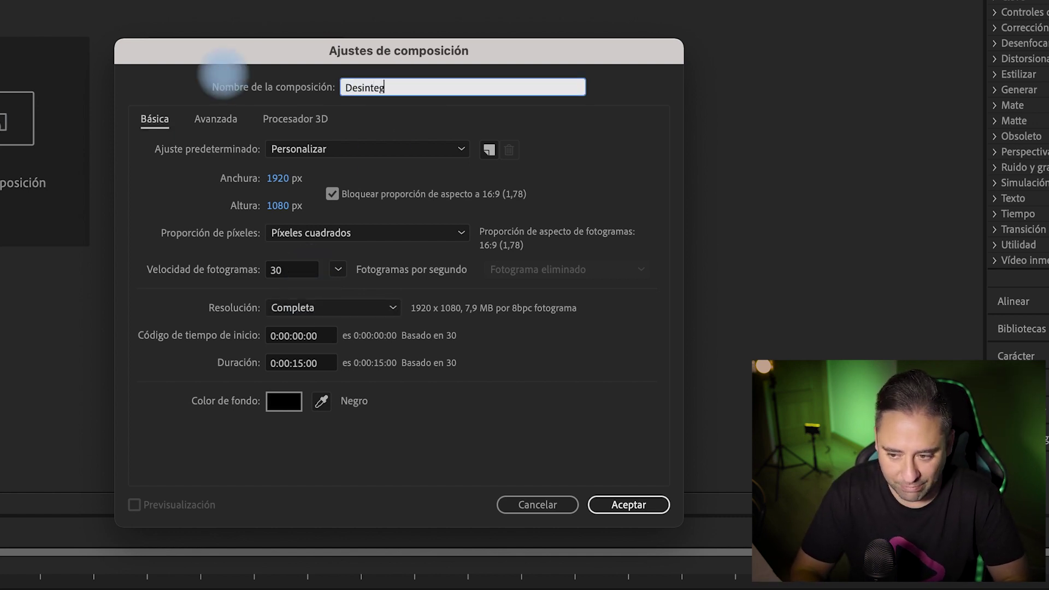
{"action": "type", "text": "ración"}
{"action": "left_click", "coordinate": [628, 504]}
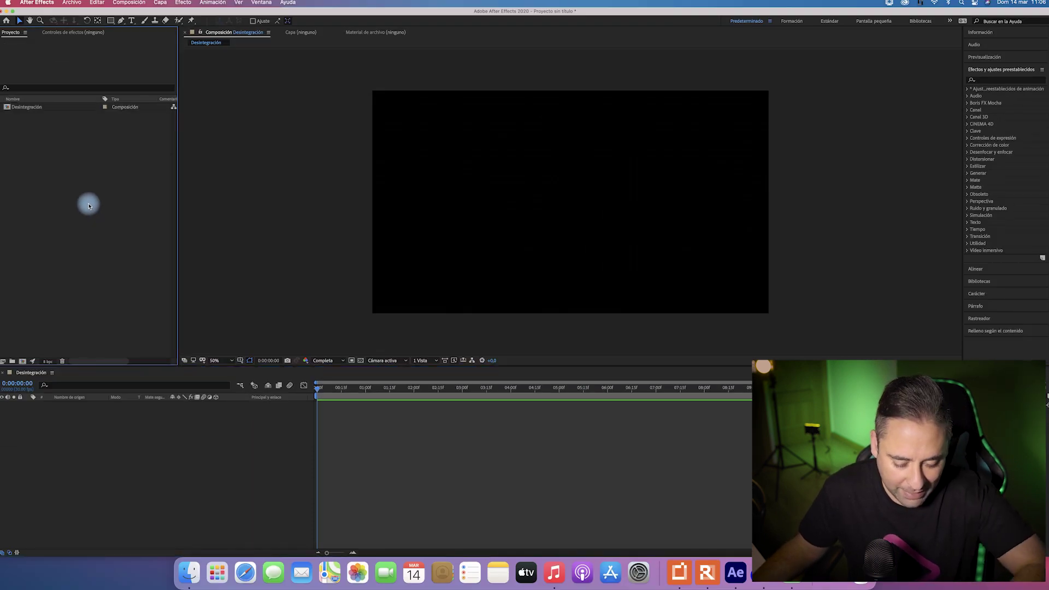
Step: Import the C0007.MP4 clip from the project footage folder
{"action": "double_click", "coordinate": [148, 176]}
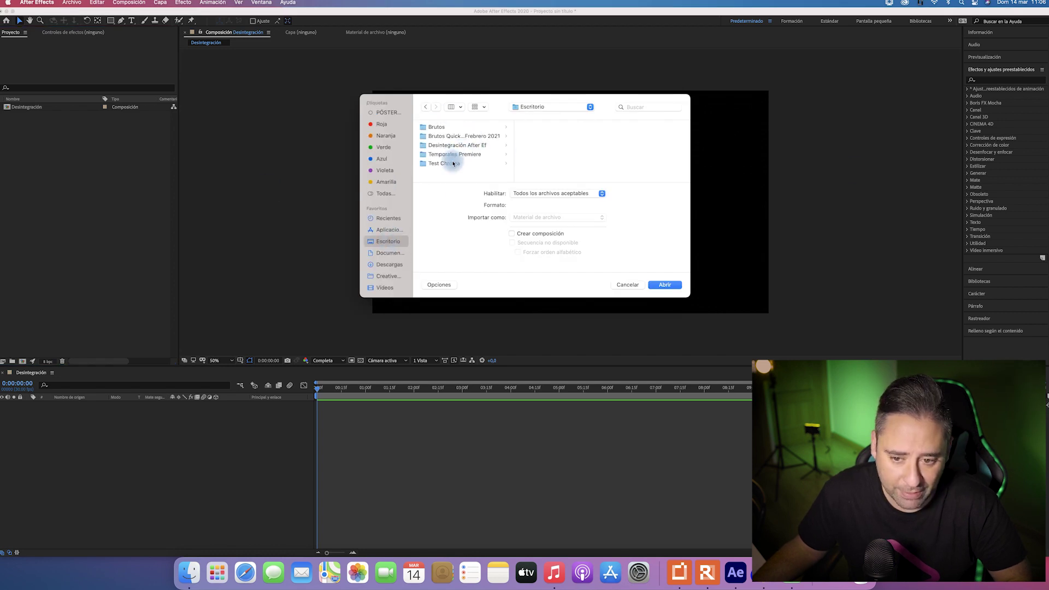
{"action": "left_click", "coordinate": [457, 146]}
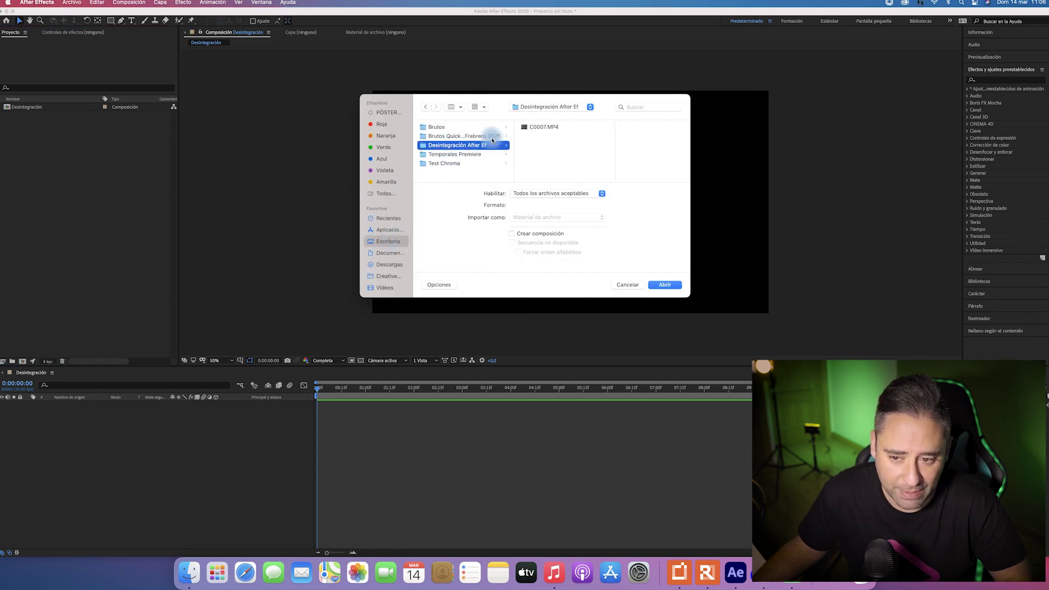
{"action": "left_click", "coordinate": [538, 126]}
{"action": "left_click", "coordinate": [667, 286]}
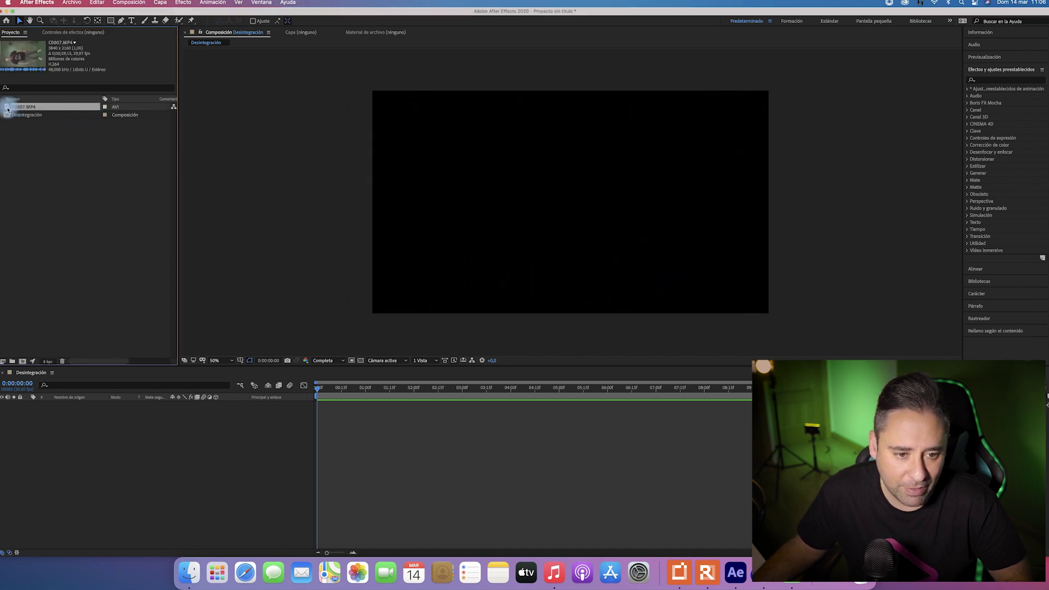
Step: Review C0007.MP4 in the footage viewer and set its out point at 3;59;27;16
{"action": "double_click", "coordinate": [10, 108]}
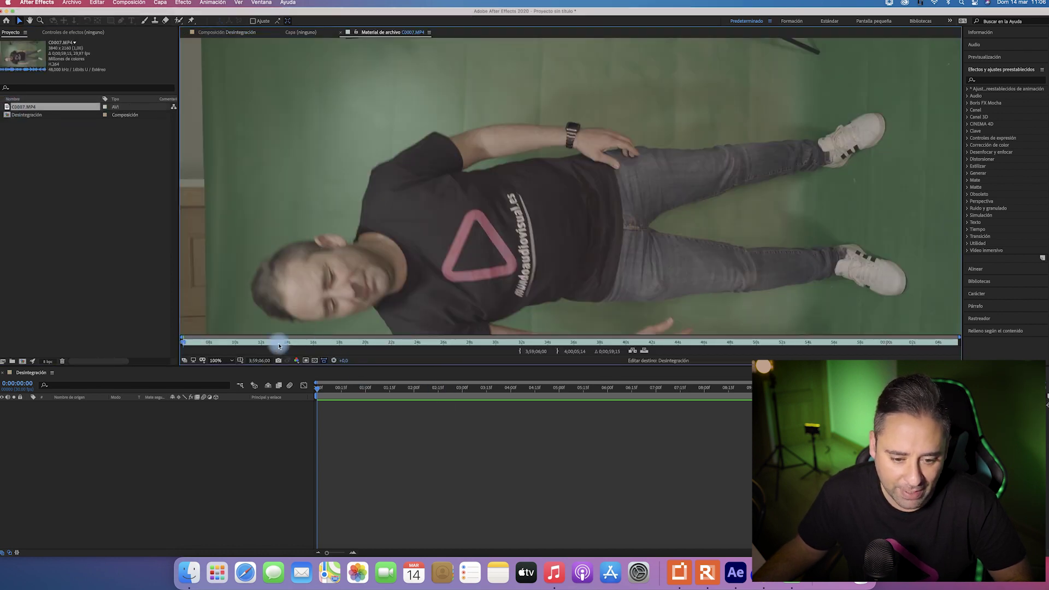
{"action": "left_click_drag", "start_coordinate": [278, 345], "coordinate": [377, 344]}
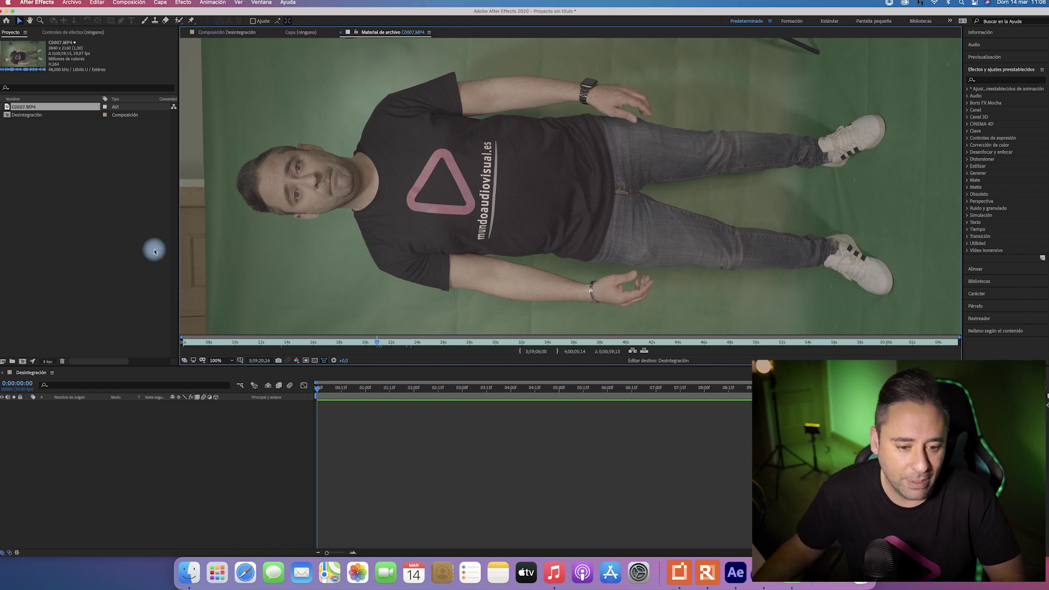
{"action": "left_click", "coordinate": [283, 342]}
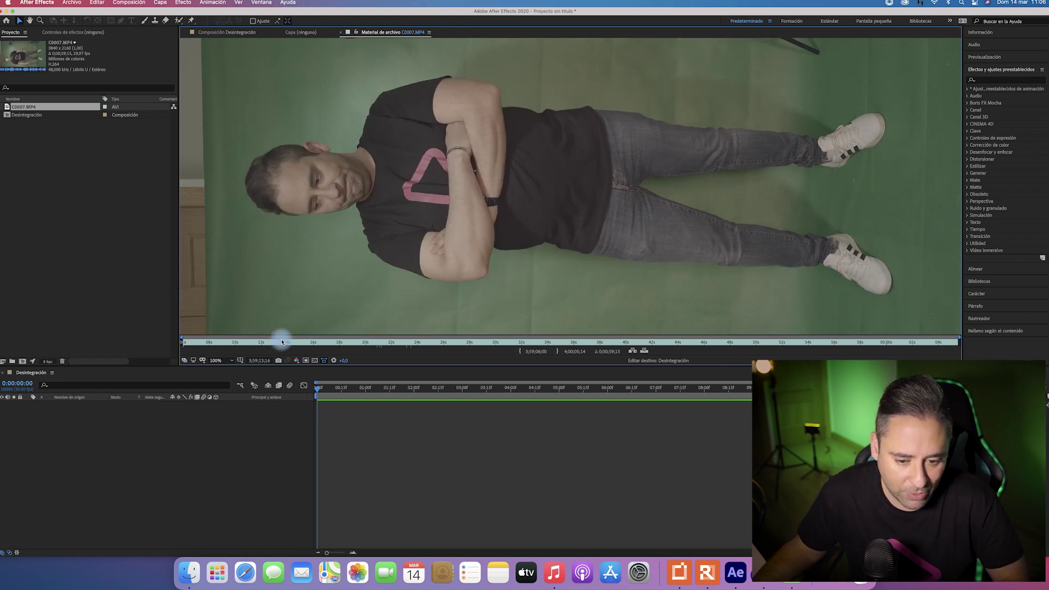
{"action": "left_click", "coordinate": [331, 342]}
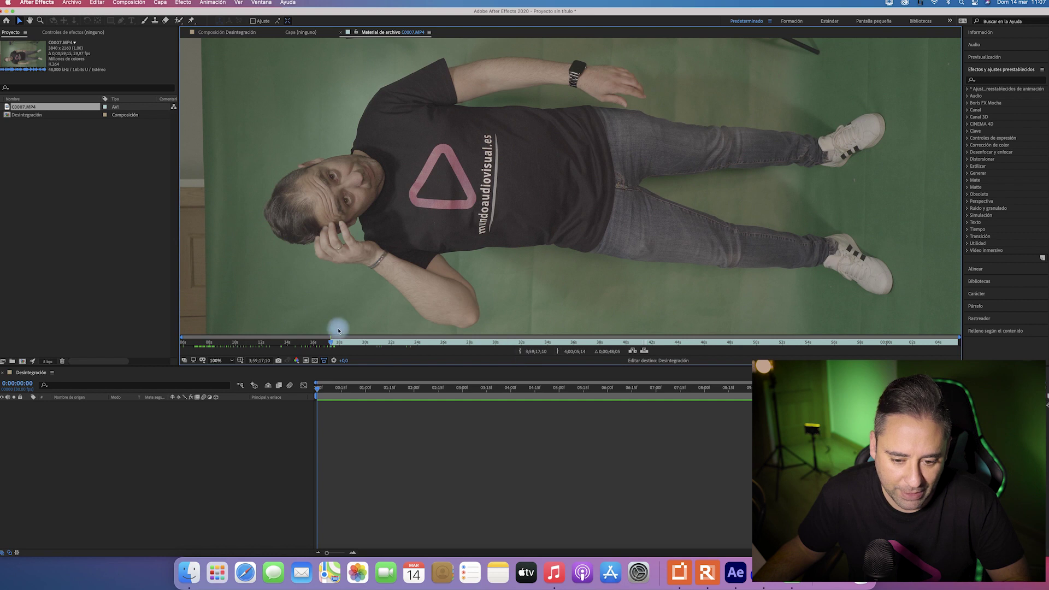
{"action": "left_click_drag", "start_coordinate": [340, 342], "coordinate": [463, 349]}
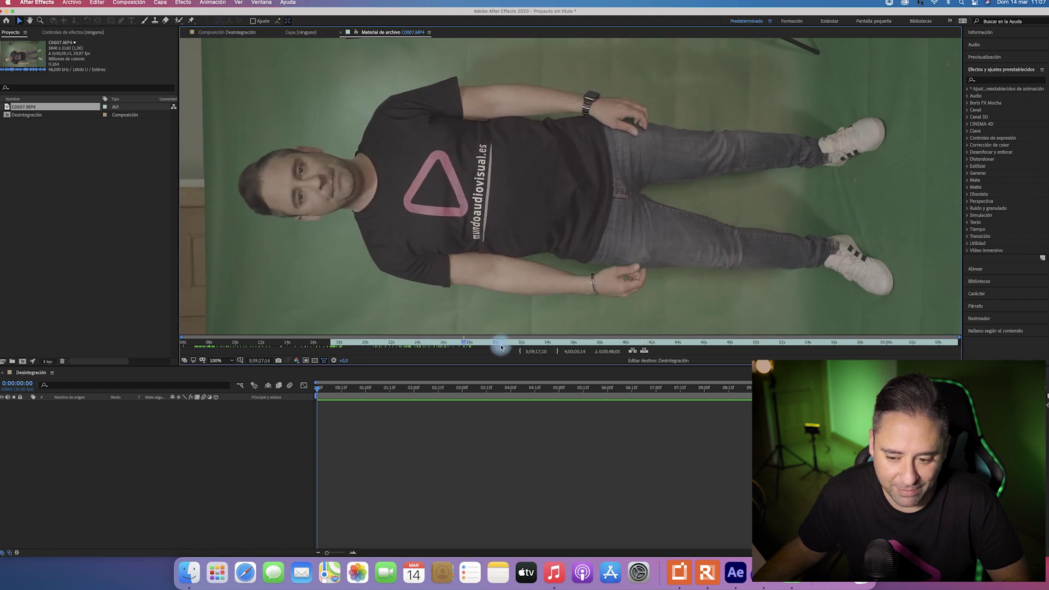
{"action": "left_click", "coordinate": [559, 352]}
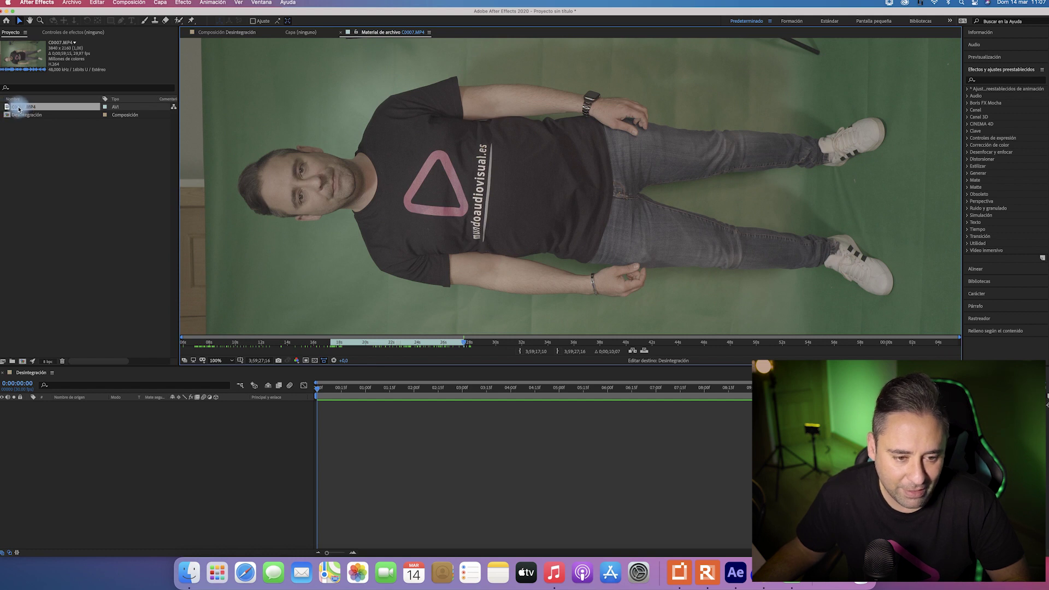
Step: Add C0007.MP4 to the Desintegración composition and reduce its scale to show the full figure
{"action": "left_click_drag", "start_coordinate": [21, 109], "coordinate": [93, 359]}
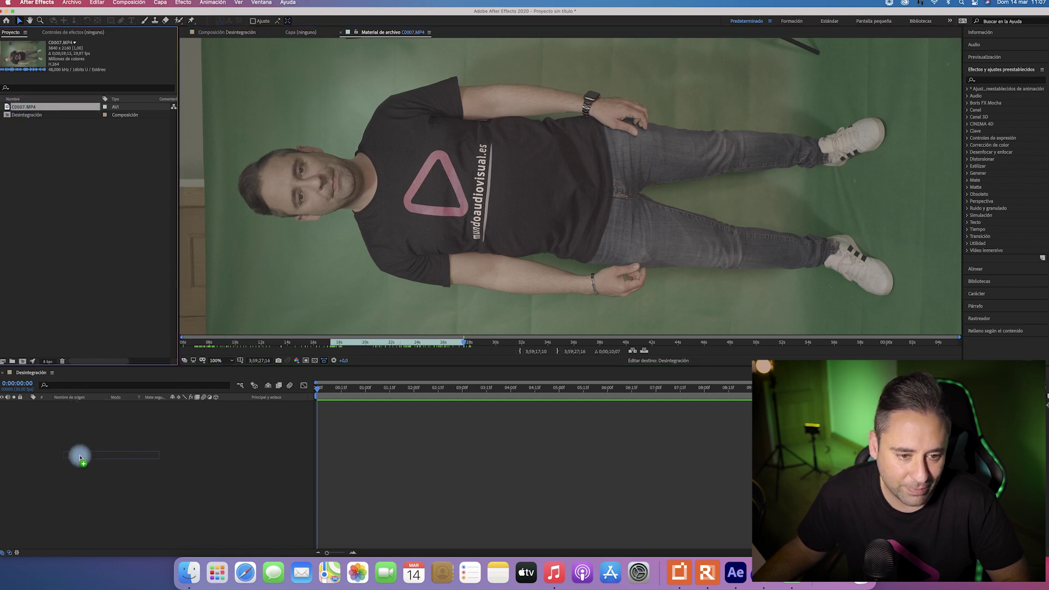
{"action": "left_click_drag", "start_coordinate": [81, 453], "coordinate": [81, 451]}
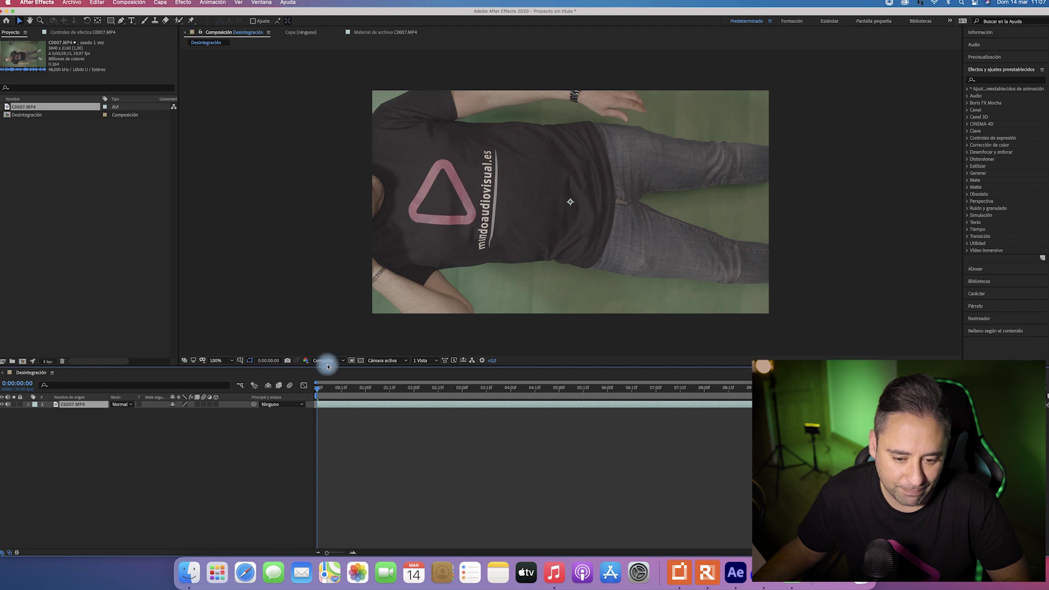
{"action": "key", "text": "s"}
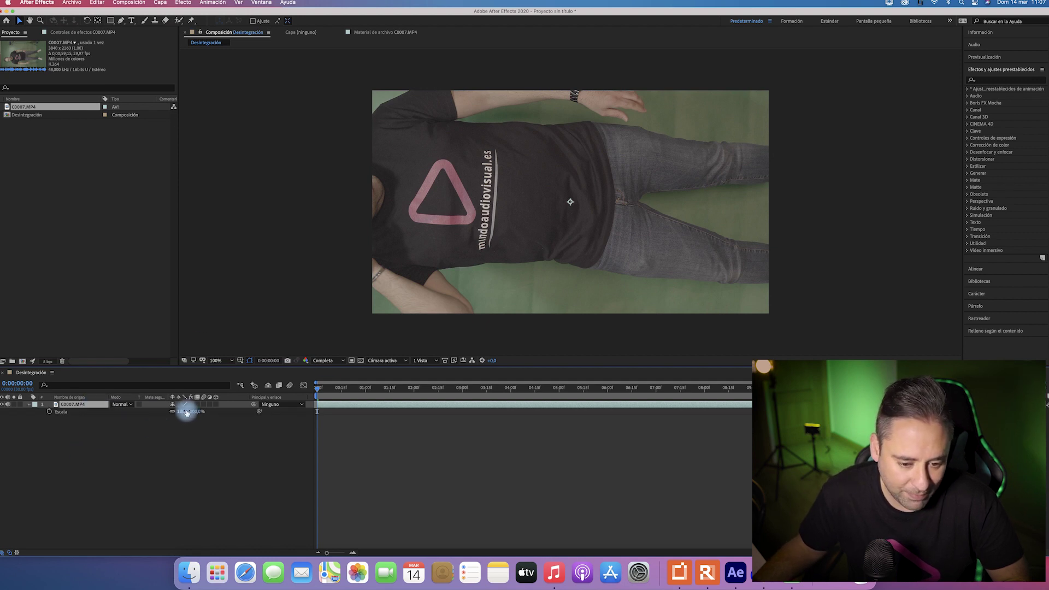
{"action": "mouse_move", "coordinate": [187, 412]}
{"action": "left_mouse_down"}
{"action": "mouse_move", "coordinate": [167, 411]}
{"action": "mouse_move", "coordinate": [115, 456]}
{"action": "left_mouse_up"}
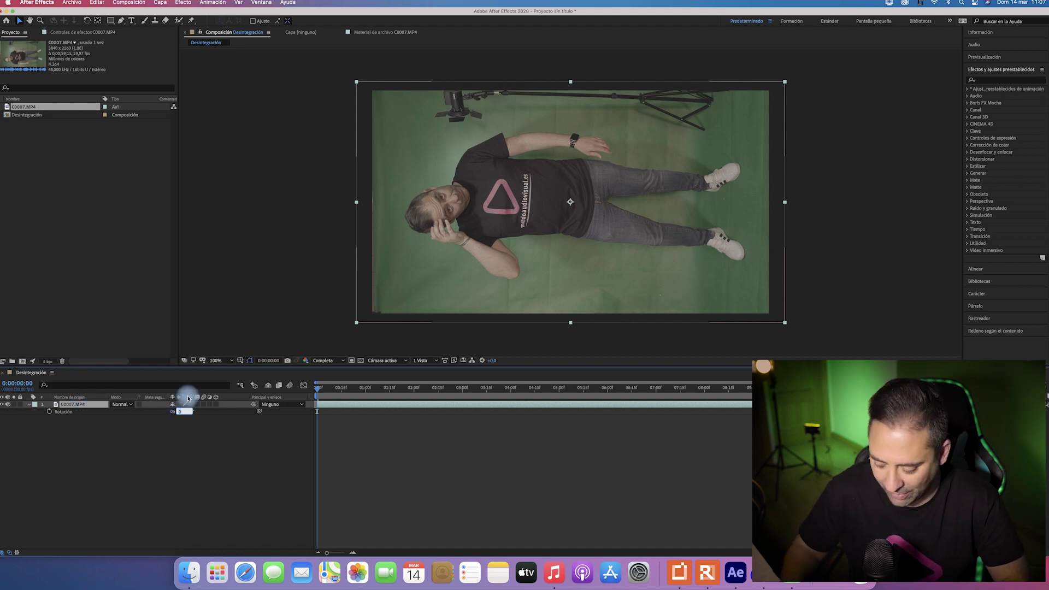
{"action": "type", "text": "90"}
{"action": "key", "text": "Return"}
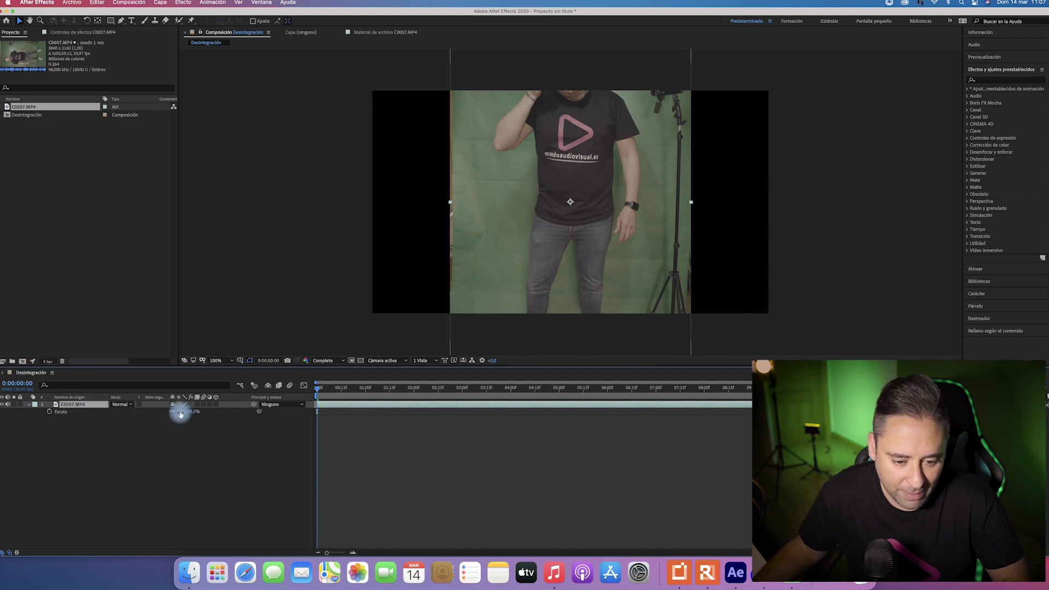
{"action": "left_click_drag", "start_coordinate": [176, 413], "coordinate": [172, 412]}
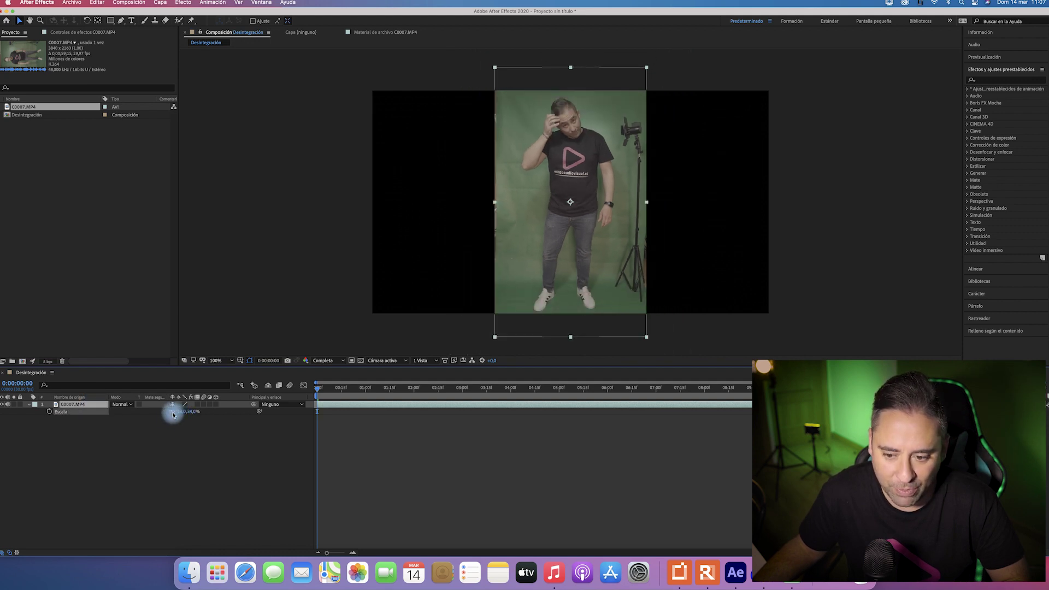
Step: Fit the composition to the viewer and shrink the presenter clip to 29% scale
{"action": "left_click", "coordinate": [218, 361]}
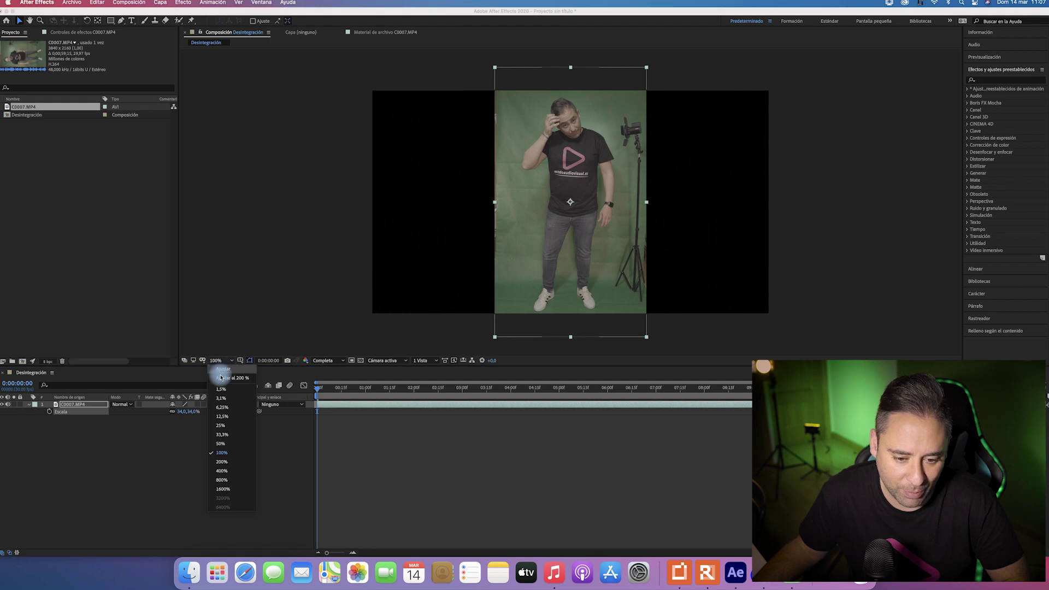
{"action": "left_click", "coordinate": [220, 377]}
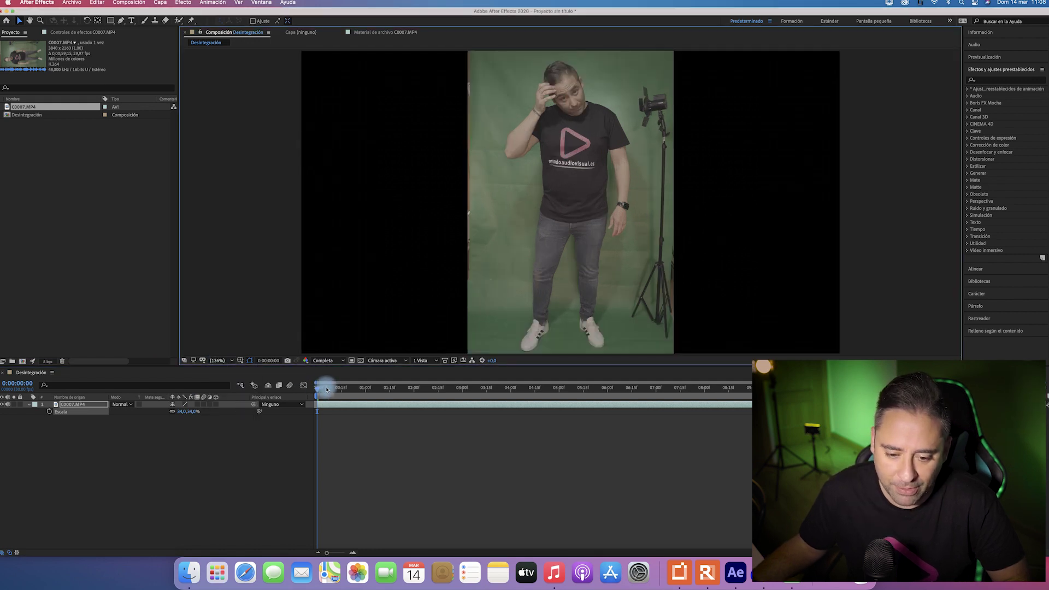
{"action": "left_click_drag", "start_coordinate": [327, 388], "coordinate": [387, 389]}
{"action": "left_click_drag", "start_coordinate": [185, 412], "coordinate": [175, 412]}
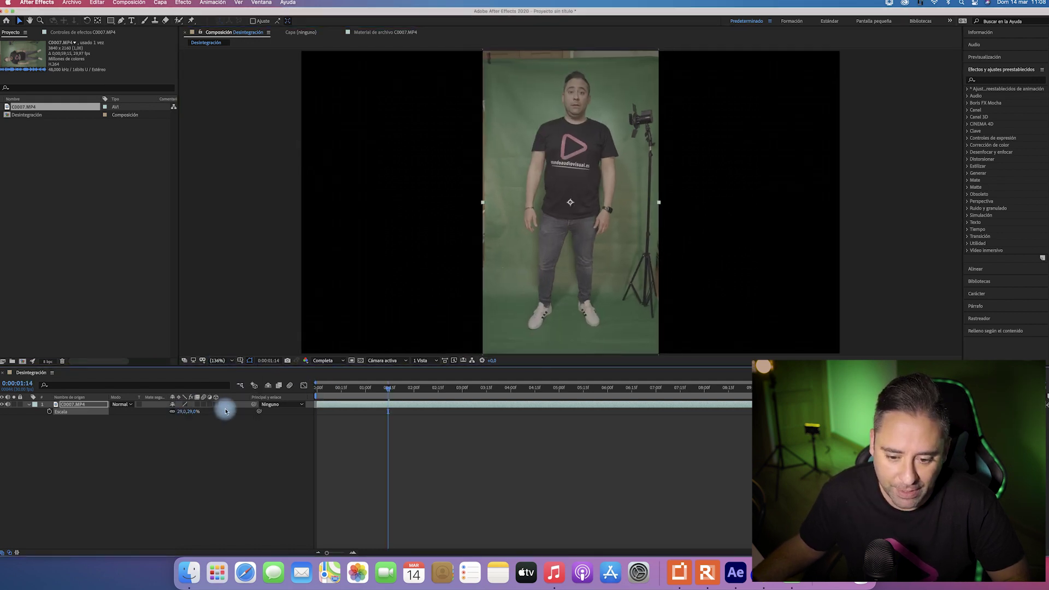
Step: Turn the clip's Audio Levels all the way down and preview from the start
{"action": "left_click", "coordinate": [88, 408]}
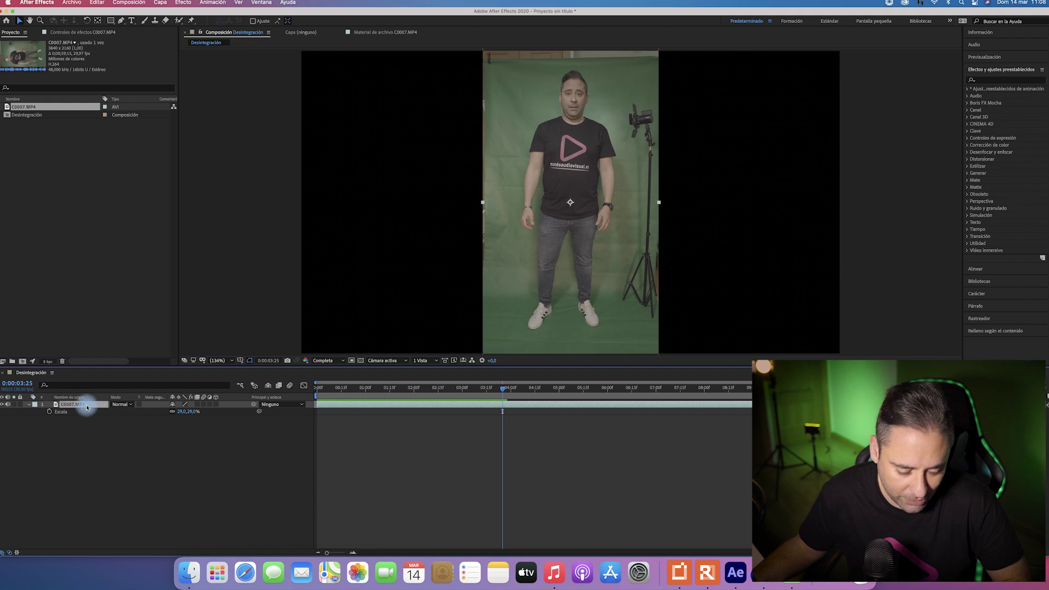
{"action": "left_click", "coordinate": [28, 405]}
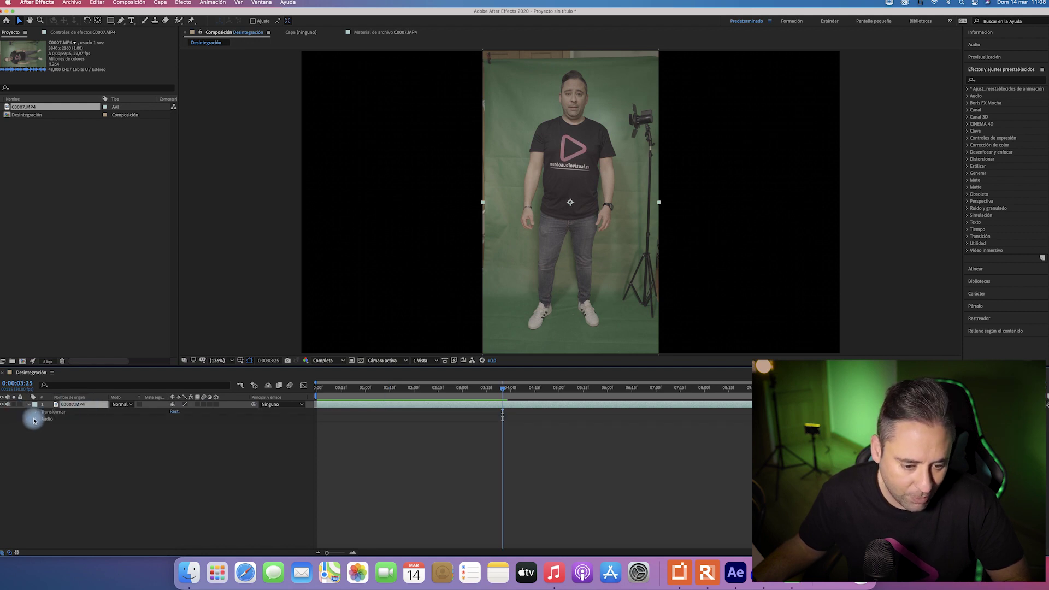
{"action": "left_click", "coordinate": [36, 418]}
{"action": "mouse_move", "coordinate": [172, 426]}
{"action": "left_mouse_down"}
{"action": "mouse_move", "coordinate": [65, 427]}
{"action": "mouse_move", "coordinate": [98, 426]}
{"action": "left_mouse_up"}
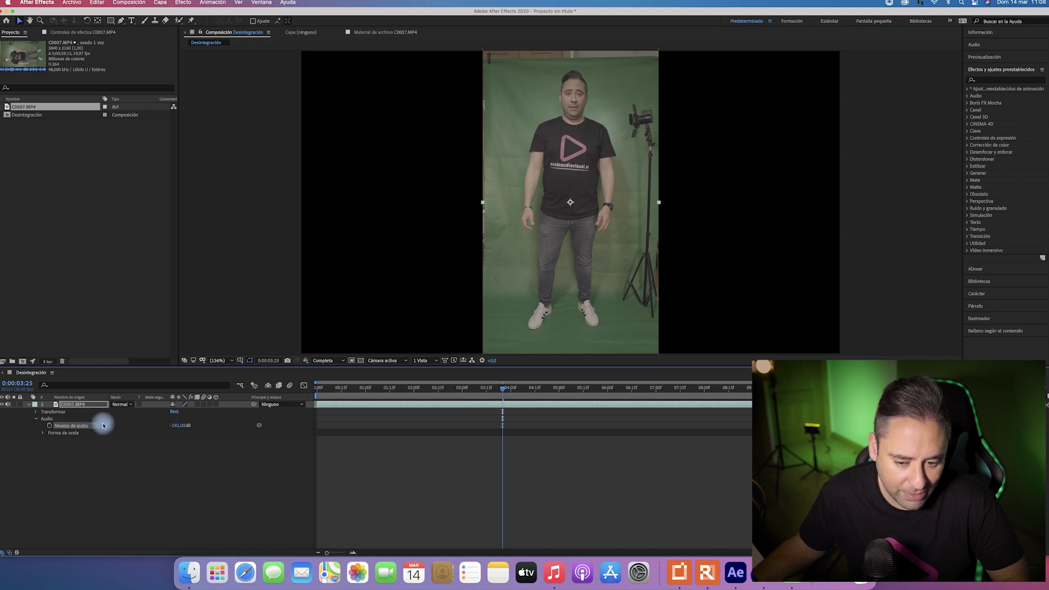
{"action": "left_click", "coordinate": [308, 394]}
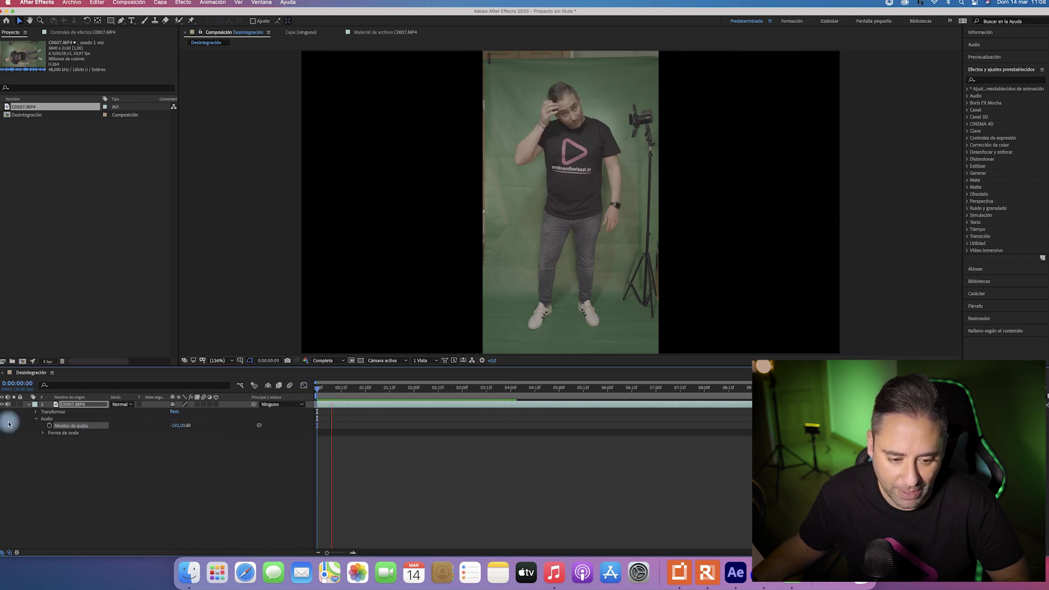
{"action": "key", "text": "space"}
{"action": "left_click", "coordinate": [36, 418]}
{"action": "left_click", "coordinate": [180, 413]}
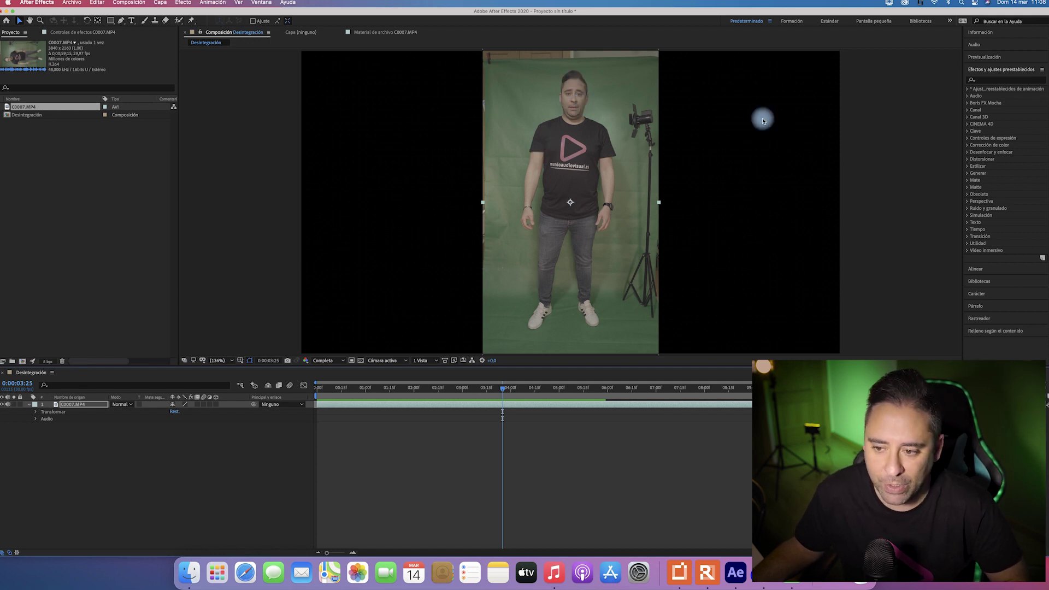
Step: Apply Keylight to the presenter clip and sample the green screen as Screen Colour
{"action": "left_click", "coordinate": [993, 80]}
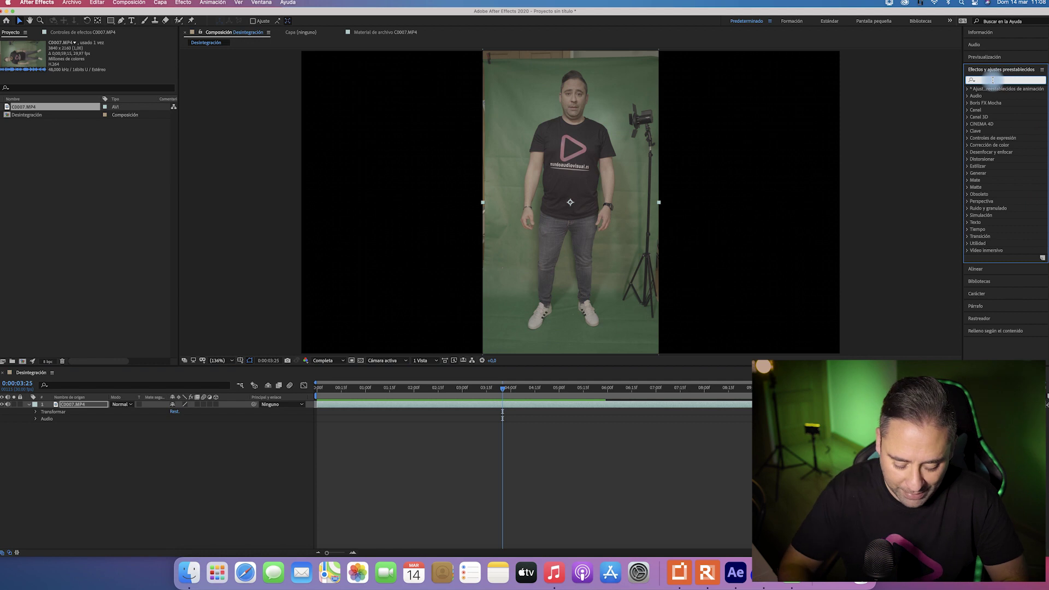
{"action": "type", "text": "key"}
{"action": "left_click", "coordinate": [1003, 124]}
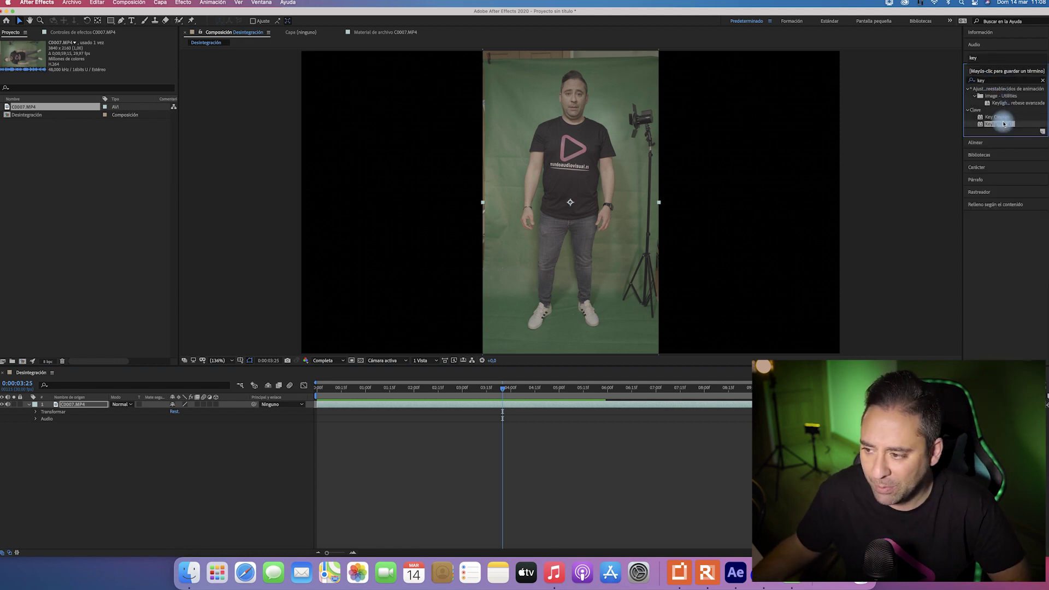
{"action": "left_click_drag", "start_coordinate": [1003, 124], "coordinate": [622, 147]}
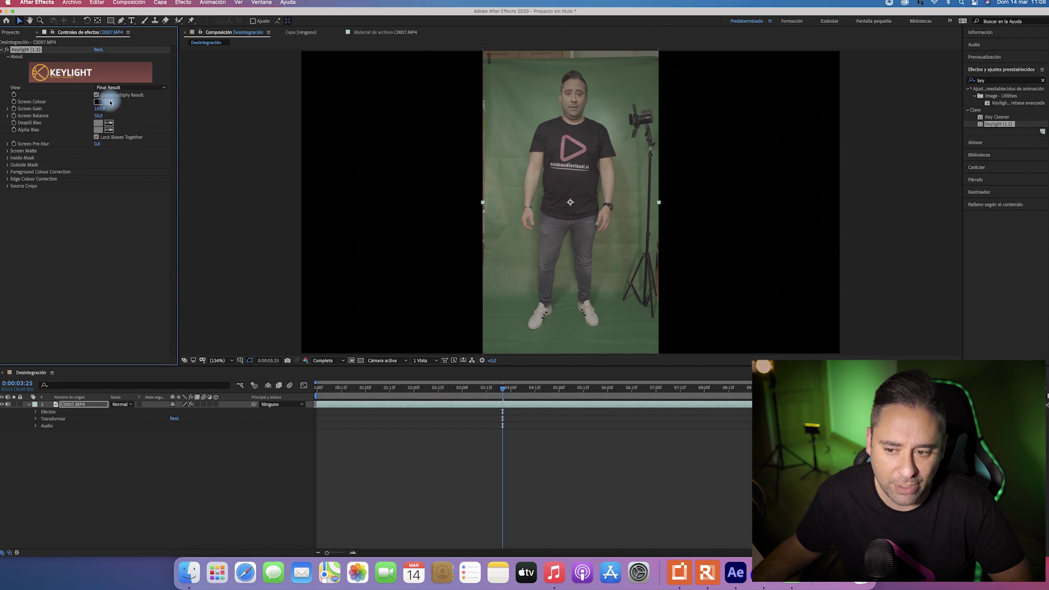
{"action": "left_click", "coordinate": [625, 178]}
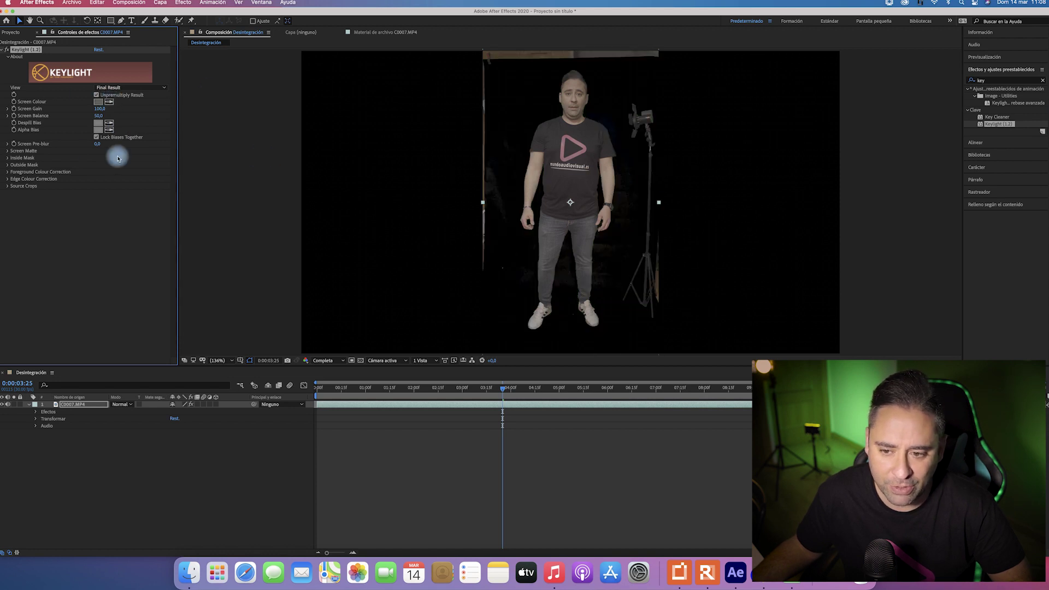
Step: In Screen Matte view, set Clip White to 34 and Clip Black to 32
{"action": "left_click", "coordinate": [131, 87]}
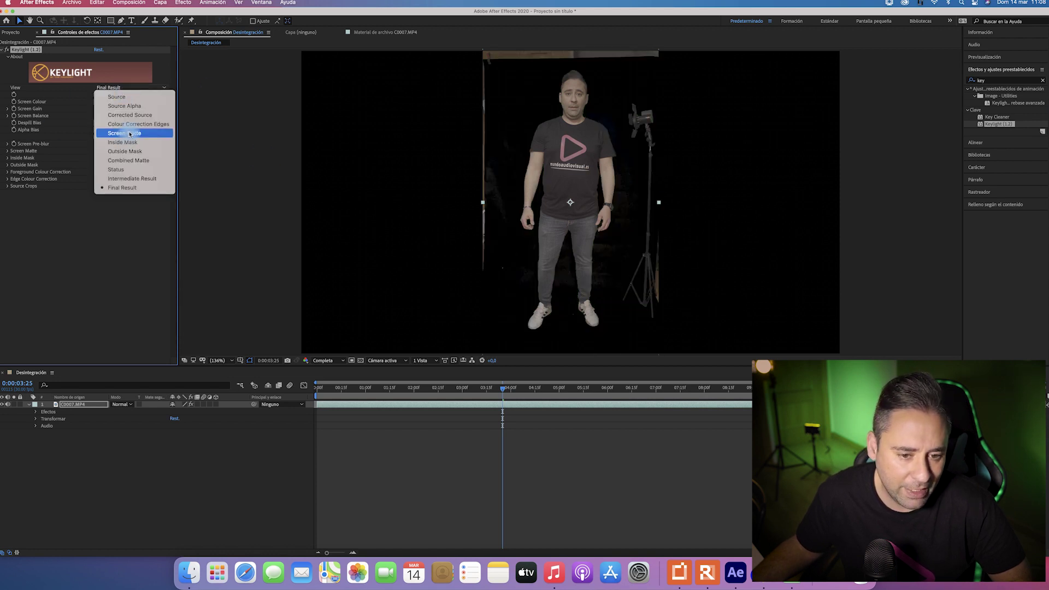
{"action": "left_click", "coordinate": [152, 141]}
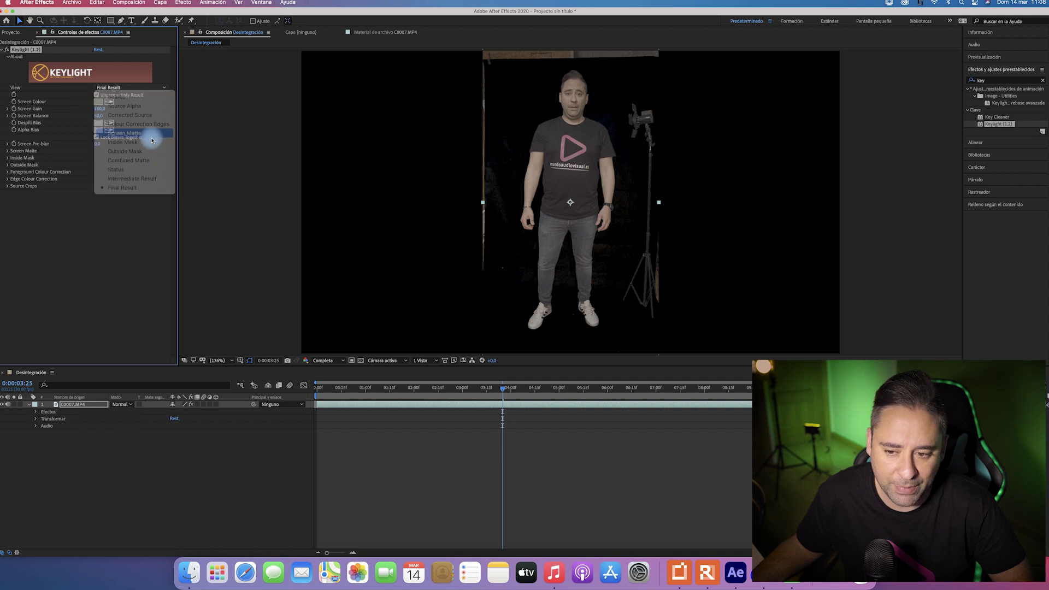
{"action": "left_click", "coordinate": [8, 151]}
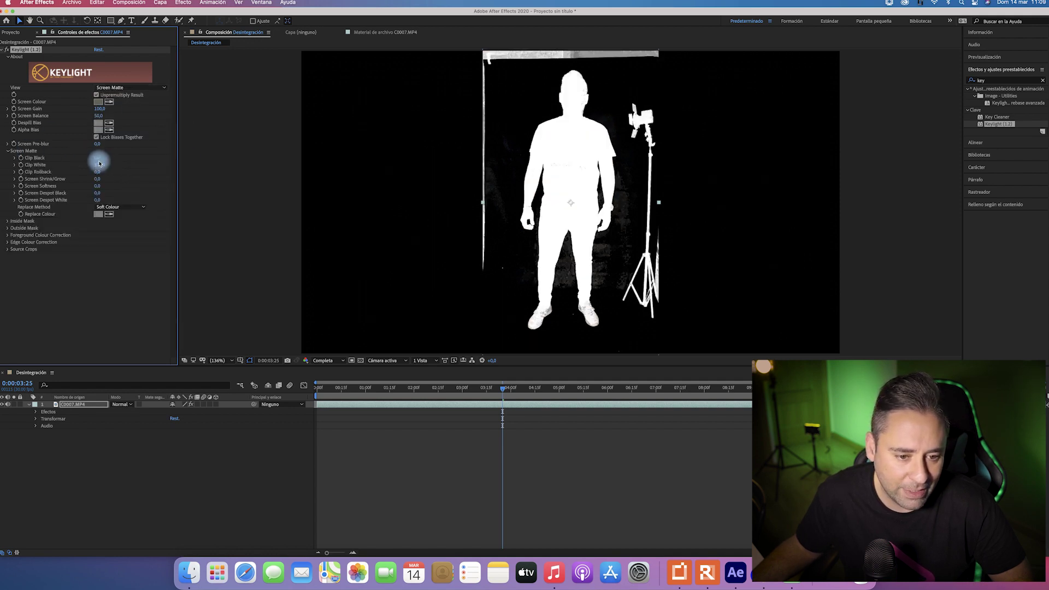
{"action": "left_click_drag", "start_coordinate": [103, 166], "coordinate": [101, 167]}
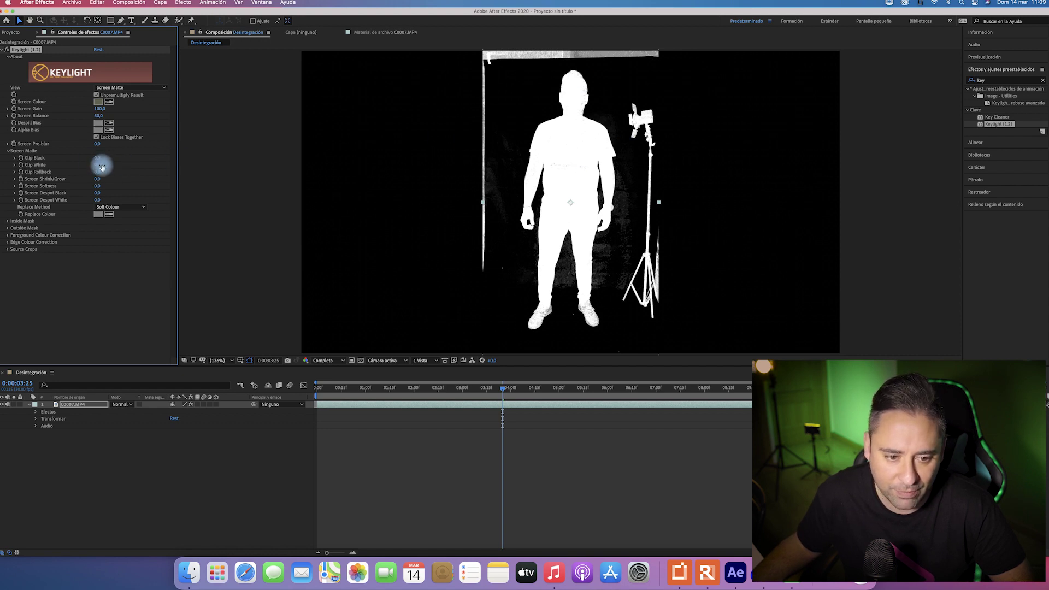
{"action": "mouse_move", "coordinate": [87, 164]}
{"action": "left_mouse_down"}
{"action": "mouse_move", "coordinate": [148, 166]}
{"action": "mouse_move", "coordinate": [137, 166]}
{"action": "left_mouse_up"}
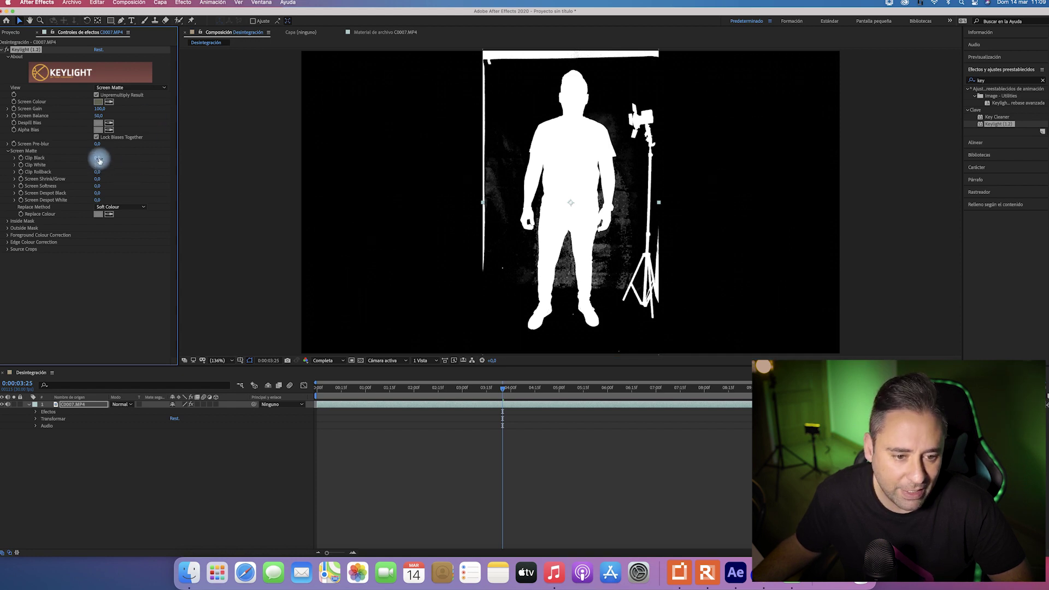
{"action": "left_click_drag", "start_coordinate": [97, 159], "coordinate": [108, 157]}
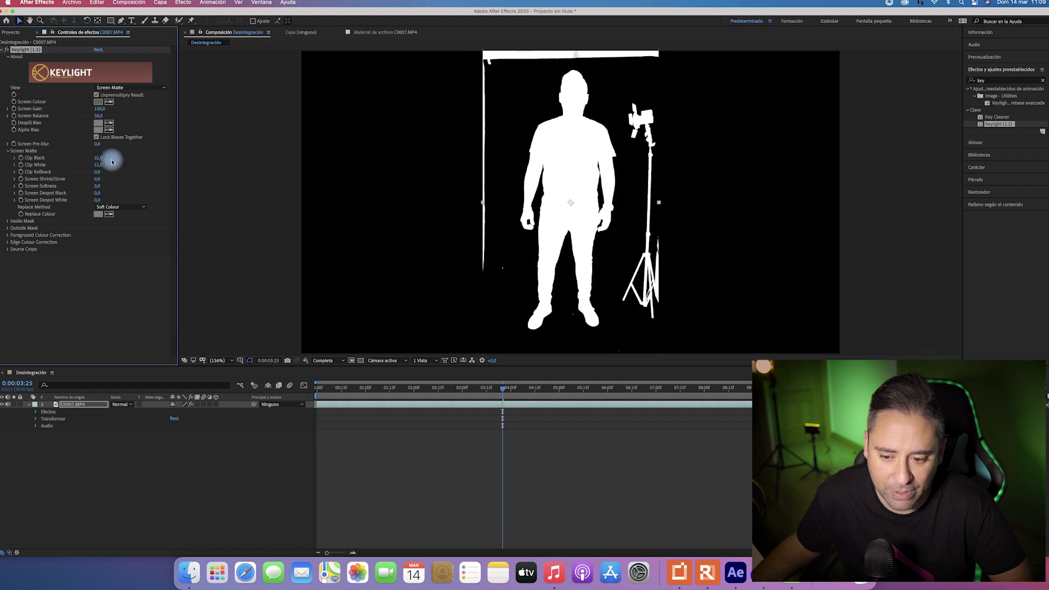
{"action": "left_click", "coordinate": [571, 299]}
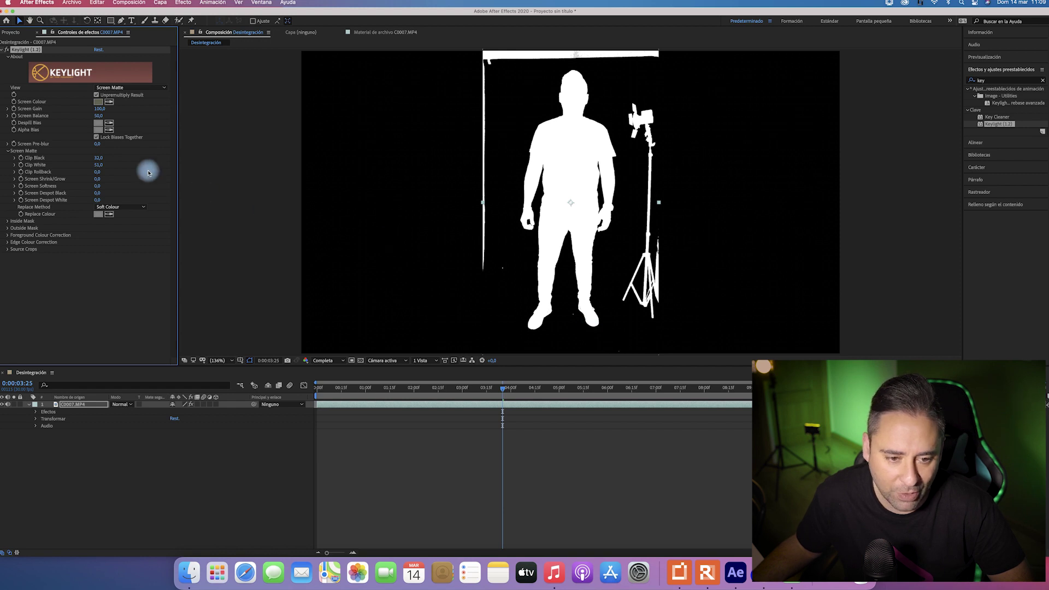
Step: Compare the matte against the source footage, then fit the comp to the viewer
{"action": "left_click", "coordinate": [152, 87]}
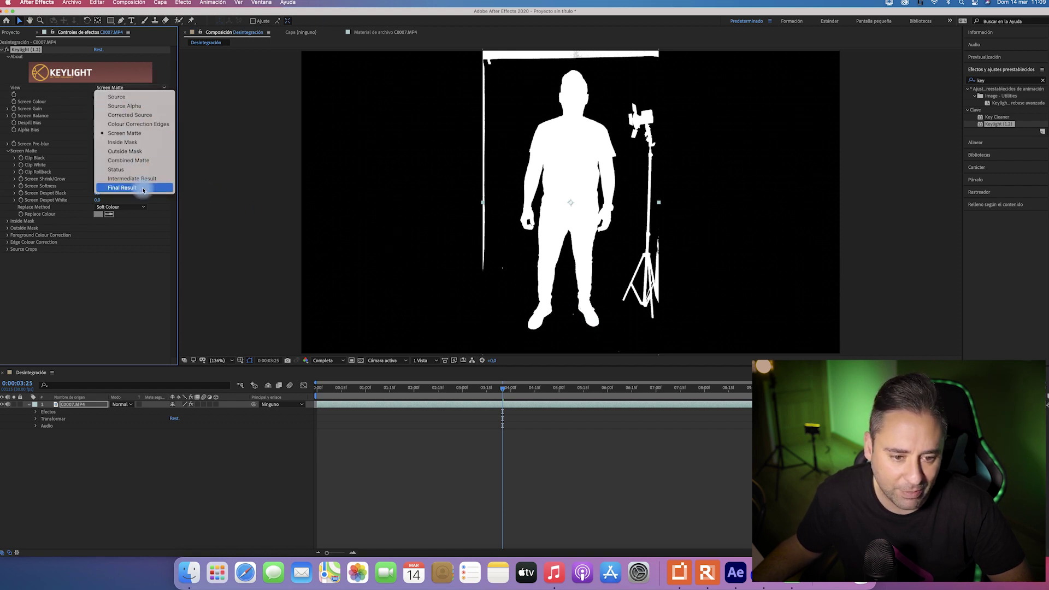
{"action": "left_click", "coordinate": [129, 97]}
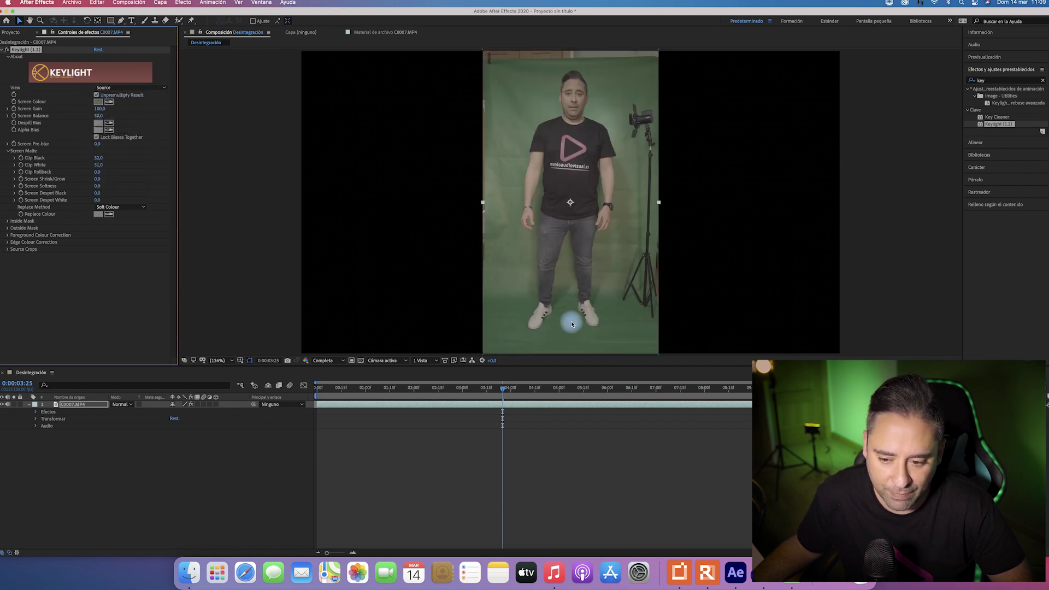
{"action": "left_click", "coordinate": [137, 87]}
{"action": "left_click", "coordinate": [137, 133]}
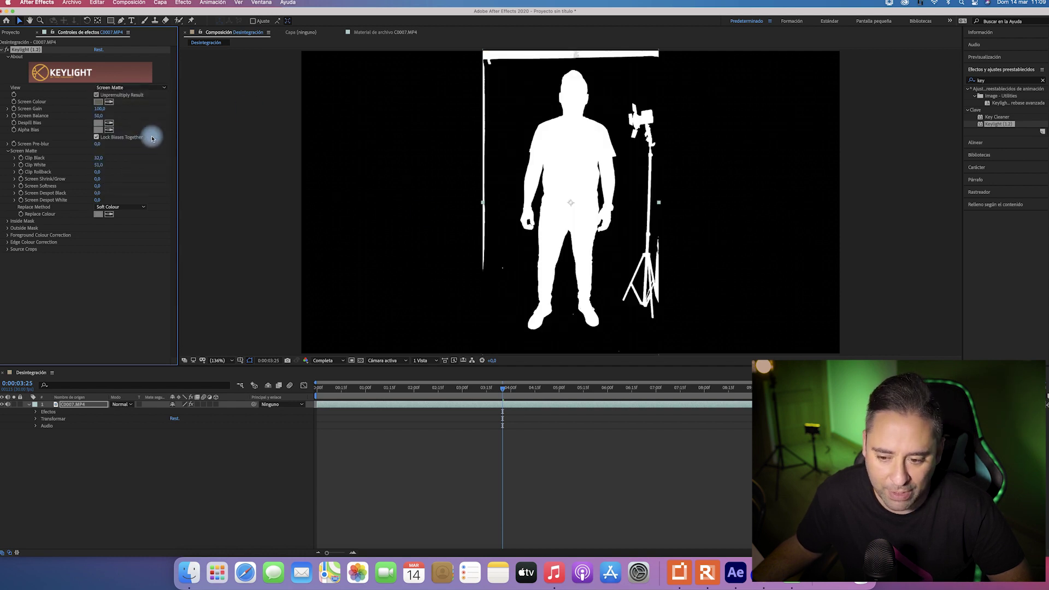
{"action": "scroll", "coordinate": [433, 176], "scroll_direction": "down", "scroll_amount": 1}
{"action": "scroll", "coordinate": [524, 159], "scroll_direction": "down", "scroll_amount": 2}
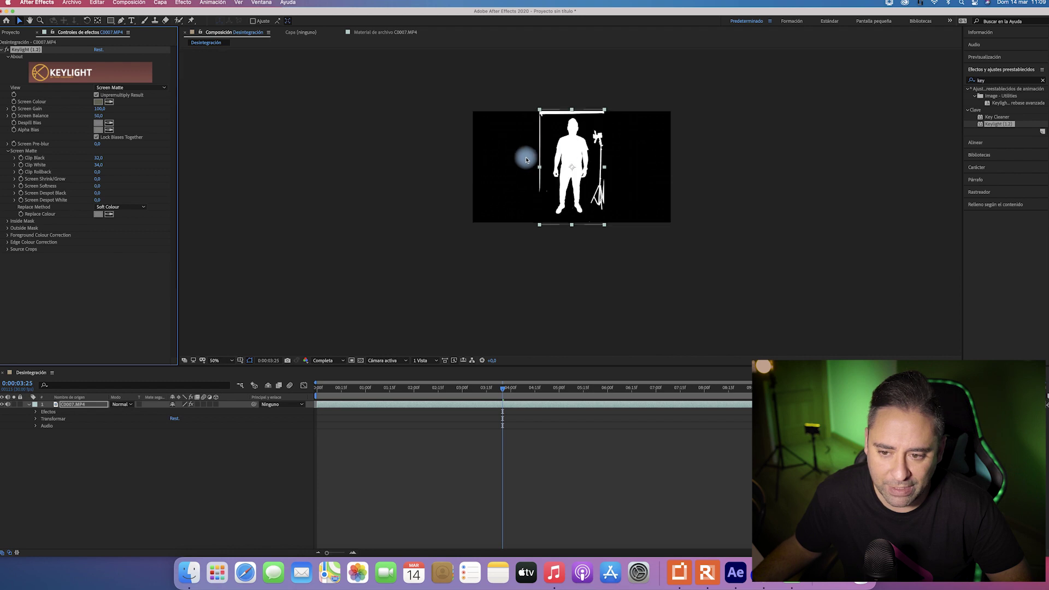
{"action": "scroll", "coordinate": [578, 145], "scroll_direction": "up", "scroll_amount": 2}
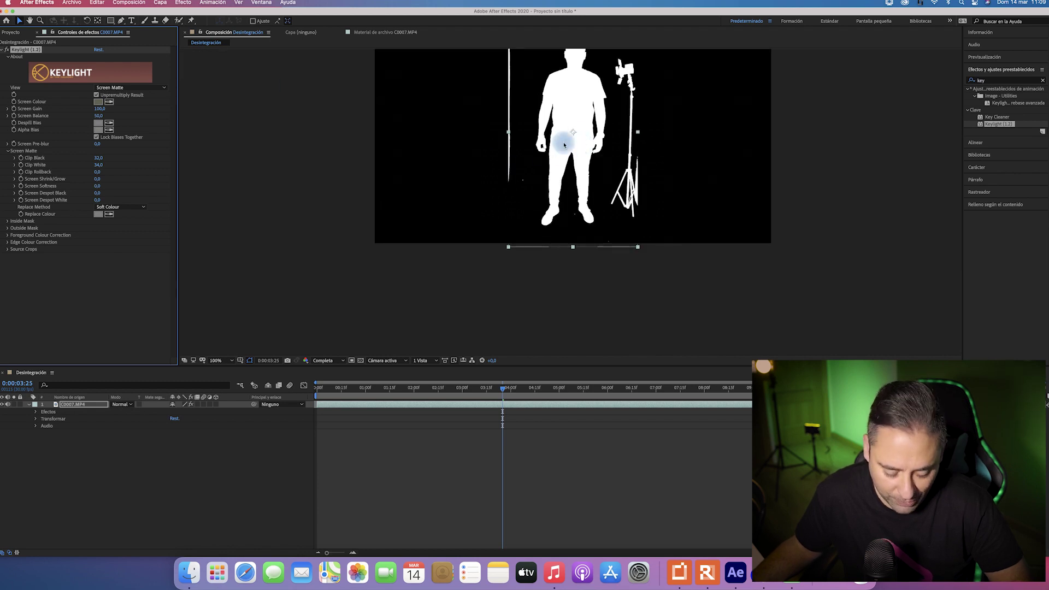
{"action": "mouse_move", "coordinate": [623, 141]}
{"action": "left_mouse_down"}
{"action": "mouse_move", "coordinate": [624, 241]}
{"action": "mouse_move", "coordinate": [618, 200]}
{"action": "left_mouse_up"}
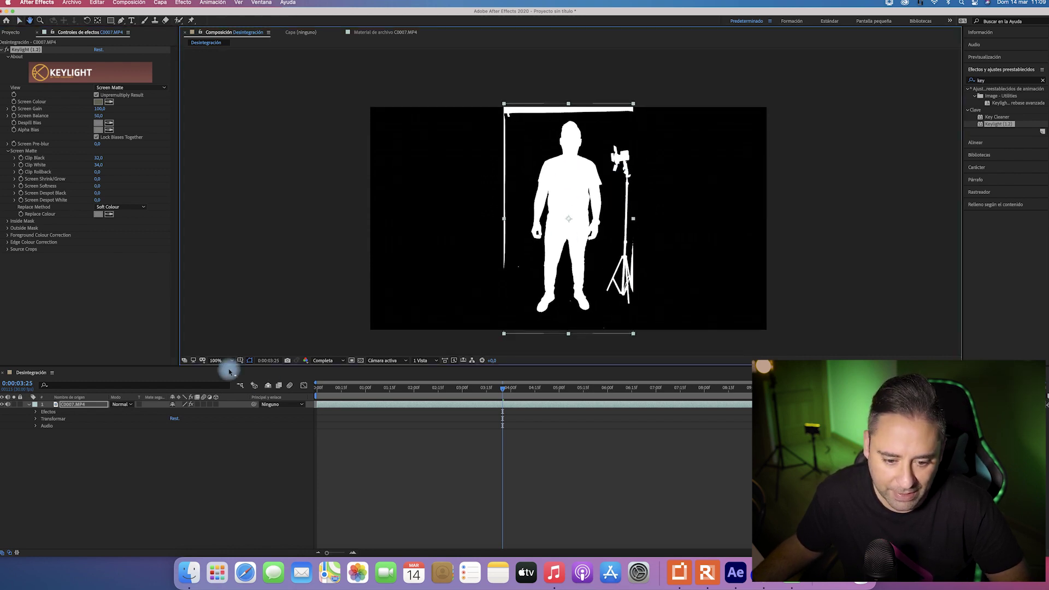
{"action": "left_click", "coordinate": [223, 360]}
{"action": "left_click", "coordinate": [225, 379]}
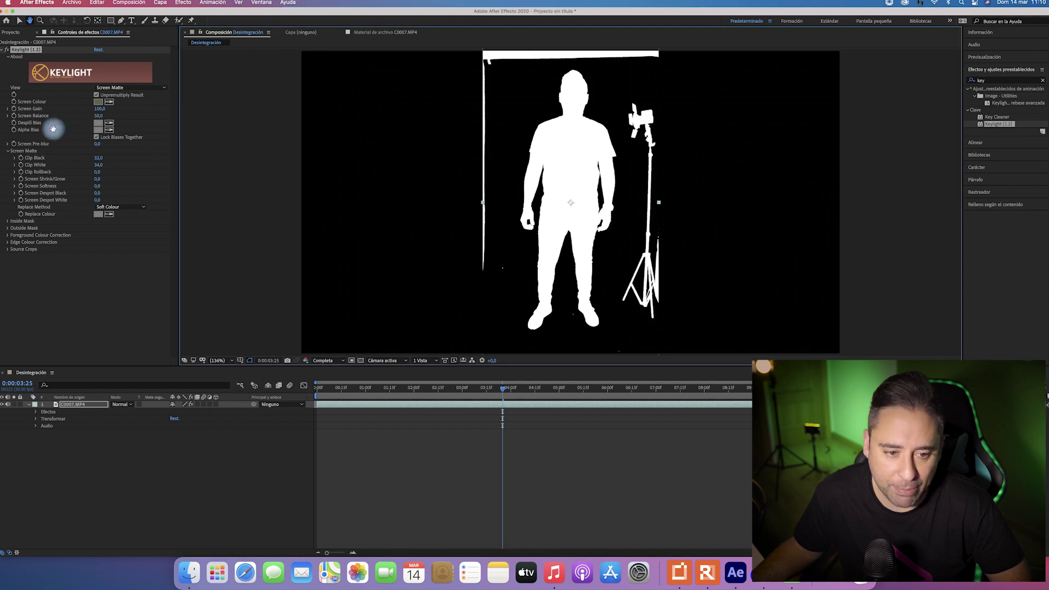
{"action": "left_click", "coordinate": [132, 89]}
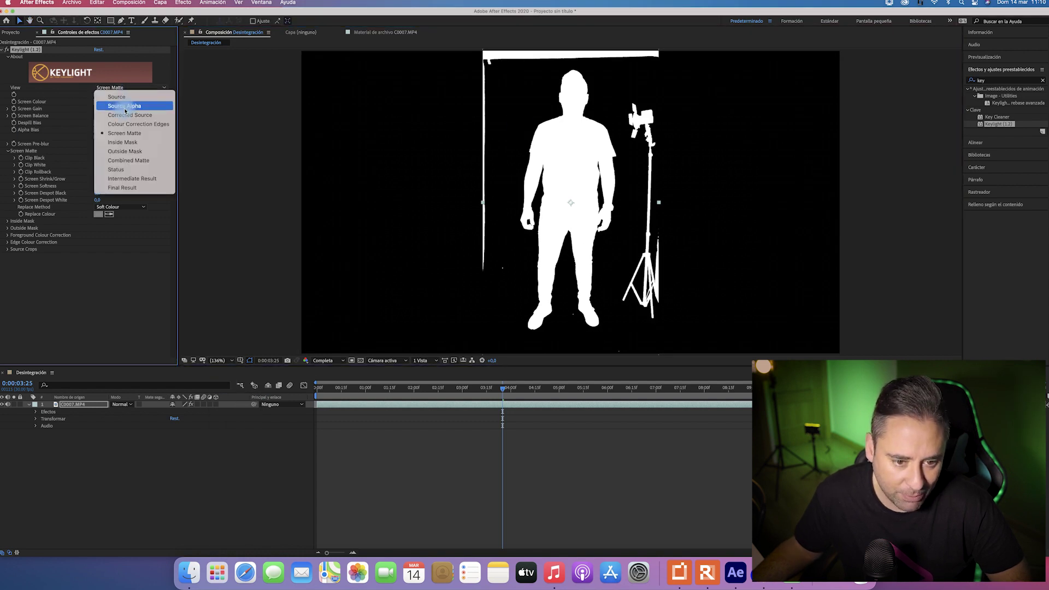
Step: Show Keylight's Final Result and pan the view onto the presenter's torso
{"action": "left_click", "coordinate": [122, 188]}
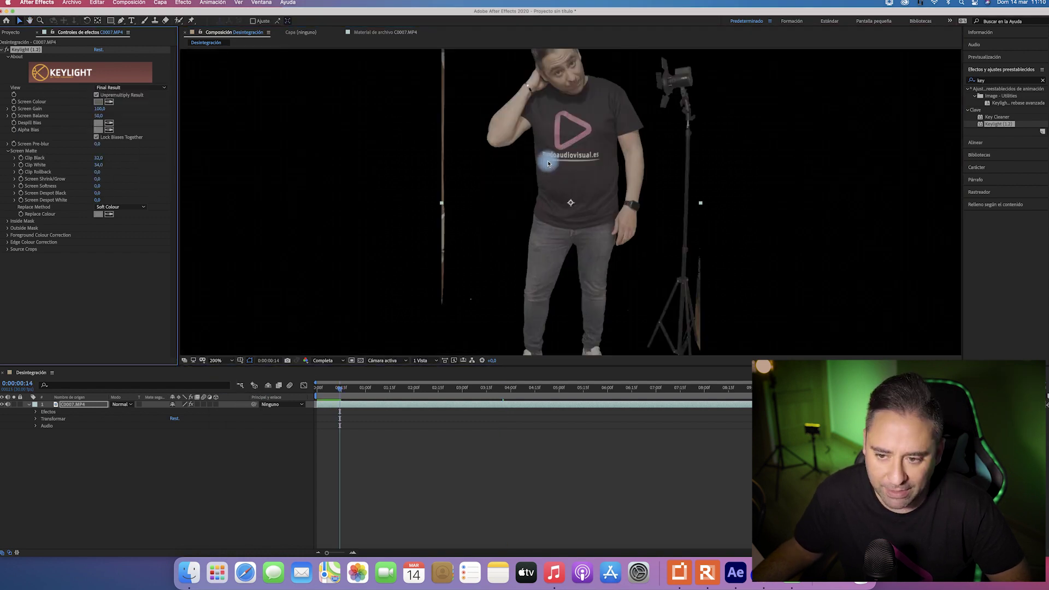
{"action": "scroll", "coordinate": [544, 134], "scroll_direction": "up", "scroll_amount": 4}
{"action": "key", "text": "h"}
{"action": "left_click_drag", "start_coordinate": [506, 140], "coordinate": [531, 236]}
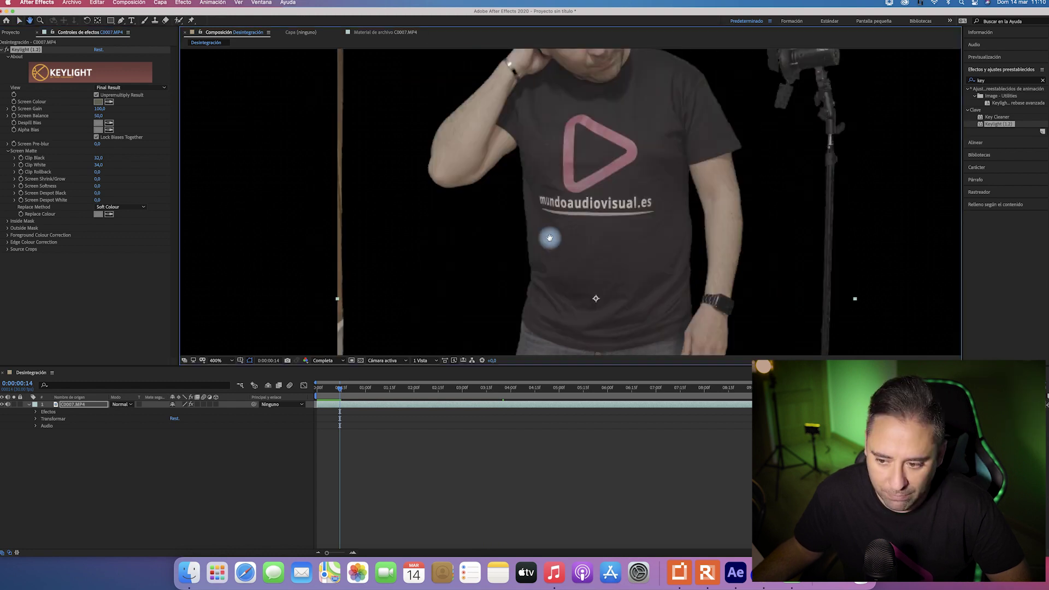
{"action": "left_click", "coordinate": [97, 188]}
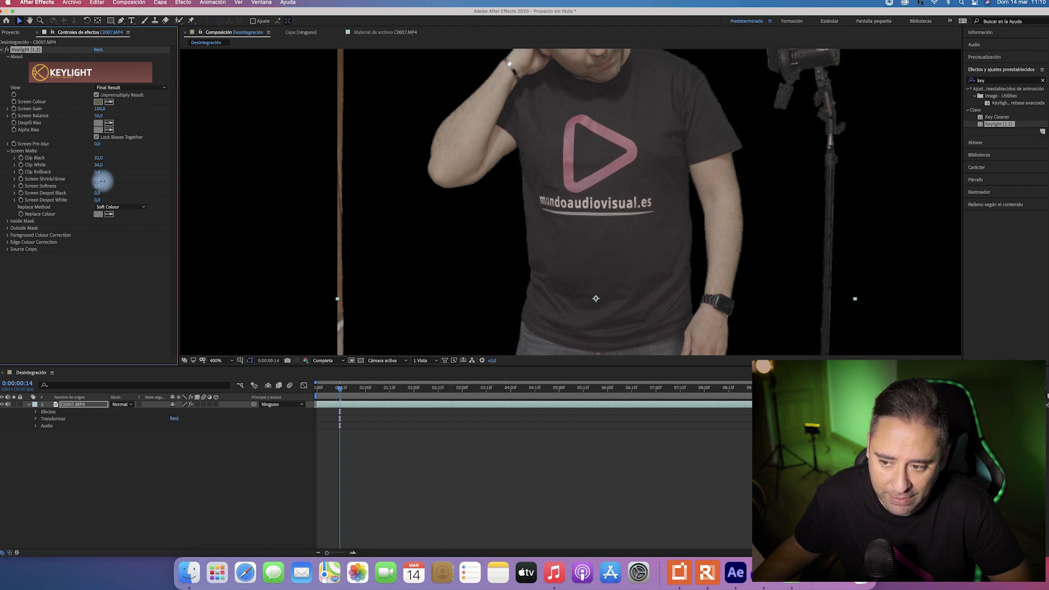
Step: Set Screen Shrink/Grow to a negative value and Screen Softness to 1
{"action": "left_click", "coordinate": [99, 180]}
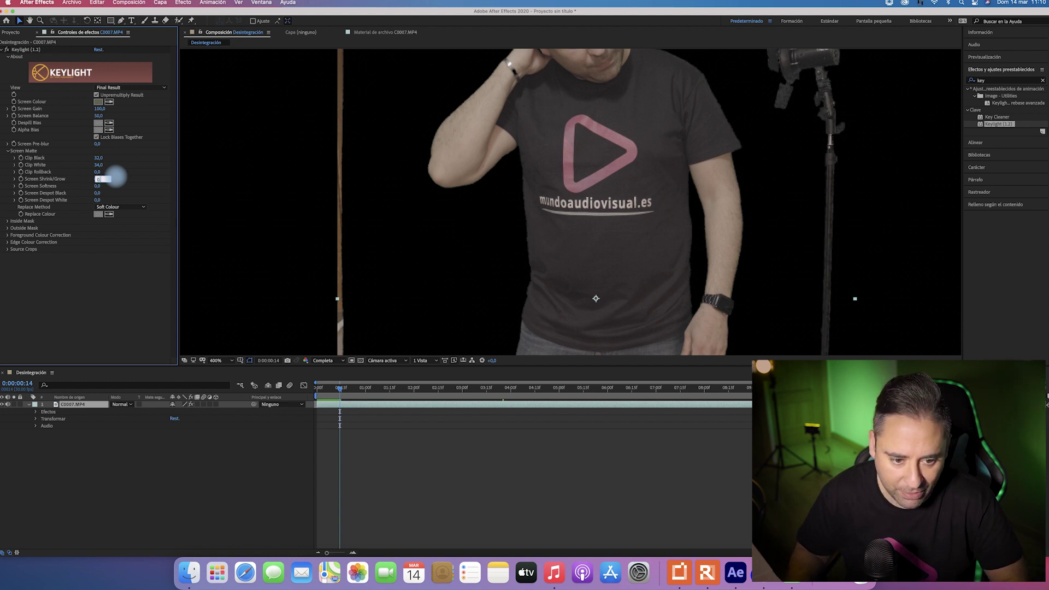
{"action": "type", "text": "-0,1"}
{"action": "key", "text": "Tab"}
{"action": "type", "text": "1"}
{"action": "key", "text": "Return"}
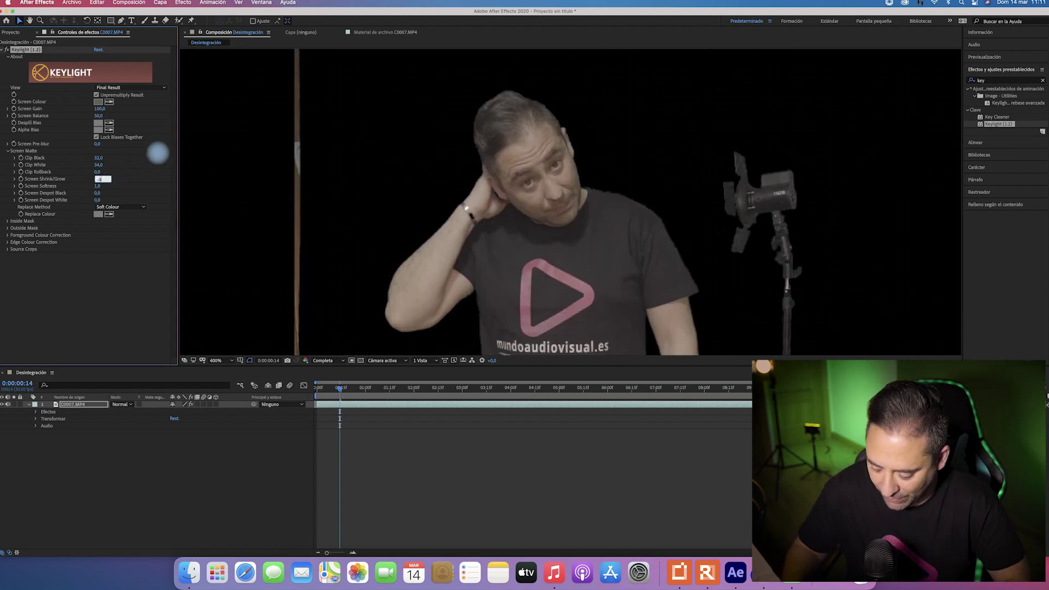
{"action": "key", "text": "Return"}
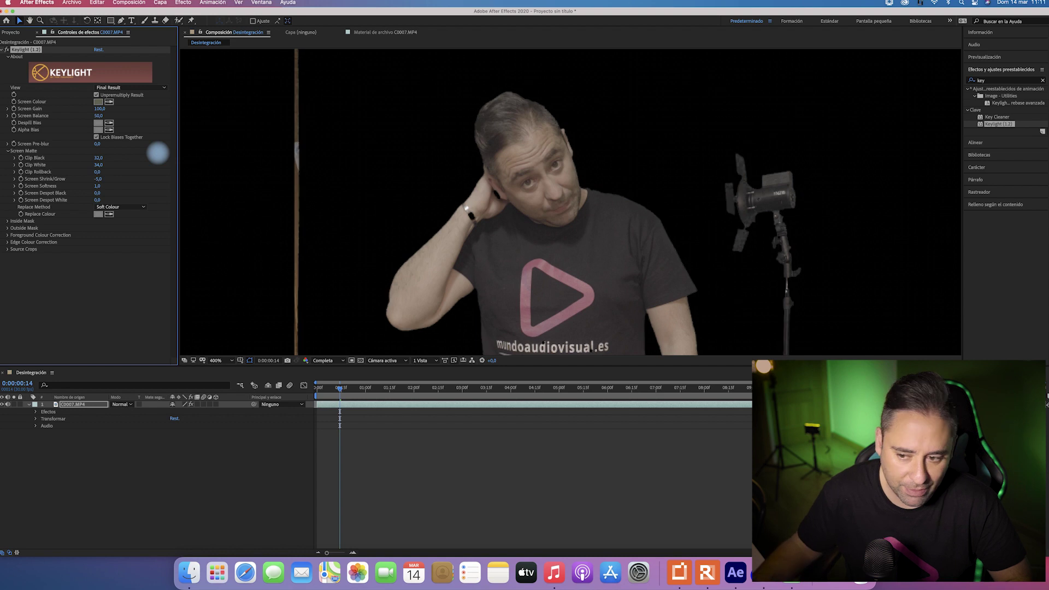
Step: Raise Screen Softness to 5 and zoom in to check the softened edges
{"action": "key", "text": "period"}
{"action": "key", "text": "comma"}
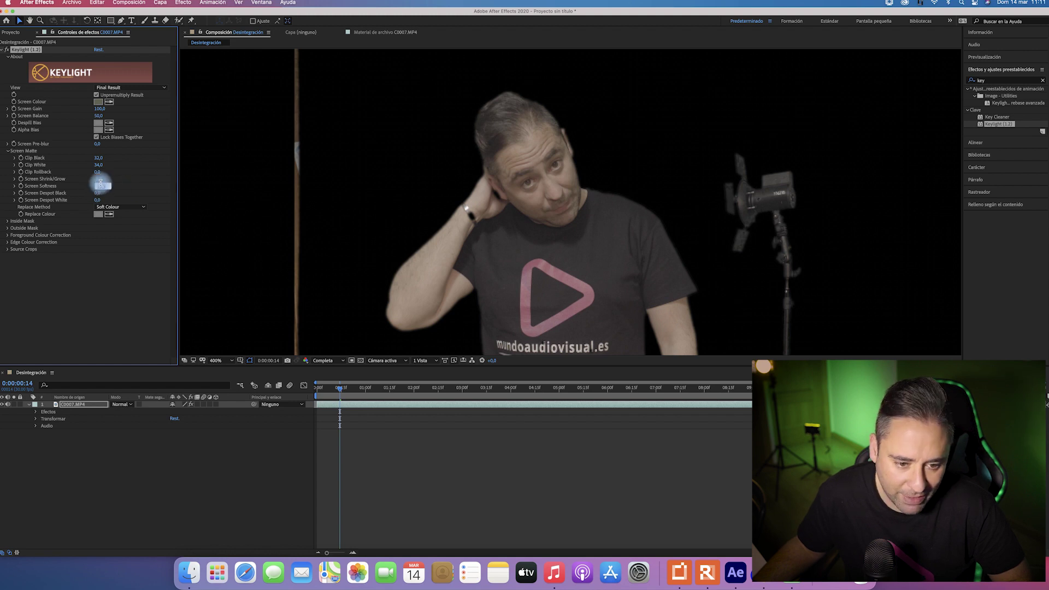
{"action": "type", "text": "5"}
{"action": "key", "text": "Return"}
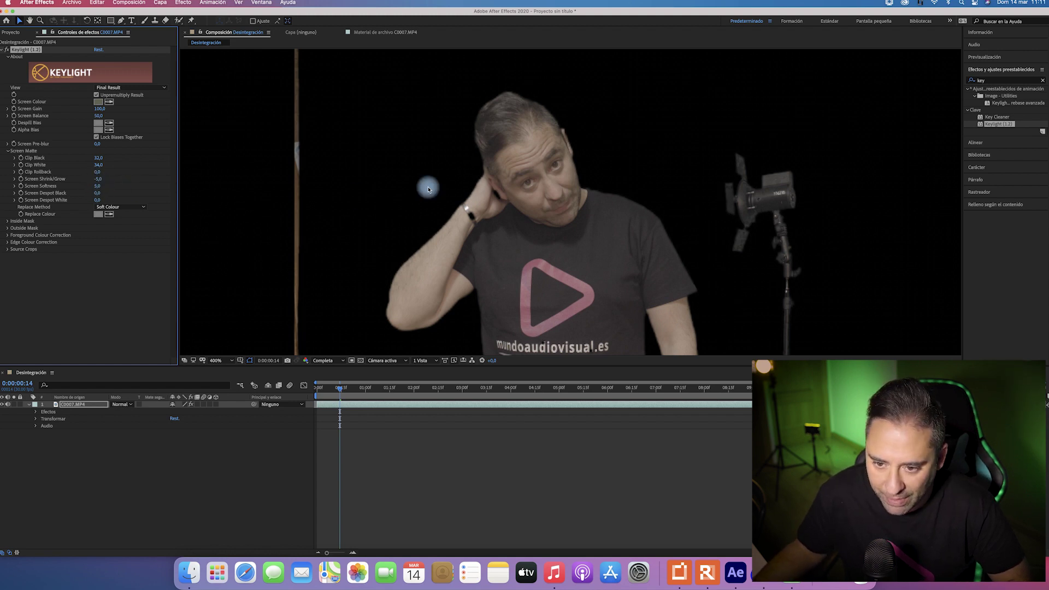
{"action": "key", "text": "period"}
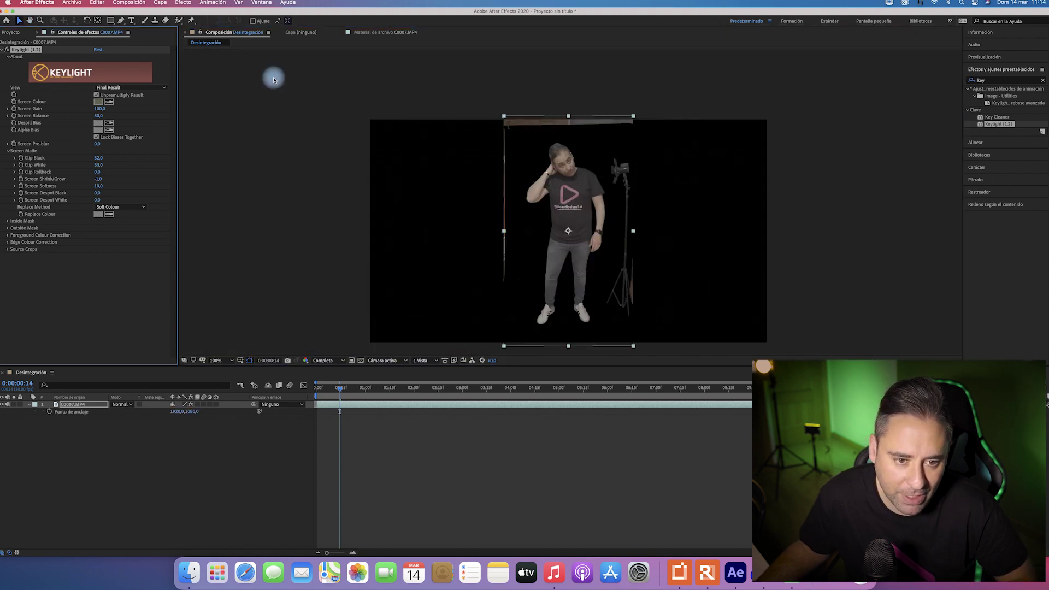
Step: On a frame with arms outstretched, trace a Pen mask up the presenter's right side
{"action": "left_click", "coordinate": [120, 21]}
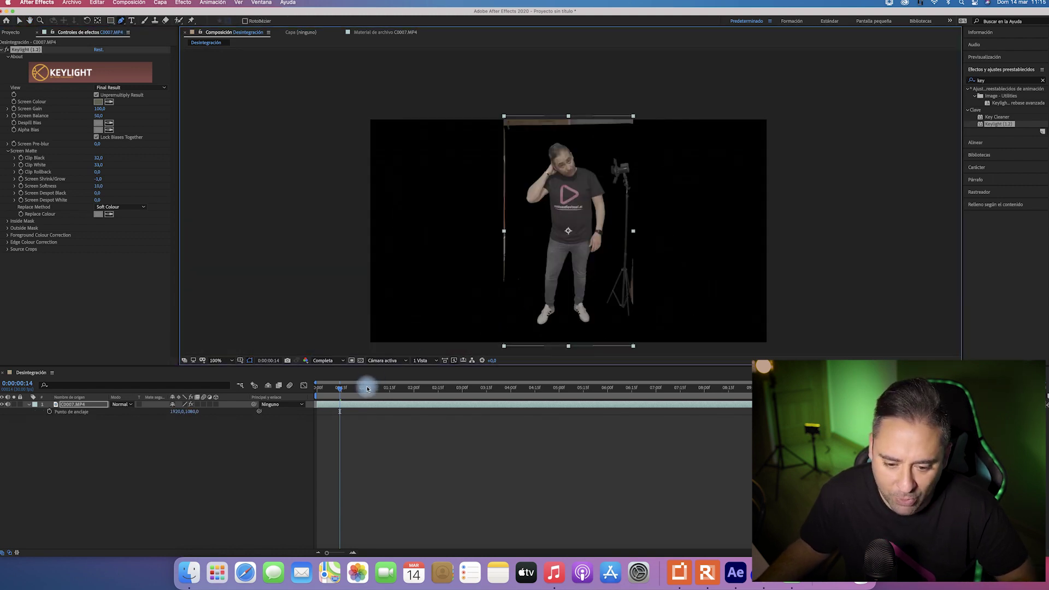
{"action": "left_click_drag", "start_coordinate": [367, 389], "coordinate": [721, 389]}
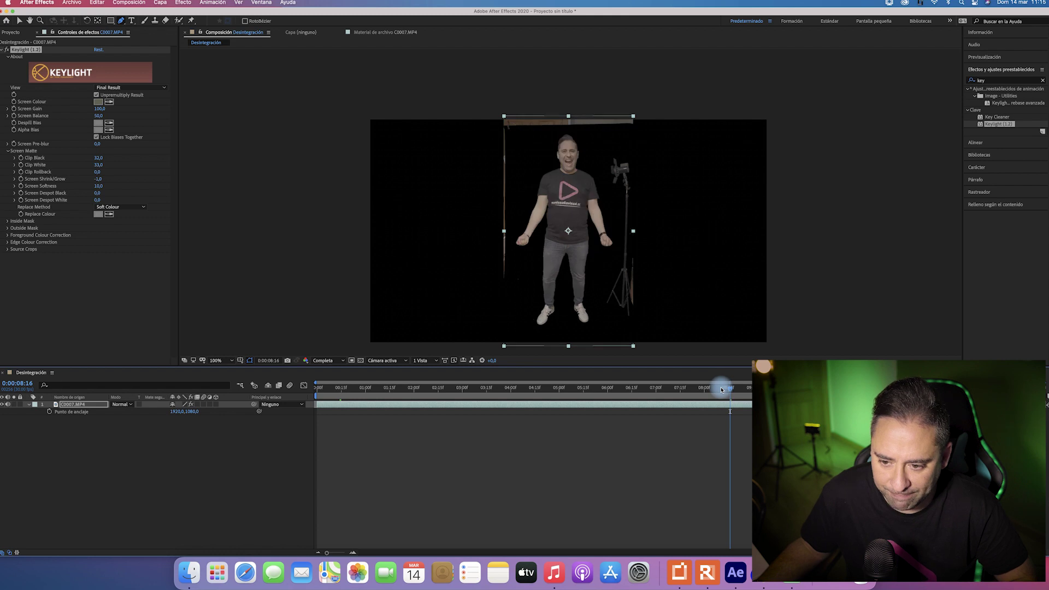
{"action": "left_click", "coordinate": [644, 350]}
{"action": "left_click", "coordinate": [618, 326]}
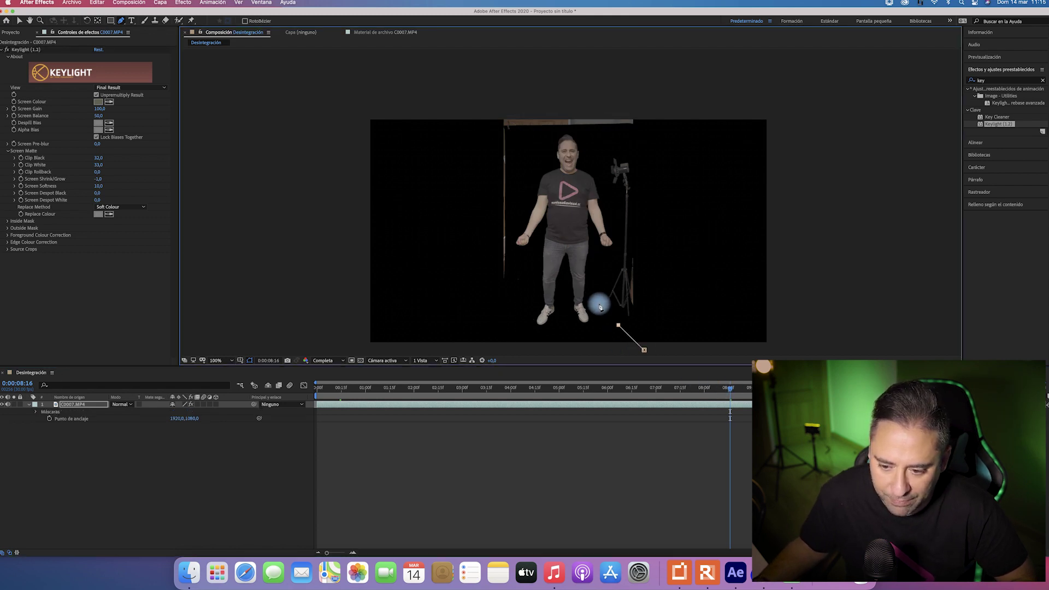
{"action": "left_click", "coordinate": [596, 300]}
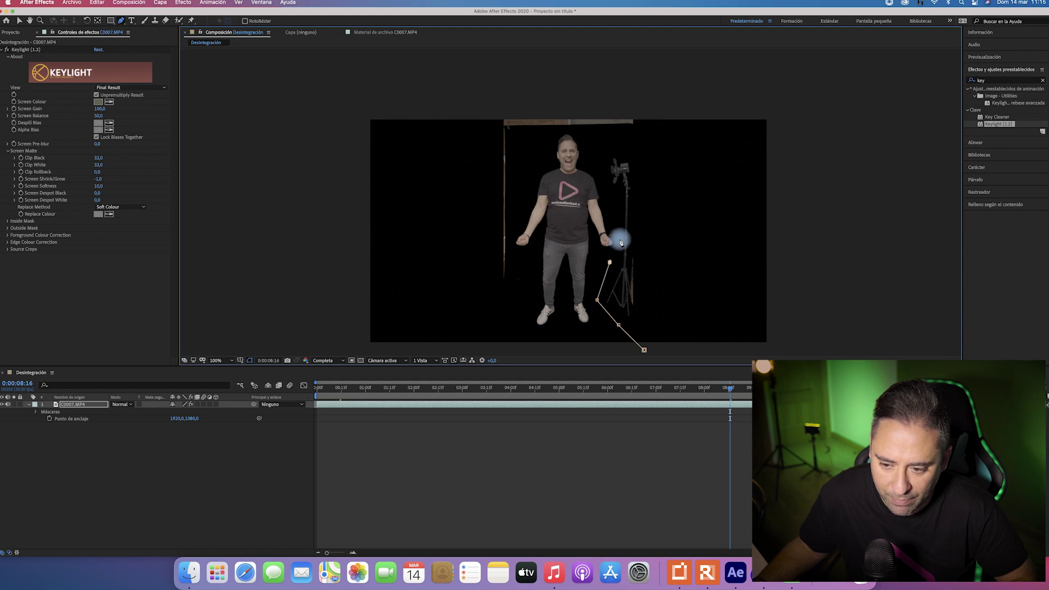
{"action": "left_click", "coordinate": [620, 239]}
{"action": "left_click", "coordinate": [599, 158]}
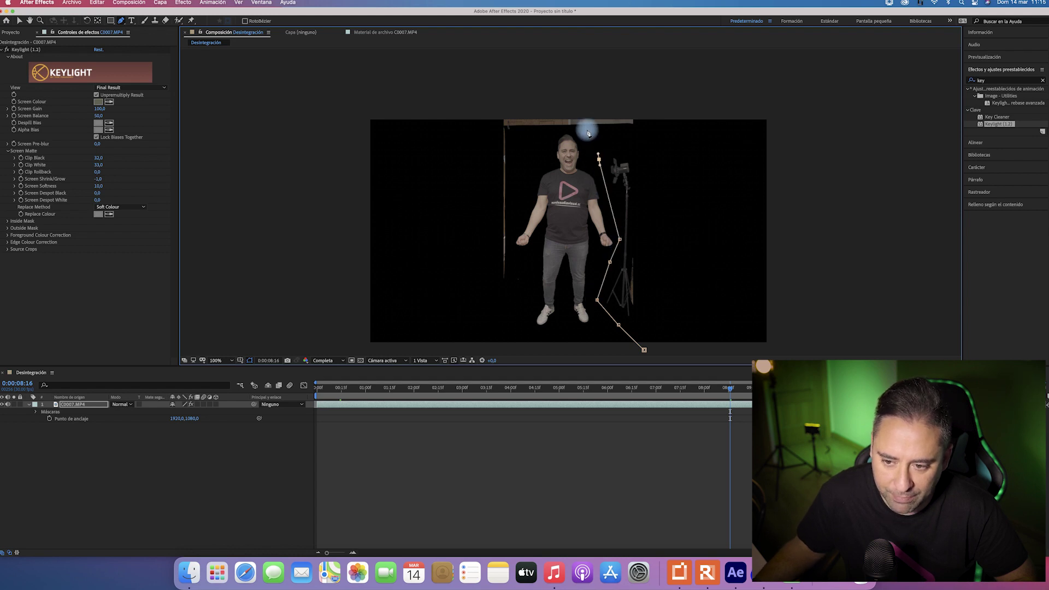
{"action": "left_click", "coordinate": [586, 129]}
Step: Continue the mask over the head and down the left side, closing it at the feet
{"action": "left_click", "coordinate": [548, 130]}
{"action": "left_click", "coordinate": [525, 160]}
{"action": "left_click", "coordinate": [524, 206]}
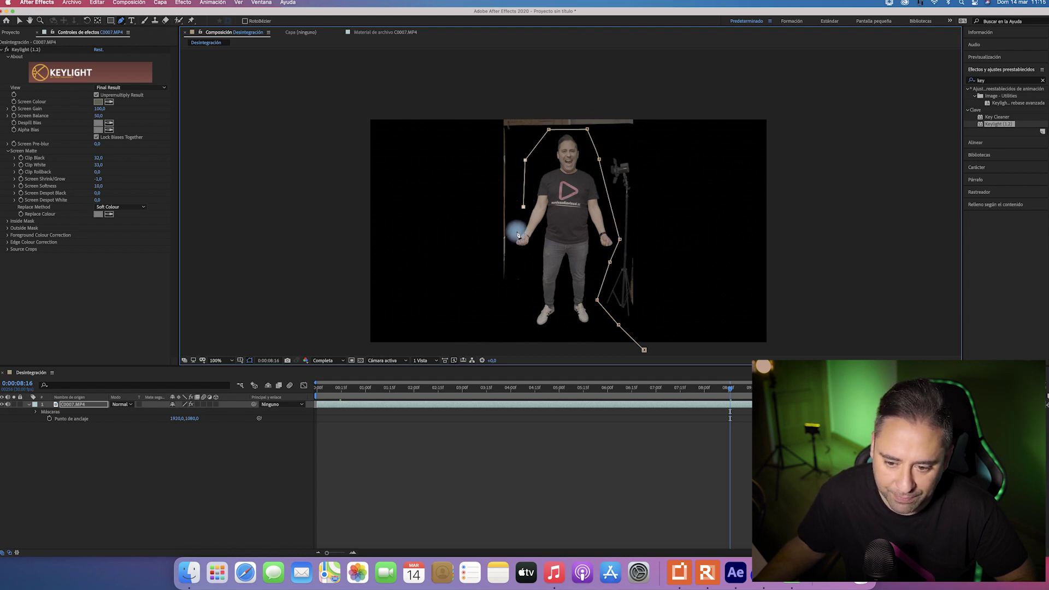
{"action": "left_click", "coordinate": [528, 261]}
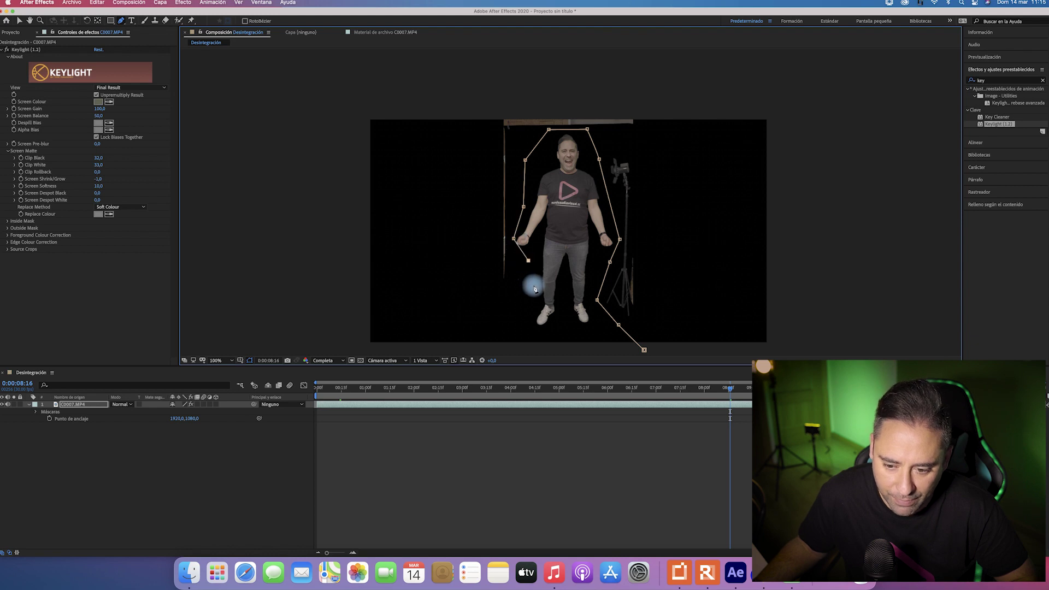
{"action": "left_click", "coordinate": [533, 285]}
{"action": "left_click", "coordinate": [523, 313]}
{"action": "left_click", "coordinate": [530, 336]}
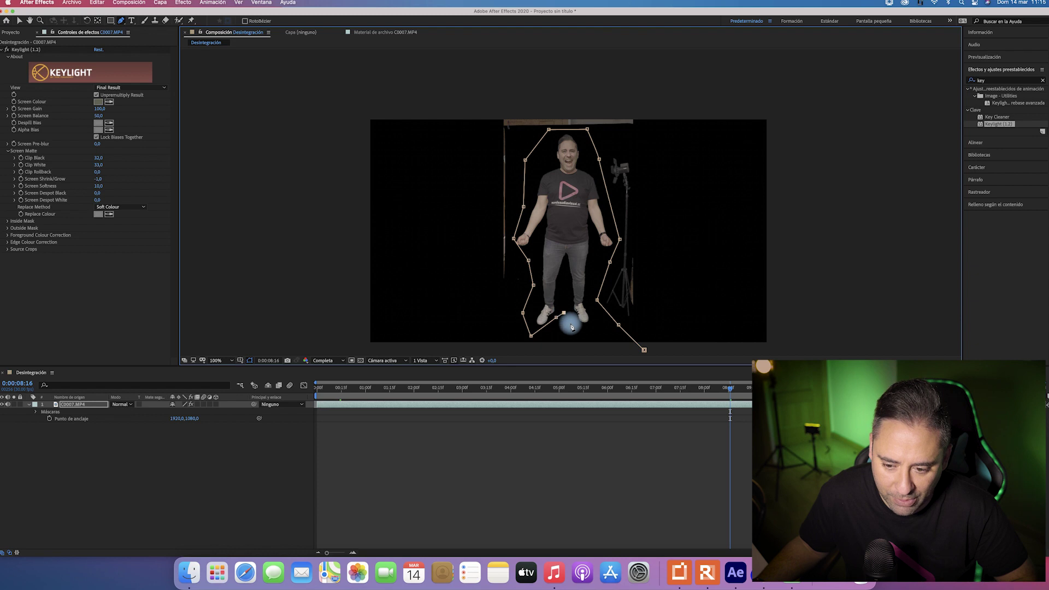
{"action": "left_click", "coordinate": [641, 352]}
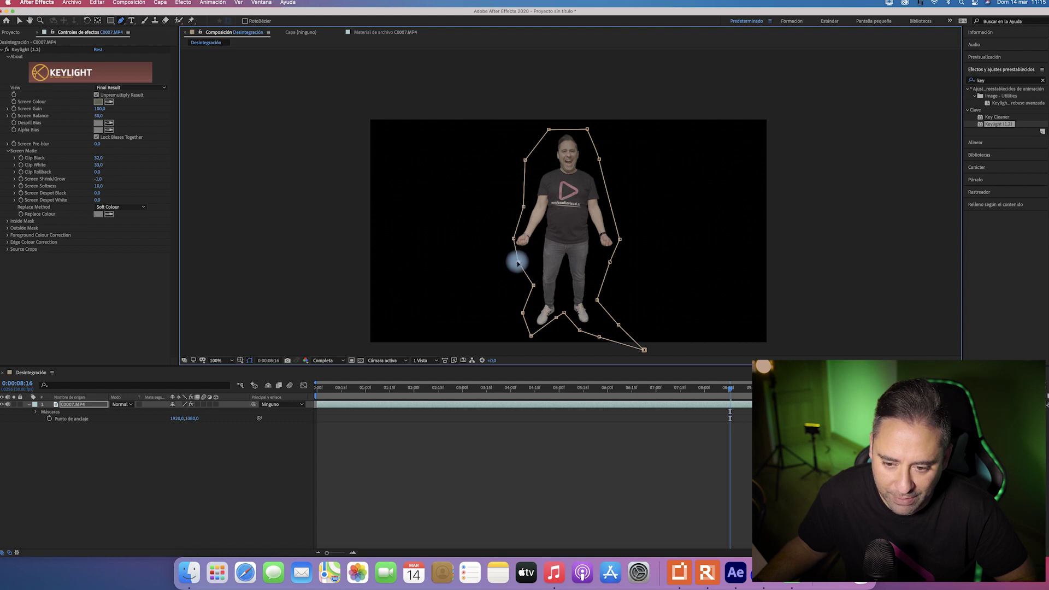
Step: Bend the mask's left edge outward and scrub the clip to check the mask
{"action": "left_click_drag", "start_coordinate": [518, 264], "coordinate": [514, 256]}
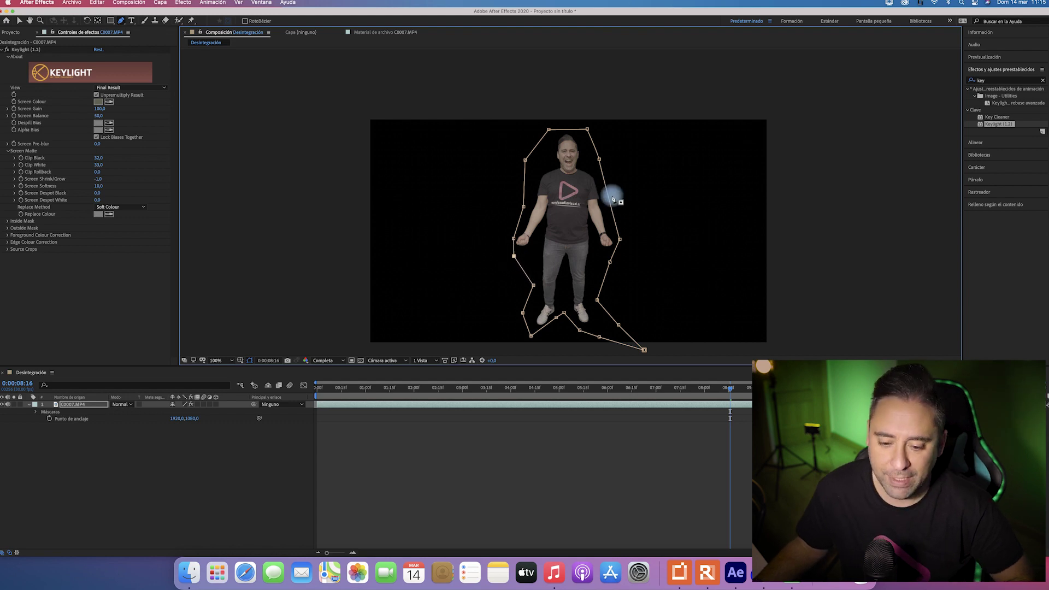
{"action": "mouse_move", "coordinate": [403, 388]}
{"action": "left_mouse_down"}
{"action": "mouse_move", "coordinate": [310, 389]}
{"action": "mouse_move", "coordinate": [399, 389]}
{"action": "left_mouse_up"}
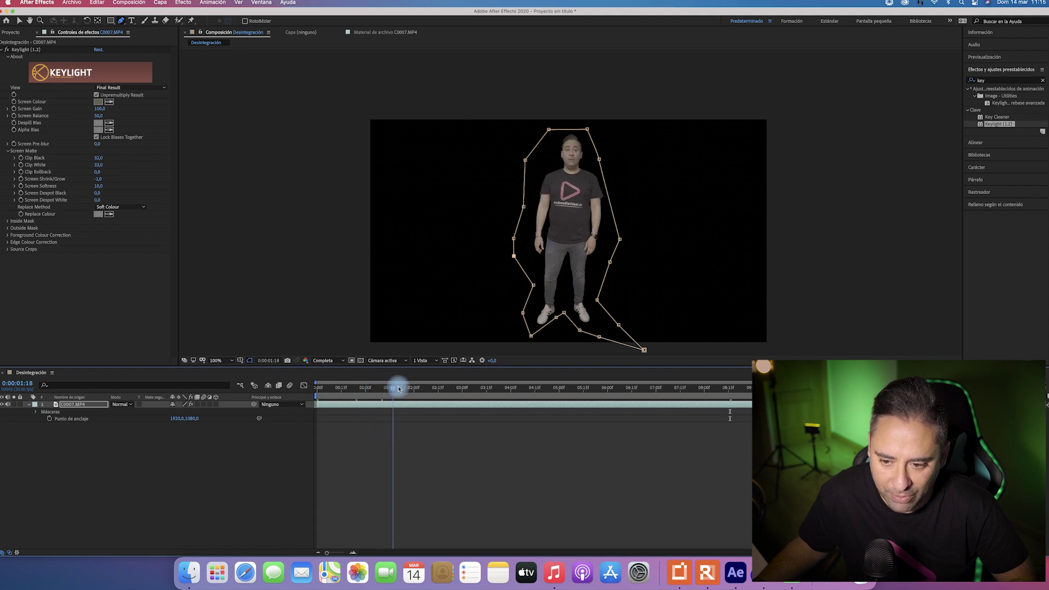
{"action": "left_click_drag", "start_coordinate": [399, 389], "coordinate": [444, 388]}
Step: Preview the masked clip, then scale the presenter layer up and check framing
{"action": "key", "text": "space"}
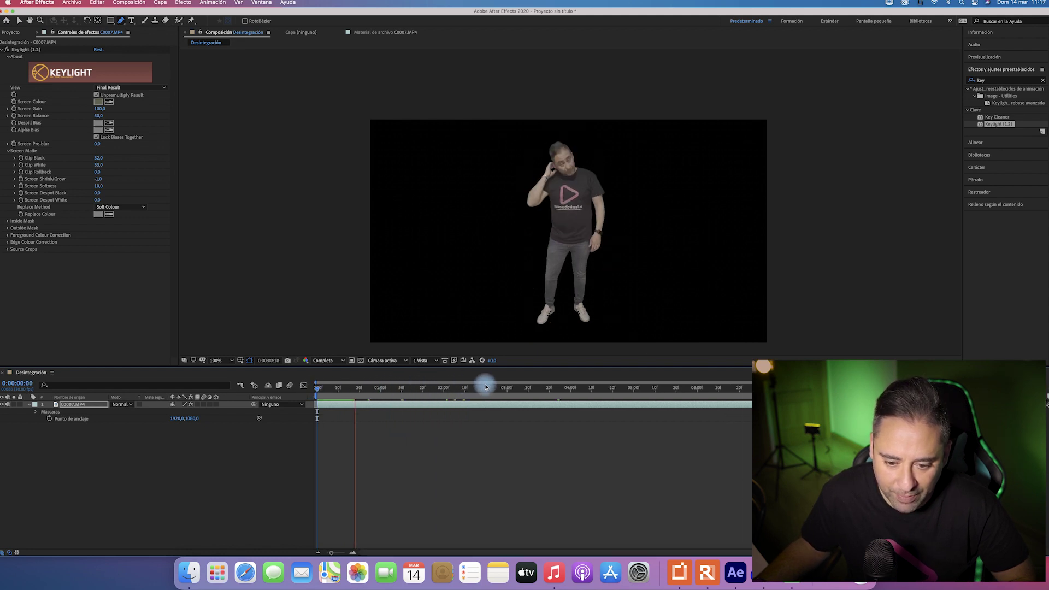
{"action": "key", "text": "space"}
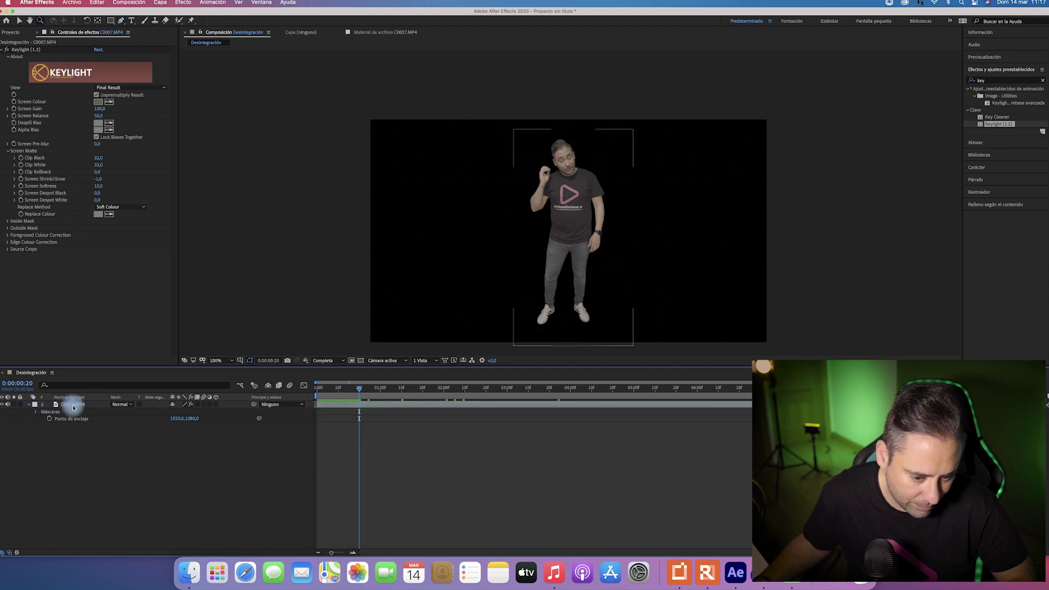
{"action": "left_click", "coordinate": [71, 404]}
{"action": "key", "text": "s"}
{"action": "left_click", "coordinate": [187, 413]}
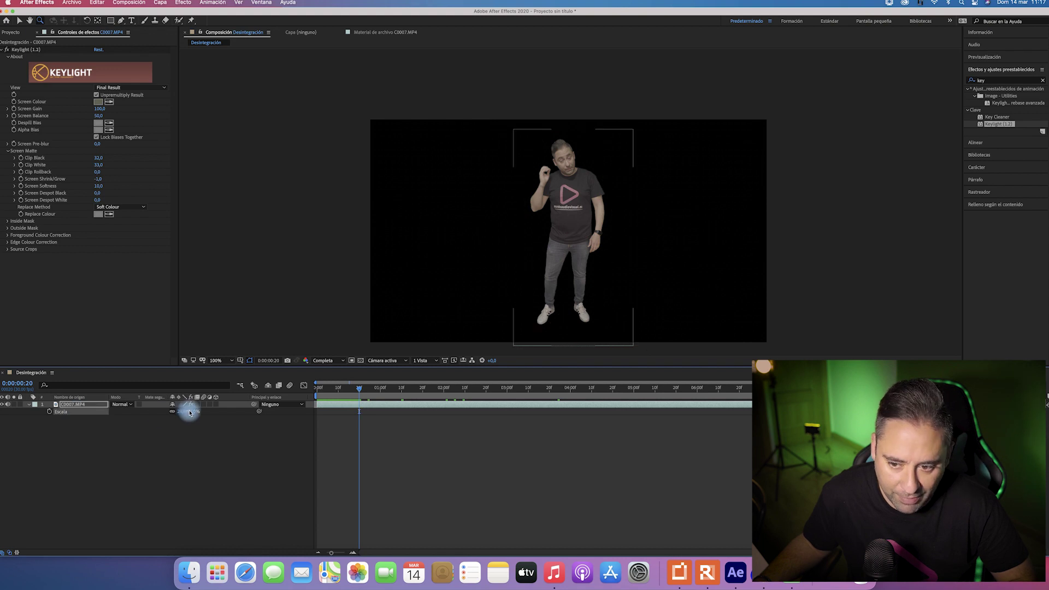
{"action": "left_click", "coordinate": [189, 413]}
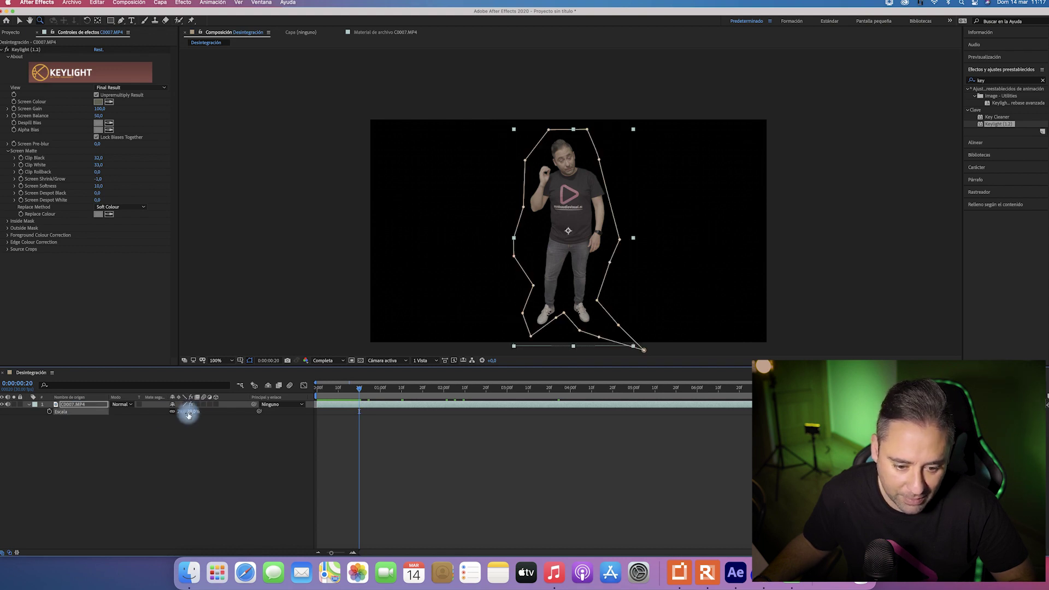
{"action": "left_click_drag", "start_coordinate": [180, 413], "coordinate": [182, 411]}
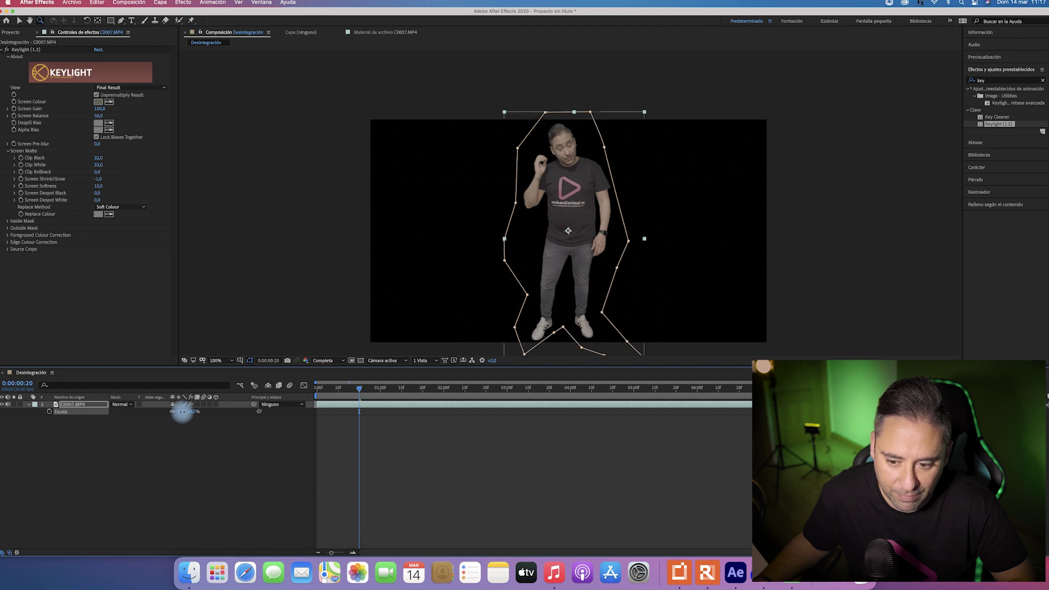
{"action": "mouse_move", "coordinate": [318, 387]}
{"action": "left_mouse_down"}
{"action": "mouse_move", "coordinate": [539, 386]}
{"action": "mouse_move", "coordinate": [317, 387]}
{"action": "left_mouse_up"}
Step: Set the presenter's Scale to 32% and preview the playback
{"action": "key", "text": "space"}
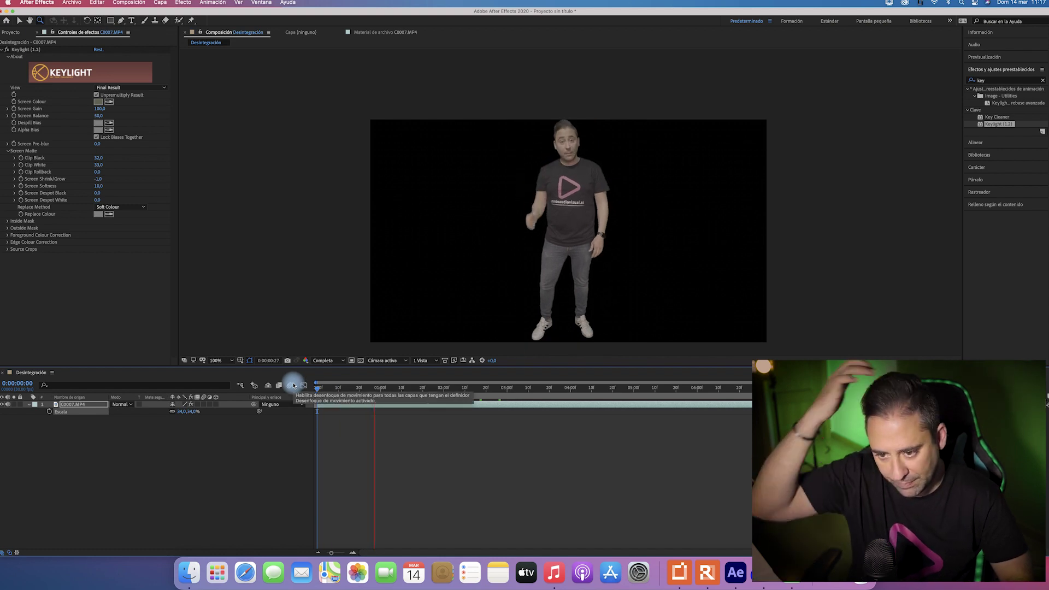
{"action": "key", "text": "space"}
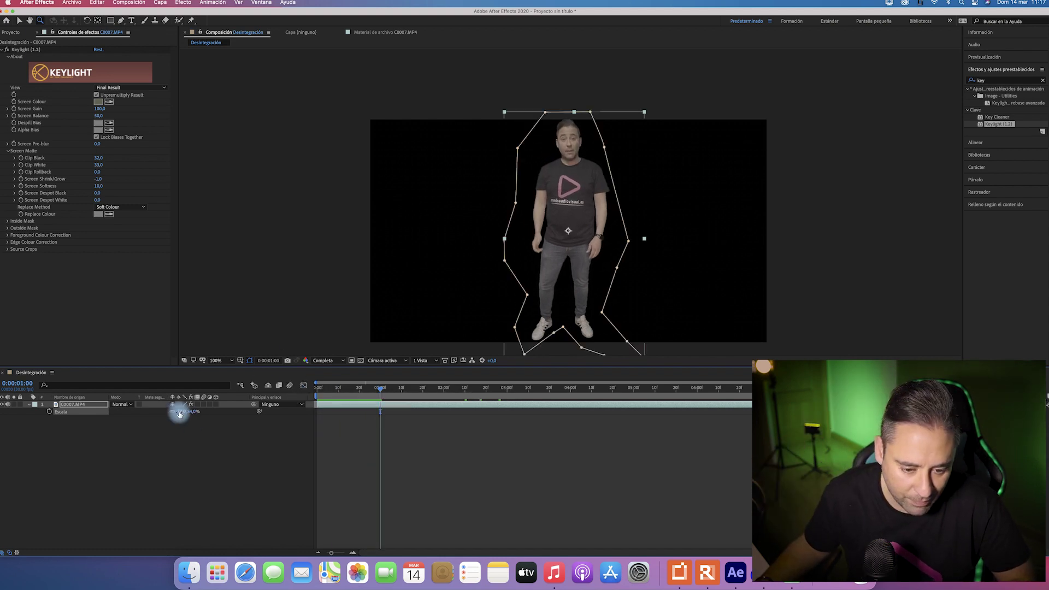
{"action": "left_click_drag", "start_coordinate": [179, 414], "coordinate": [196, 414]}
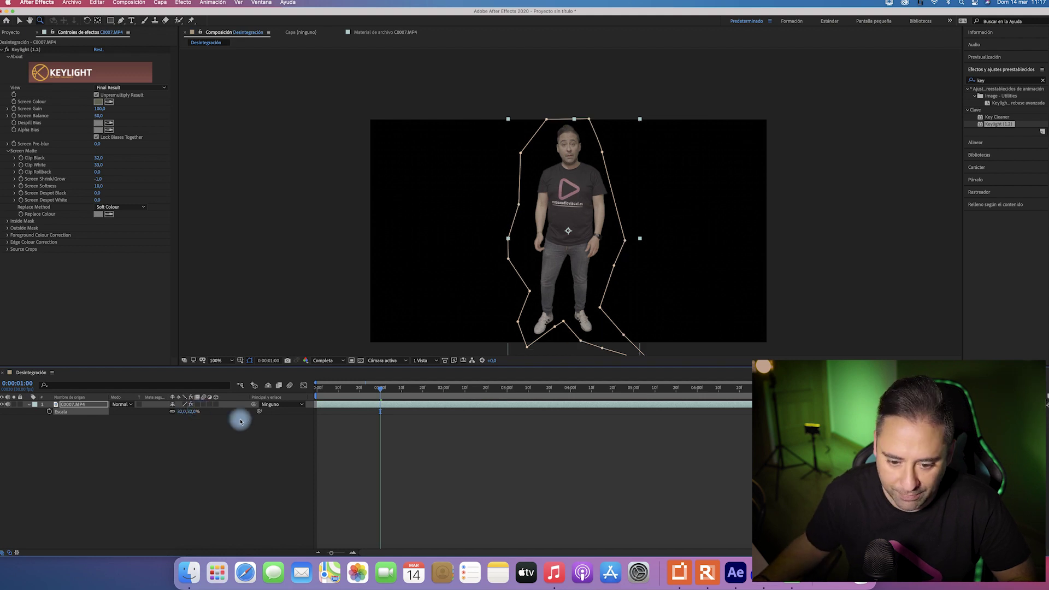
{"action": "key", "text": "space"}
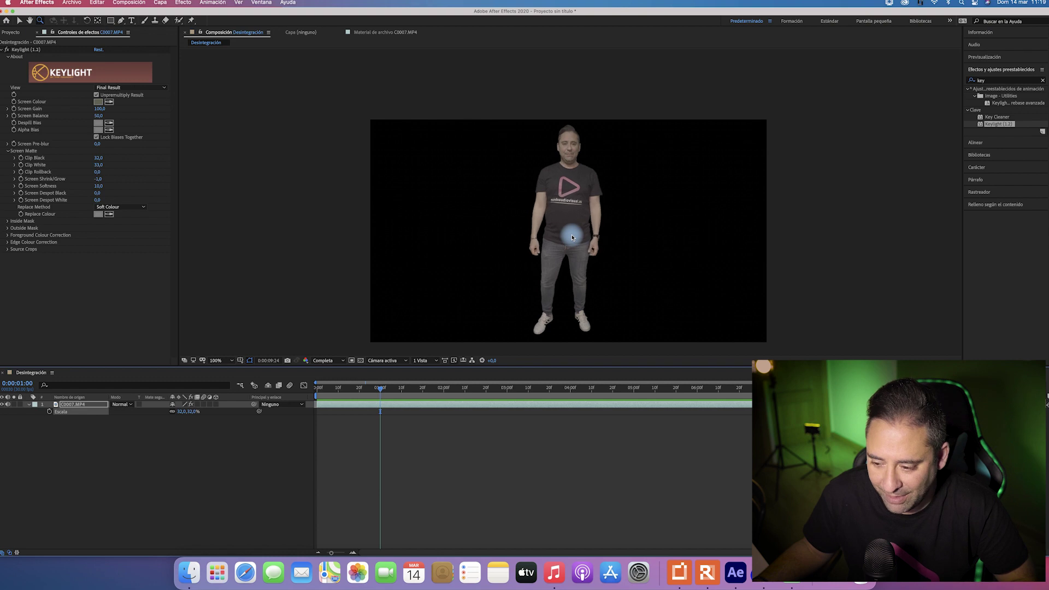
{"action": "key", "text": "space"}
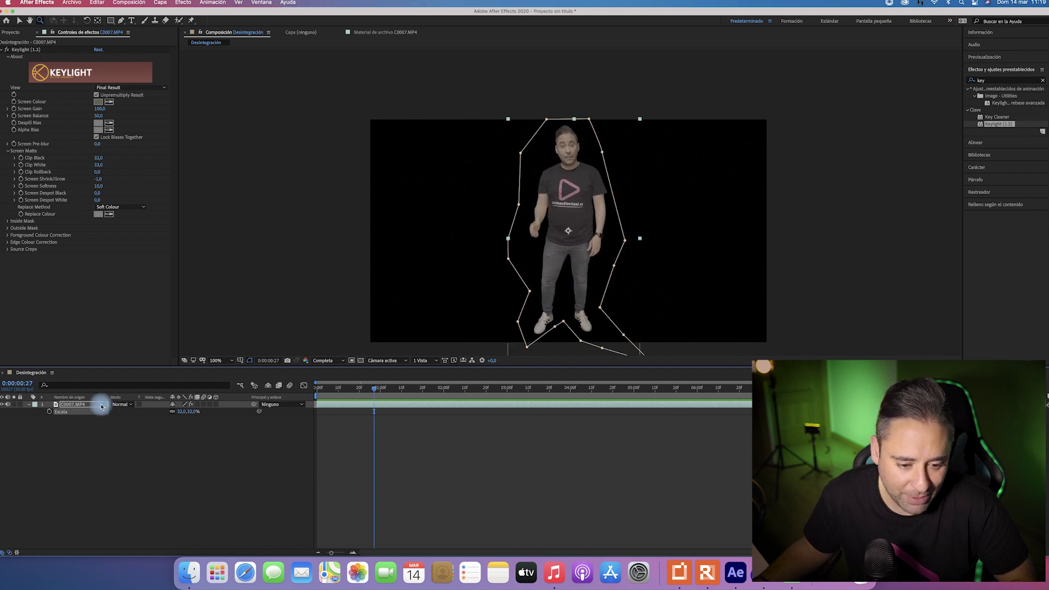
Step: Apply Color de Lumetri to the presenter layer
{"action": "left_click", "coordinate": [1005, 81]}
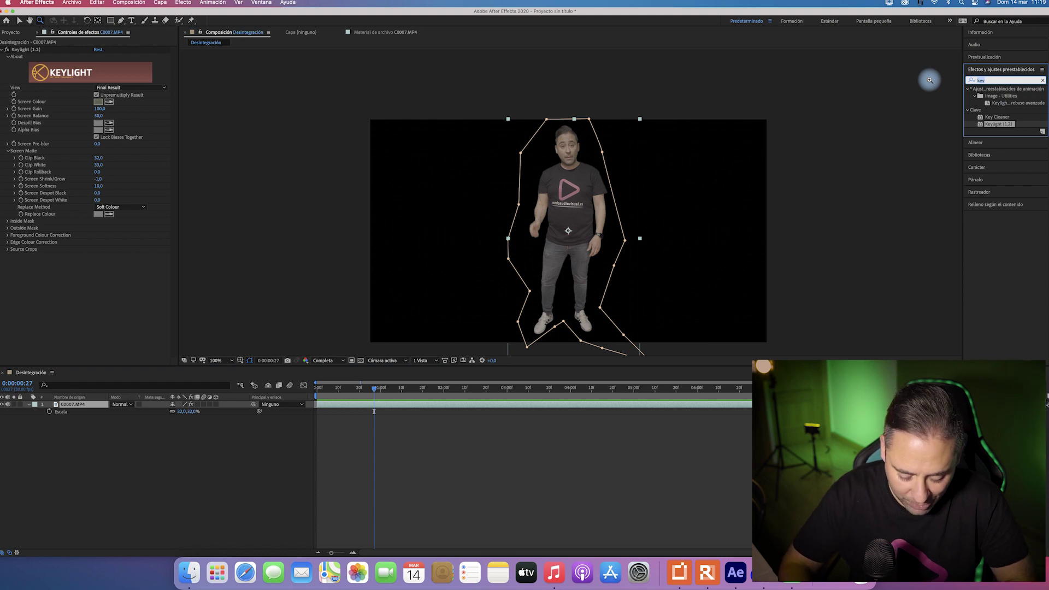
{"action": "type", "text": "lume"}
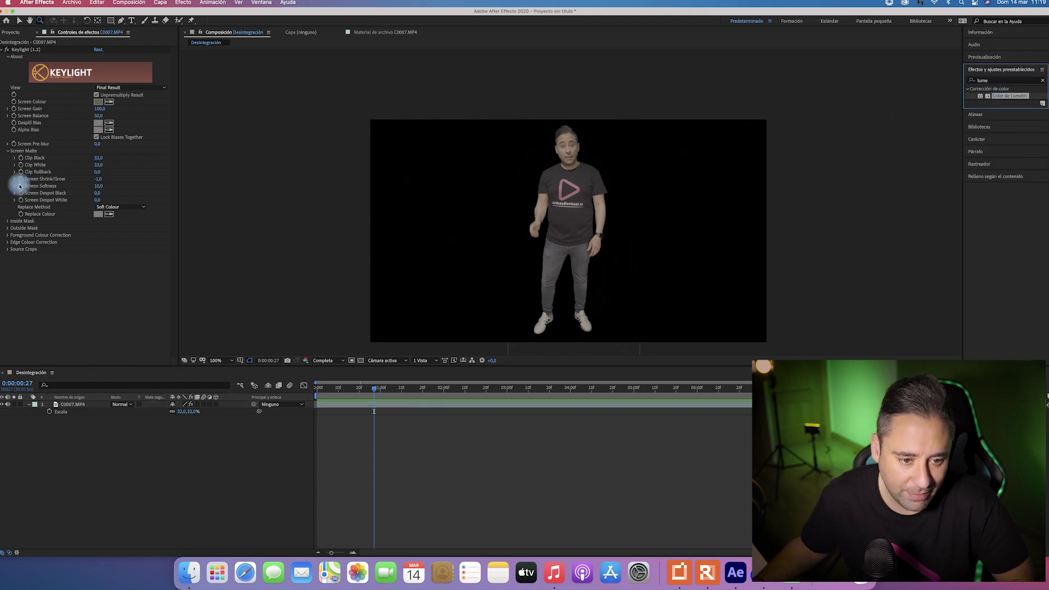
{"action": "left_click_drag", "start_coordinate": [1008, 99], "coordinate": [42, 145]}
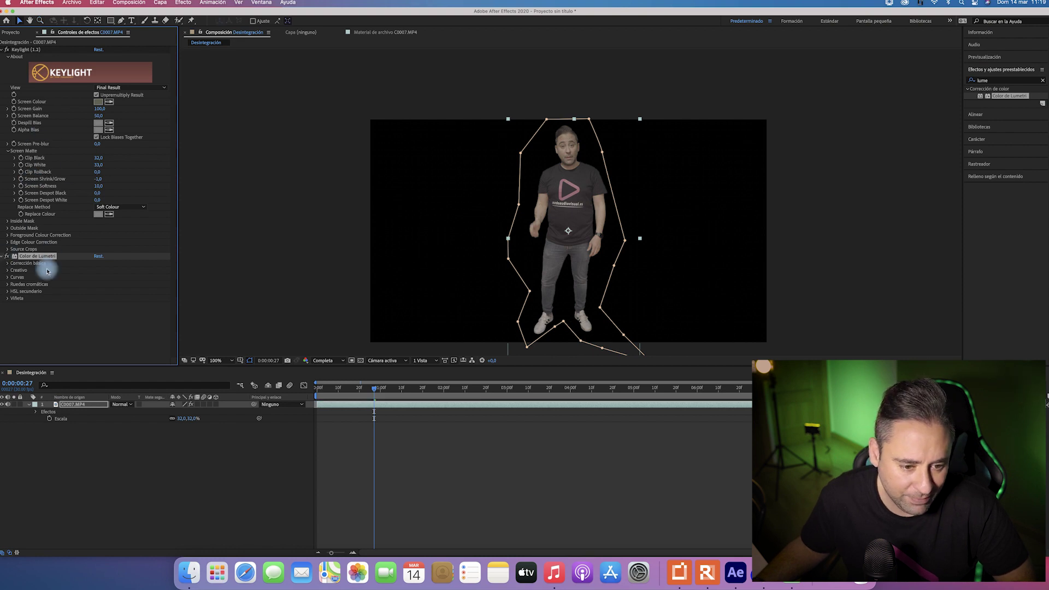
Step: In Basic Correction, set Contrast to 108 and Saturation to 114
{"action": "left_click", "coordinate": [8, 263]}
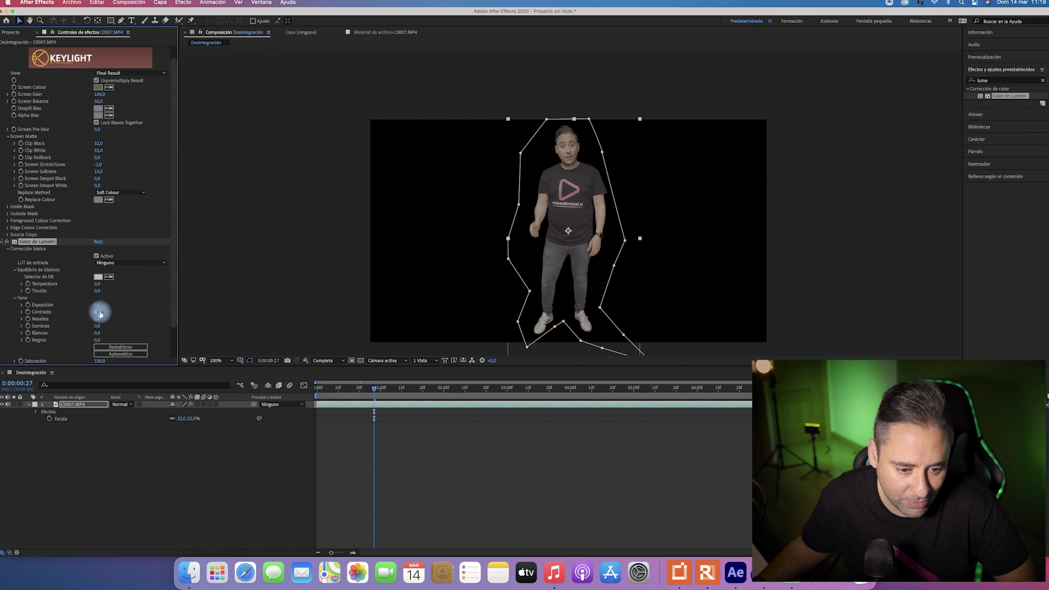
{"action": "left_click_drag", "start_coordinate": [115, 311], "coordinate": [144, 310]}
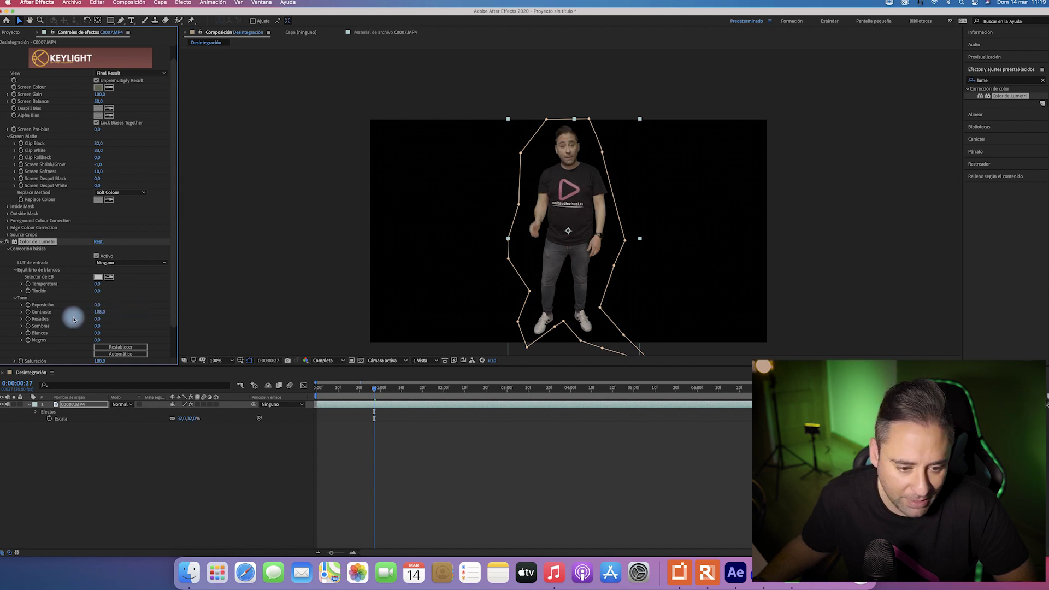
{"action": "left_click_drag", "start_coordinate": [142, 310], "coordinate": [102, 322]}
{"action": "scroll", "coordinate": [99, 336], "scroll_direction": "down", "scroll_amount": 1}
{"action": "scroll", "coordinate": [97, 335], "scroll_direction": "down", "scroll_amount": 2}
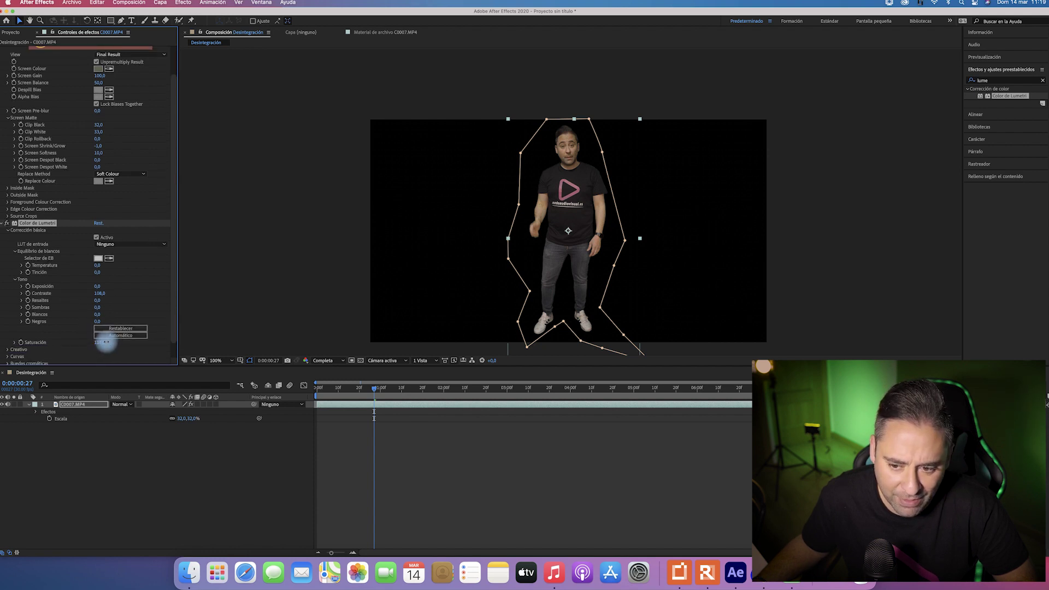
{"action": "left_click_drag", "start_coordinate": [397, 388], "coordinate": [317, 389]}
{"action": "left_click", "coordinate": [101, 485]}
Step: Create the green solid 'Sólido Verde 1', move it beneath the presenter layer, and preview
{"action": "right_click", "coordinate": [101, 485]}
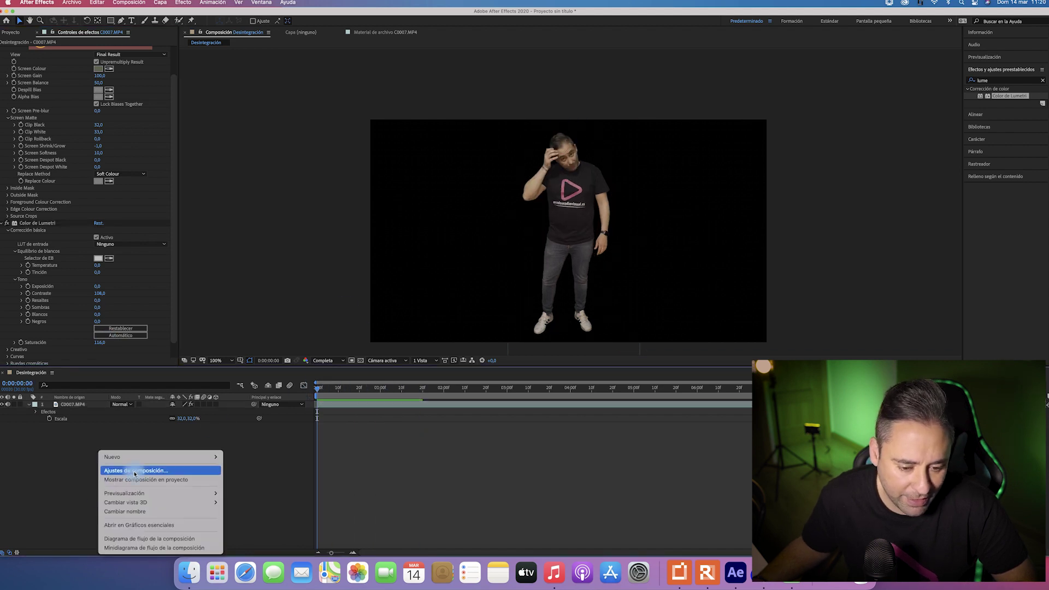
{"action": "mouse_move", "coordinate": [144, 463]}
{"action": "left_click", "coordinate": [257, 477]}
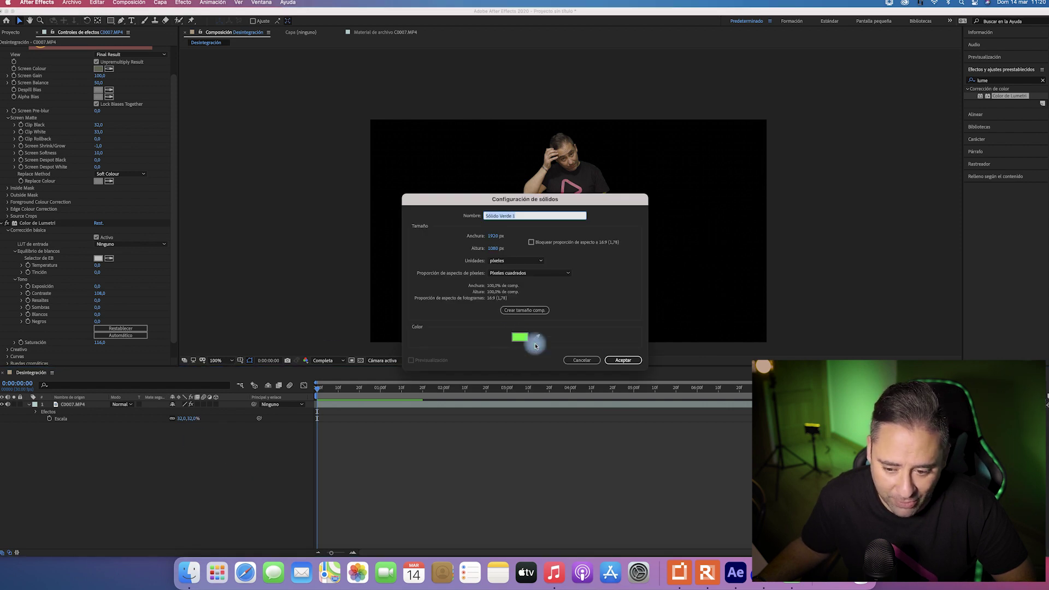
{"action": "left_click", "coordinate": [623, 360]}
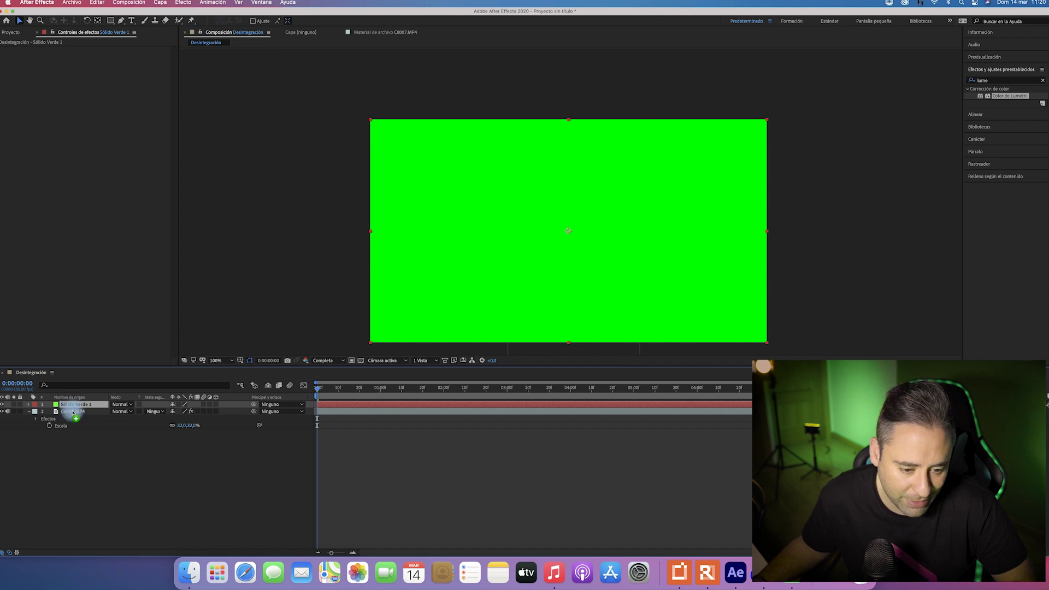
{"action": "left_click_drag", "start_coordinate": [73, 412], "coordinate": [74, 424]}
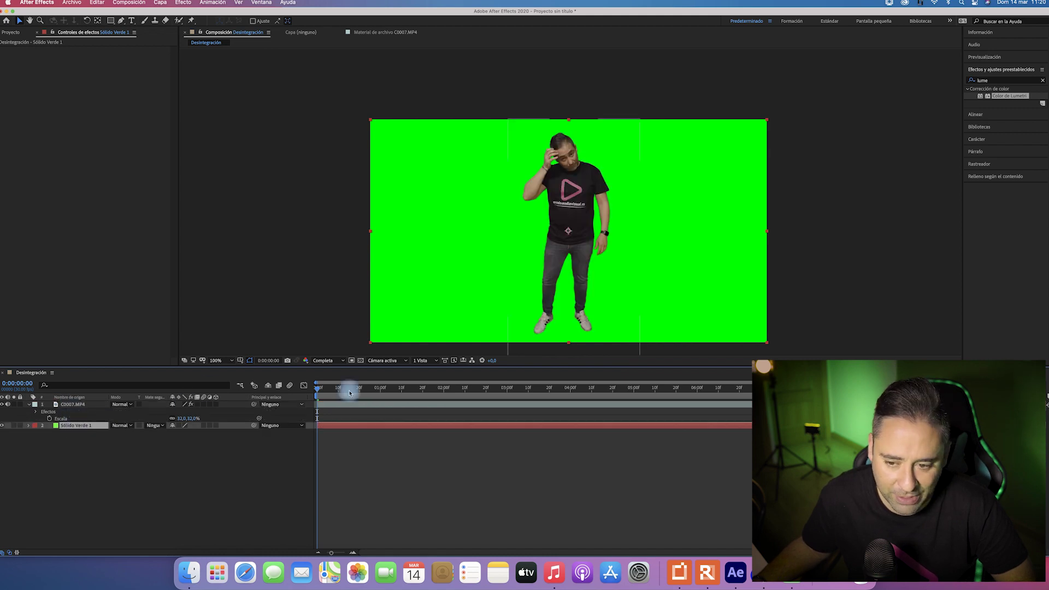
{"action": "key", "text": "space"}
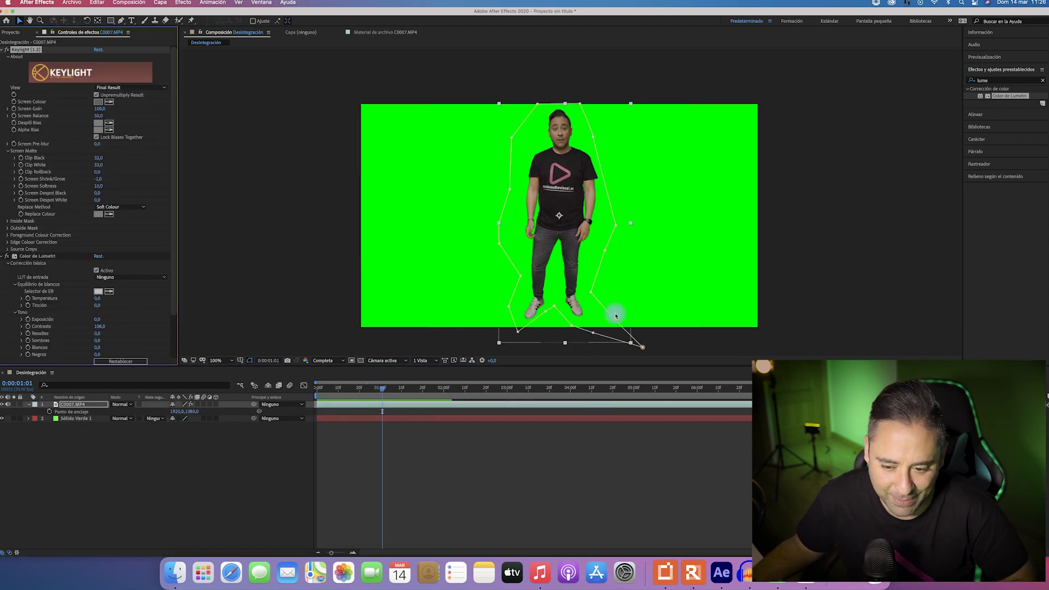
{"action": "key", "text": "space"}
{"action": "key", "text": "space"}
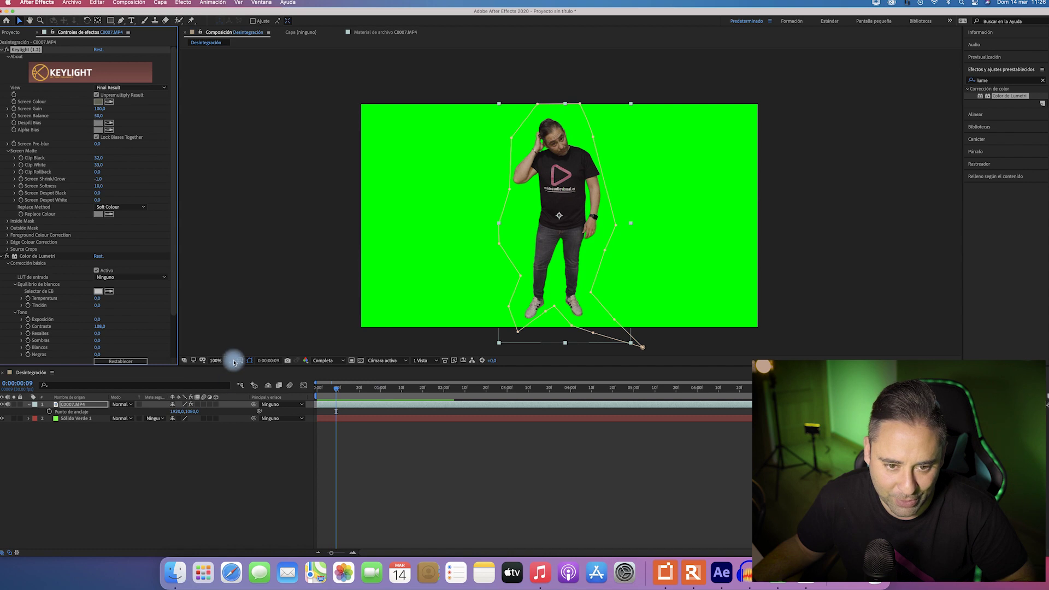
{"action": "scroll", "coordinate": [562, 323], "scroll_direction": "down", "scroll_amount": 2}
{"action": "scroll", "coordinate": [574, 334], "scroll_direction": "up", "scroll_amount": 3}
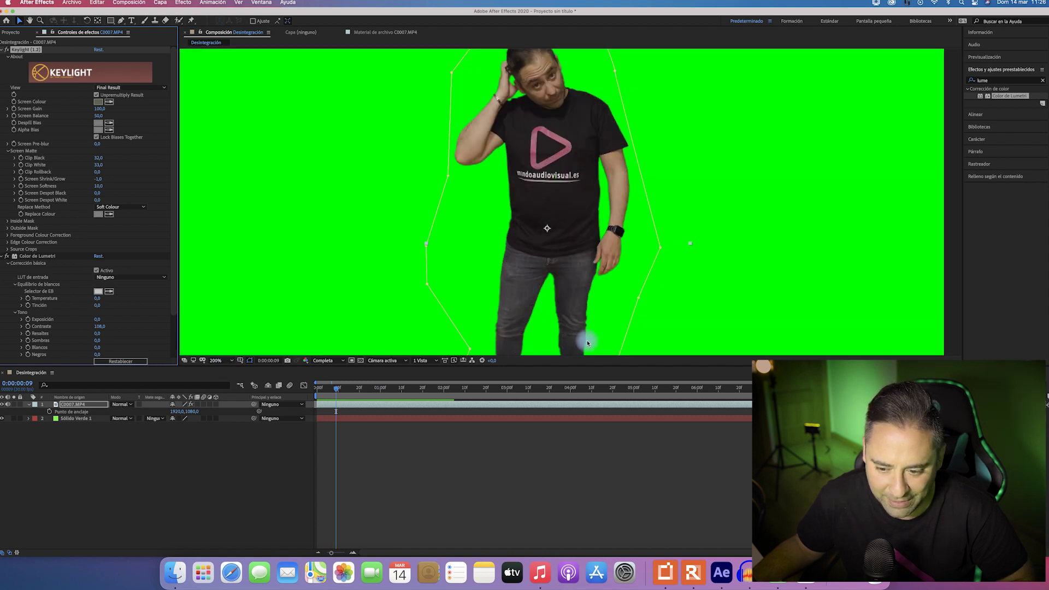
{"action": "scroll", "coordinate": [565, 335], "scroll_direction": "up", "scroll_amount": 3}
{"action": "scroll", "coordinate": [537, 113], "scroll_direction": "down", "scroll_amount": 5}
{"action": "scroll", "coordinate": [537, 152], "scroll_direction": "down", "scroll_amount": 3}
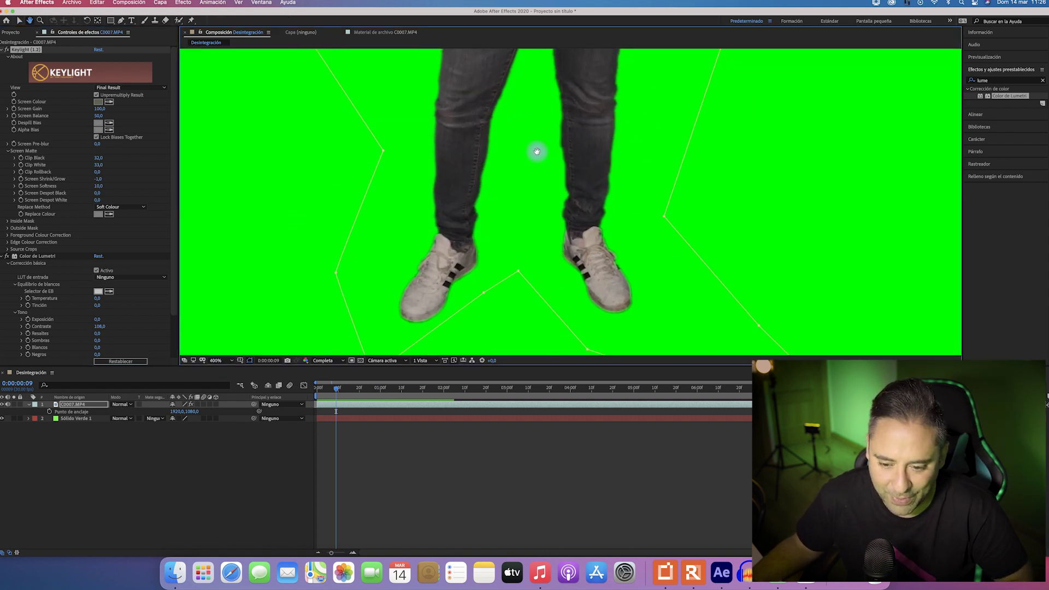
{"action": "scroll", "coordinate": [531, 205], "scroll_direction": "down", "scroll_amount": 1}
{"action": "key", "text": "space"}
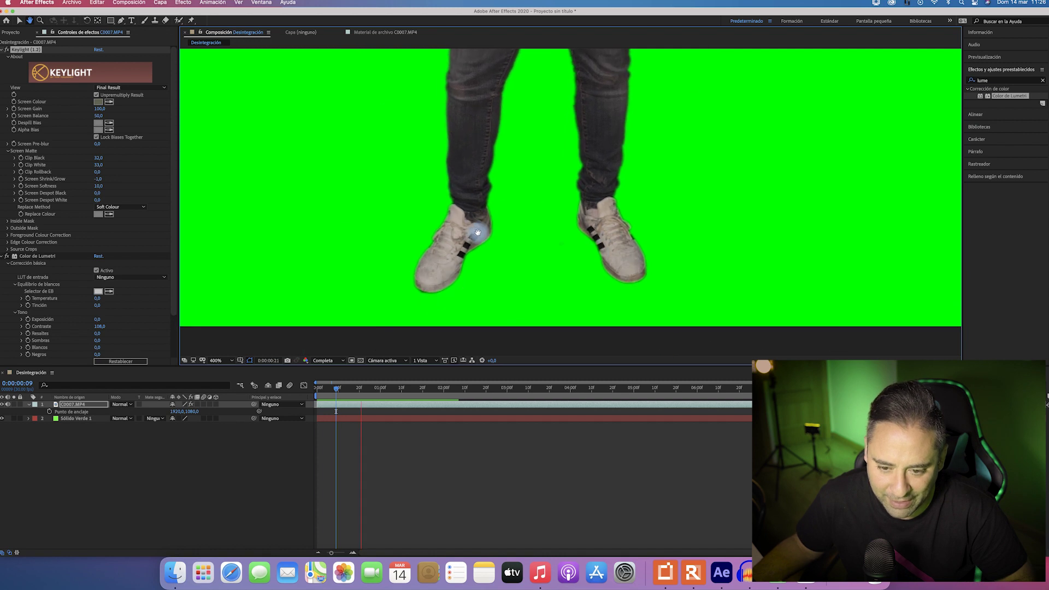
{"action": "key", "text": "space"}
{"action": "scroll", "coordinate": [453, 351], "scroll_direction": "down", "scroll_amount": 2}
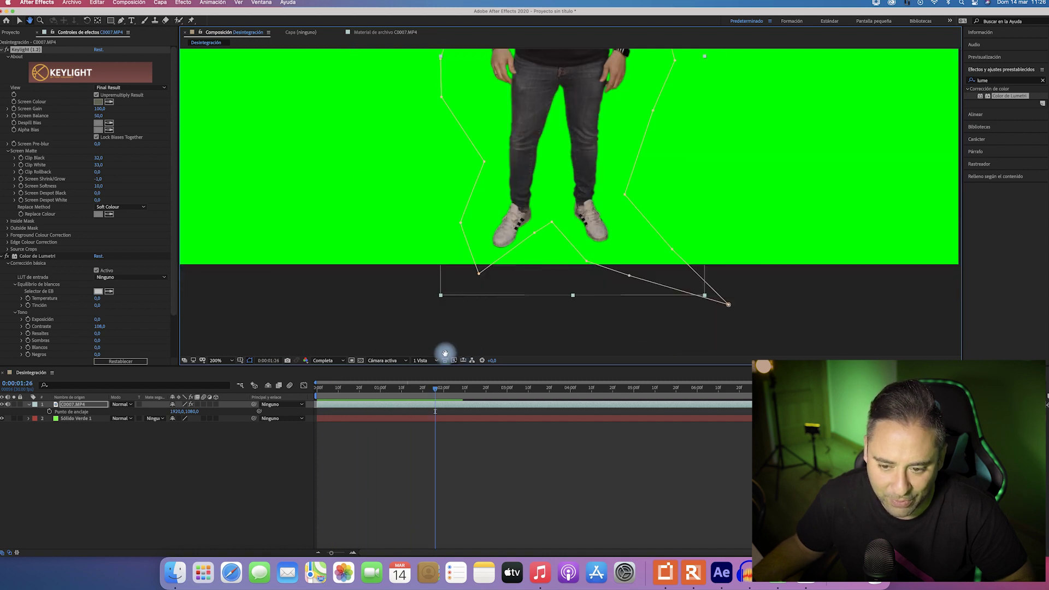
{"action": "scroll", "coordinate": [440, 306], "scroll_direction": "down", "scroll_amount": 1}
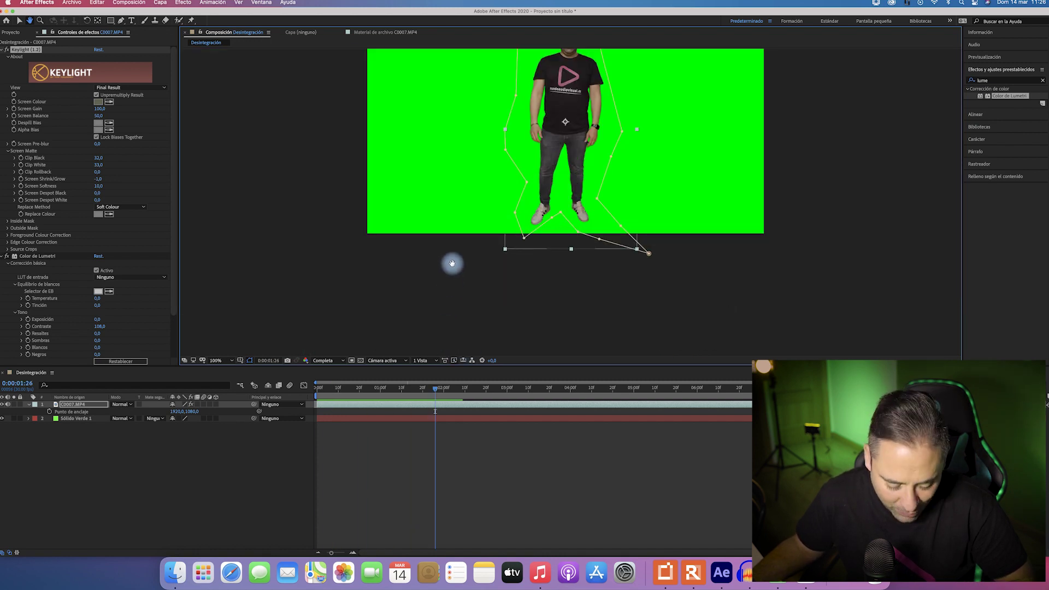
{"action": "scroll", "coordinate": [453, 256], "scroll_direction": "up", "scroll_amount": 1}
{"action": "left_click_drag", "start_coordinate": [436, 133], "coordinate": [432, 272]}
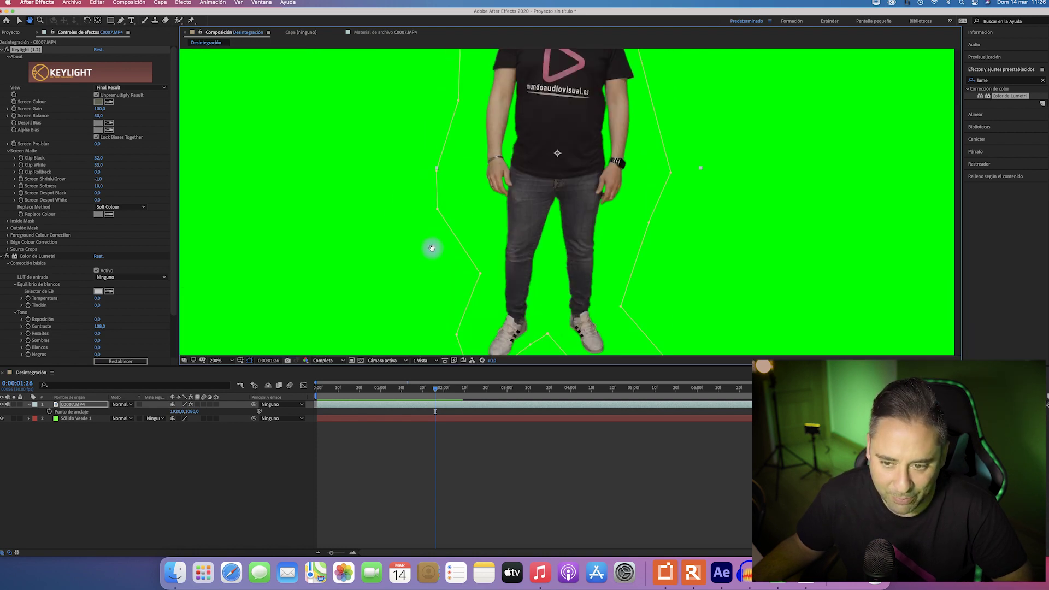
{"action": "scroll", "coordinate": [432, 271], "scroll_direction": "down", "scroll_amount": 1}
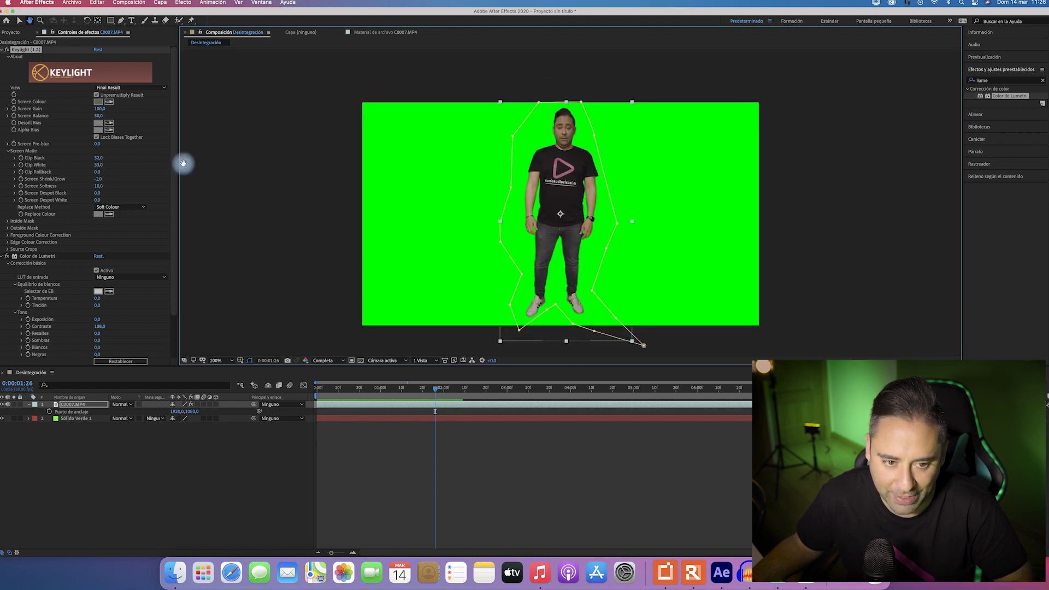
Step: Switch Keylight's view to Combined Matte and preview the white silhouette with the solid selected
{"action": "left_click", "coordinate": [117, 89]}
{"action": "left_click", "coordinate": [128, 160]}
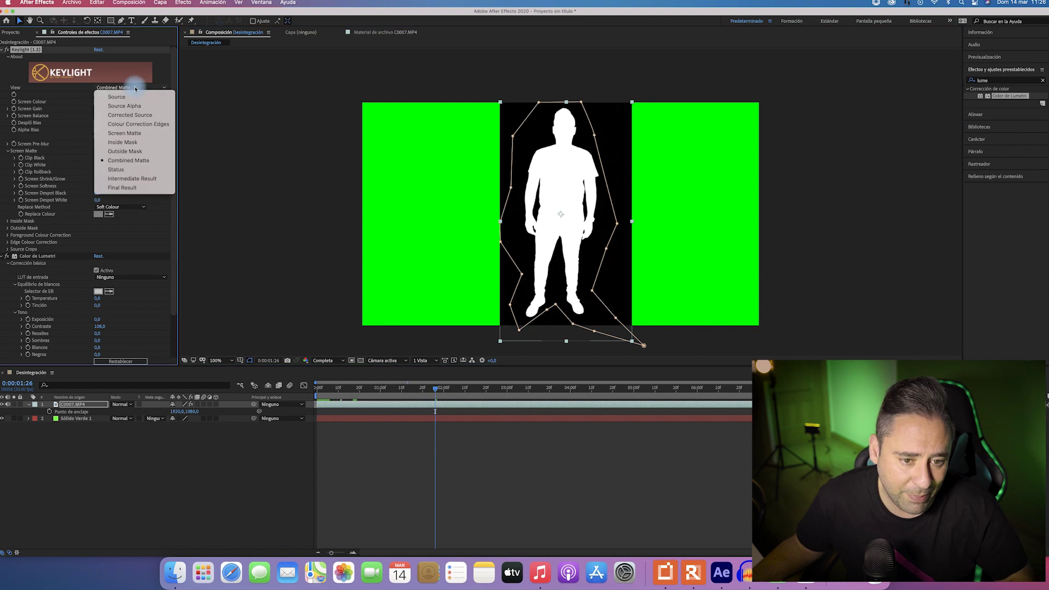
{"action": "left_click", "coordinate": [135, 87]}
{"action": "left_click", "coordinate": [140, 160]}
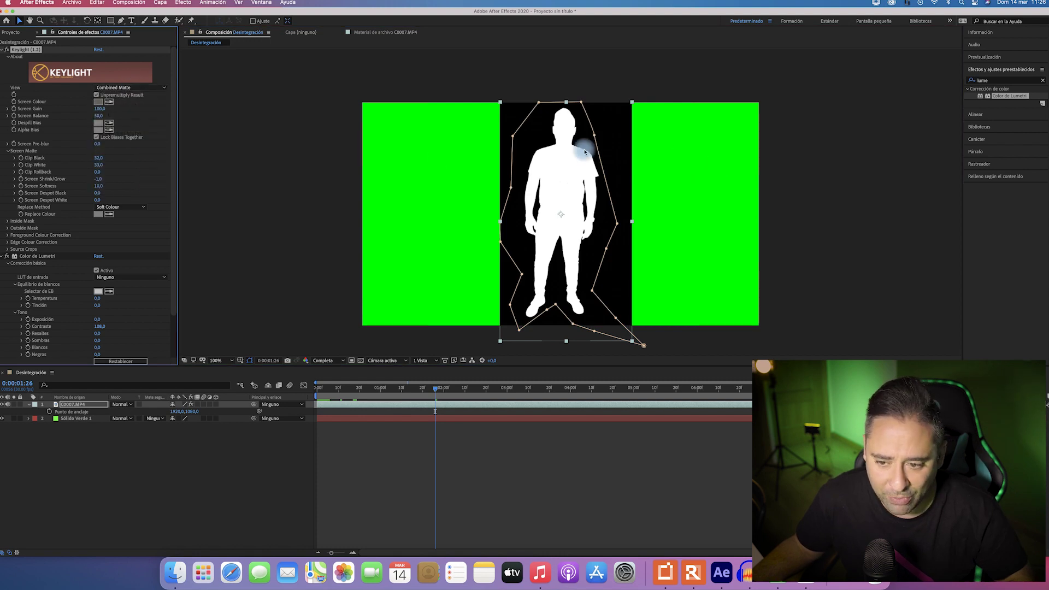
{"action": "left_click", "coordinate": [755, 207]}
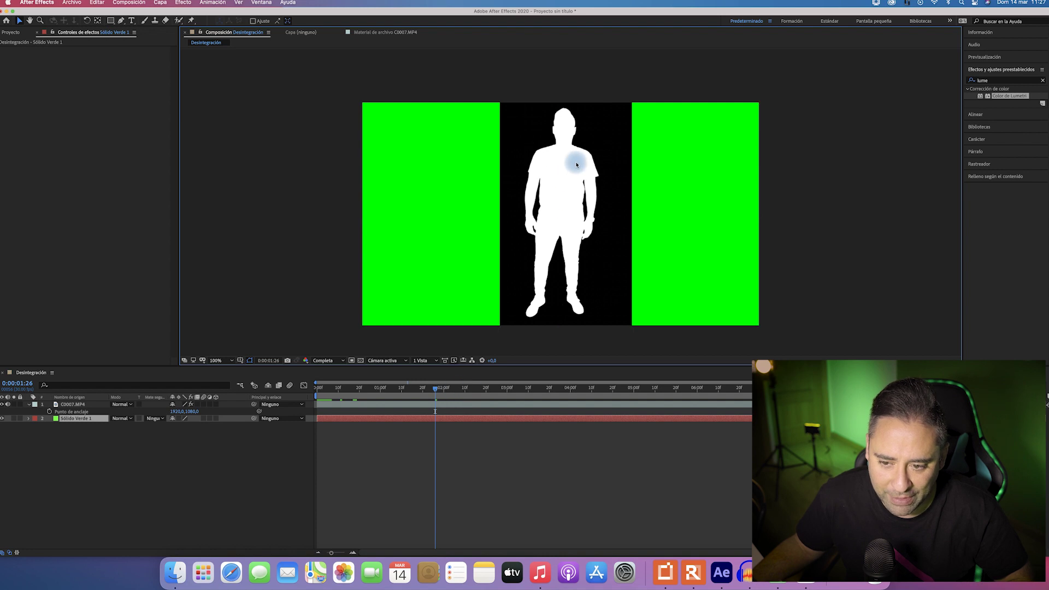
{"action": "key", "text": "space"}
{"action": "left_click", "coordinate": [336, 388]}
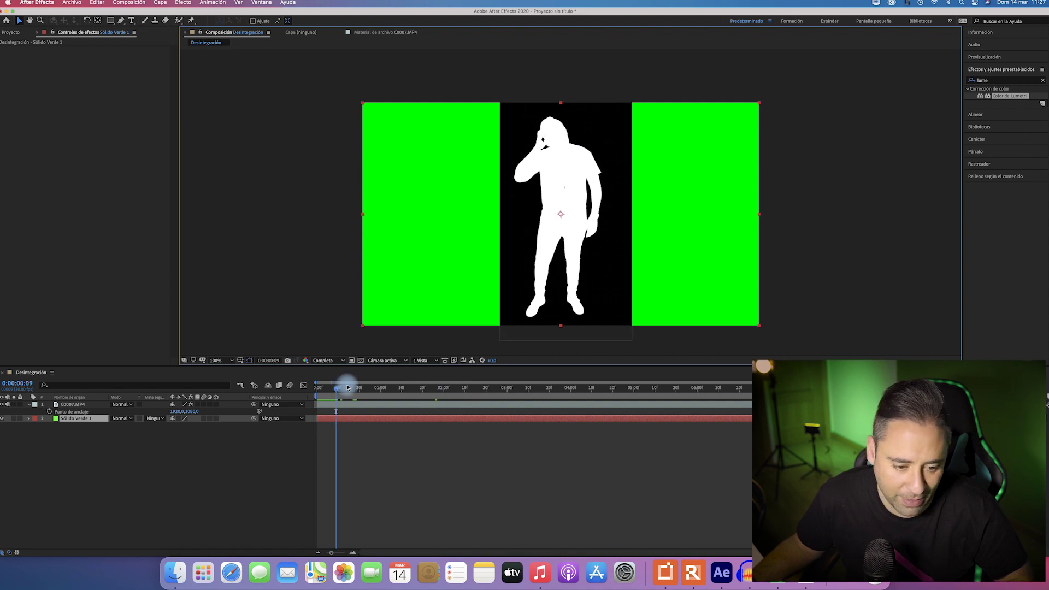
Step: Duplicate C0007.MP4 and set the lower copy's Track Matte to Luma Matte 'C0007.MP4'
{"action": "left_click", "coordinate": [71, 406]}
{"action": "key", "text": "super+d"}
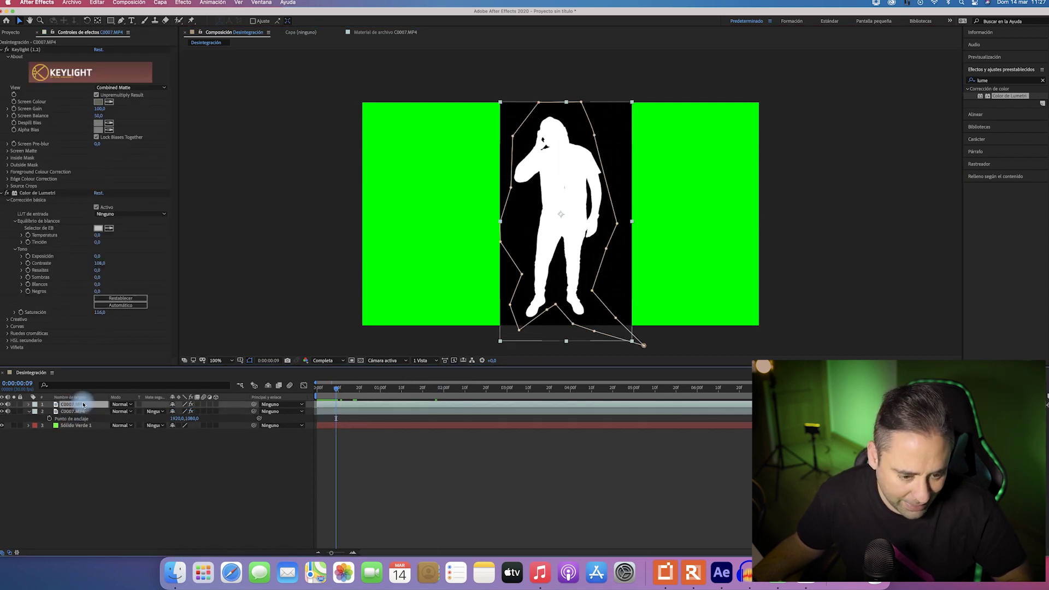
{"action": "left_click", "coordinate": [81, 412]}
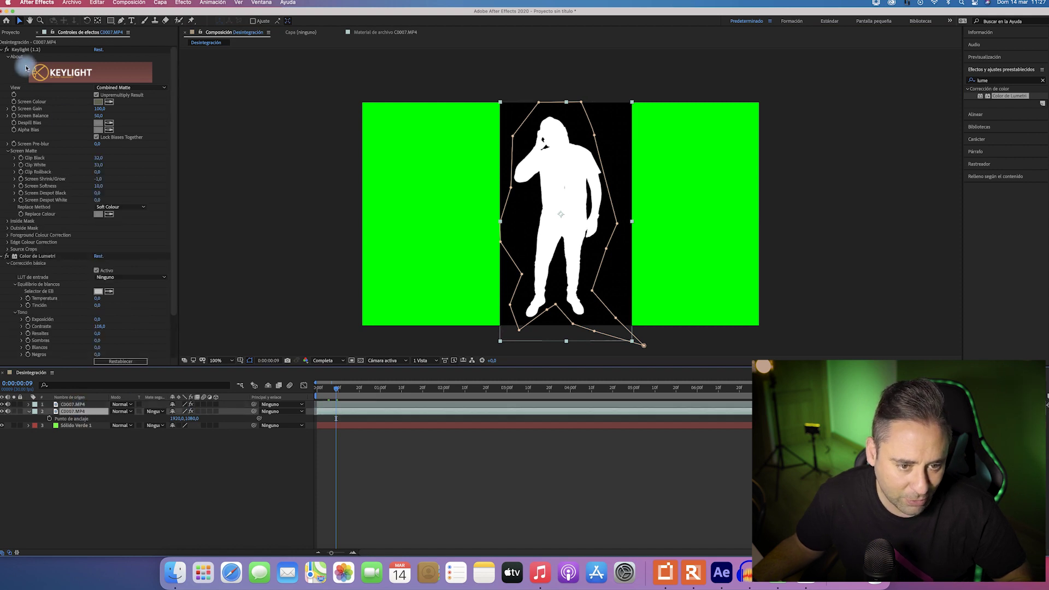
{"action": "left_click", "coordinate": [7, 53]}
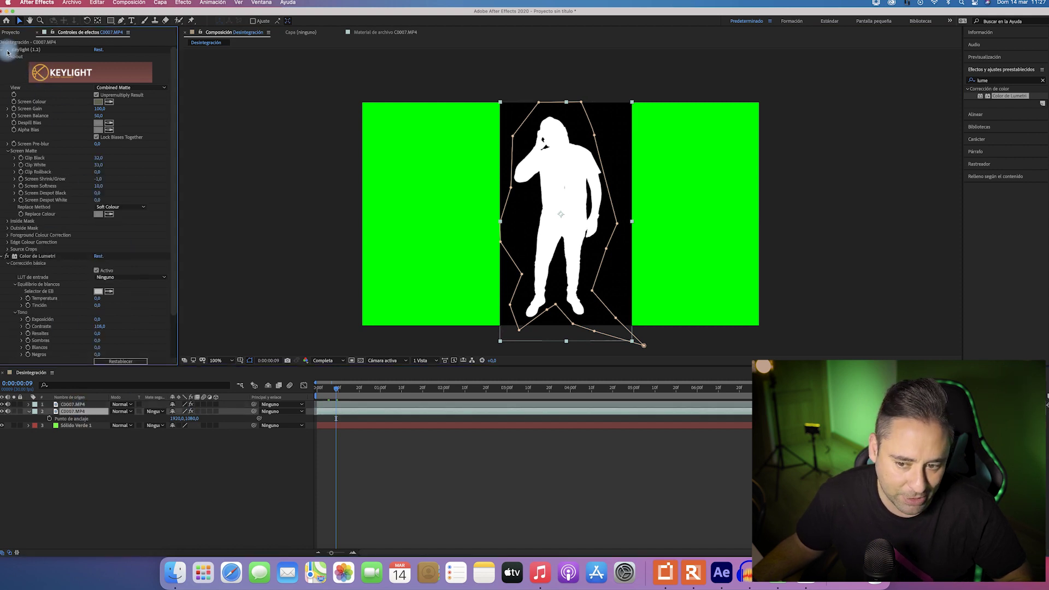
{"action": "left_click", "coordinate": [29, 411]}
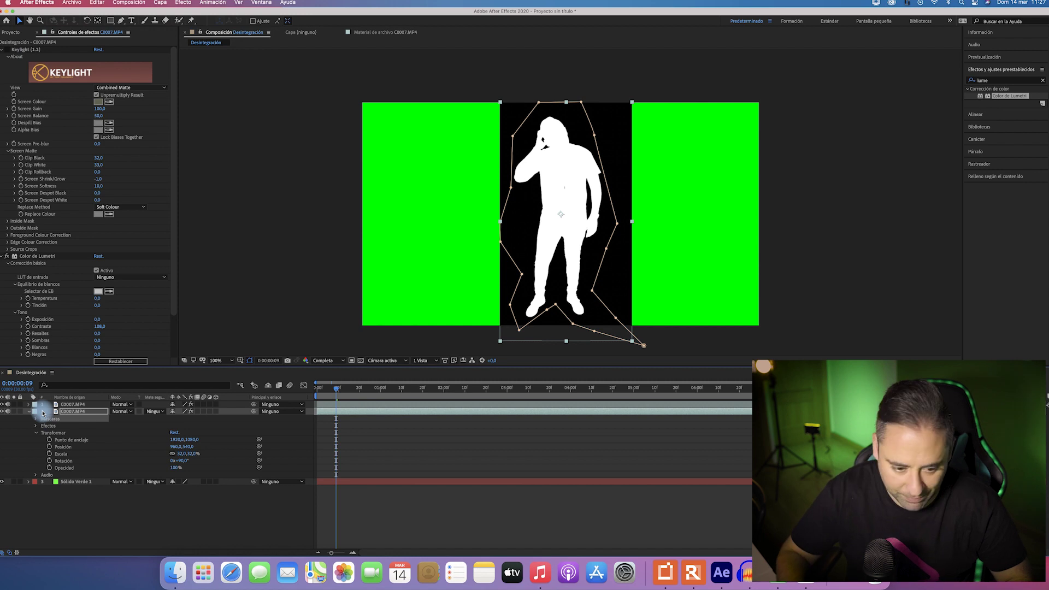
{"action": "key", "text": "Return"}
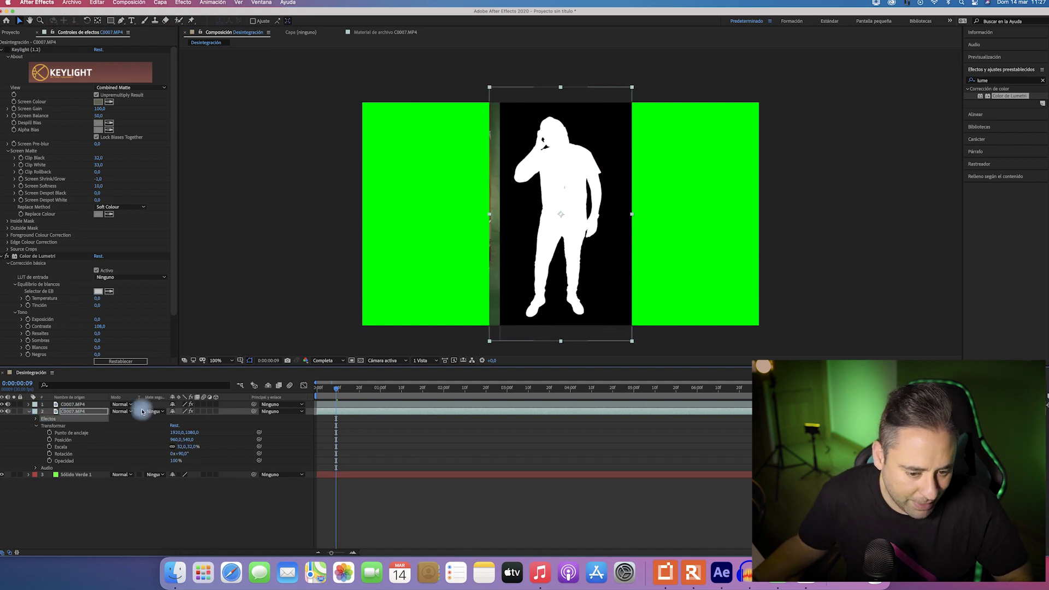
{"action": "left_click", "coordinate": [154, 411]}
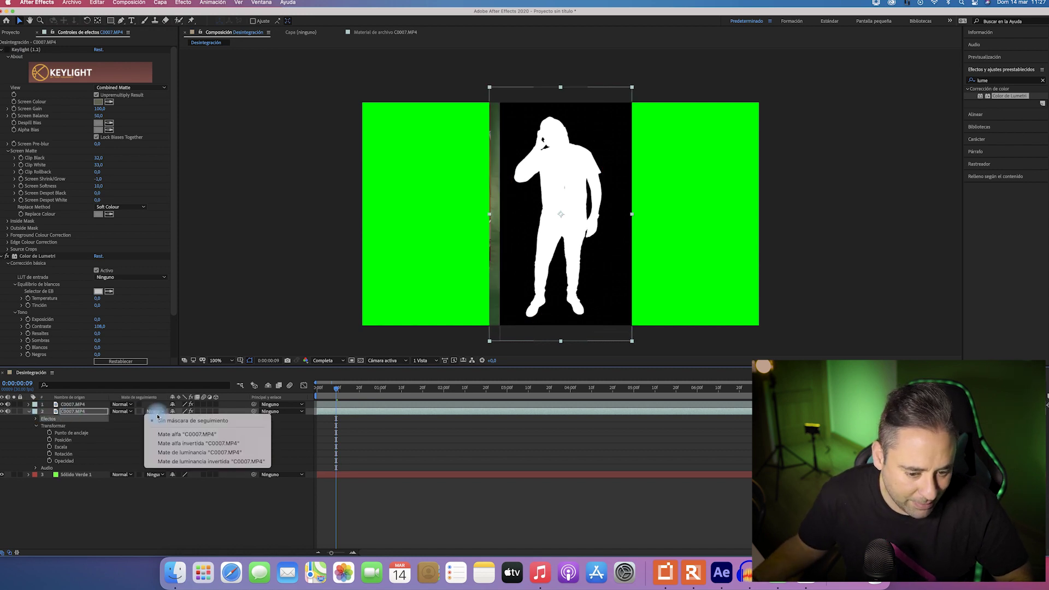
{"action": "left_click", "coordinate": [190, 453]}
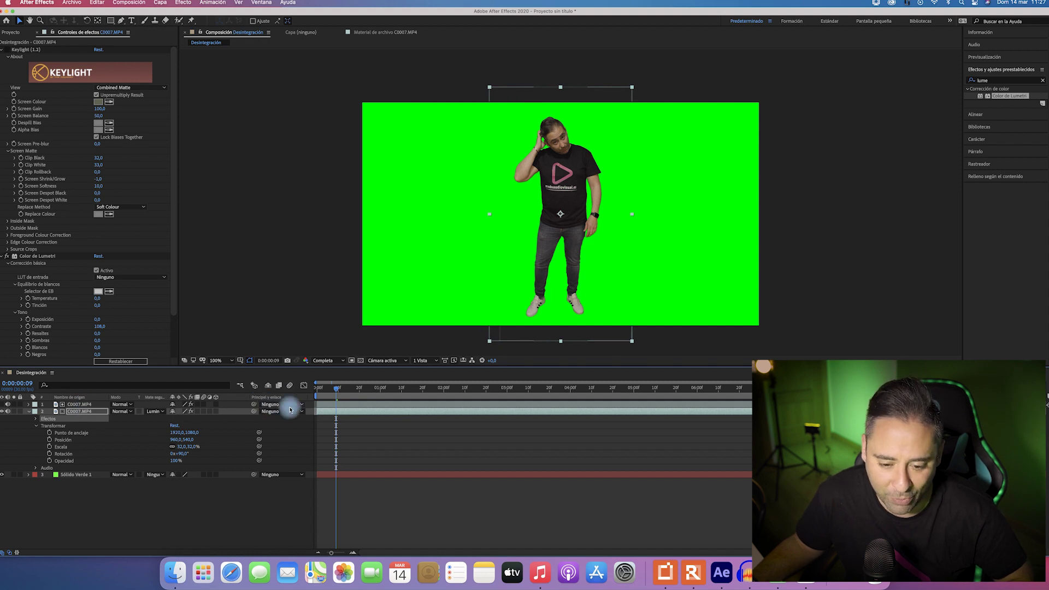
{"action": "left_click", "coordinate": [320, 390]}
Step: Play the composited preview and zoom in to check the matte edges around the feet
{"action": "key", "text": "space"}
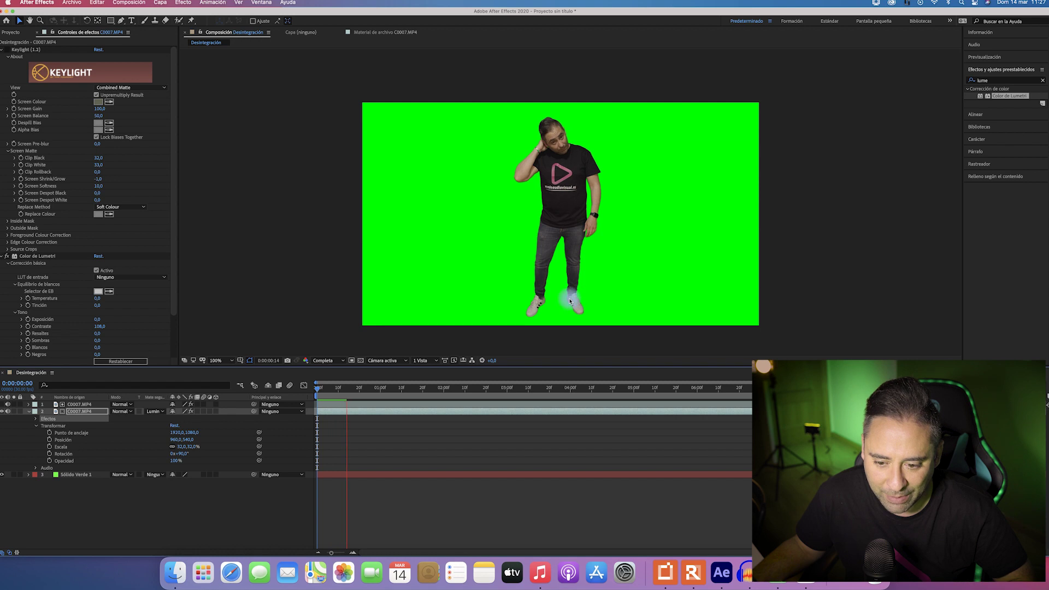
{"action": "scroll", "coordinate": [570, 302], "scroll_direction": "up", "scroll_amount": 4}
{"action": "left_click_drag", "start_coordinate": [534, 141], "coordinate": [487, 117]}
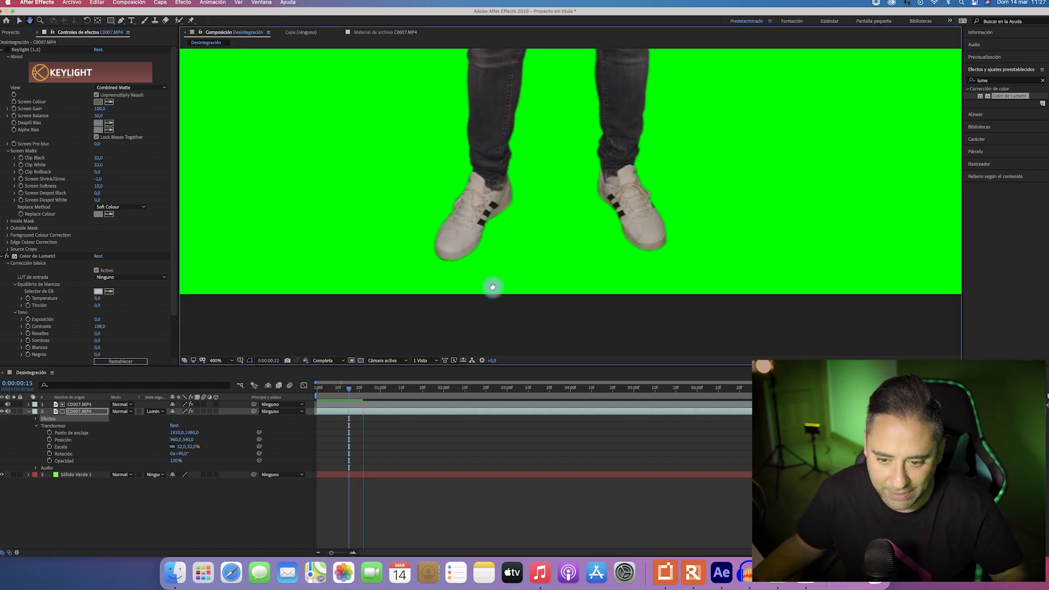
{"action": "key", "text": "space"}
{"action": "scroll", "coordinate": [490, 250], "scroll_direction": "down", "scroll_amount": 3}
{"action": "scroll", "coordinate": [489, 249], "scroll_direction": "up", "scroll_amount": 1}
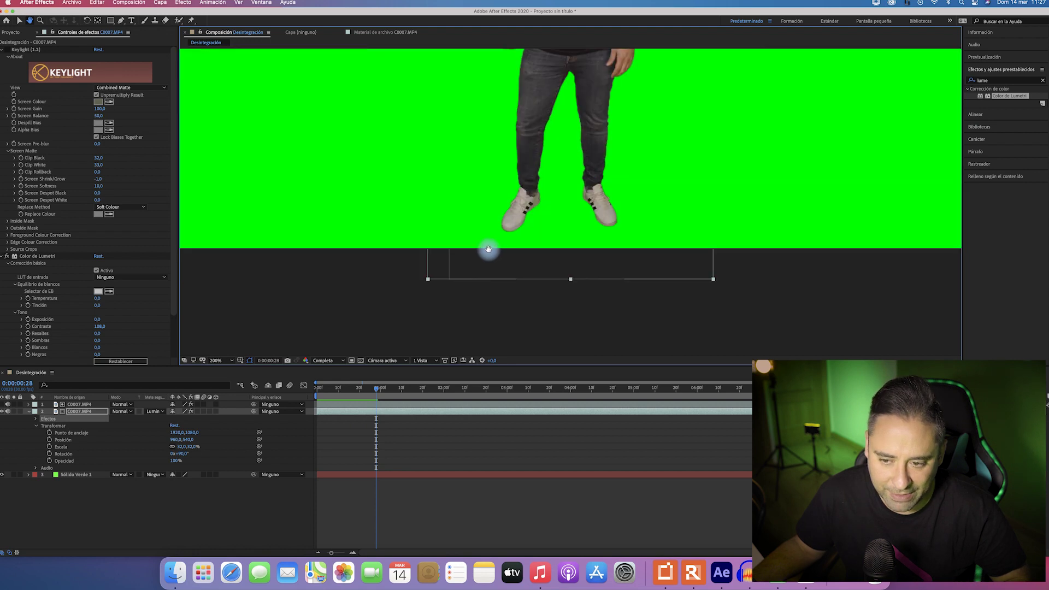
{"action": "scroll", "coordinate": [569, 196], "scroll_direction": "up", "scroll_amount": 1}
{"action": "left_click_drag", "start_coordinate": [569, 197], "coordinate": [564, 229]}
Step: Frame the whole figure in the viewer and open the Archivo menu to reach Cerrar proyecto
{"action": "scroll", "coordinate": [565, 228], "scroll_direction": "down", "scroll_amount": 2}
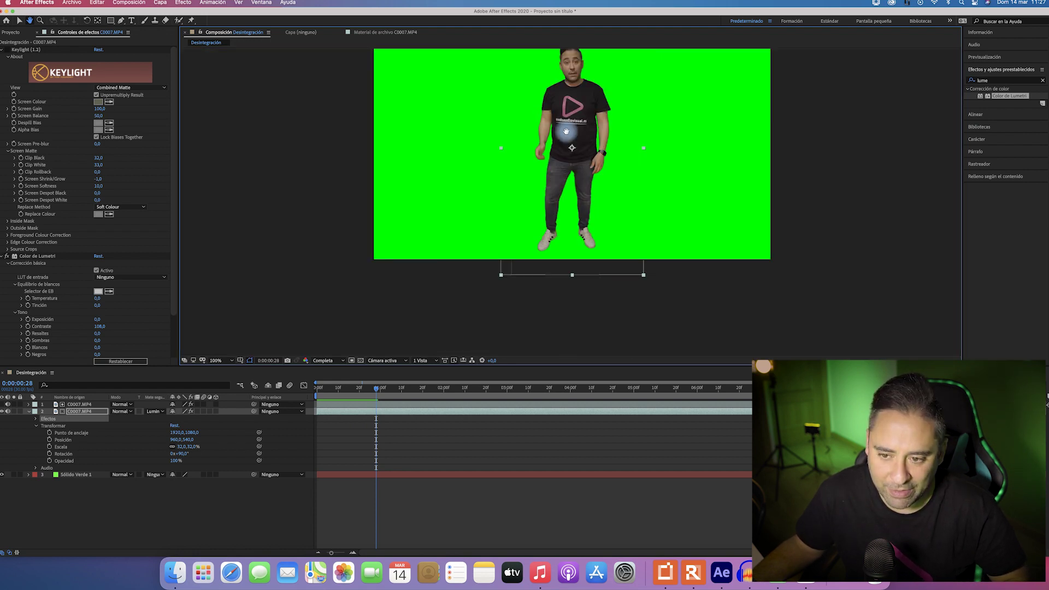
{"action": "left_click_drag", "start_coordinate": [566, 131], "coordinate": [567, 182]}
{"action": "scroll", "coordinate": [567, 183], "scroll_direction": "down", "scroll_amount": 2}
{"action": "scroll", "coordinate": [565, 187], "scroll_direction": "up", "scroll_amount": 3}
{"action": "scroll", "coordinate": [565, 190], "scroll_direction": "down", "scroll_amount": 1}
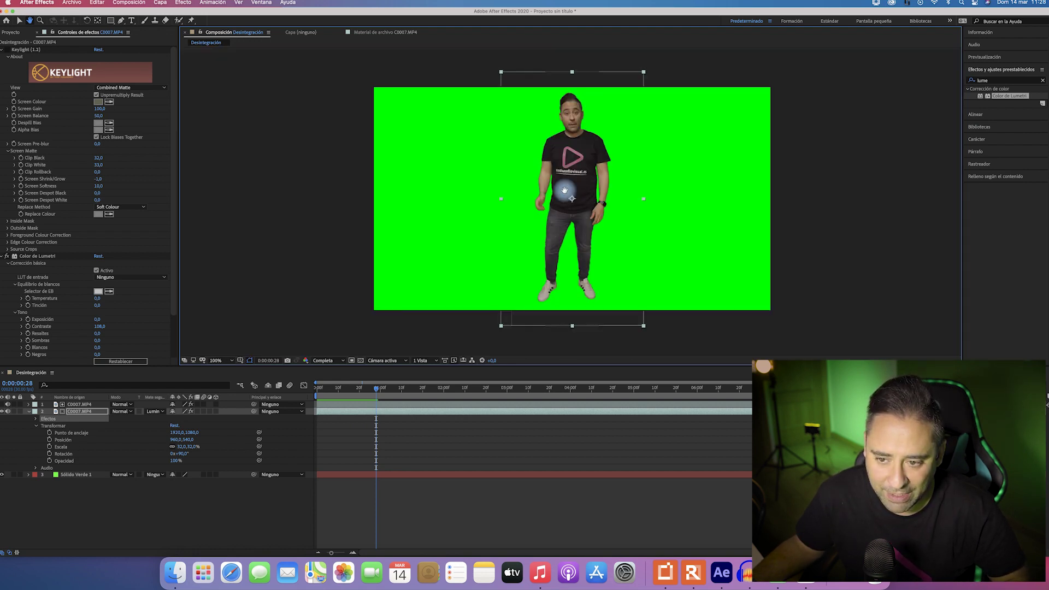
{"action": "left_click", "coordinate": [290, 113]}
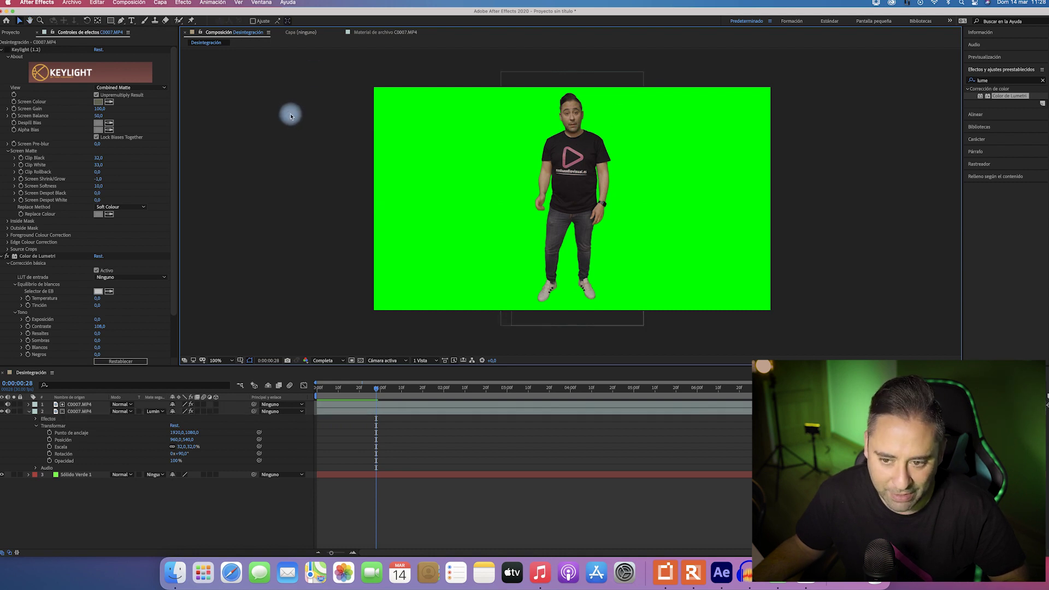
{"action": "left_click", "coordinate": [67, 2]}
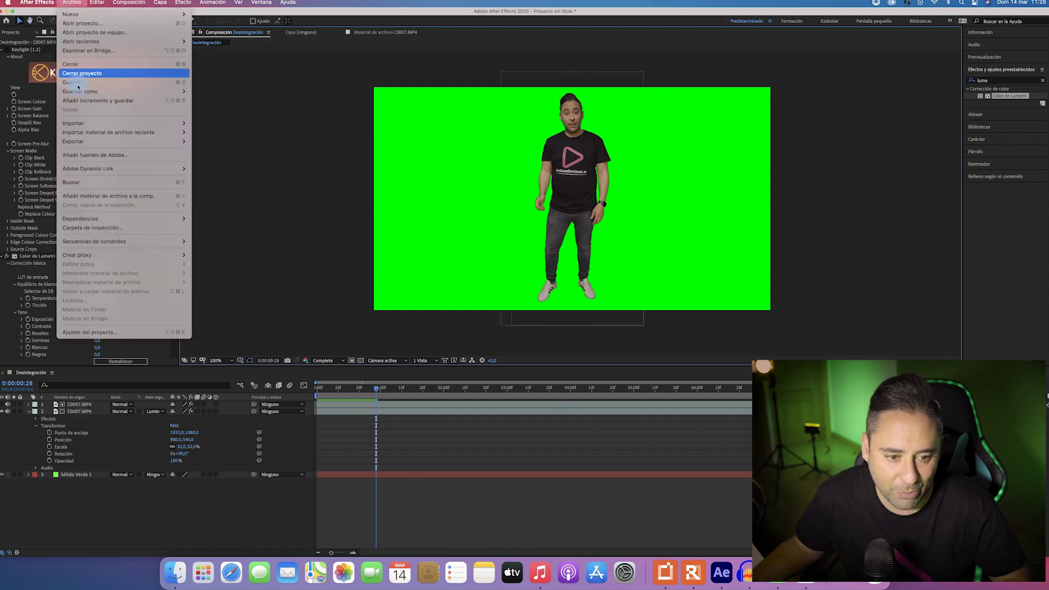
Step: Close the current keying project with Archivo > Cerrar proyecto
{"action": "left_click", "coordinate": [262, 145]}
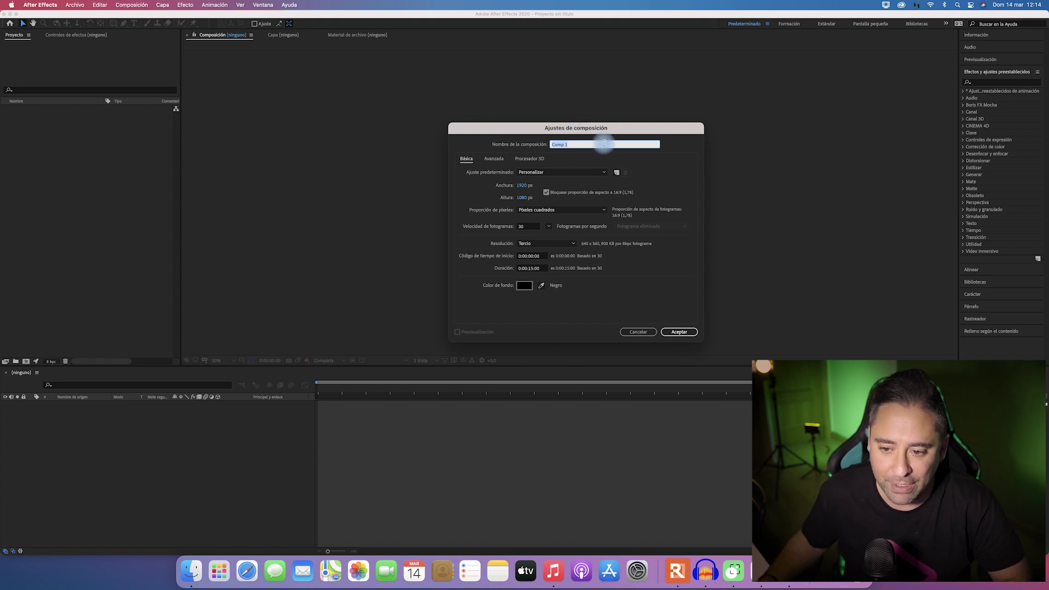
Step: Name the composition Desintegración, set 24 fps and a 0:00:10:00 duration, and accept
{"action": "left_click_drag", "start_coordinate": [605, 143], "coordinate": [525, 145]}
{"action": "type", "text": "Desi"}
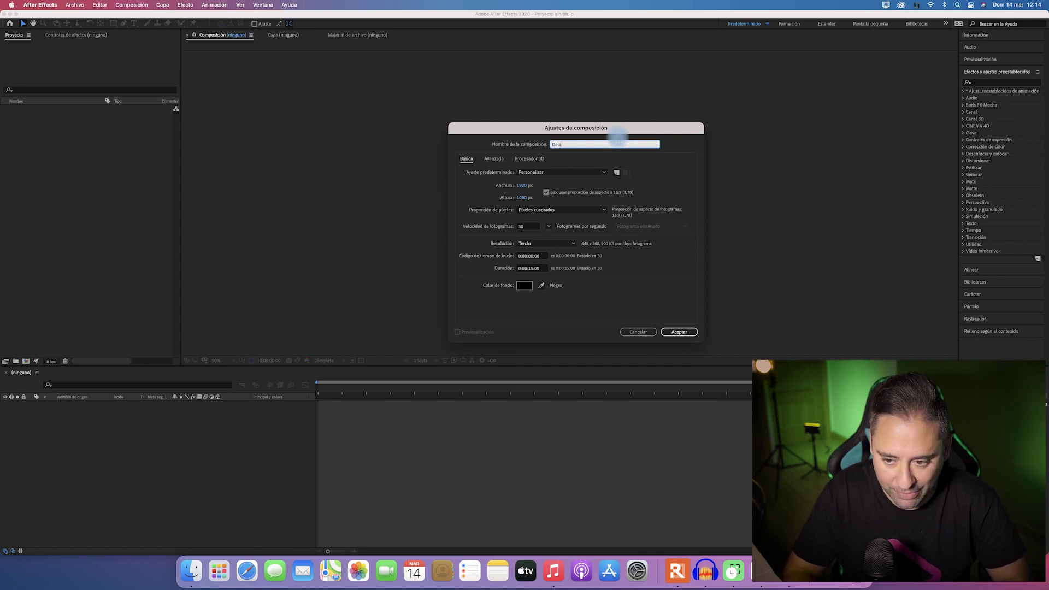
{"action": "type", "text": "ntegración"}
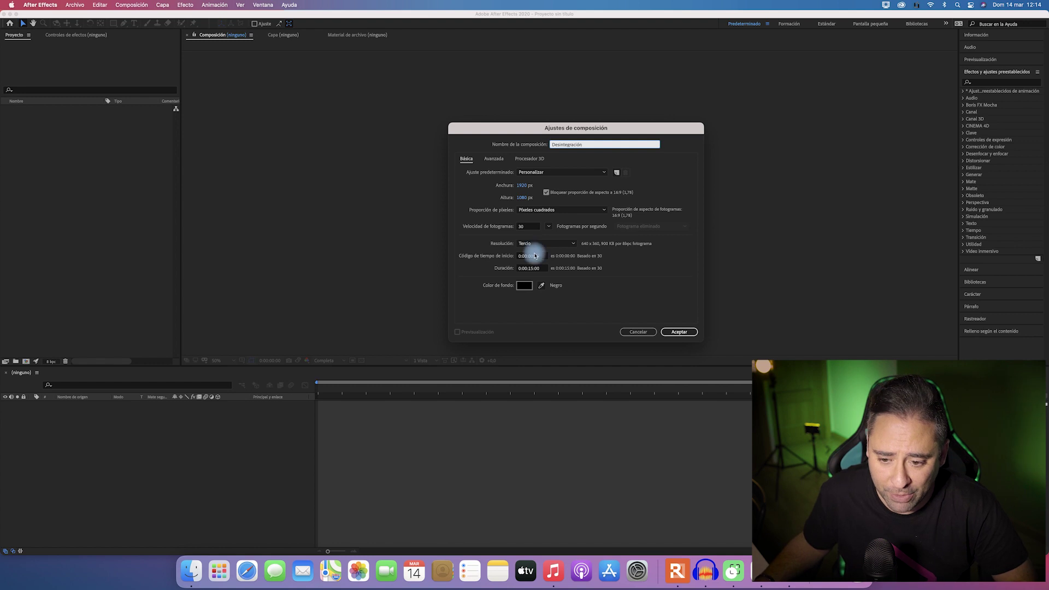
{"action": "left_click", "coordinate": [538, 226]}
{"action": "type", "text": "24"}
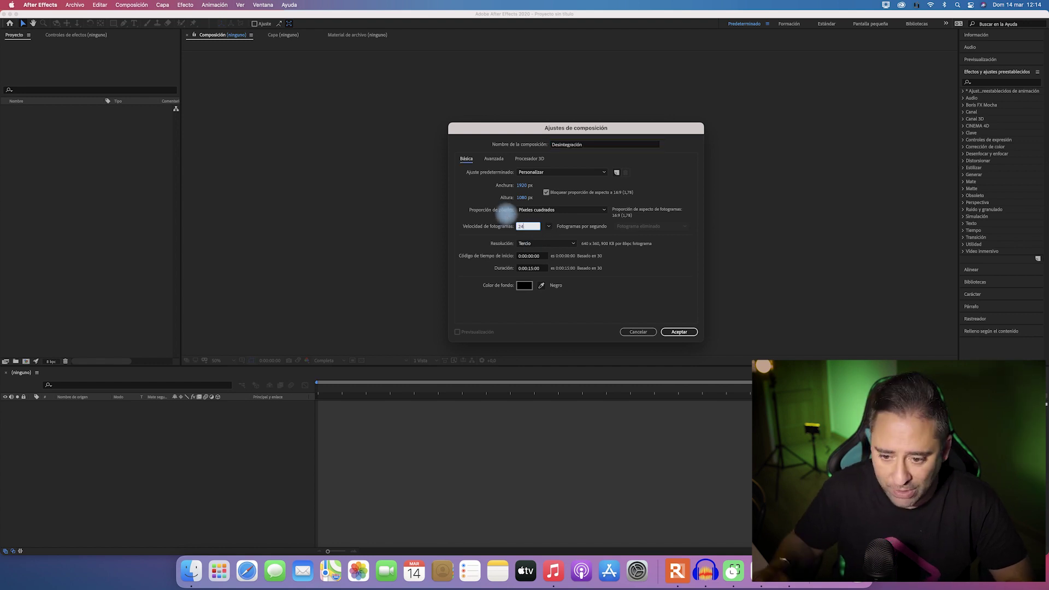
{"action": "left_click", "coordinate": [535, 270]}
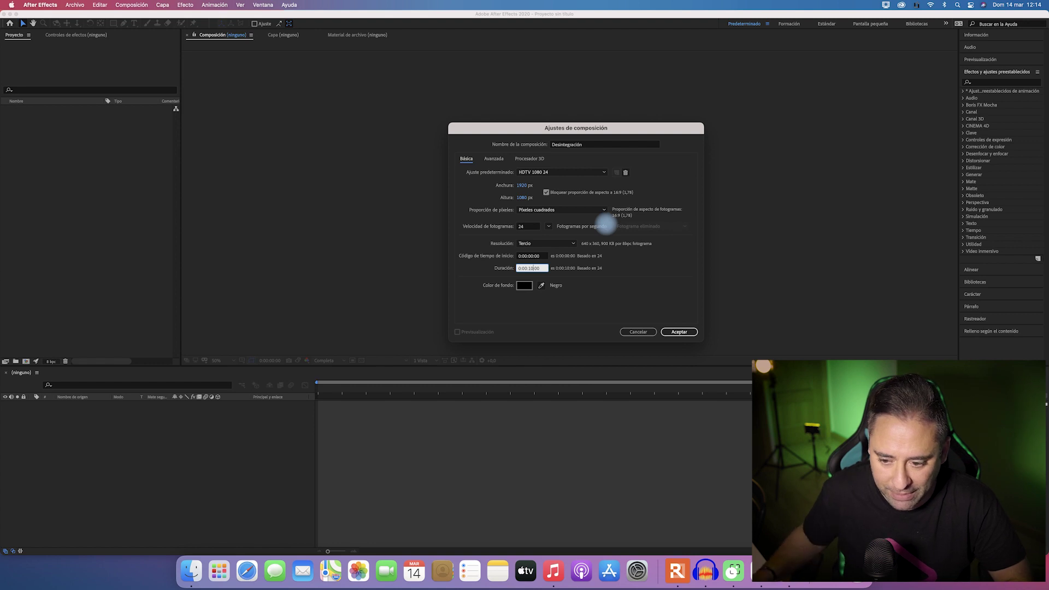
{"action": "left_click", "coordinate": [679, 331]}
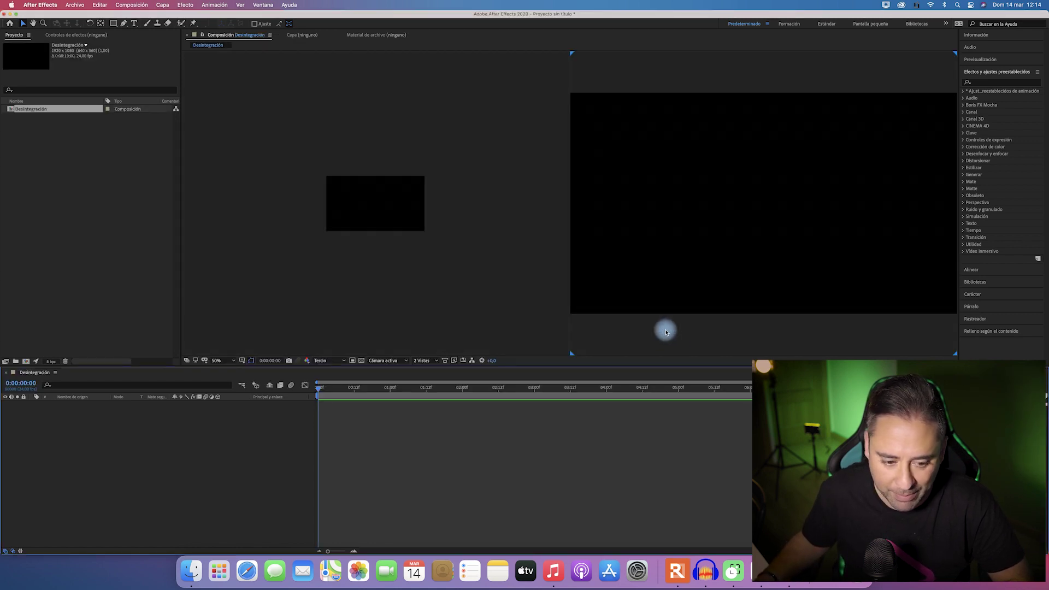
Step: Import Chroma Key Optimizado.mp4, Pared.jpg and Suelo.jpg into the project
{"action": "left_click", "coordinate": [73, 260]}
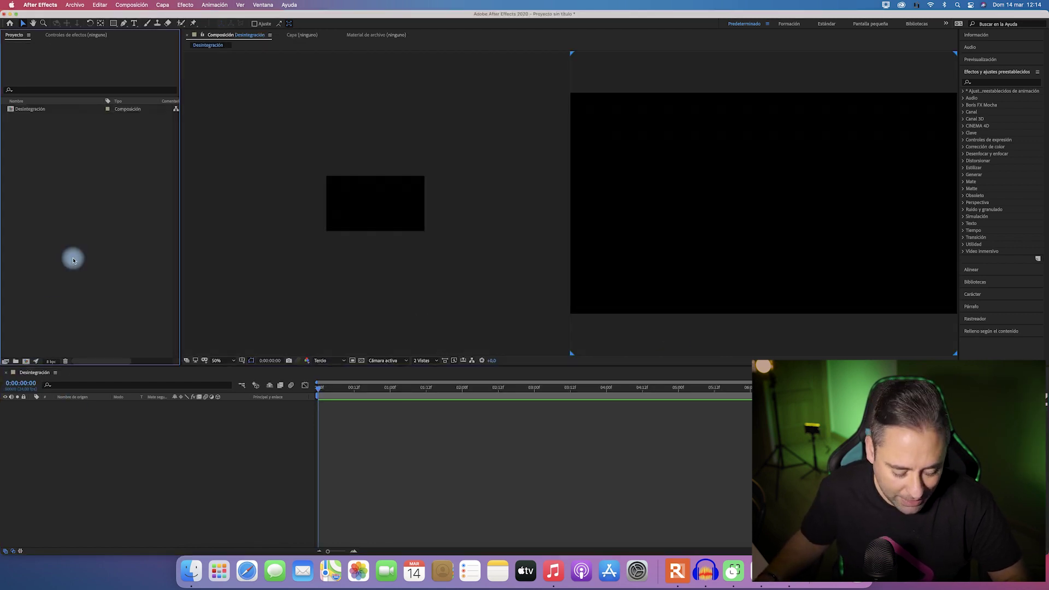
{"action": "double_click", "coordinate": [74, 260]}
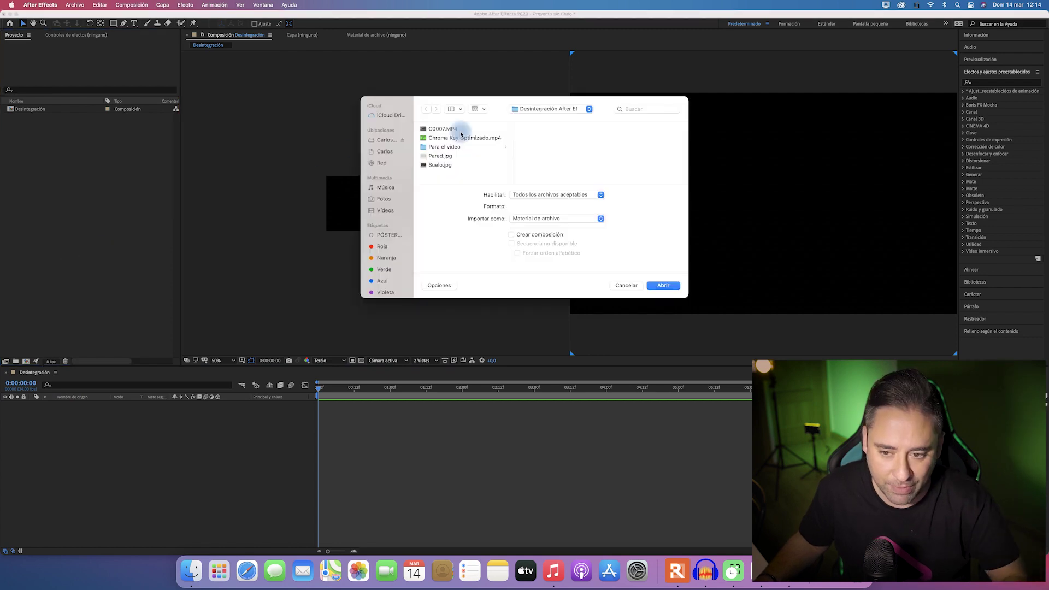
{"action": "left_click", "coordinate": [455, 140]}
{"action": "key", "text": "shift+Down"}
{"action": "key", "text": "shift+Down"}
{"action": "left_click", "coordinate": [453, 140]}
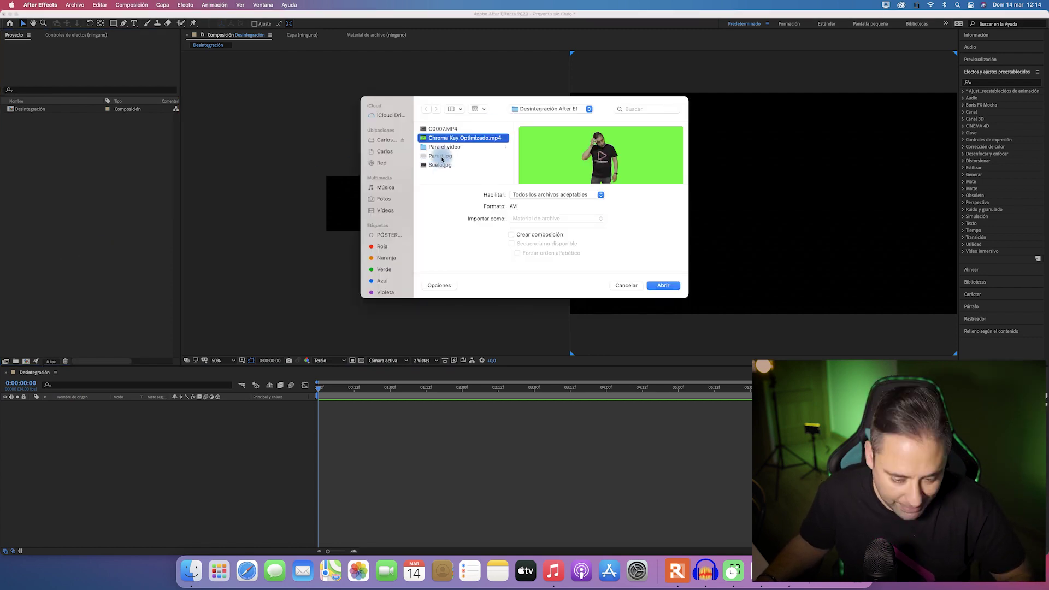
{"action": "left_click", "coordinate": [441, 156], "text": "super"}
{"action": "left_click", "coordinate": [442, 165], "text": "super"}
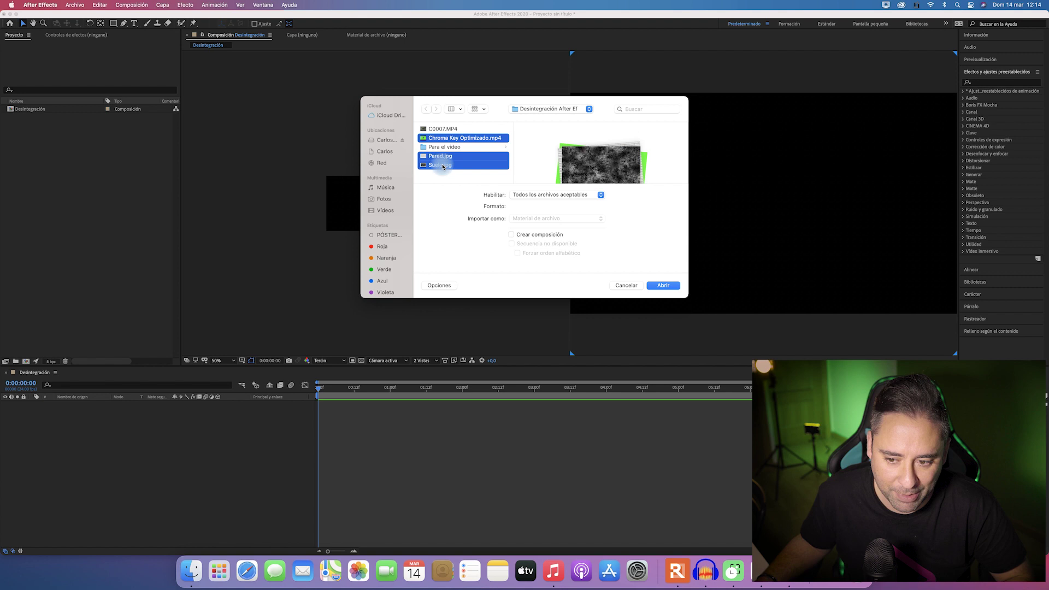
{"action": "left_click", "coordinate": [658, 285]}
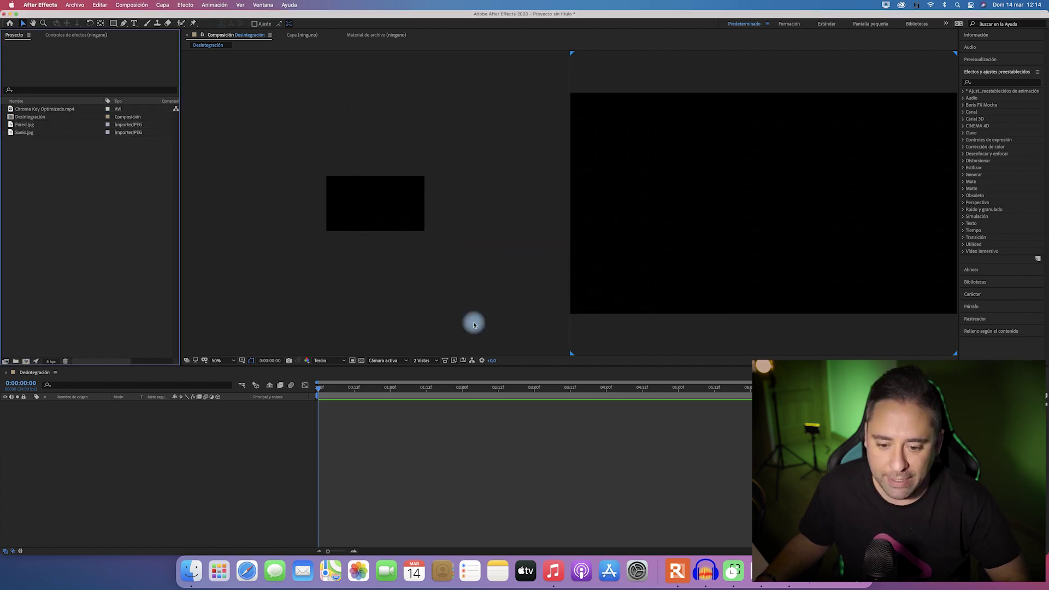
Step: Switch the viewer to 1 Vista and fit the composition to the viewer
{"action": "left_click", "coordinate": [431, 361]}
{"action": "left_click", "coordinate": [437, 365]}
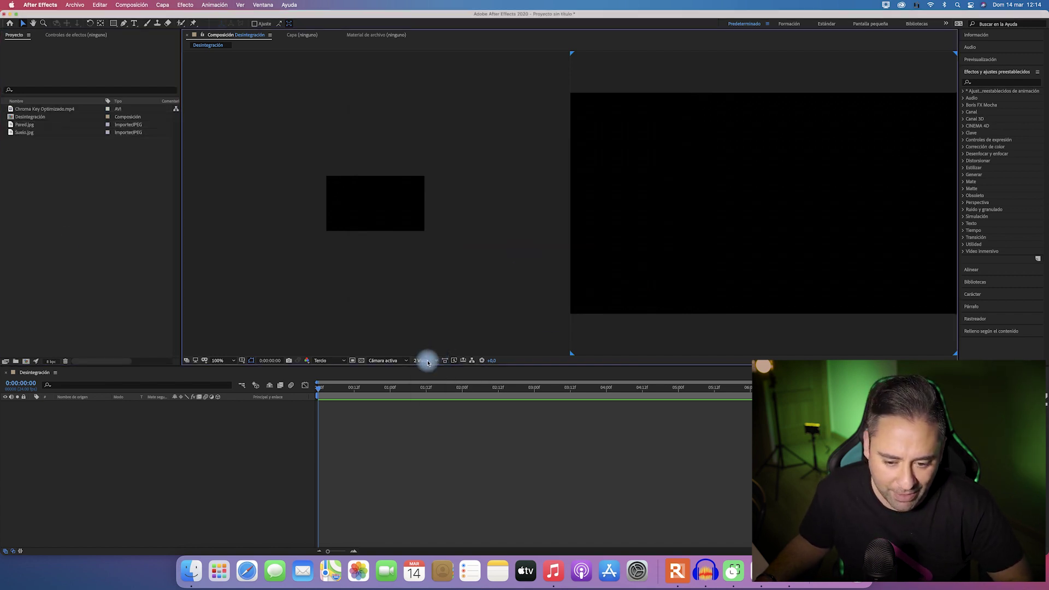
{"action": "left_click", "coordinate": [224, 362]}
{"action": "left_click", "coordinate": [227, 378]}
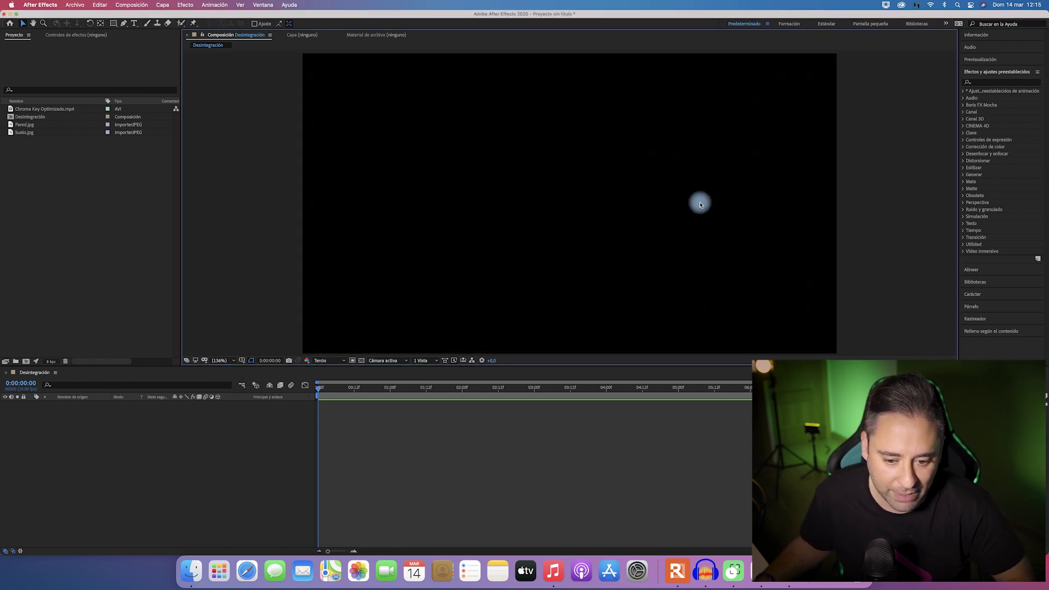
Step: Add Suelo.jpg as a 3D layer and rotate it -90° on X to lie flat
{"action": "left_click_drag", "start_coordinate": [24, 132], "coordinate": [118, 444]}
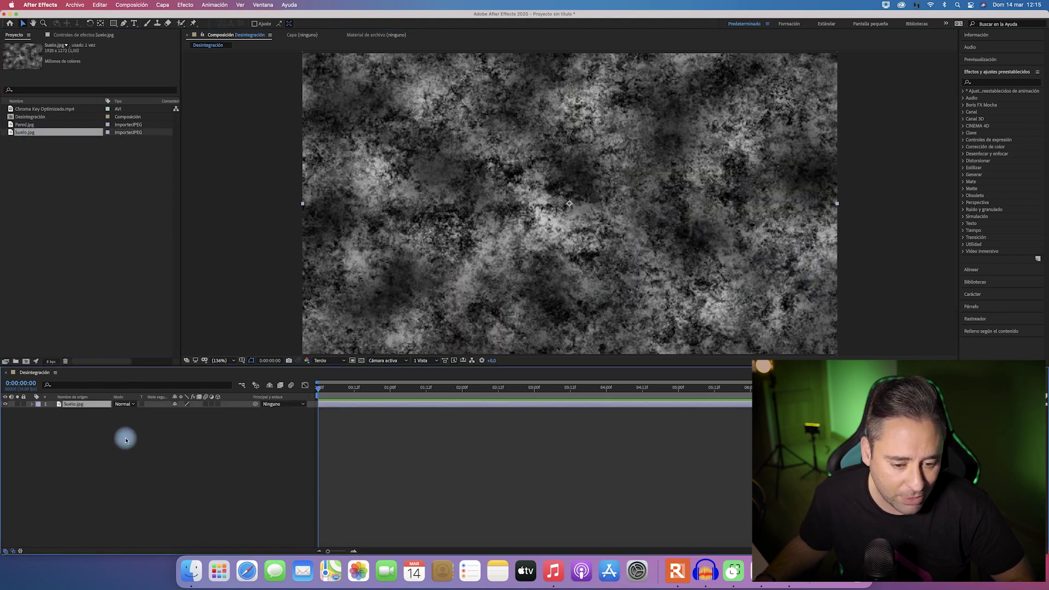
{"action": "left_click", "coordinate": [218, 407]}
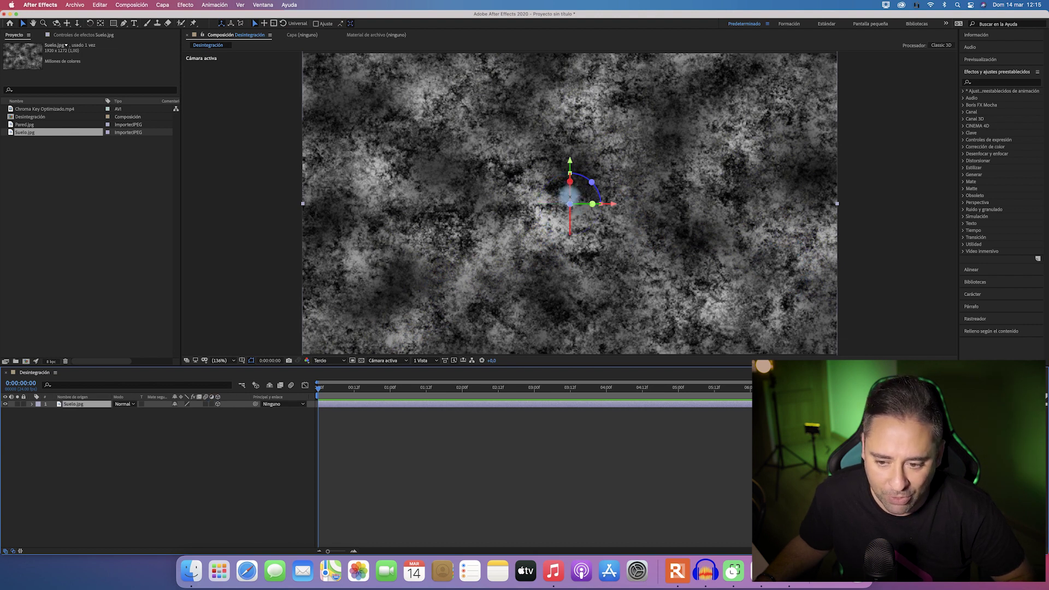
{"action": "left_click", "coordinate": [570, 195]}
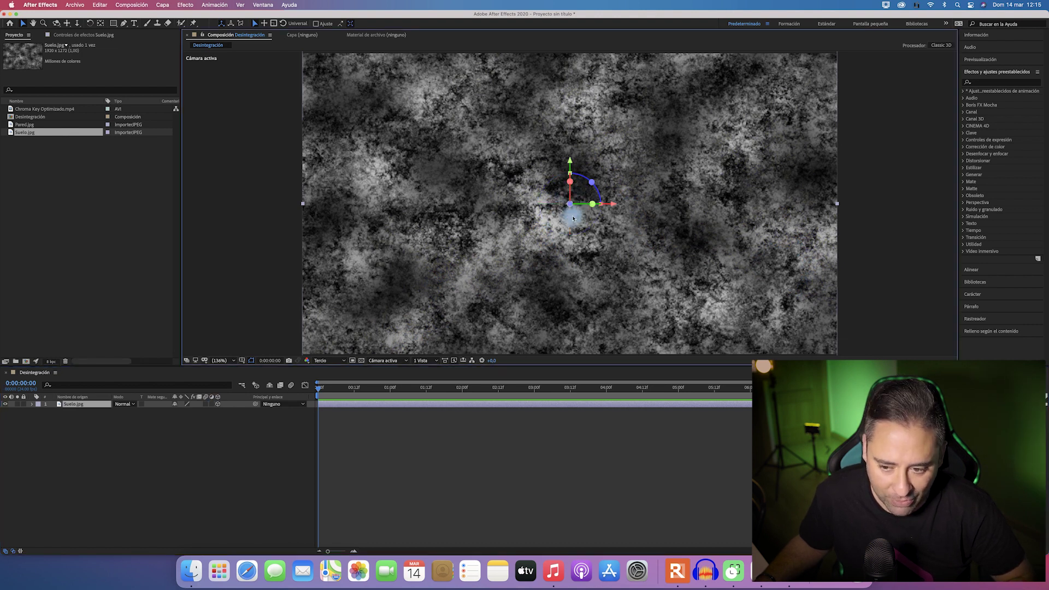
{"action": "mouse_move", "coordinate": [570, 189]}
{"action": "left_mouse_down"}
{"action": "mouse_move", "coordinate": [571, 166]}
{"action": "mouse_move", "coordinate": [567, 287]}
{"action": "left_mouse_up"}
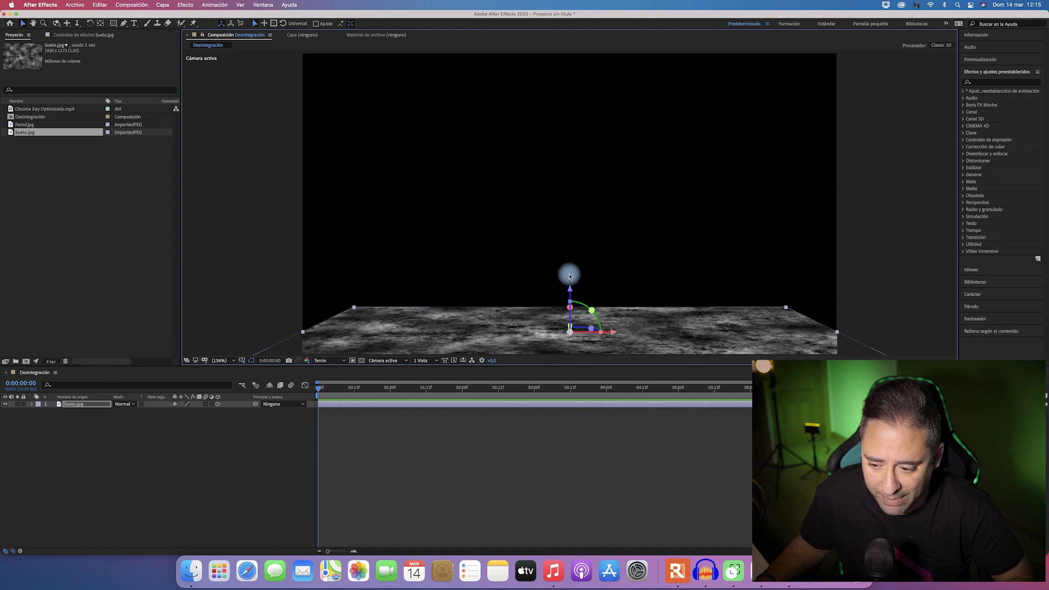
{"action": "left_click", "coordinate": [245, 229]}
{"action": "left_click", "coordinate": [612, 345]}
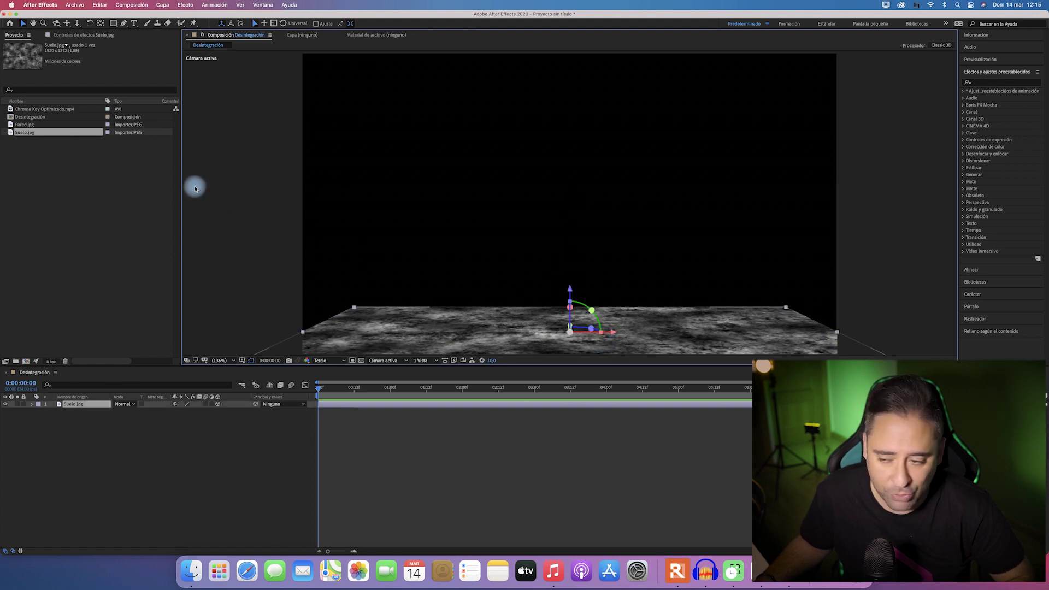
Step: Apply Mosaico en movimiento to Suelo, widen output width to 410 and enable mirrored edges
{"action": "left_click", "coordinate": [981, 83]}
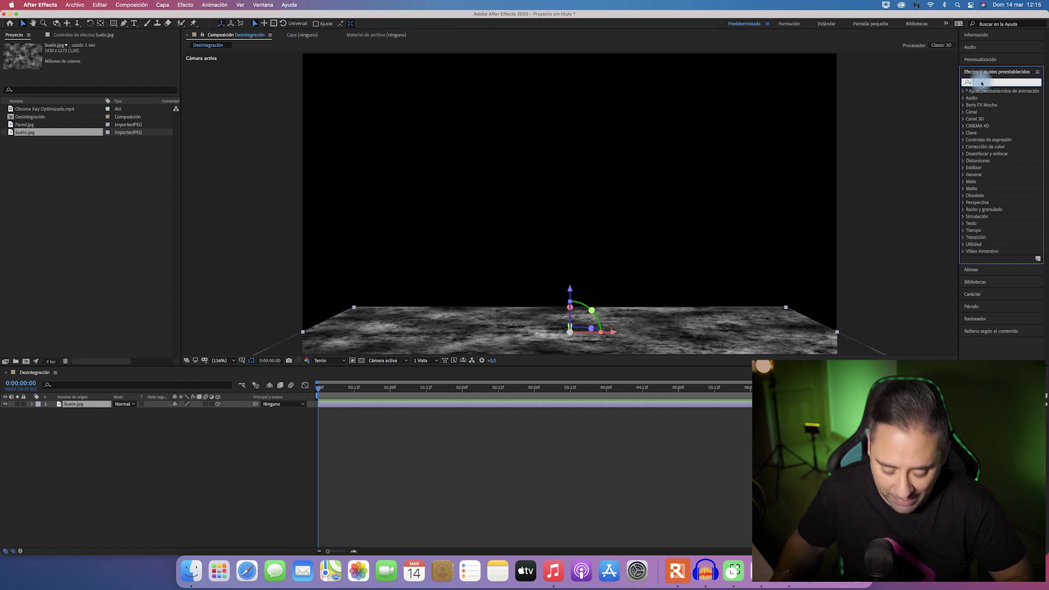
{"action": "type", "text": "mosa"}
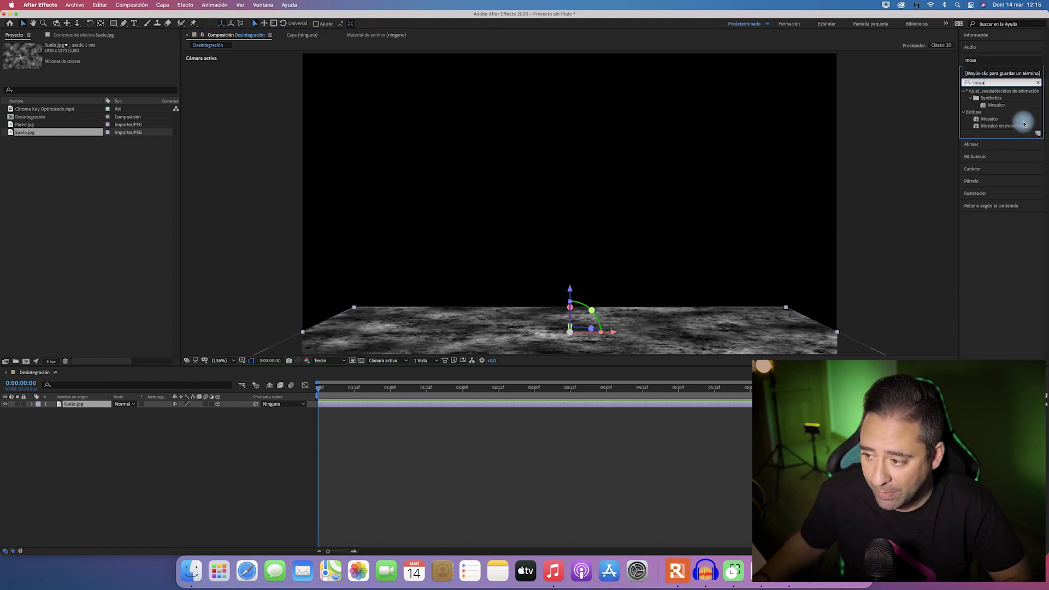
{"action": "left_click_drag", "start_coordinate": [1016, 127], "coordinate": [648, 332]}
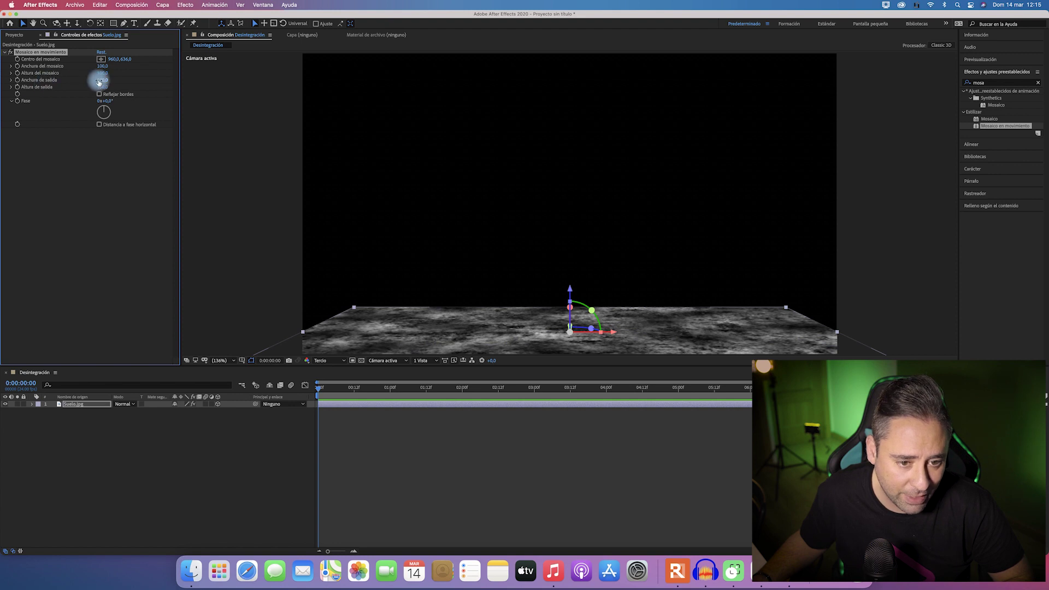
{"action": "left_click_drag", "start_coordinate": [103, 80], "coordinate": [111, 80]}
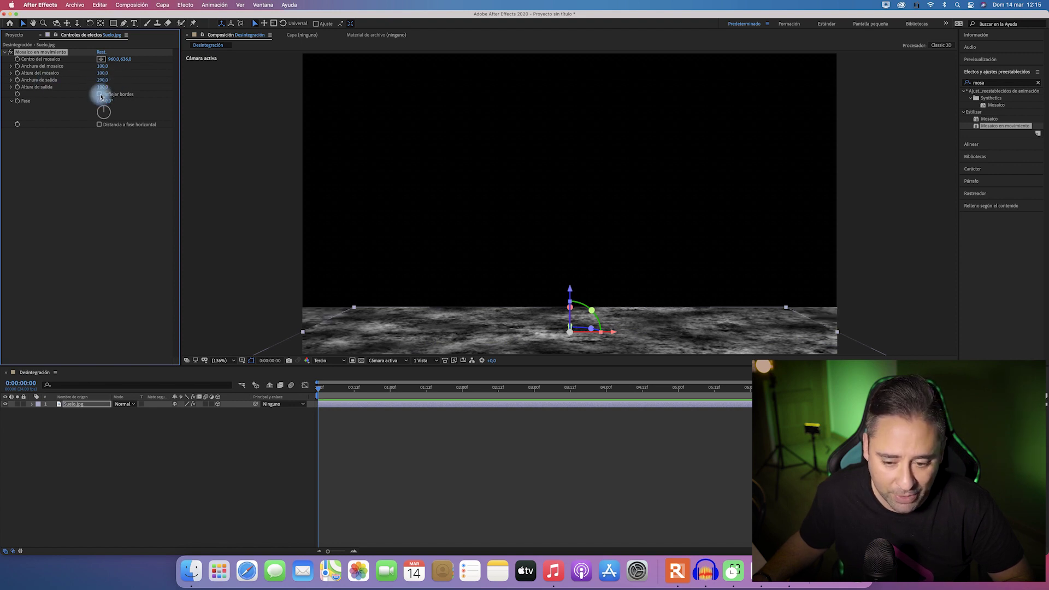
{"action": "left_click", "coordinate": [100, 95]}
{"action": "left_click", "coordinate": [249, 266]}
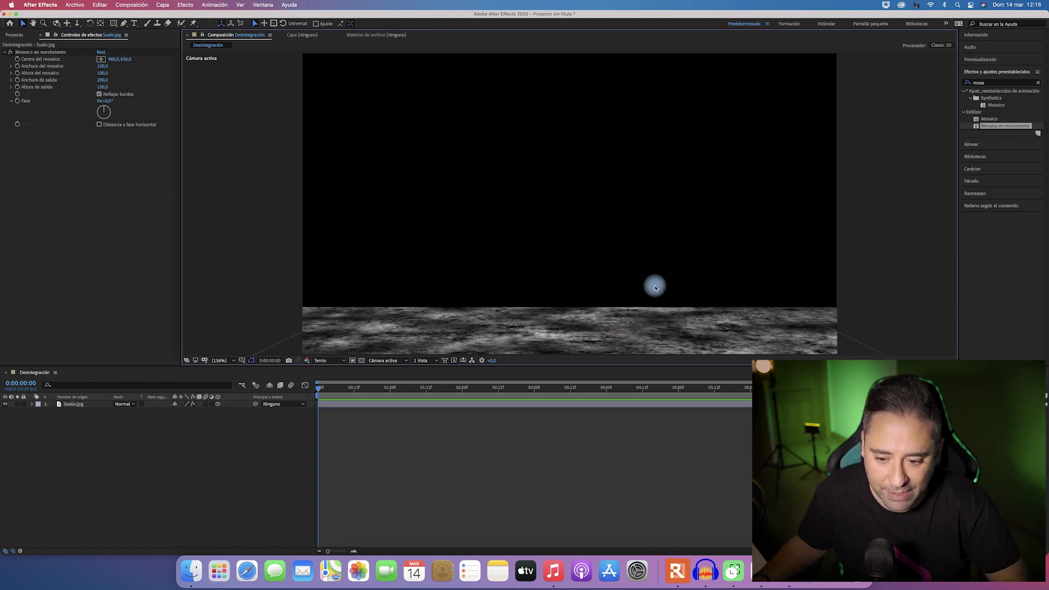
Step: Scale the Suelo floor down to about 30% and raise the tile output height to 340
{"action": "left_click", "coordinate": [72, 406]}
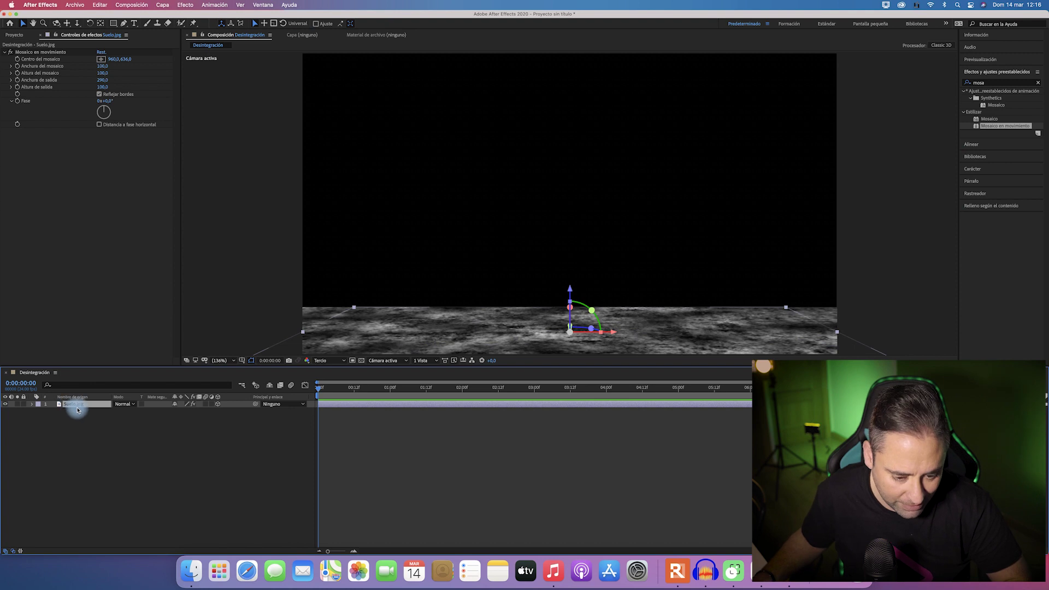
{"action": "key", "text": "s"}
{"action": "left_click_drag", "start_coordinate": [182, 413], "coordinate": [165, 413]}
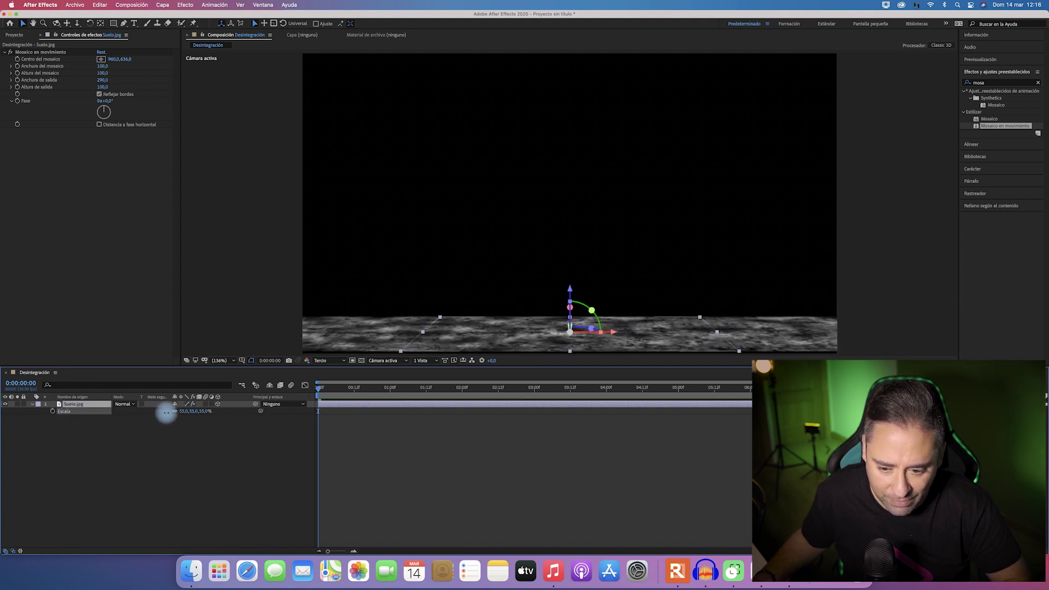
{"action": "left_click_drag", "start_coordinate": [165, 413], "coordinate": [162, 412]}
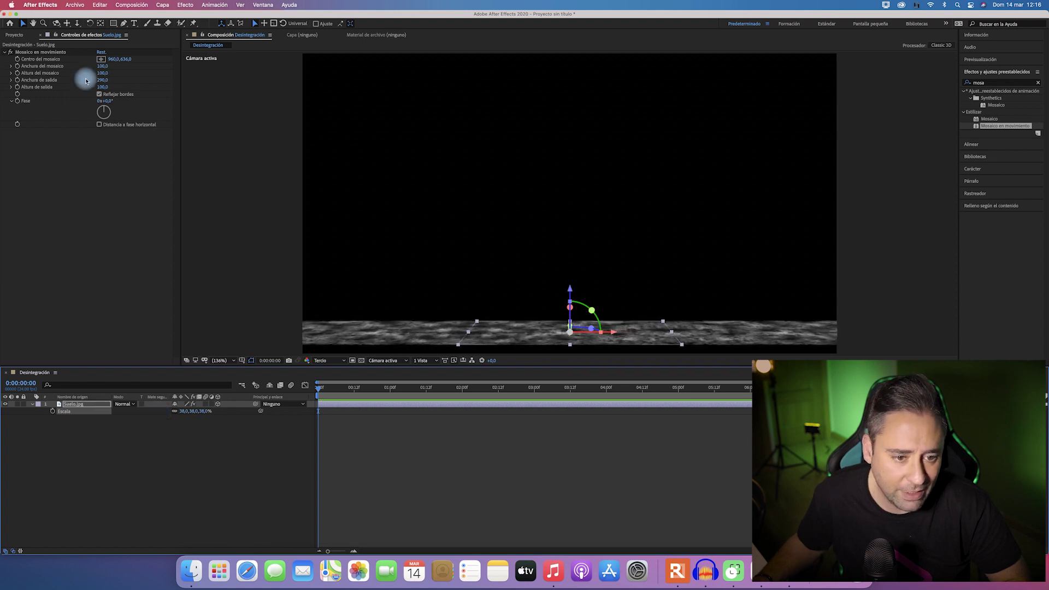
{"action": "left_click_drag", "start_coordinate": [100, 87], "coordinate": [106, 81]}
{"action": "left_click", "coordinate": [82, 141]}
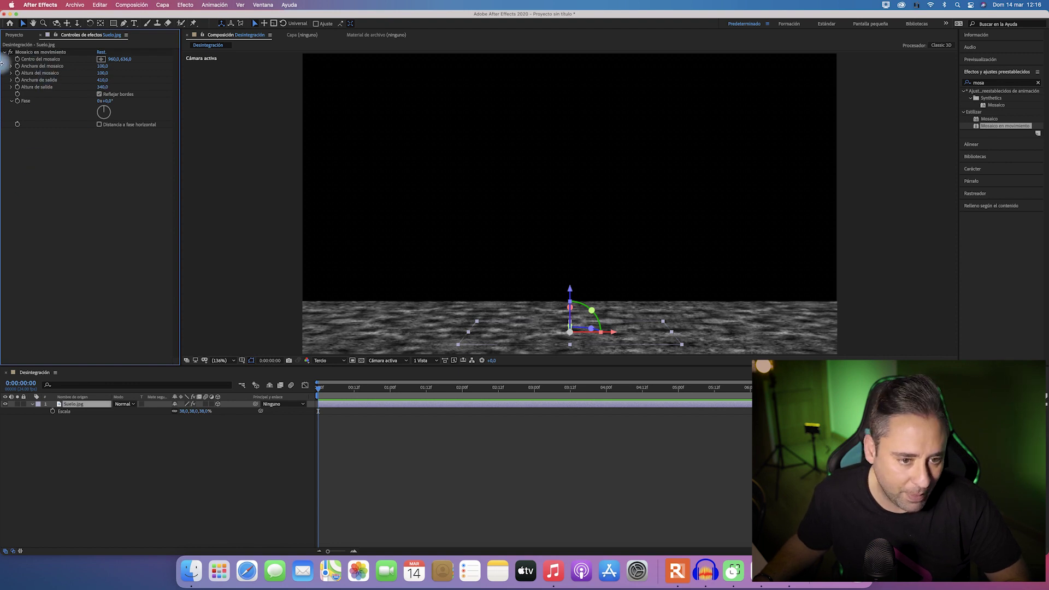
{"action": "left_click", "coordinate": [13, 36]}
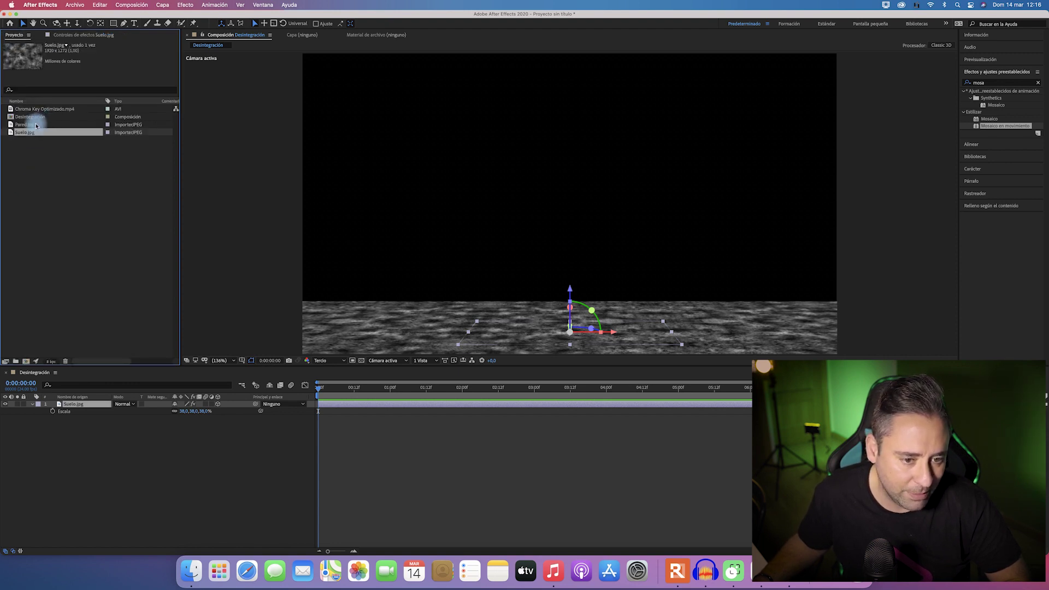
Step: Add Pared.jpg as a 3D layer and push it back in depth
{"action": "left_click_drag", "start_coordinate": [36, 126], "coordinate": [187, 421]}
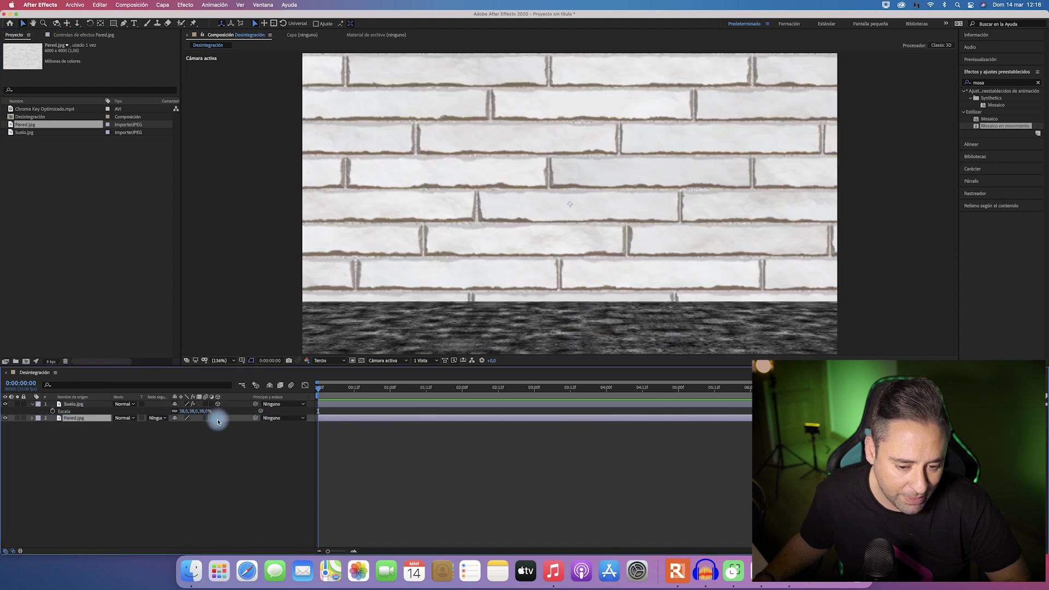
{"action": "left_click", "coordinate": [218, 419]}
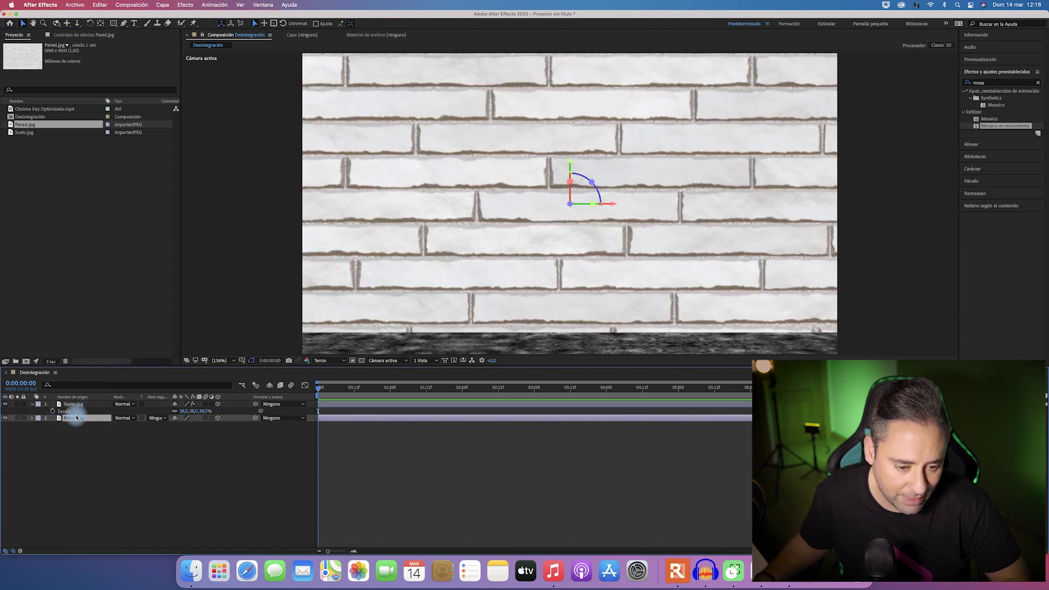
{"action": "key", "text": "s"}
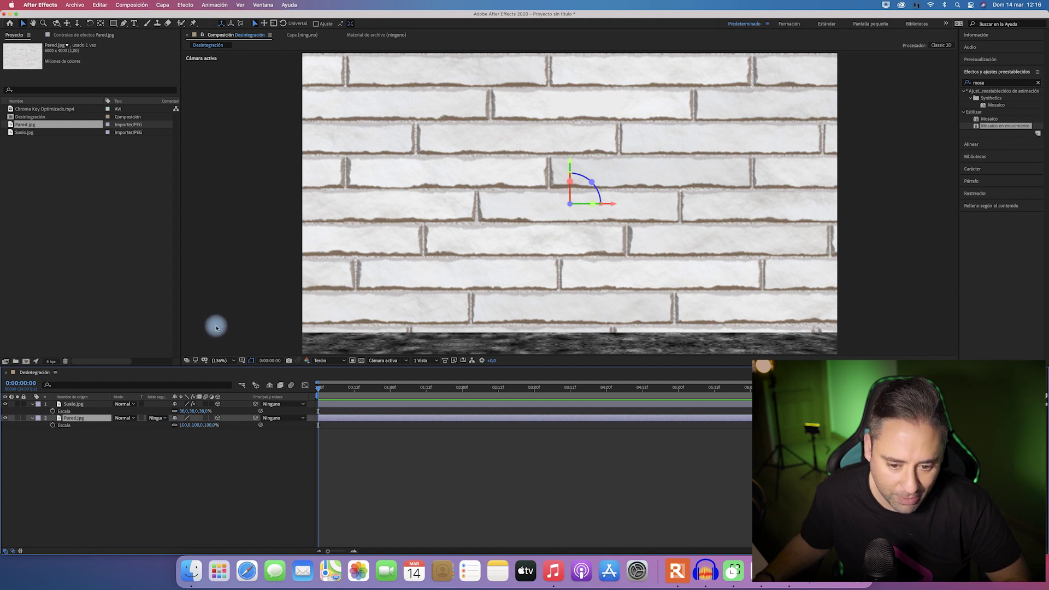
{"action": "left_click_drag", "start_coordinate": [569, 206], "coordinate": [550, 220]}
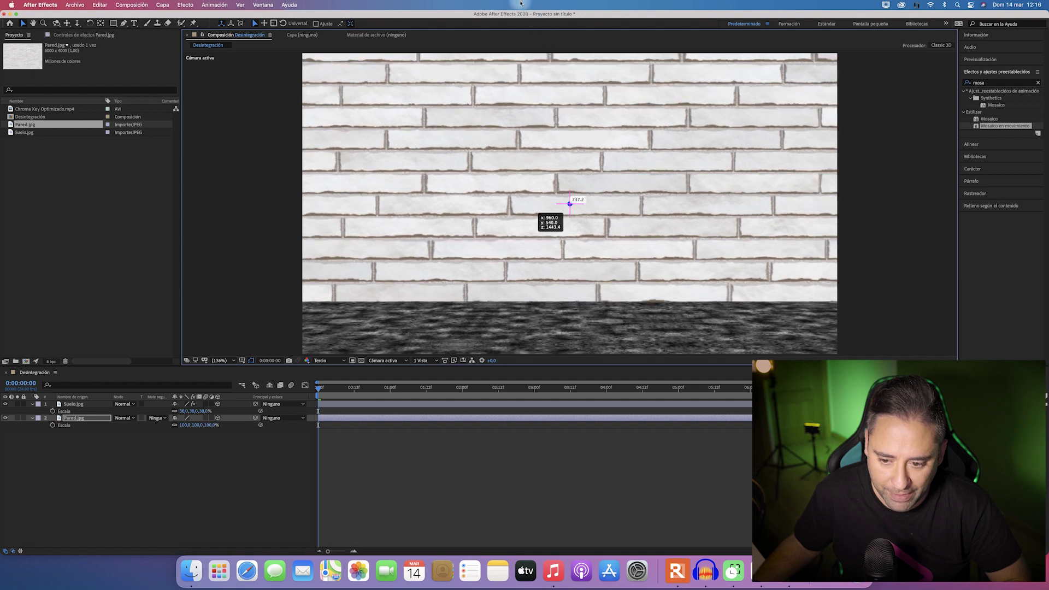
Step: Switch to 2 views, move the wall further back in Z and scale it to 26%
{"action": "left_click", "coordinate": [422, 361]}
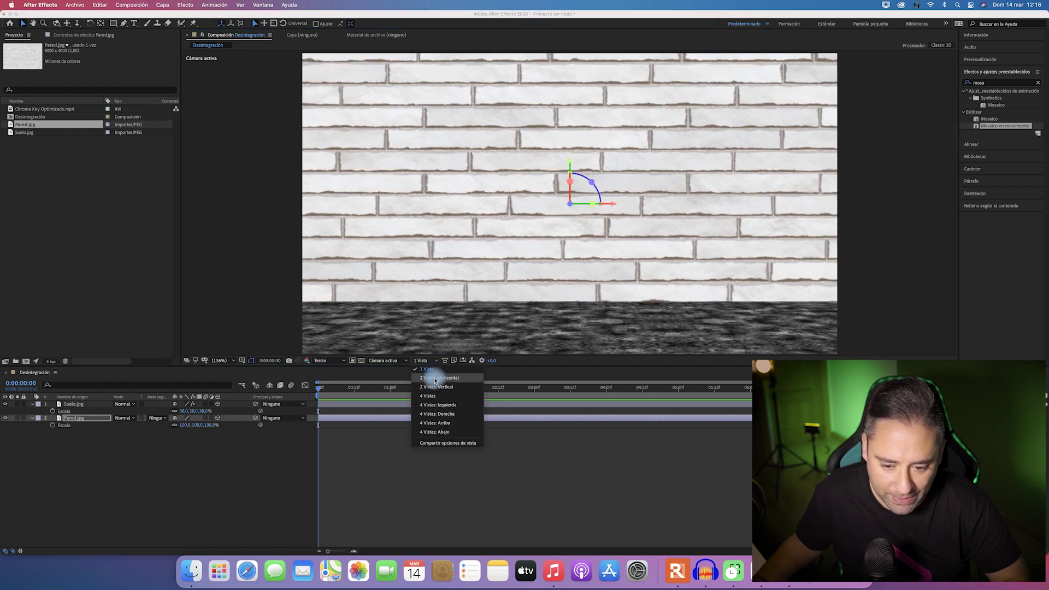
{"action": "left_click", "coordinate": [439, 378]}
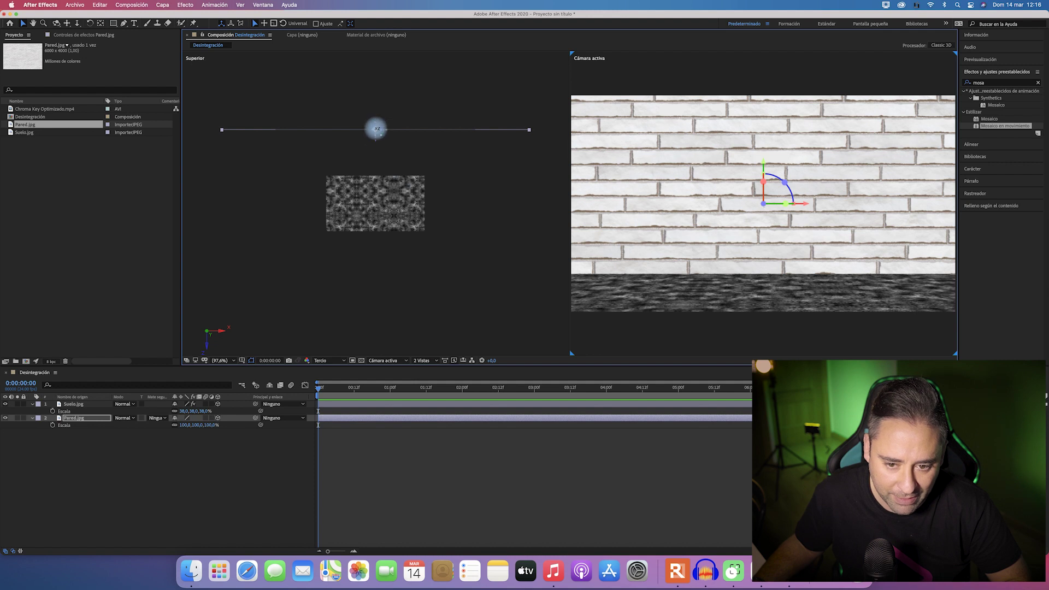
{"action": "left_click_drag", "start_coordinate": [376, 129], "coordinate": [392, 190]}
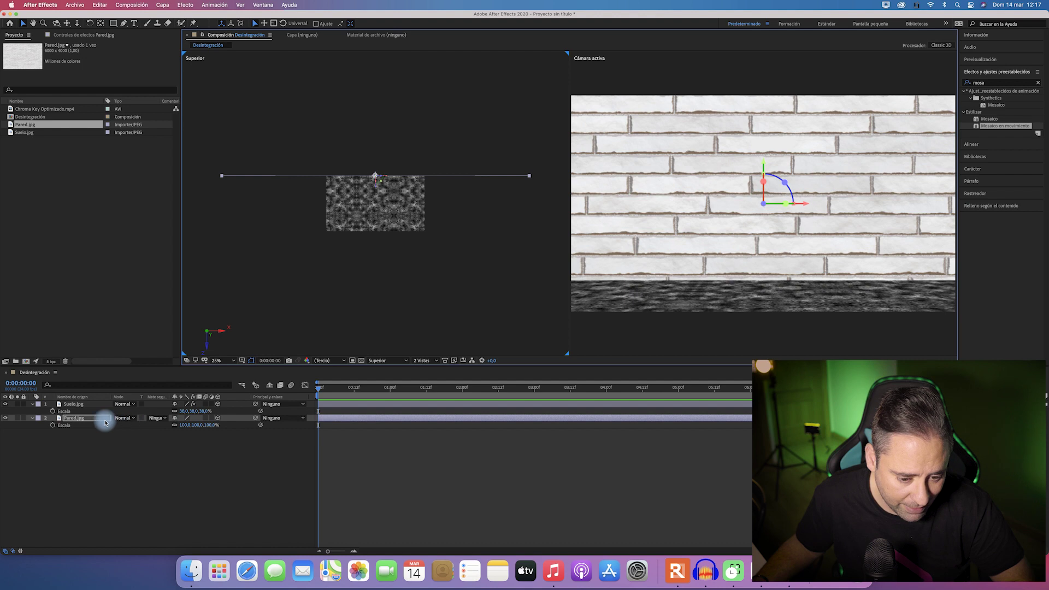
{"action": "left_click_drag", "start_coordinate": [185, 430], "coordinate": [160, 430]}
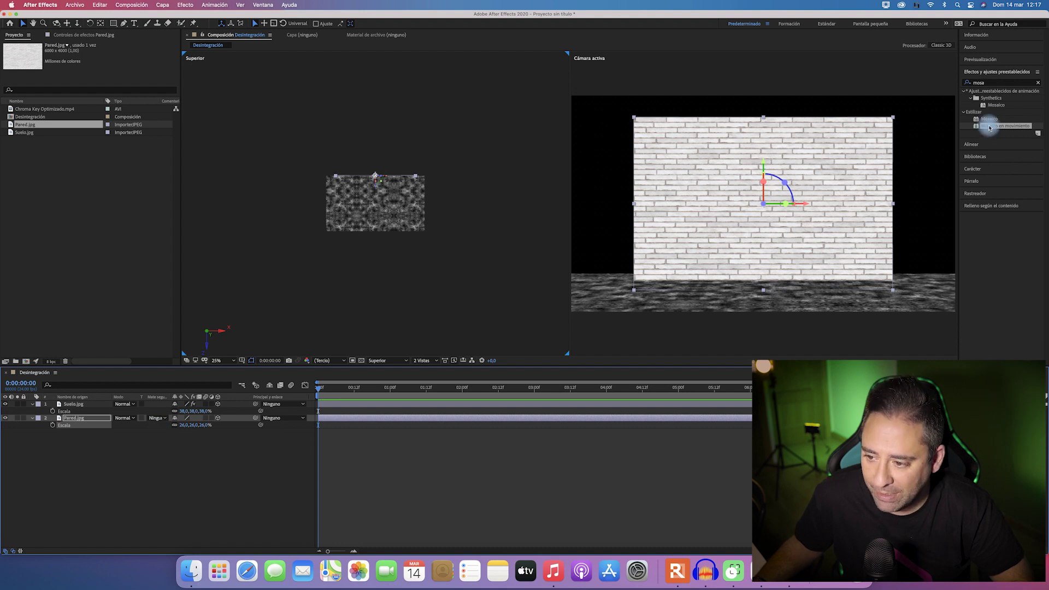
Step: Apply Mosaico en movimiento to Pared with 210×240 output and mirrored edges
{"action": "left_click_drag", "start_coordinate": [990, 126], "coordinate": [841, 186]}
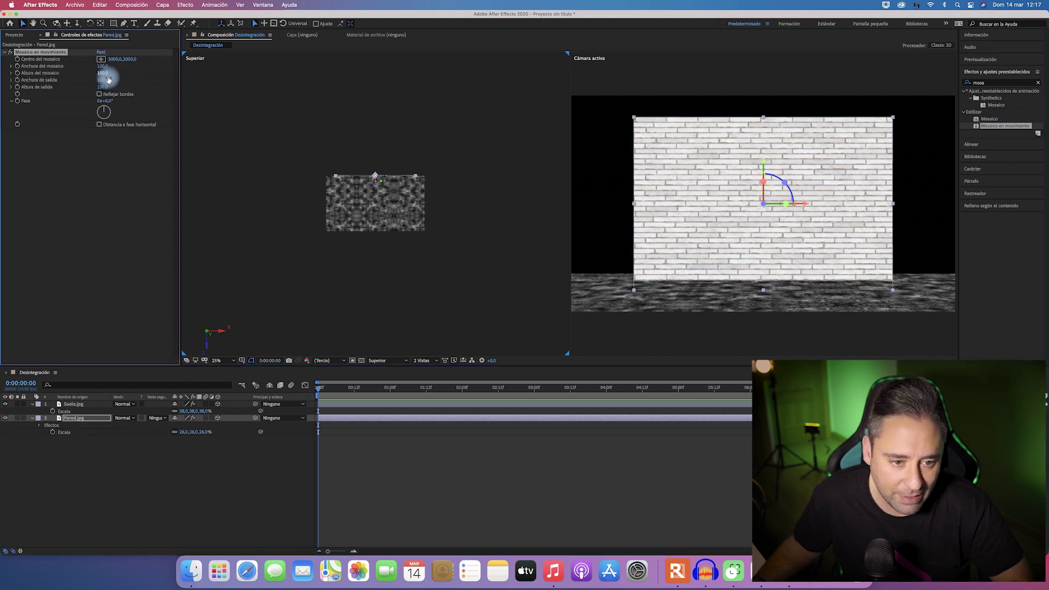
{"action": "left_click_drag", "start_coordinate": [104, 80], "coordinate": [107, 83]}
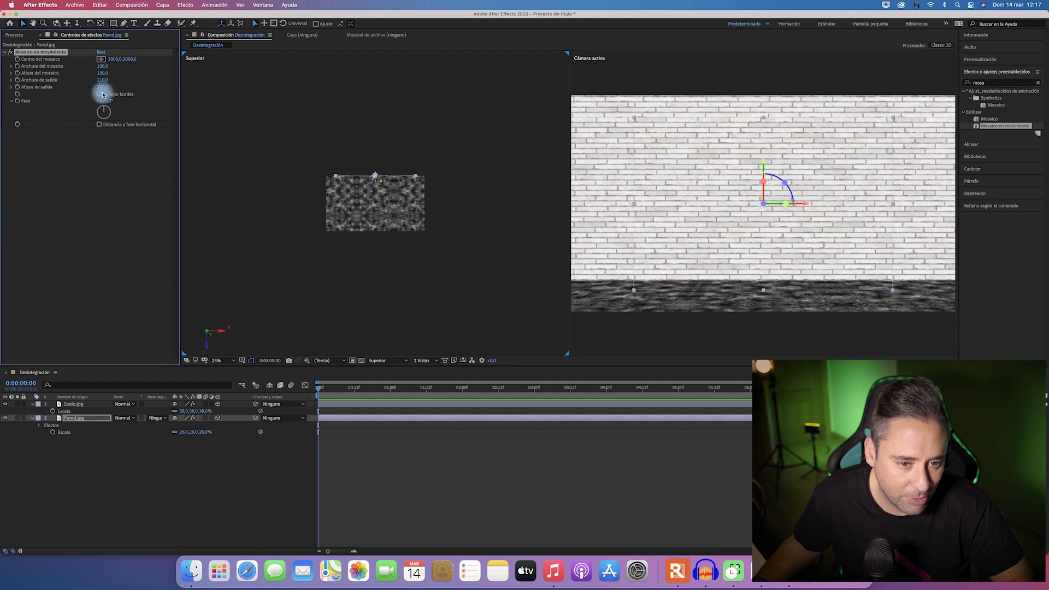
{"action": "left_click", "coordinate": [99, 94]}
{"action": "left_click", "coordinate": [215, 234]}
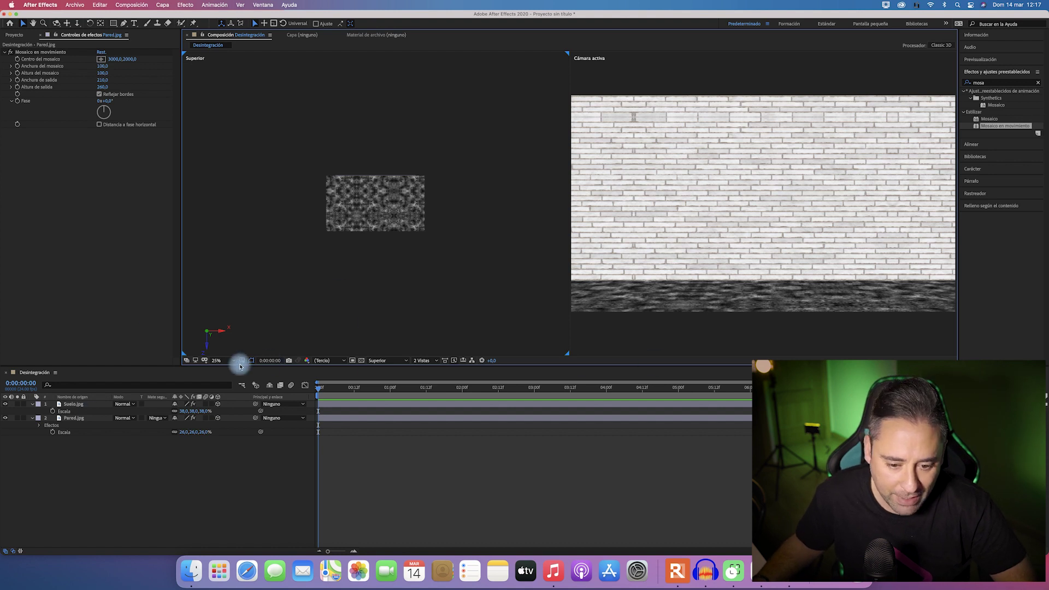
Step: Return the viewer to 1 Vista and set the preview resolution to Full
{"action": "left_click", "coordinate": [420, 361]}
{"action": "left_click", "coordinate": [426, 369]}
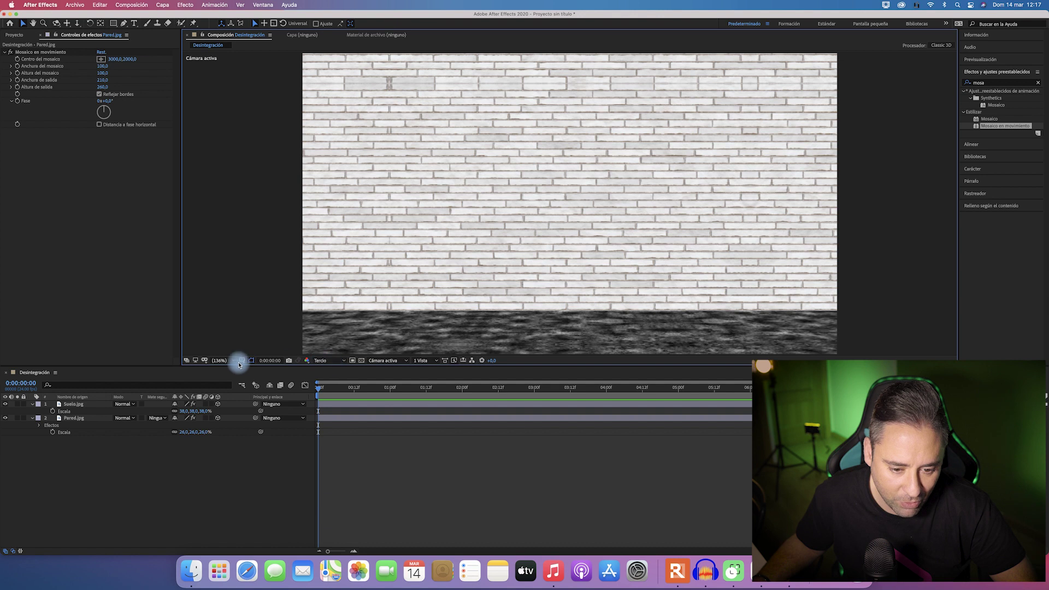
{"action": "left_click", "coordinate": [330, 362]}
{"action": "left_click", "coordinate": [330, 380]}
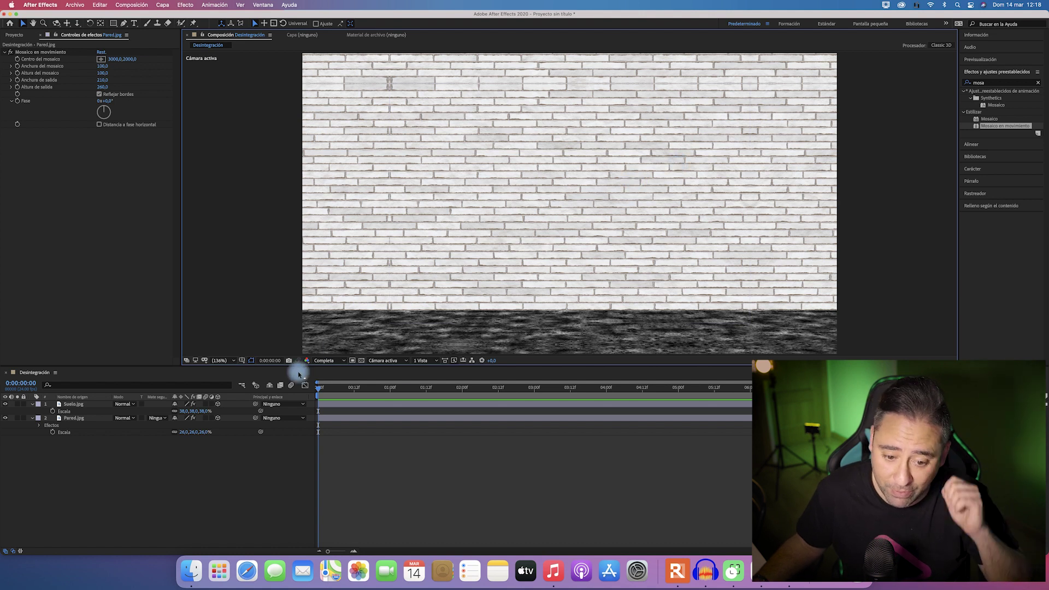
Step: Keep the preview at Full resolution and collapse the revealed layer properties
{"action": "left_click", "coordinate": [328, 360]}
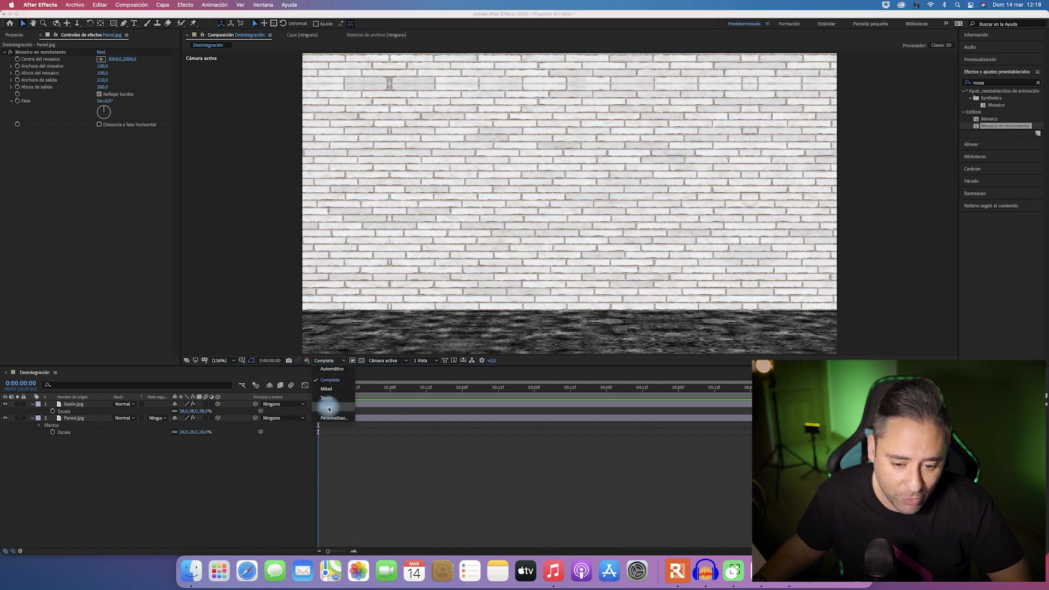
{"action": "left_click", "coordinate": [325, 361]}
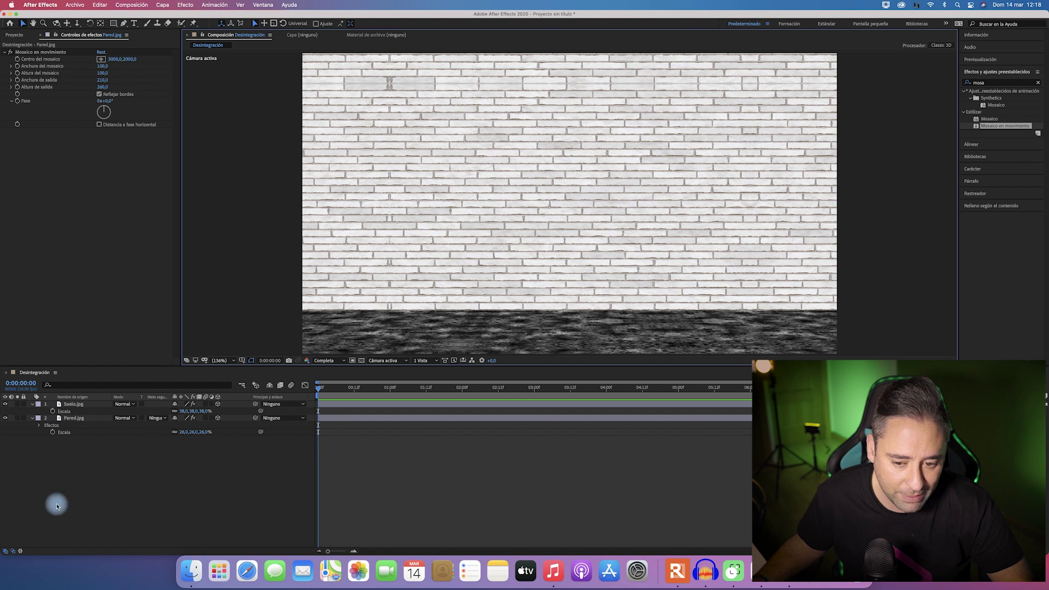
{"action": "left_click", "coordinate": [36, 416]}
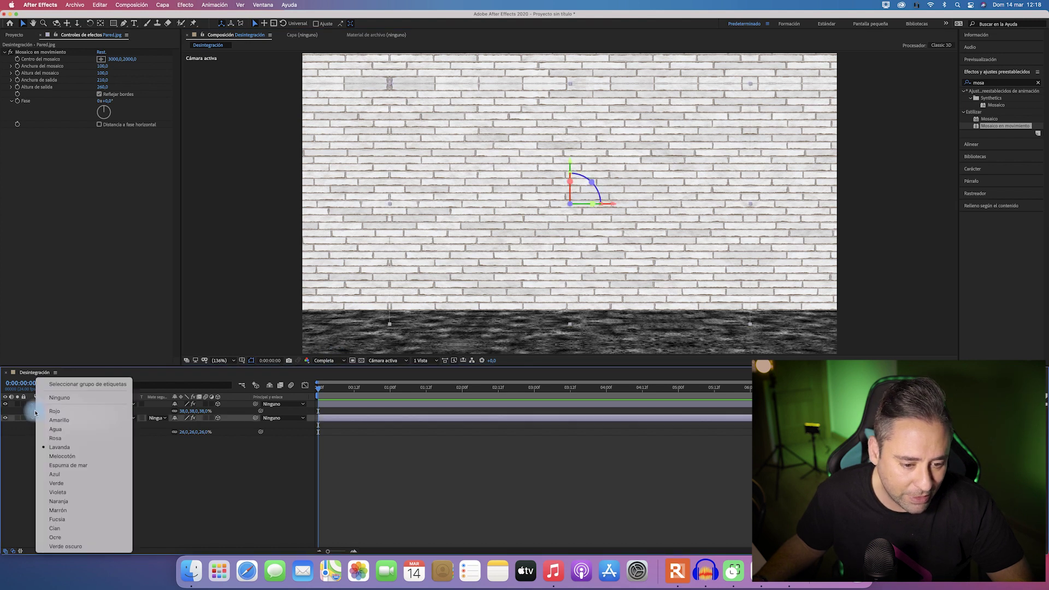
{"action": "left_click", "coordinate": [33, 406]}
{"action": "key", "text": "s"}
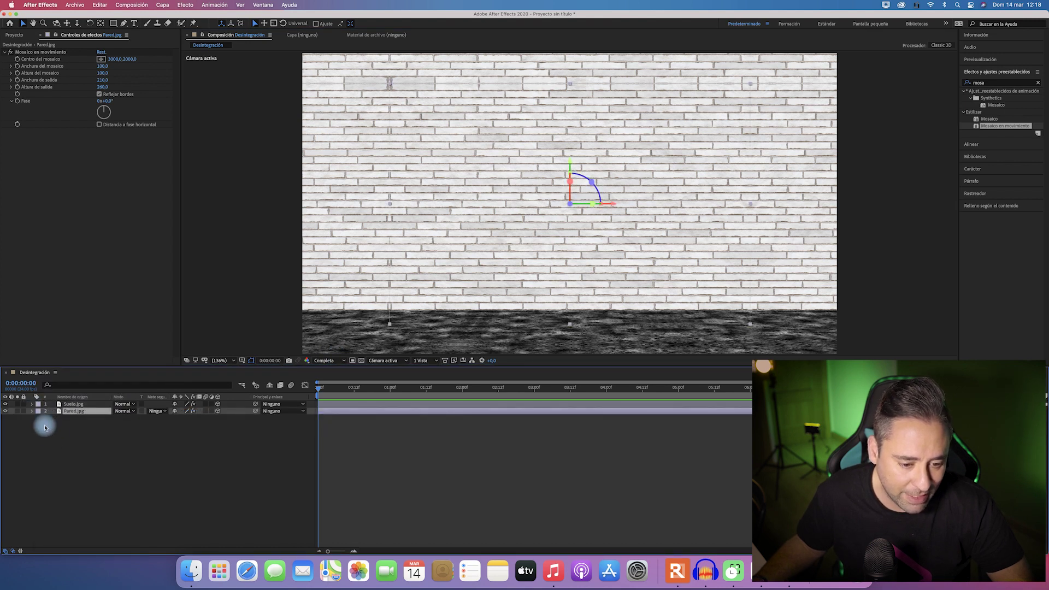
Step: Add a new camera layer, Cámara 1, with the 50 mm preset
{"action": "right_click", "coordinate": [66, 443]}
{"action": "mouse_move", "coordinate": [90, 450]}
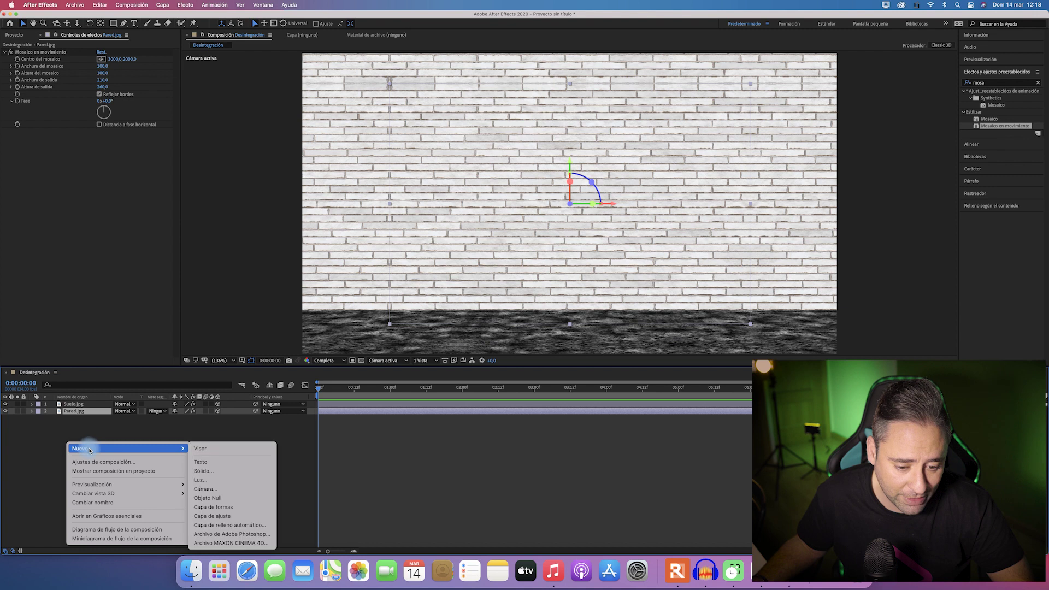
{"action": "left_click", "coordinate": [205, 489]}
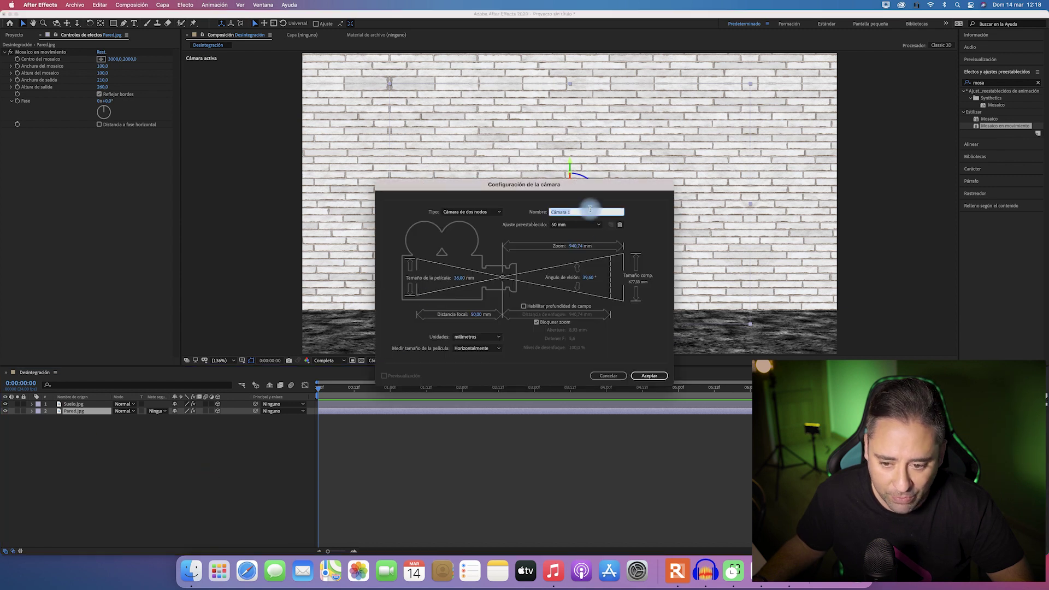
{"action": "left_click", "coordinate": [650, 375]}
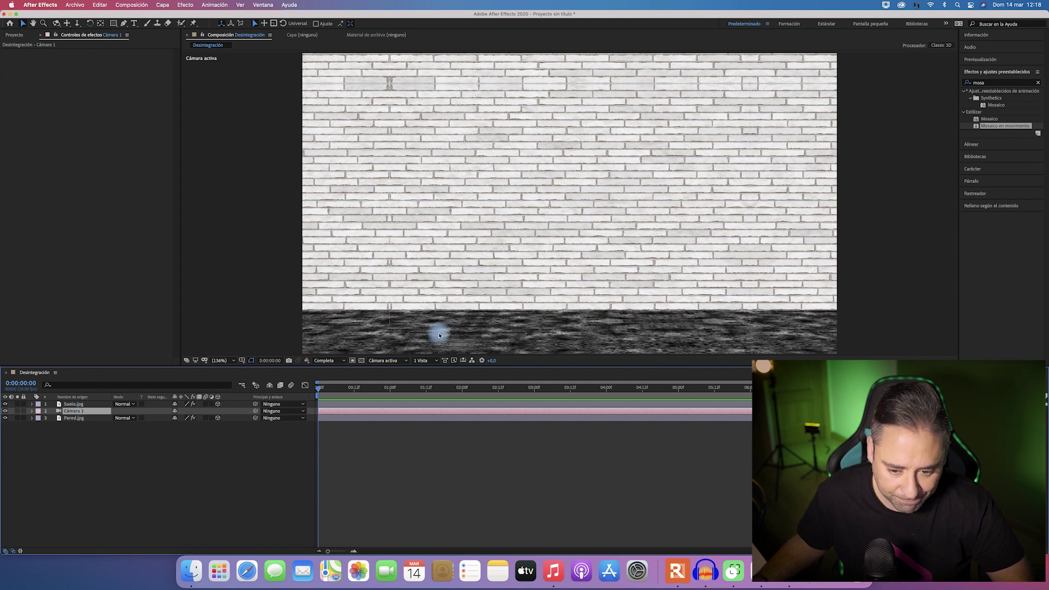
Step: Split the viewer into 2 Views and reframe the Top view to show the camera
{"action": "left_click", "coordinate": [428, 365]}
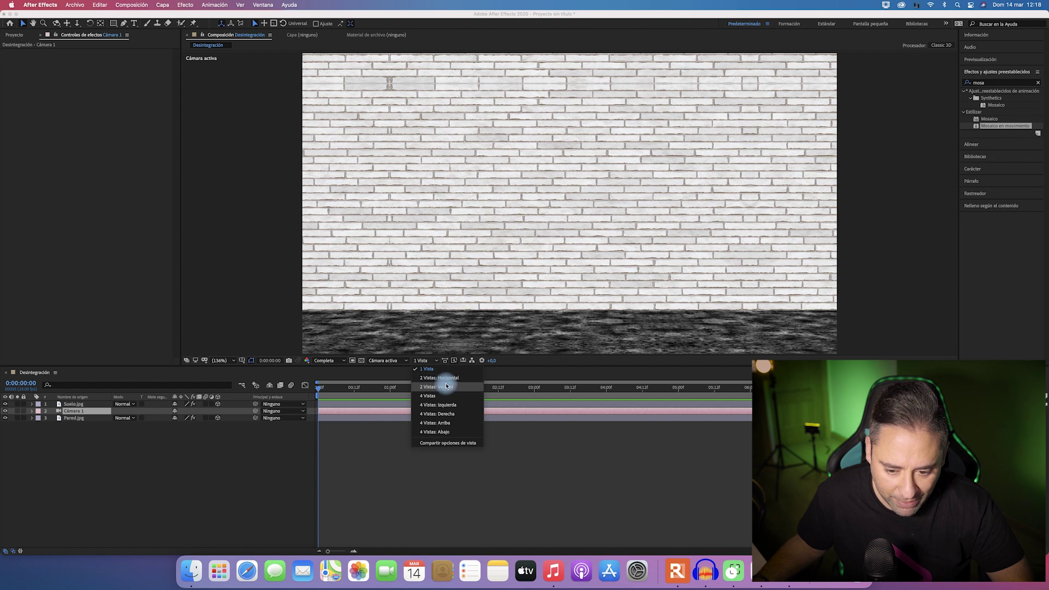
{"action": "left_click", "coordinate": [444, 376]}
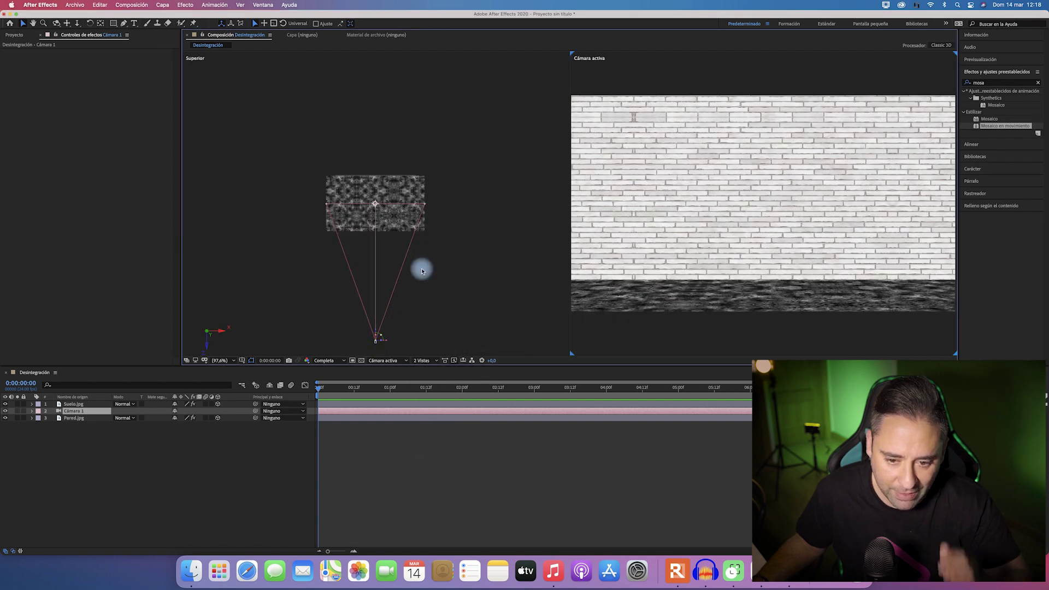
{"action": "scroll", "coordinate": [403, 263], "scroll_direction": "down", "scroll_amount": 3}
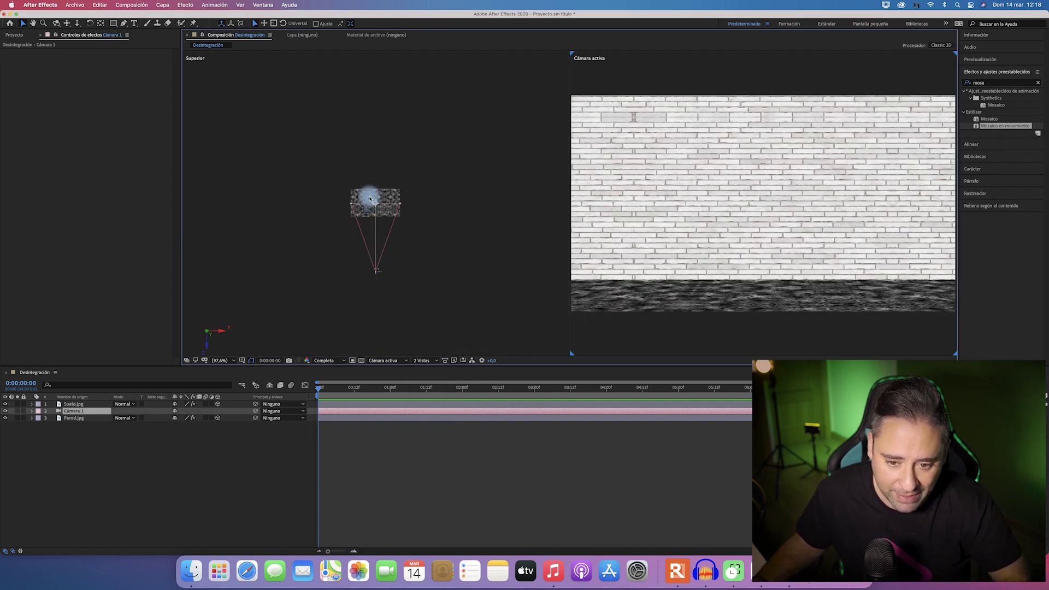
{"action": "scroll", "coordinate": [378, 276], "scroll_direction": "up", "scroll_amount": 3}
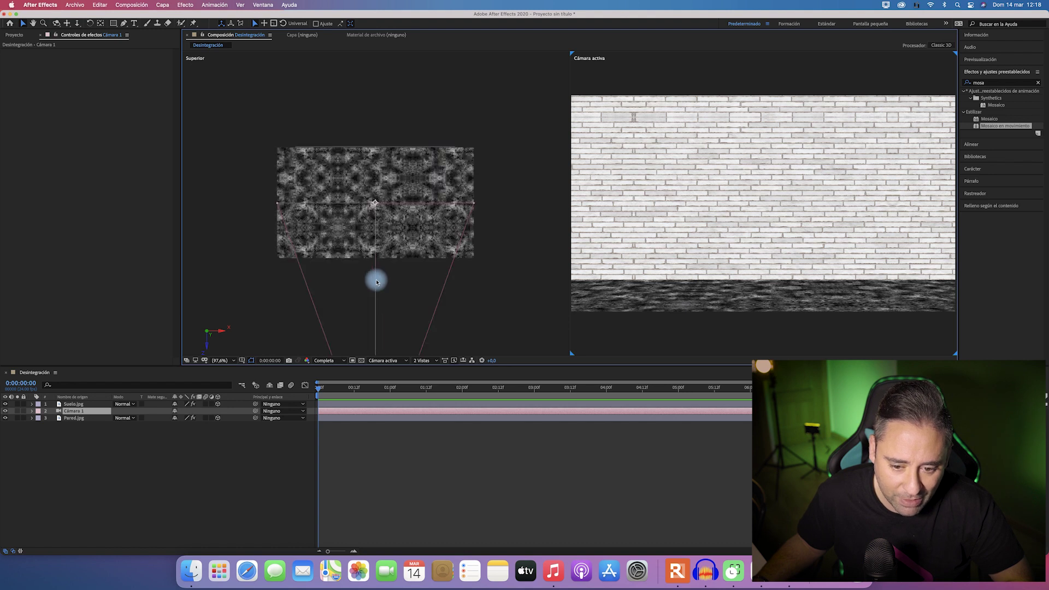
{"action": "scroll", "coordinate": [377, 281], "scroll_direction": "up", "scroll_amount": 3}
{"action": "key", "text": "h"}
{"action": "left_click_drag", "start_coordinate": [394, 328], "coordinate": [402, 211]}
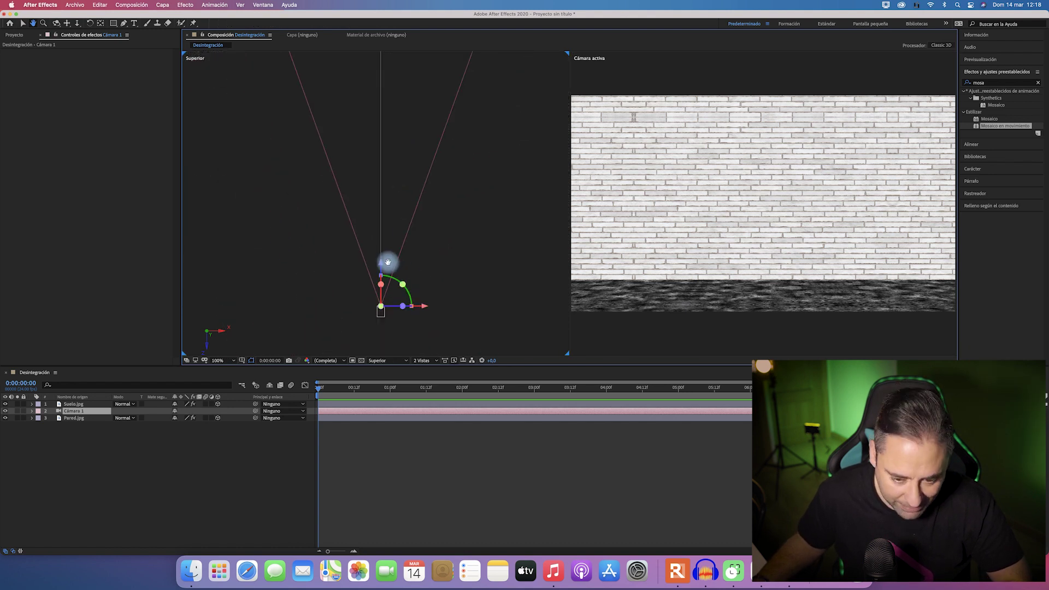
Step: Drag the camera back in Z so the shot frames more wall and floor
{"action": "key", "text": "v"}
{"action": "mouse_move", "coordinate": [382, 266]}
{"action": "left_mouse_down"}
{"action": "mouse_move", "coordinate": [384, 442]}
{"action": "mouse_move", "coordinate": [385, 352]}
{"action": "left_mouse_up"}
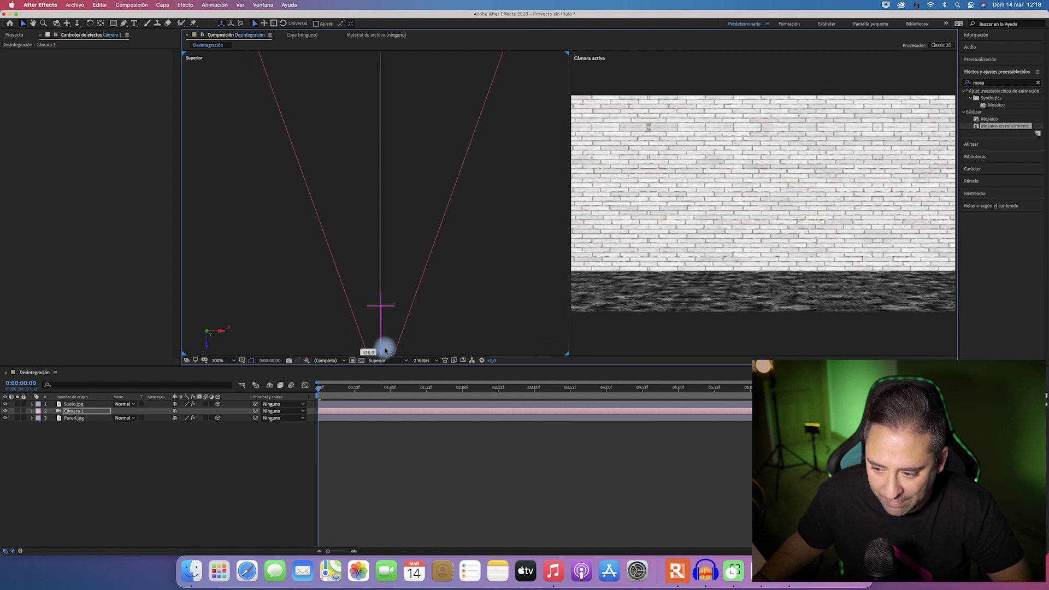
{"action": "left_click_drag", "start_coordinate": [384, 349], "coordinate": [382, 347]}
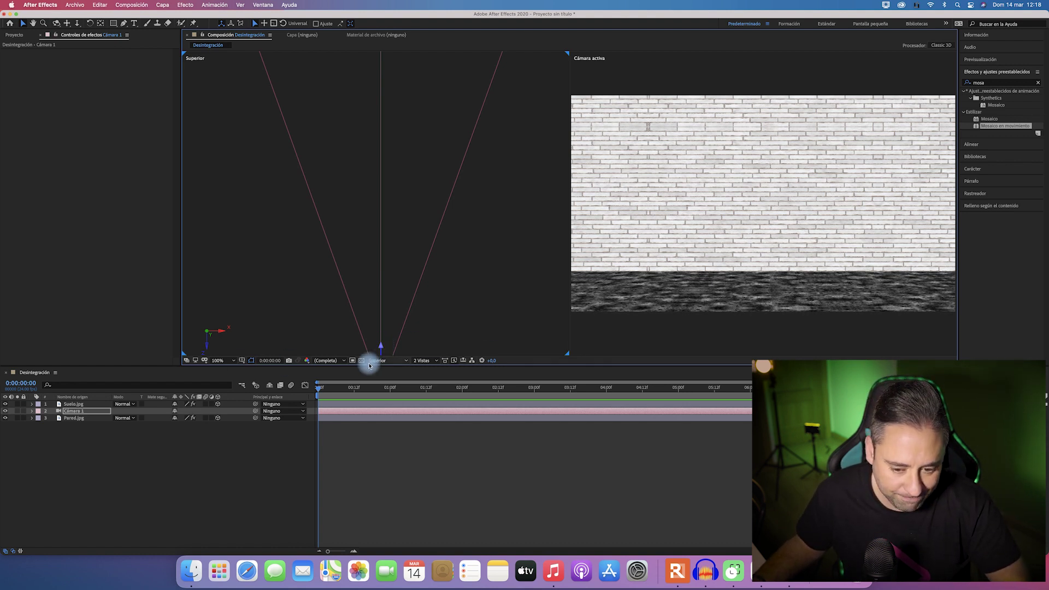
{"action": "left_click", "coordinate": [9, 37]}
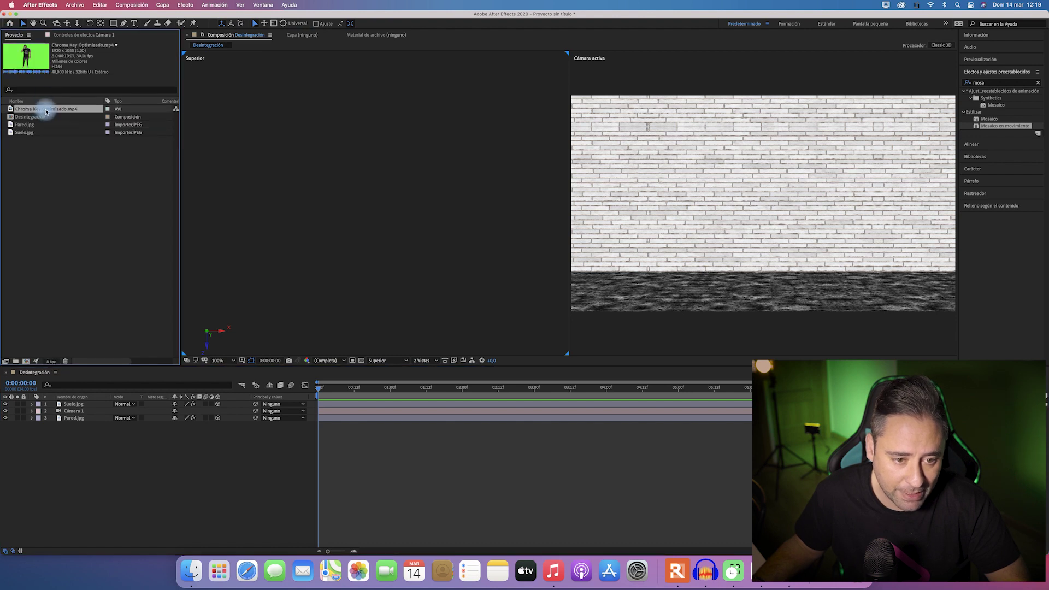
Step: Add Chroma Key Optimizado.mp4 atop the stack, make it and Suelo.jpg 3D, and raise the presenter
{"action": "left_click_drag", "start_coordinate": [42, 110], "coordinate": [134, 436]}
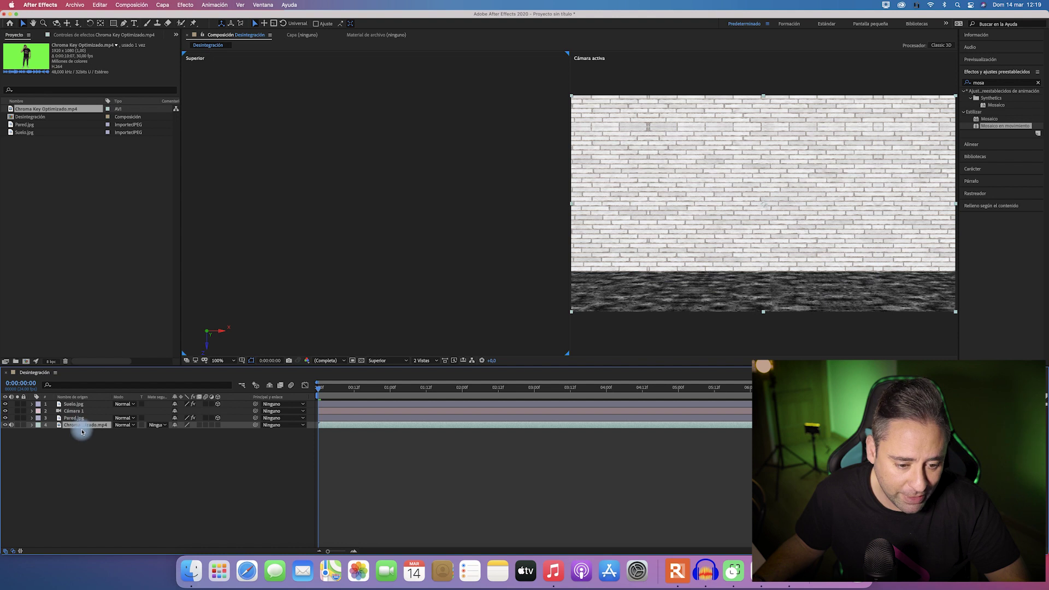
{"action": "left_click_drag", "start_coordinate": [82, 431], "coordinate": [85, 404]}
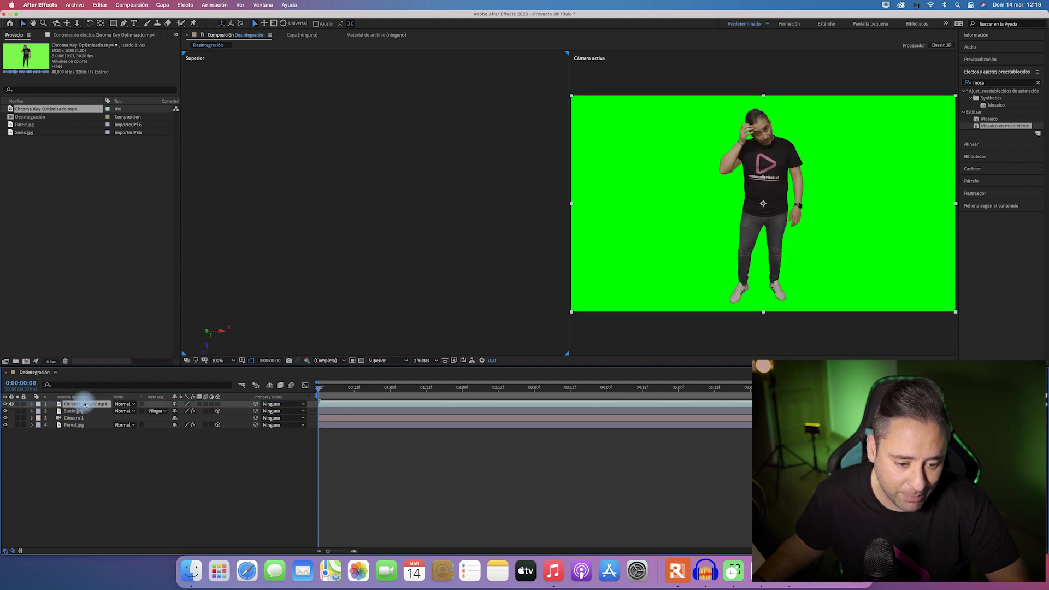
{"action": "left_click", "coordinate": [218, 405]}
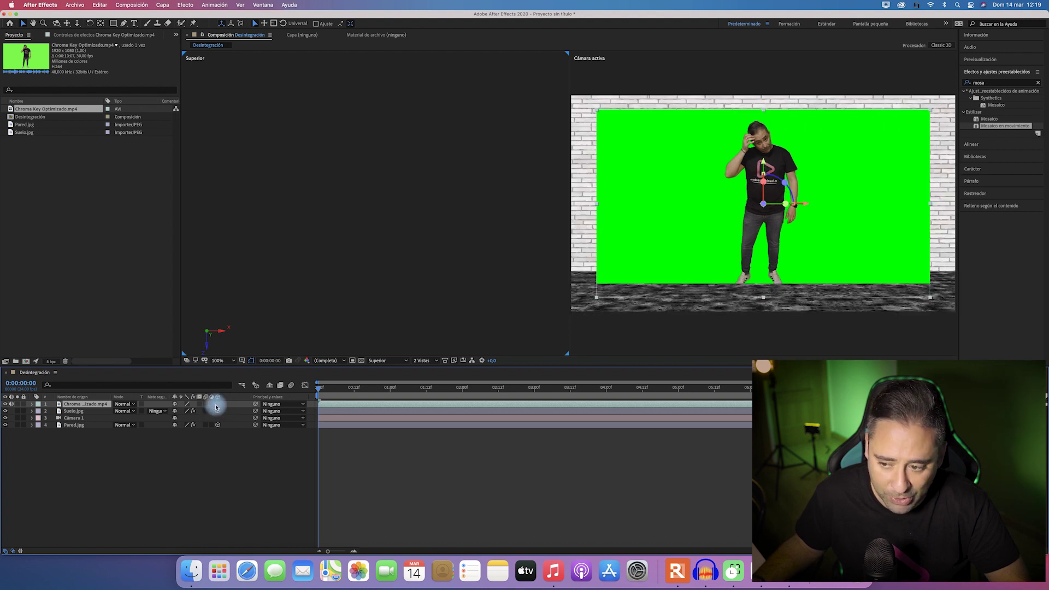
{"action": "left_click", "coordinate": [217, 411]}
{"action": "left_click_drag", "start_coordinate": [763, 166], "coordinate": [766, 170]}
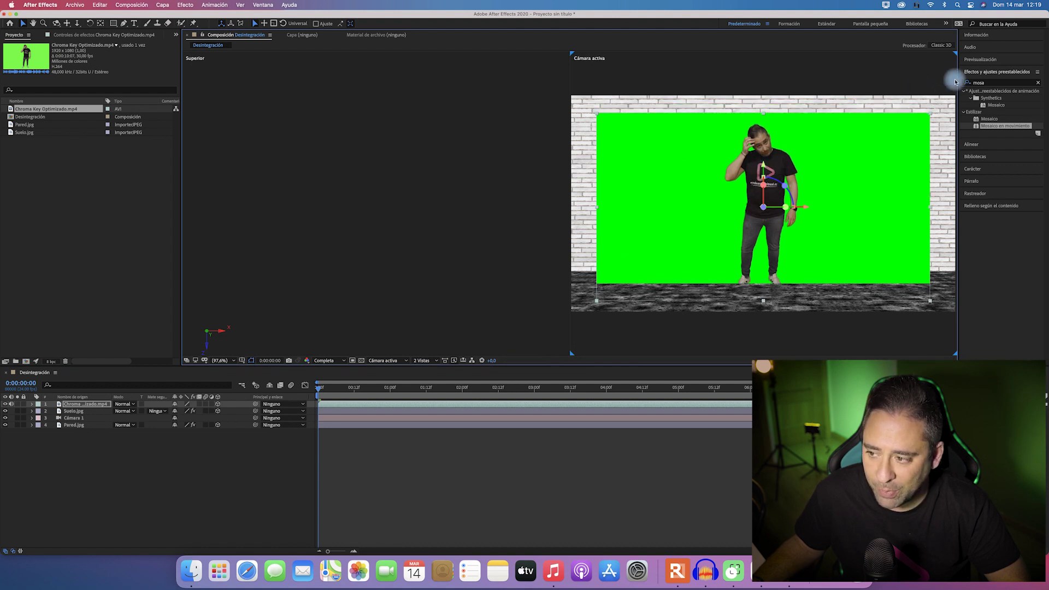
{"action": "left_click", "coordinate": [989, 83]}
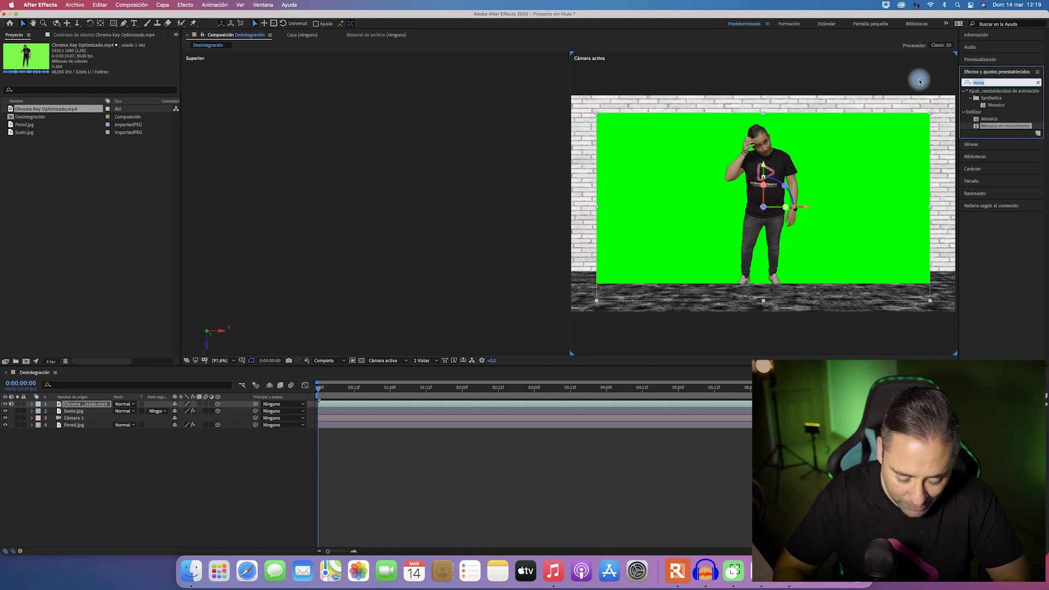
Step: Apply Keylight to the presenter footage with the green backdrop sampled as Screen Colour
{"action": "type", "text": "key"}
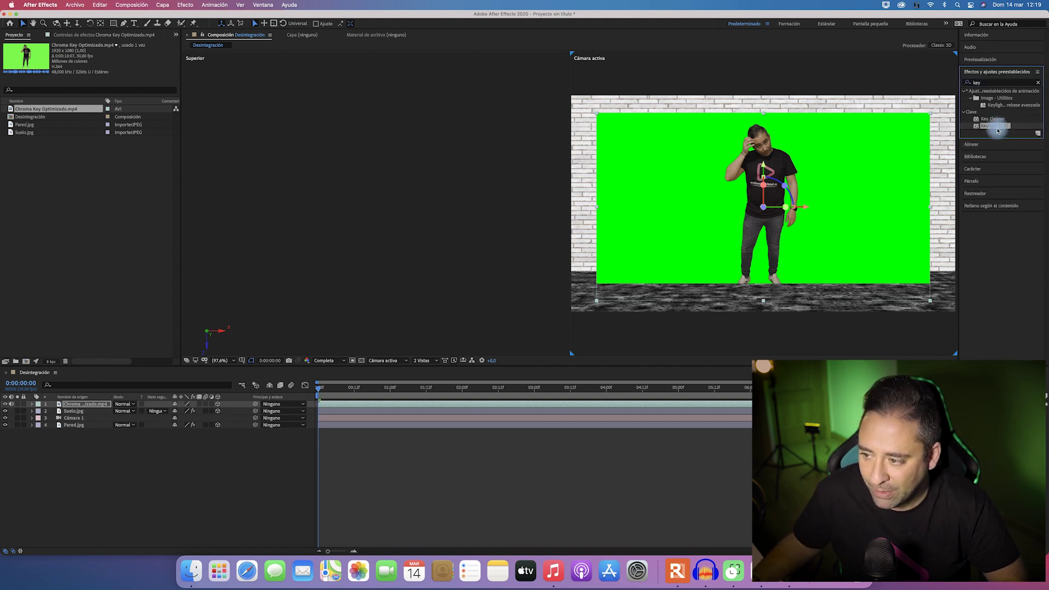
{"action": "left_click_drag", "start_coordinate": [995, 127], "coordinate": [861, 166]}
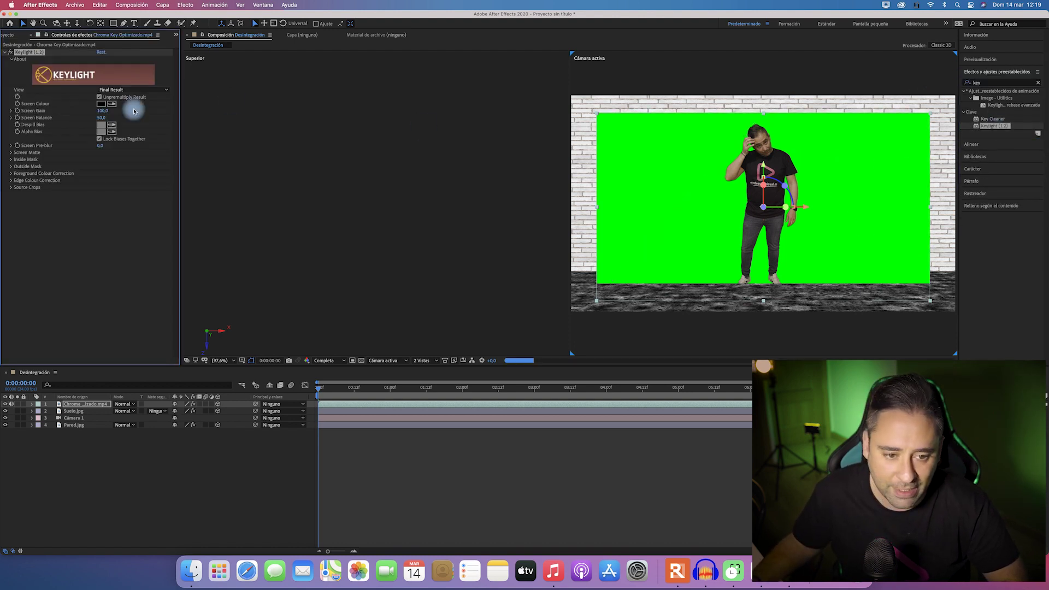
{"action": "left_click", "coordinate": [684, 140]}
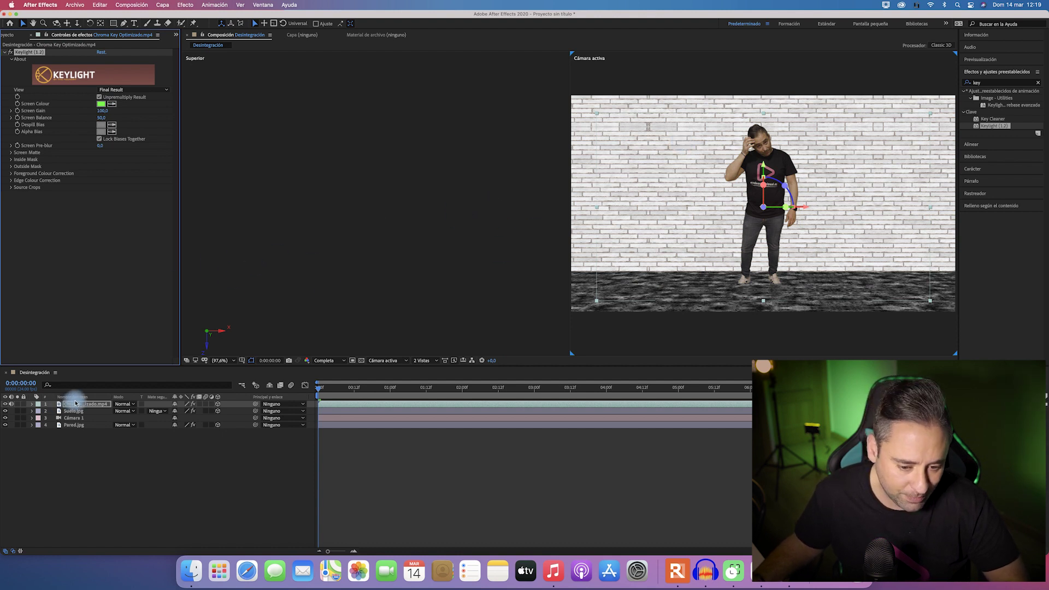
Step: Fine-tune the presenter's height and push the footage back in depth toward the wall
{"action": "left_click", "coordinate": [375, 233]}
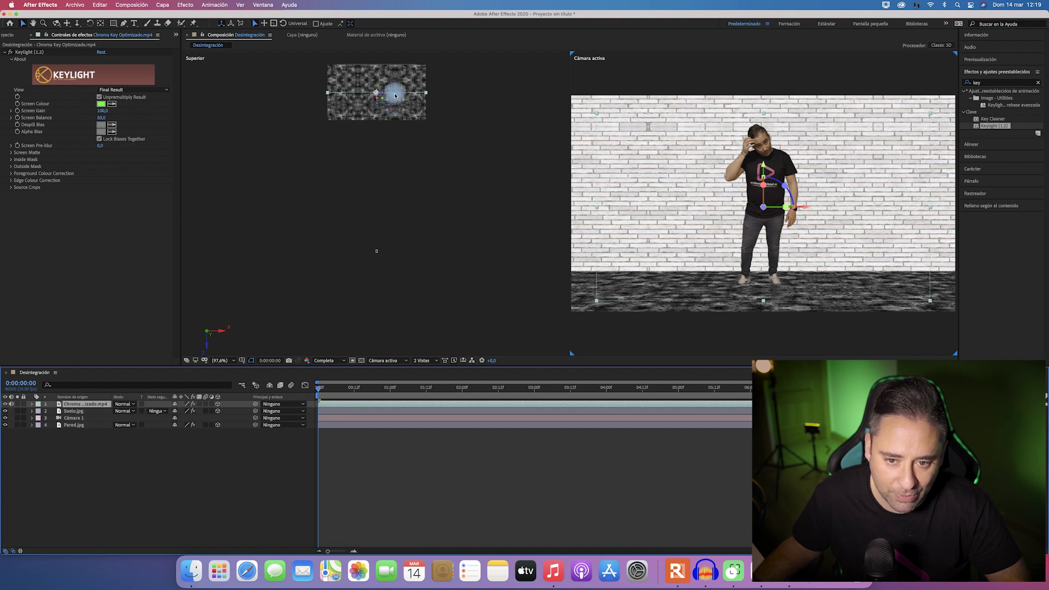
{"action": "mouse_move", "coordinate": [397, 107]}
{"action": "left_mouse_down"}
{"action": "mouse_move", "coordinate": [416, 290]}
{"action": "mouse_move", "coordinate": [409, 355]}
{"action": "mouse_move", "coordinate": [410, 346]}
{"action": "left_mouse_up"}
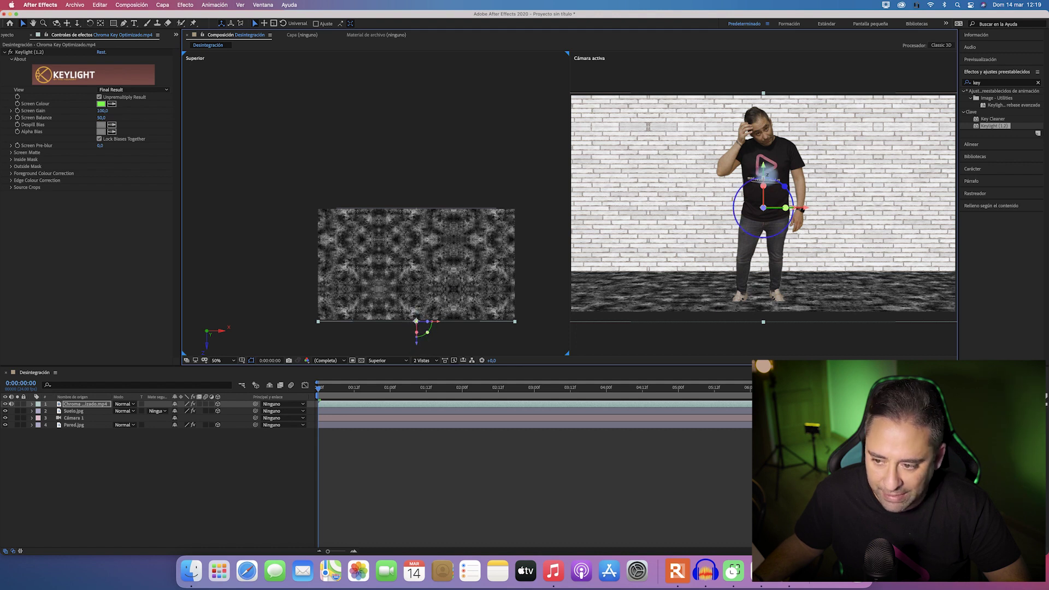
{"action": "left_click_drag", "start_coordinate": [764, 164], "coordinate": [762, 154]}
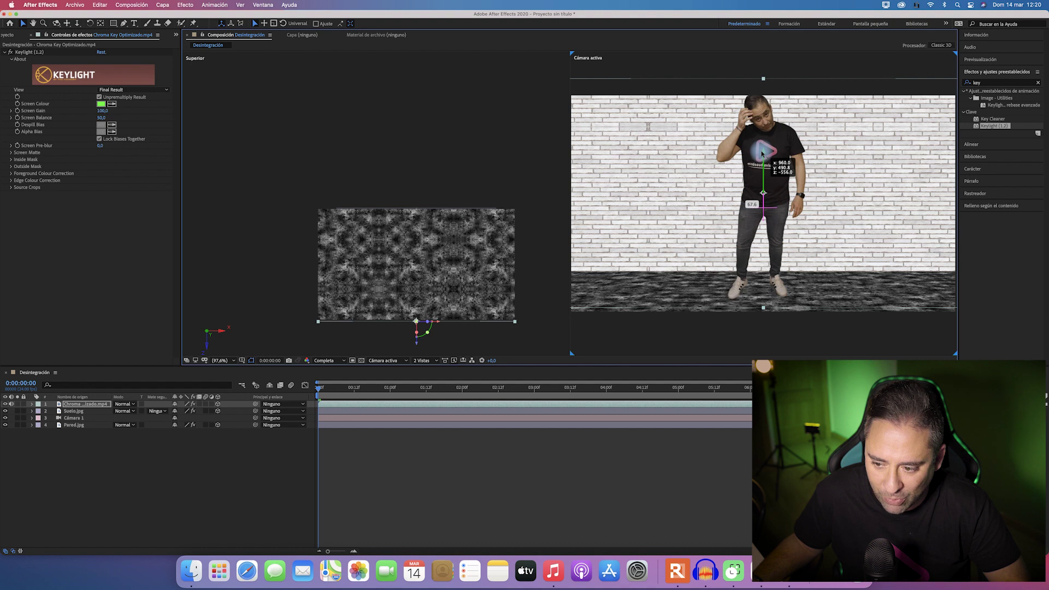
{"action": "left_click_drag", "start_coordinate": [762, 154], "coordinate": [762, 157]}
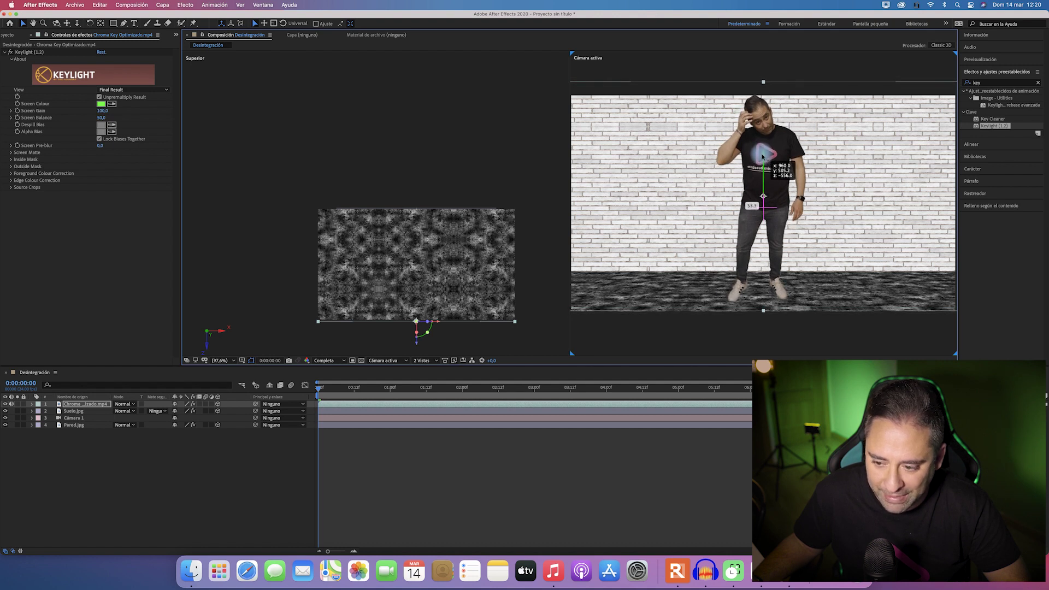
{"action": "left_click_drag", "start_coordinate": [762, 157], "coordinate": [762, 155]}
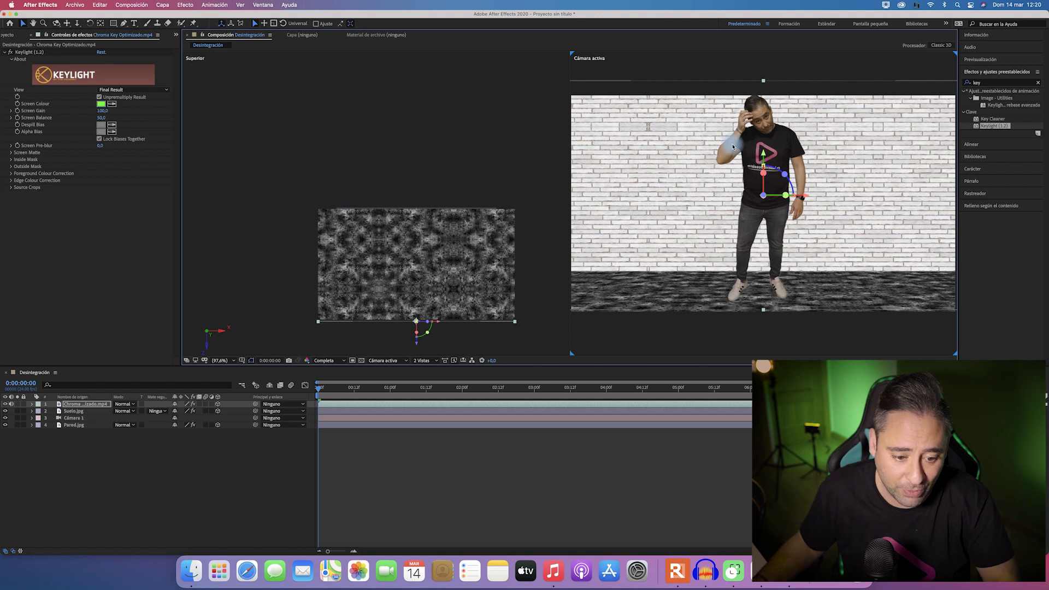
{"action": "left_click", "coordinate": [75, 419]}
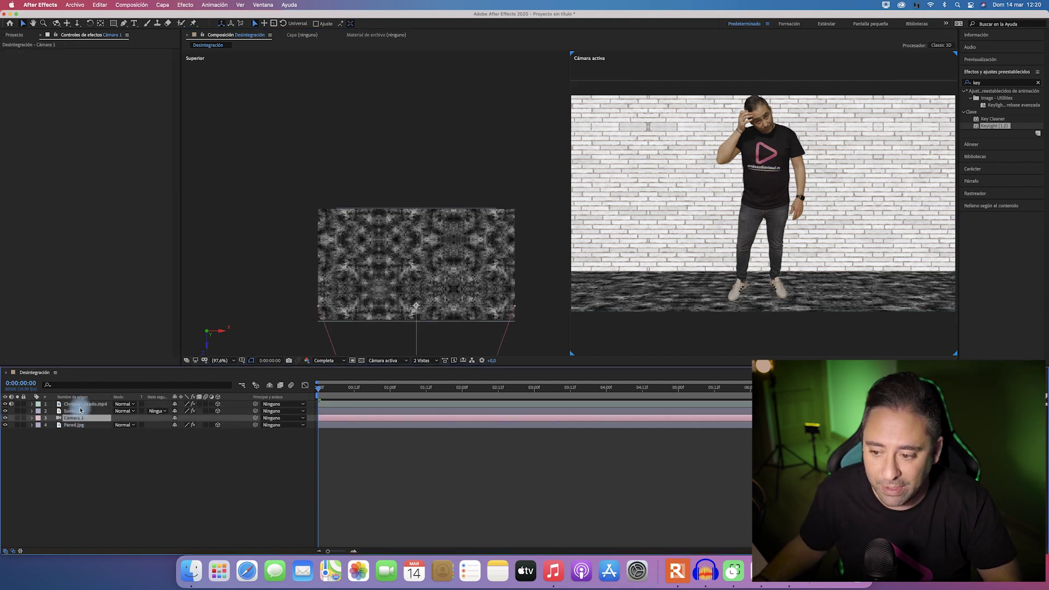
{"action": "left_click", "coordinate": [77, 405]}
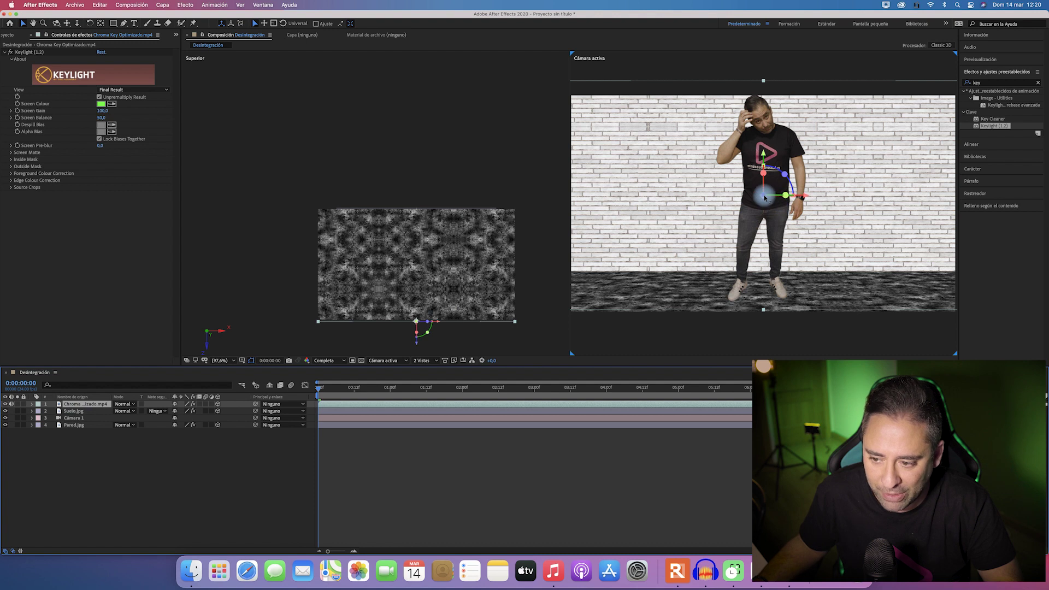
{"action": "mouse_move", "coordinate": [764, 198]}
{"action": "left_mouse_down"}
{"action": "mouse_move", "coordinate": [785, 267]}
{"action": "mouse_move", "coordinate": [785, 257]}
{"action": "left_mouse_up"}
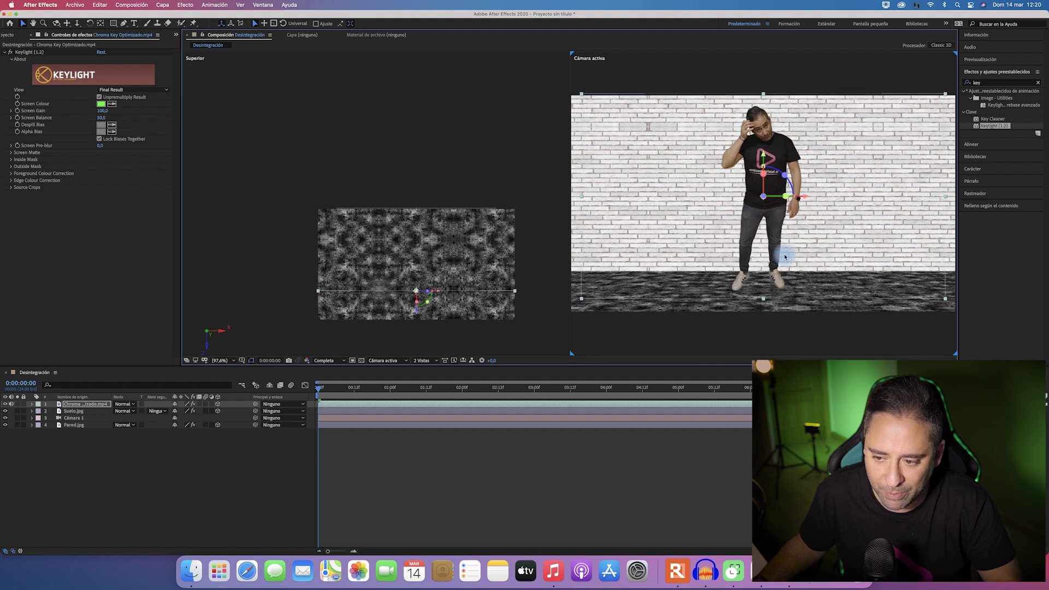
Step: Reveal Cámara 1's Position and scrub its Y value down to -662
{"action": "left_click", "coordinate": [67, 419]}
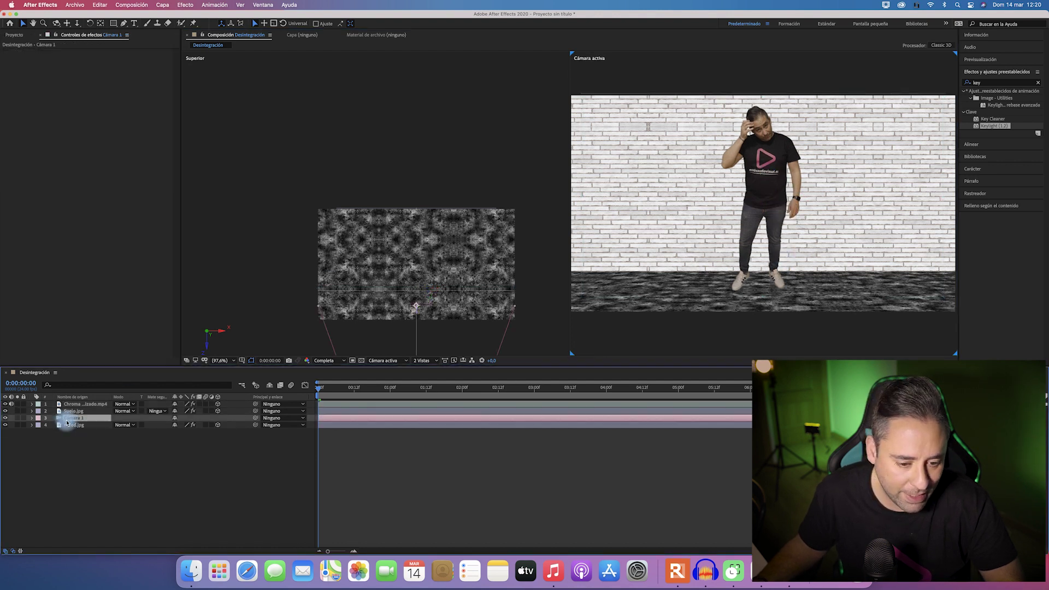
{"action": "scroll", "coordinate": [685, 267], "scroll_direction": "down", "scroll_amount": 2}
{"action": "scroll", "coordinate": [685, 267], "scroll_direction": "up", "scroll_amount": 2}
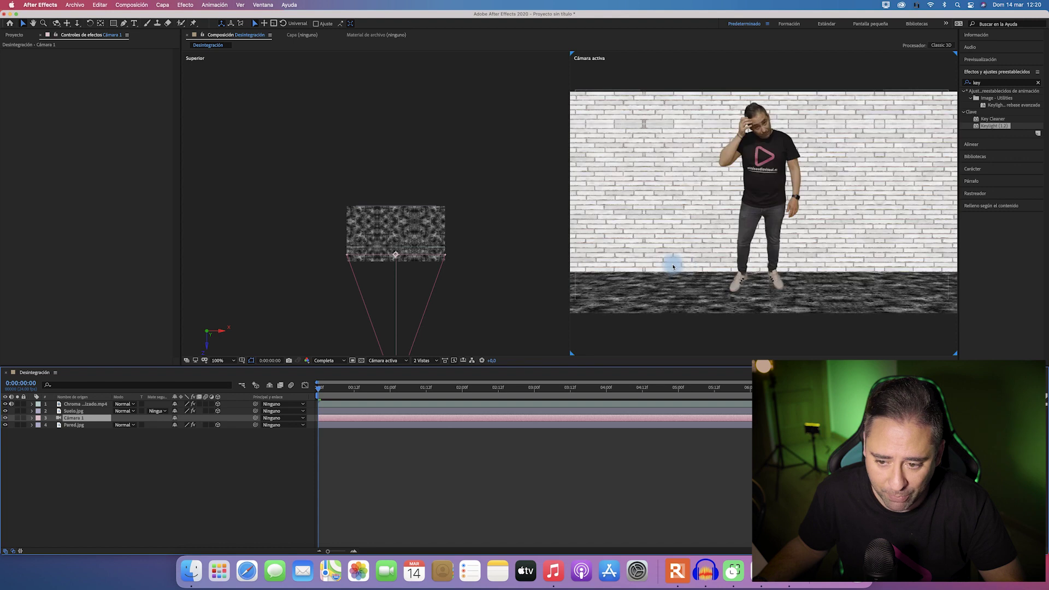
{"action": "scroll", "coordinate": [401, 253], "scroll_direction": "up", "scroll_amount": 2}
{"action": "left_click", "coordinate": [90, 420]}
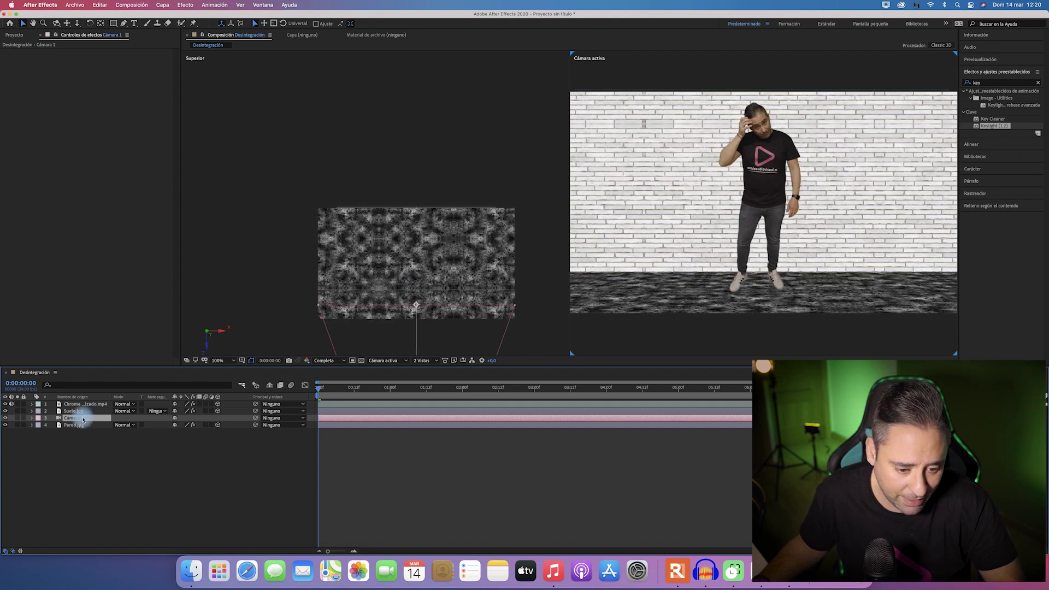
{"action": "key", "text": "p"}
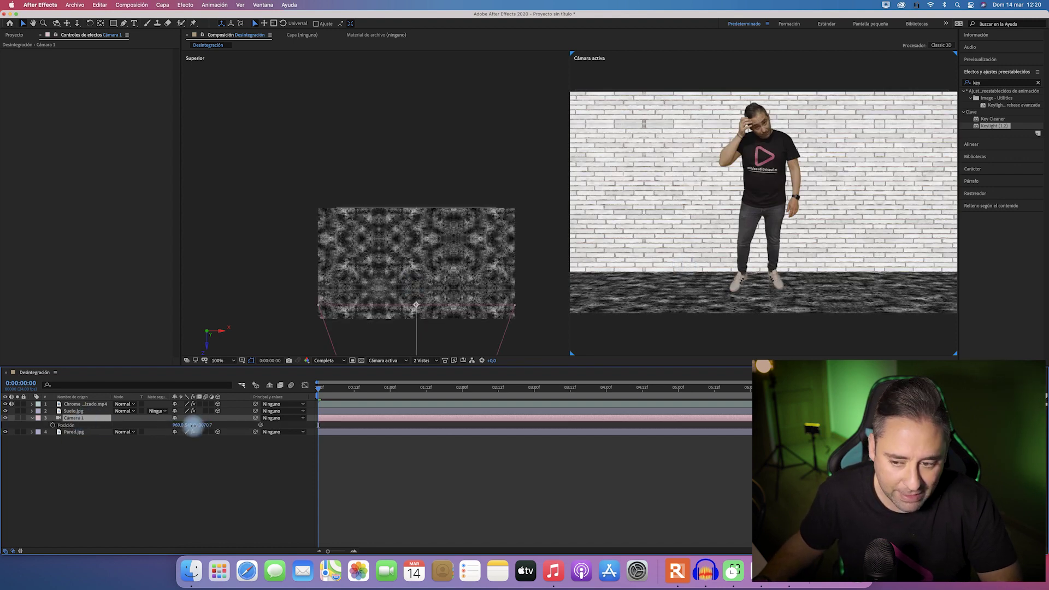
{"action": "mouse_move", "coordinate": [192, 425]}
{"action": "left_mouse_down"}
{"action": "mouse_move", "coordinate": [207, 418]}
{"action": "mouse_move", "coordinate": [4, 447]}
{"action": "left_mouse_up"}
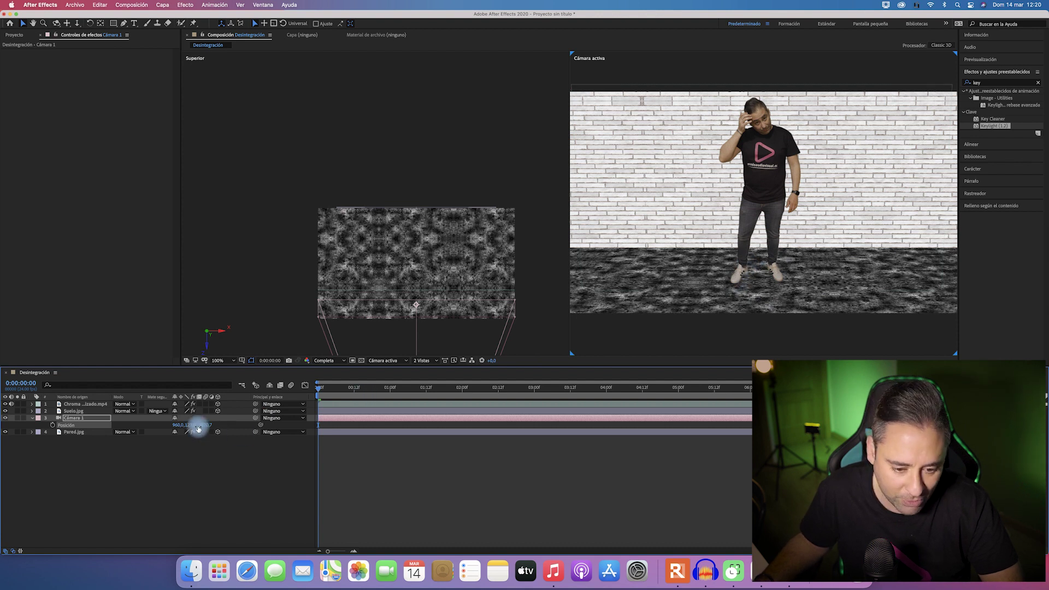
{"action": "left_click_drag", "start_coordinate": [167, 426], "coordinate": [66, 430]}
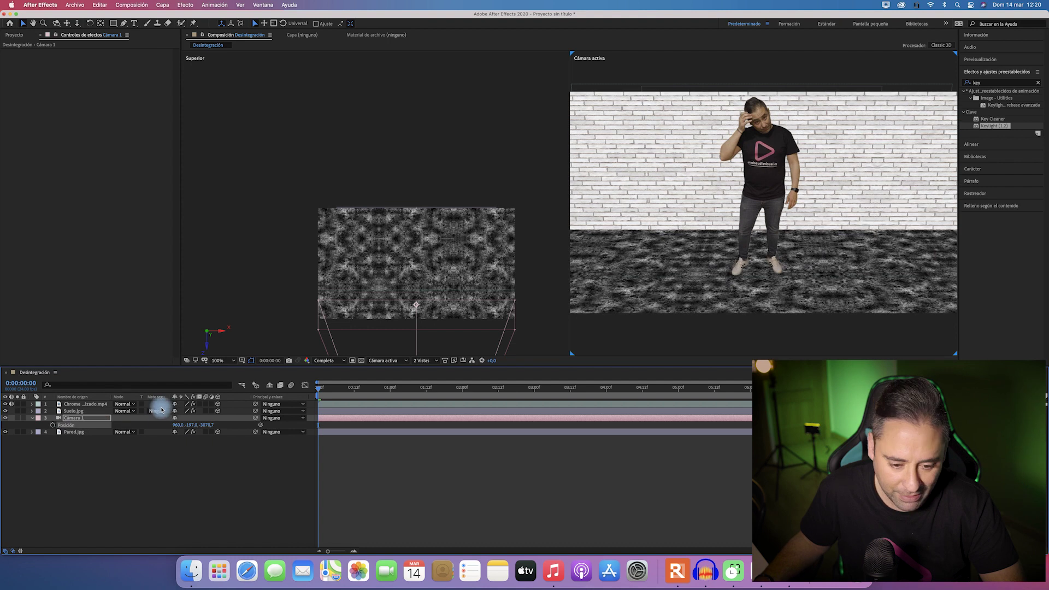
{"action": "left_click_drag", "start_coordinate": [175, 426], "coordinate": [6, 429]}
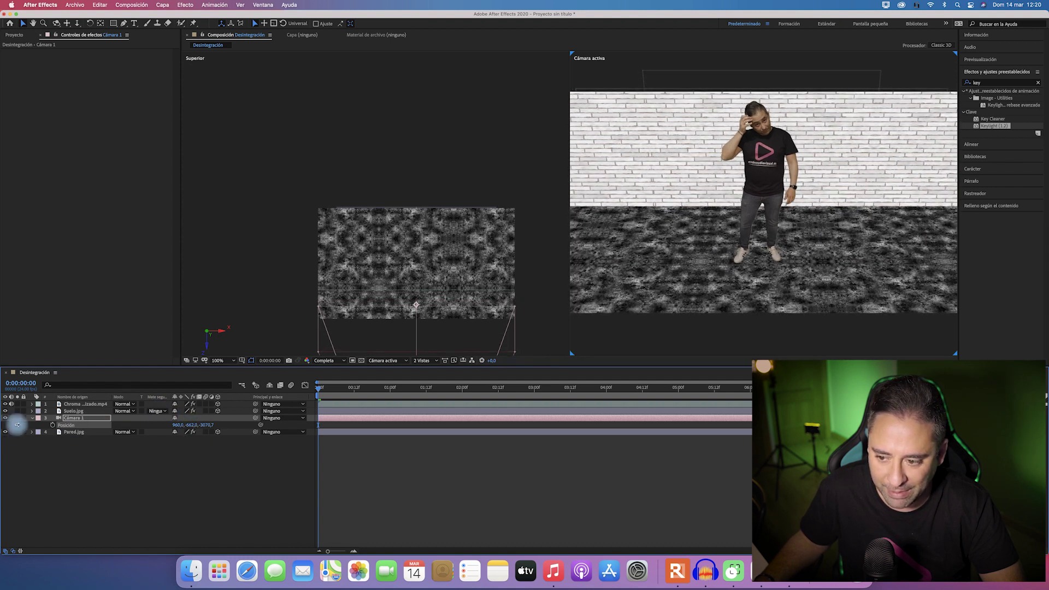
Step: Drag the presenter footage forward along Z toward the camera
{"action": "left_click", "coordinate": [759, 170]}
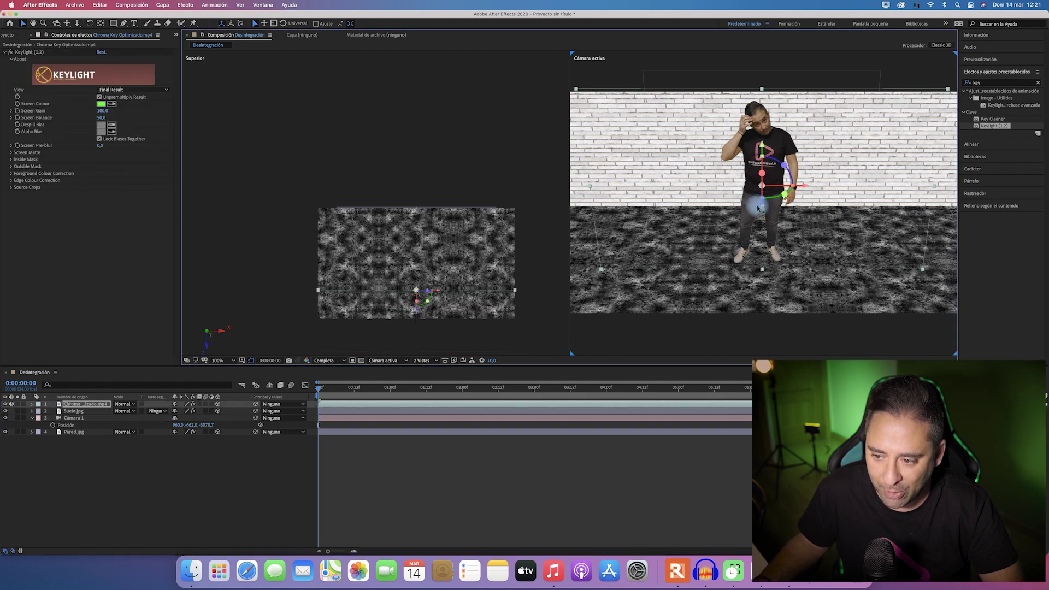
{"action": "left_click_drag", "start_coordinate": [759, 208], "coordinate": [680, 229]}
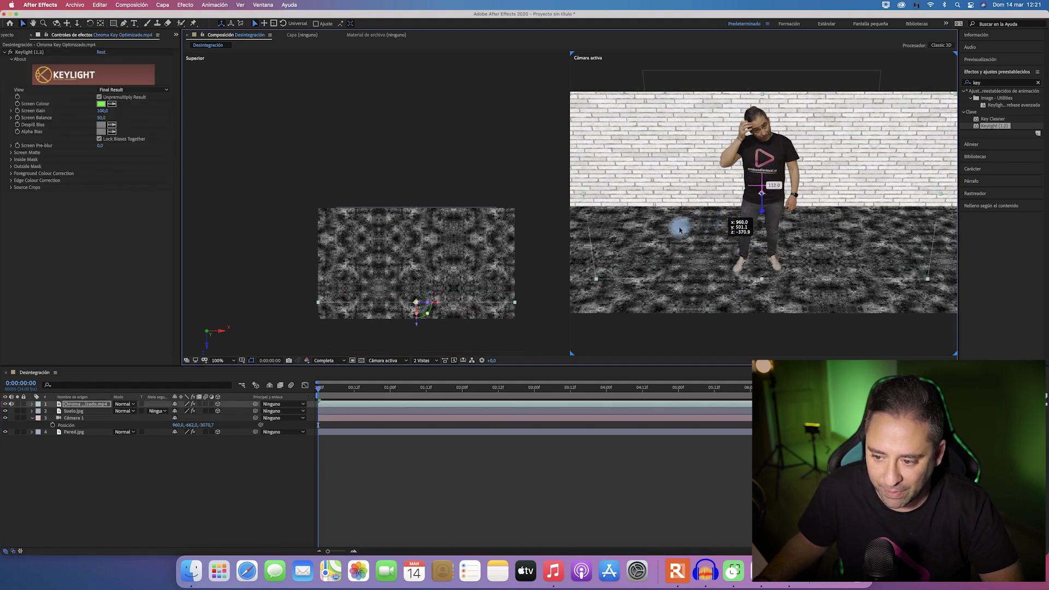
{"action": "mouse_move", "coordinate": [680, 230]}
{"action": "left_mouse_down"}
{"action": "mouse_move", "coordinate": [766, 250]}
{"action": "mouse_move", "coordinate": [763, 221]}
{"action": "left_mouse_up"}
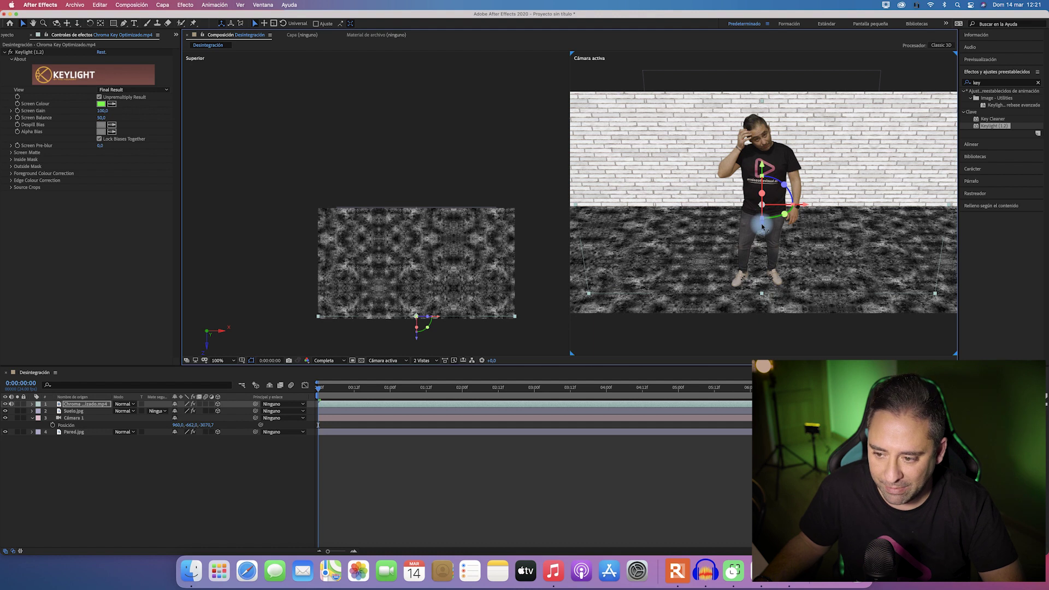
{"action": "left_click_drag", "start_coordinate": [763, 226], "coordinate": [744, 234]}
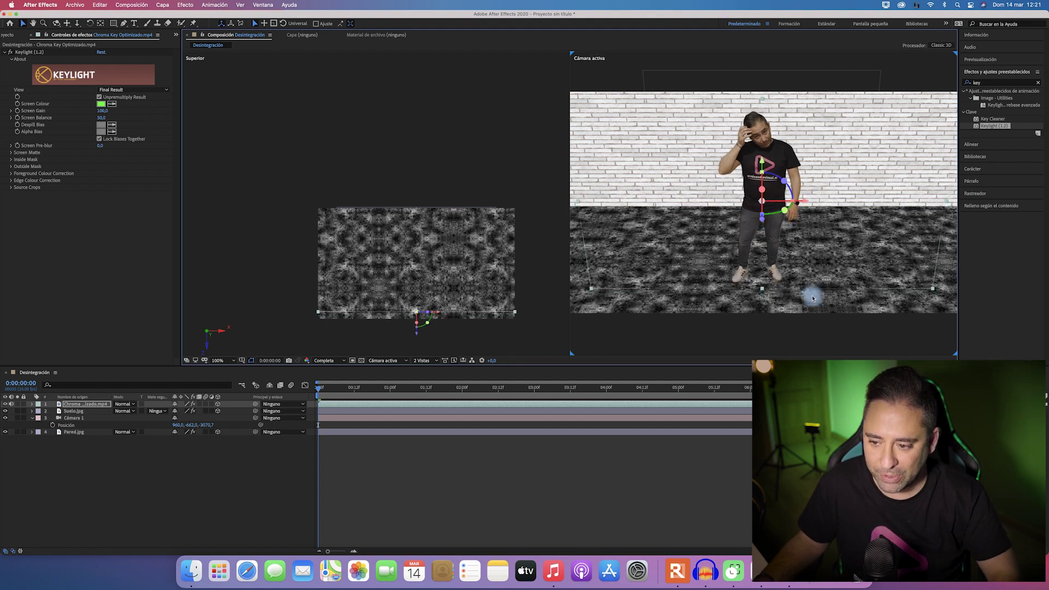
Step: Preview the composition, then stop and set the time to 0:00:02:19
{"action": "key", "text": "space"}
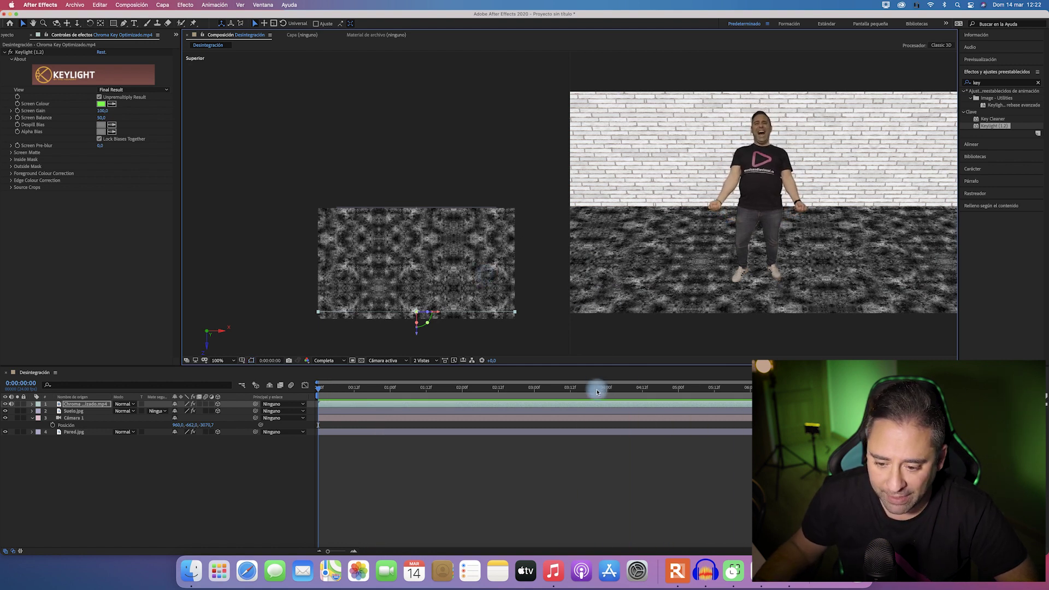
{"action": "left_click", "coordinate": [596, 387]}
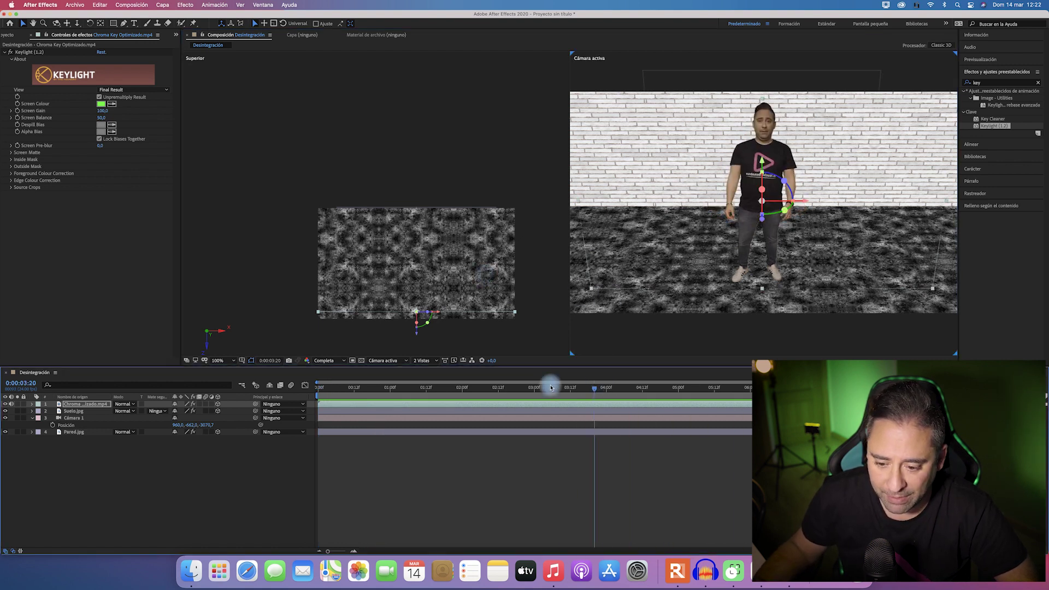
{"action": "left_click", "coordinate": [519, 387]}
Step: Create a new light of type Ambiente with a dark blue colour
{"action": "left_click", "coordinate": [117, 503]}
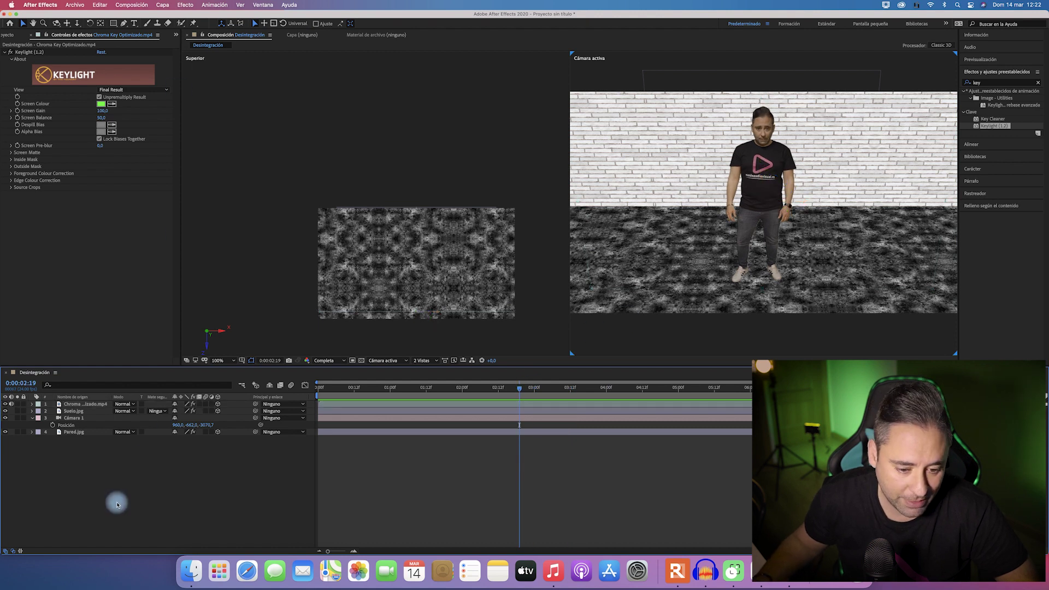
{"action": "right_click", "coordinate": [132, 487]}
{"action": "mouse_move", "coordinate": [177, 455]}
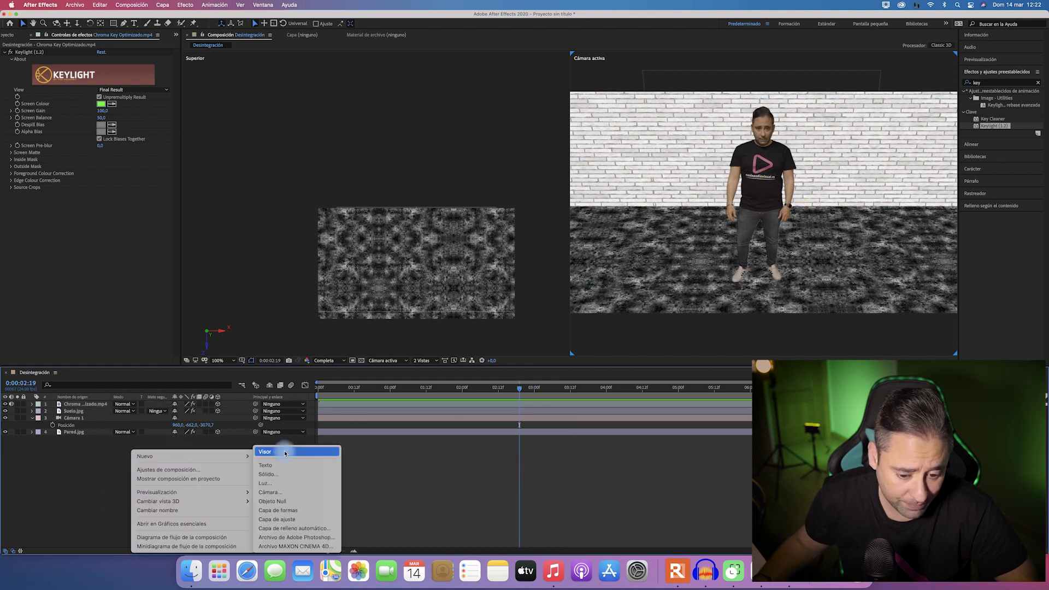
{"action": "left_click", "coordinate": [273, 483]}
{"action": "left_click", "coordinate": [557, 213]}
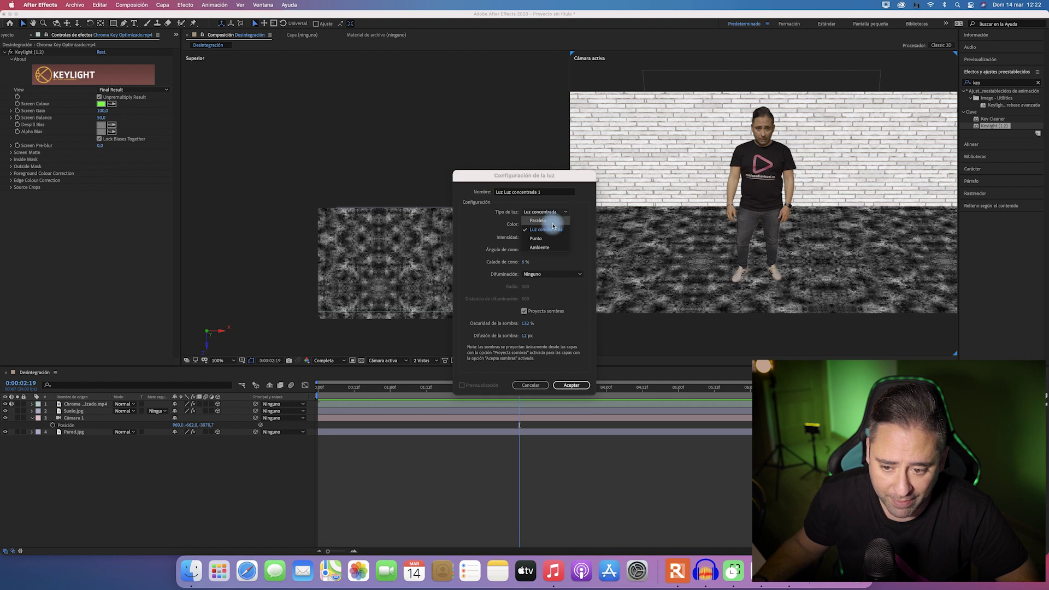
{"action": "left_click", "coordinate": [541, 246]}
{"action": "left_click", "coordinate": [538, 228]}
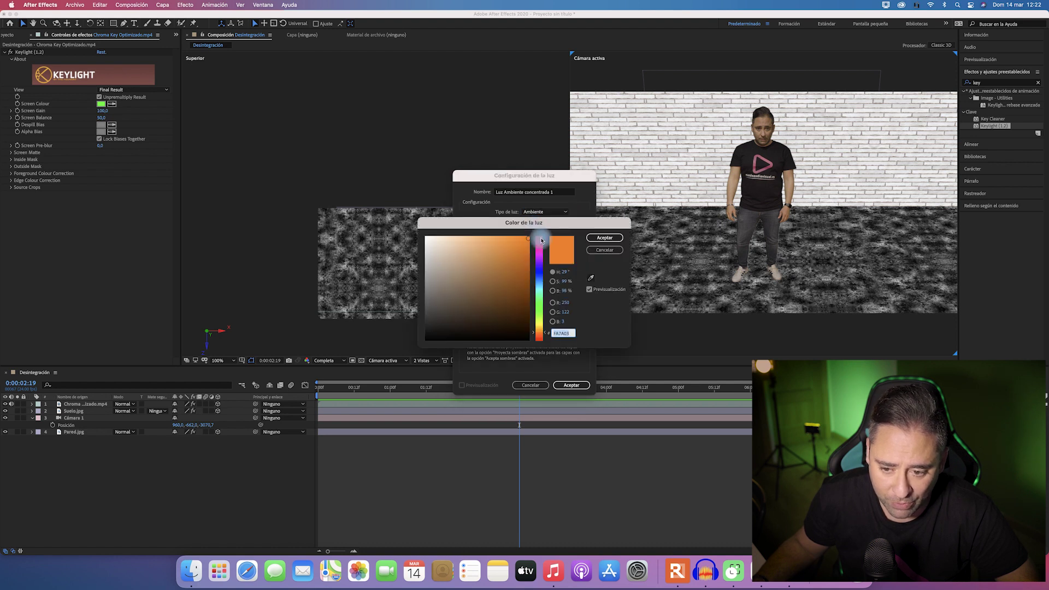
{"action": "left_click", "coordinate": [539, 269]}
{"action": "left_click", "coordinate": [528, 243]}
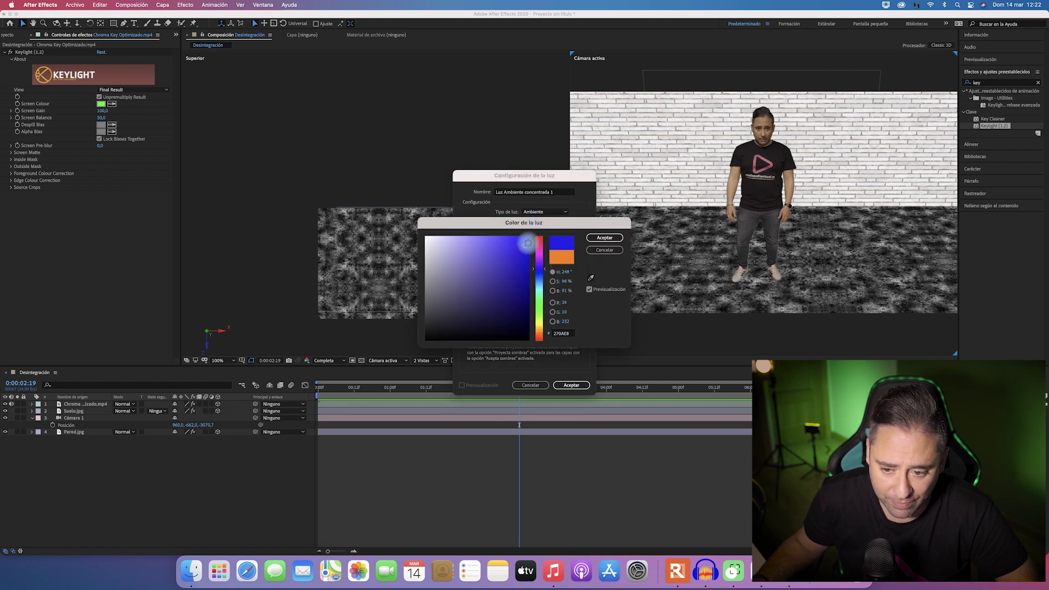
{"action": "left_click", "coordinate": [601, 238]}
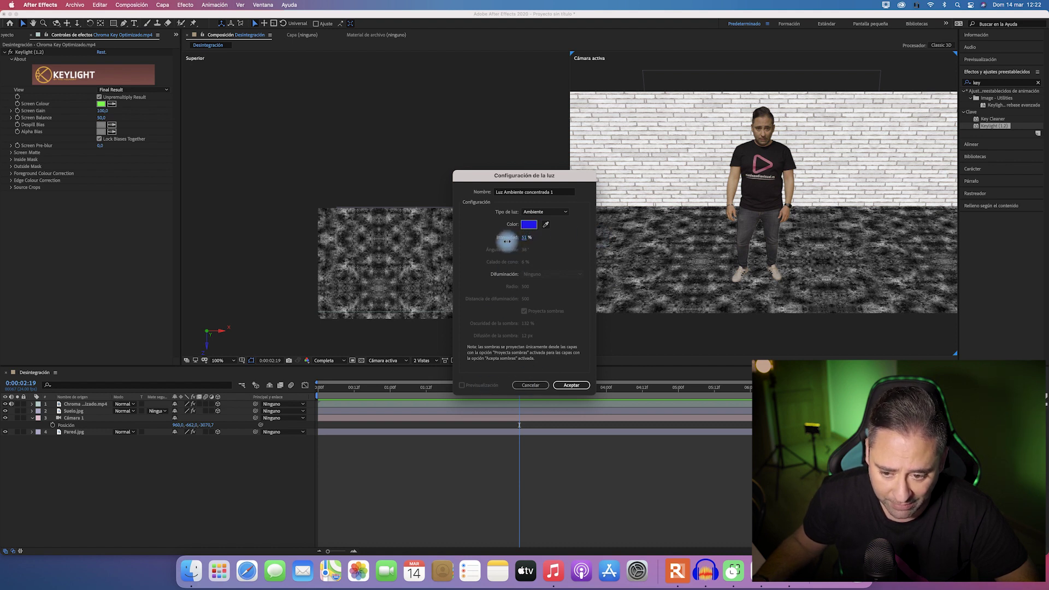
{"action": "left_click", "coordinate": [571, 385]}
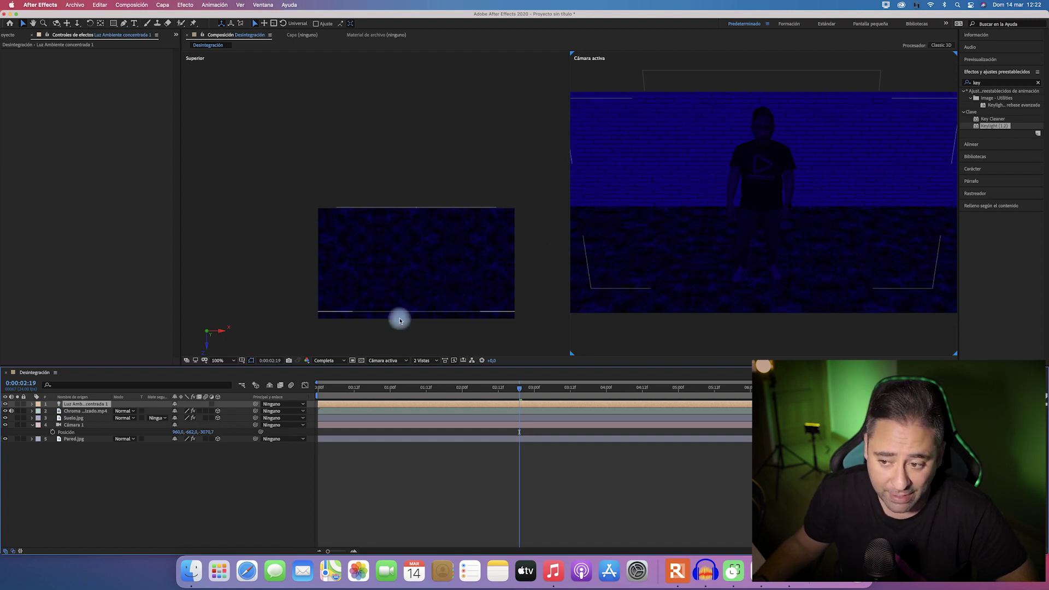
Step: Create a new Luz concentrada spotlight with a warm orange colour
{"action": "right_click", "coordinate": [116, 487]}
{"action": "mouse_move", "coordinate": [142, 456]}
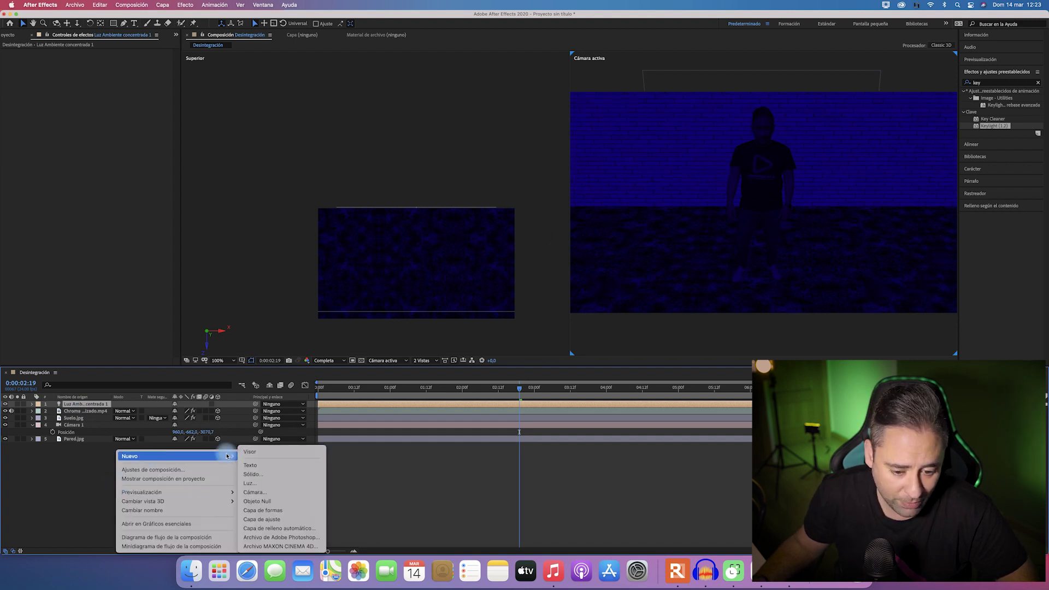
{"action": "key", "text": "super+alt+shift+l"}
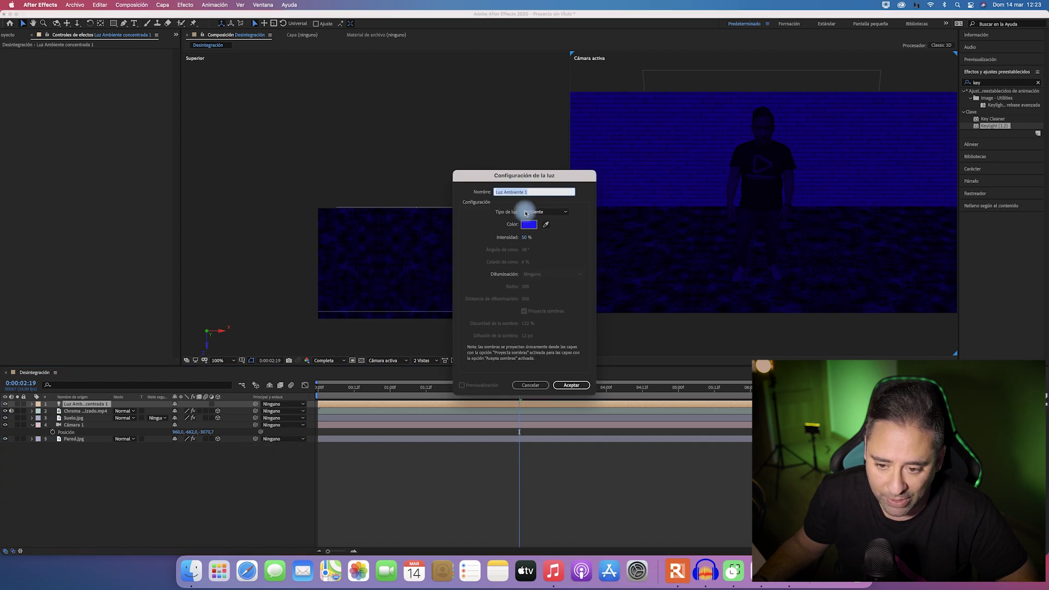
{"action": "left_click", "coordinate": [535, 215]}
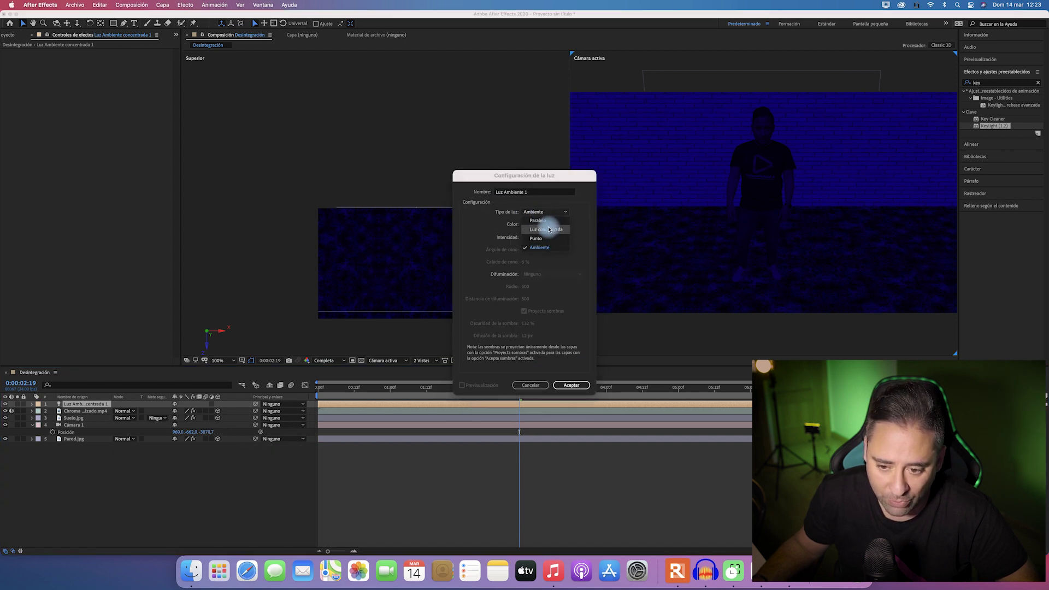
{"action": "left_click", "coordinate": [548, 226]}
{"action": "left_click", "coordinate": [529, 224]}
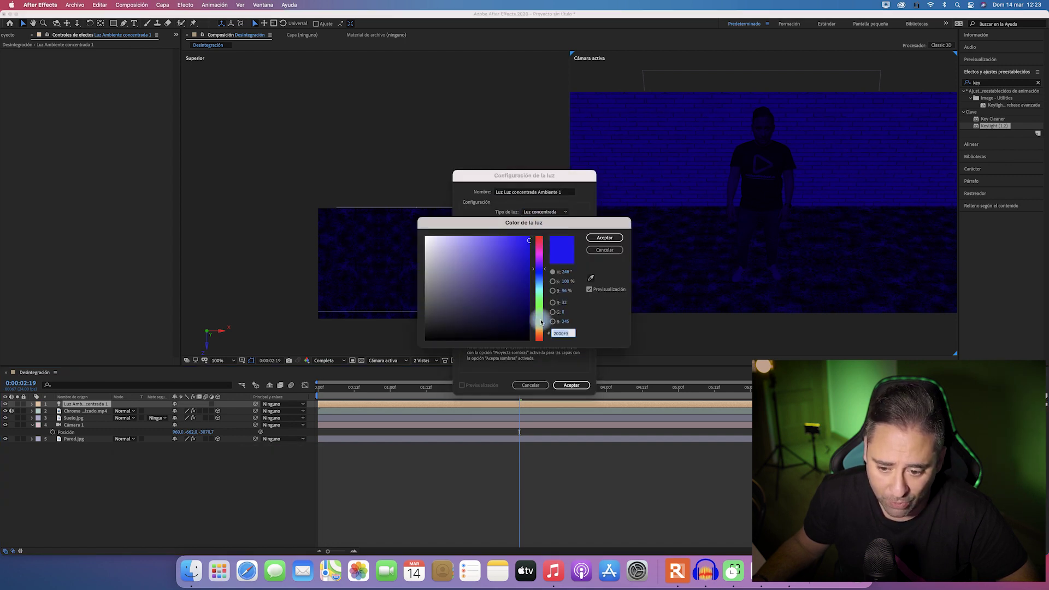
{"action": "left_click_drag", "start_coordinate": [539, 322], "coordinate": [543, 332]}
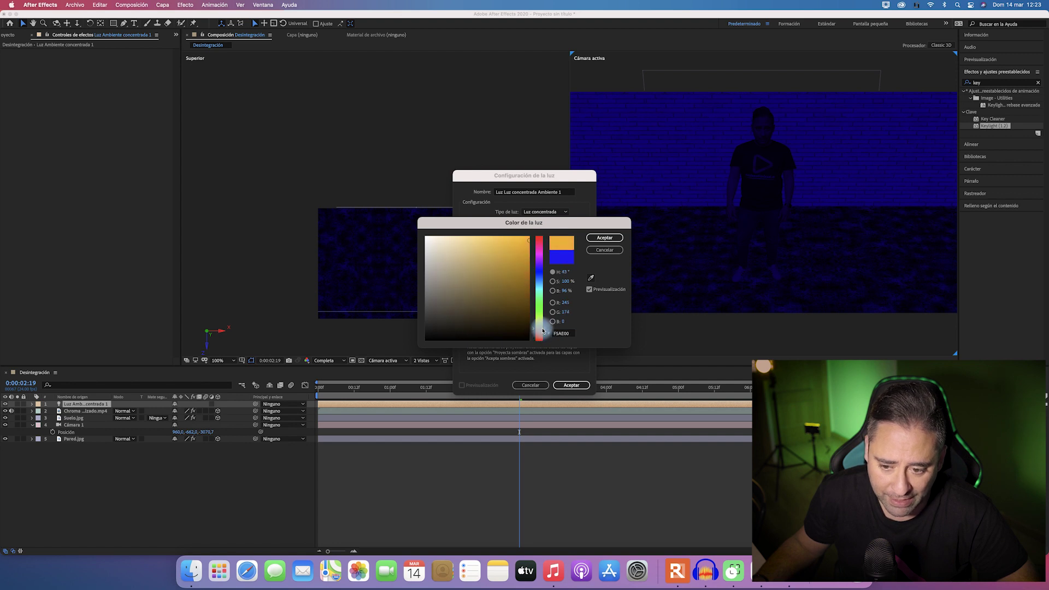
{"action": "left_click", "coordinate": [604, 238]}
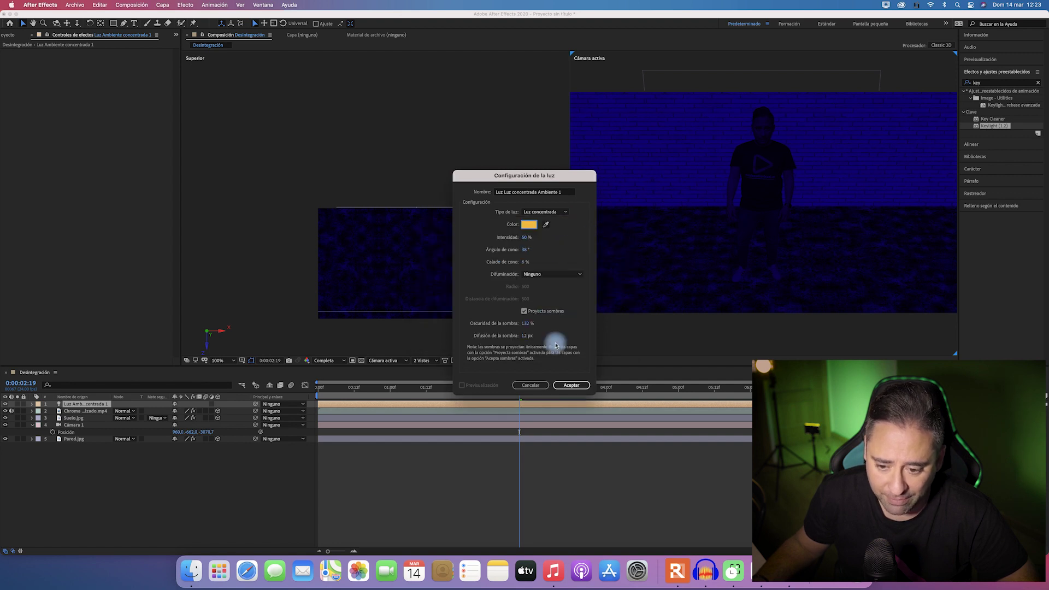
{"action": "left_click", "coordinate": [568, 385]}
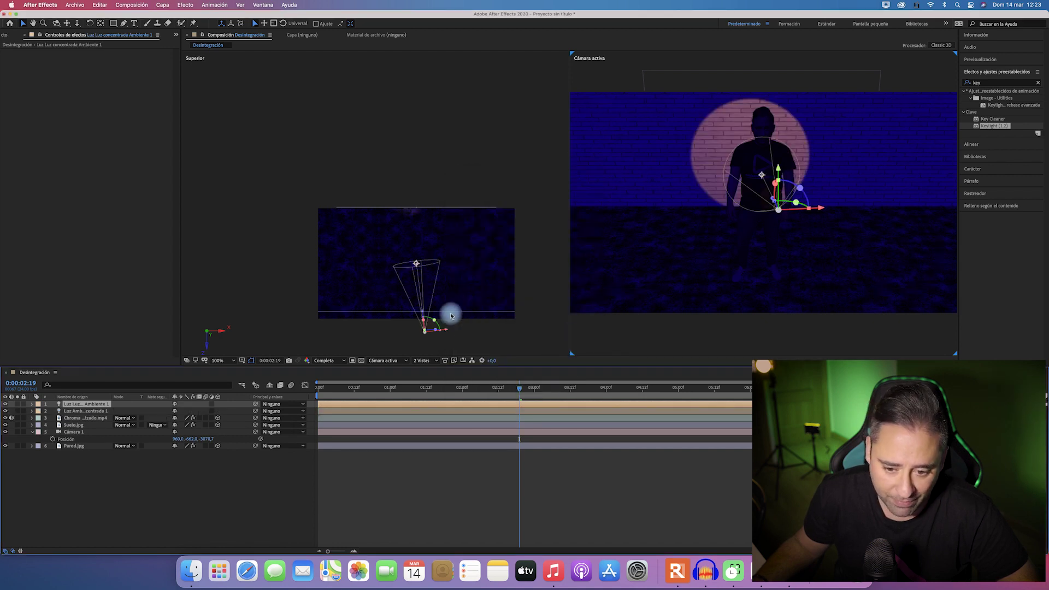
Step: Reframe the Top view and move the spotlight forward toward the presenter
{"action": "scroll", "coordinate": [441, 325], "scroll_direction": "down", "scroll_amount": 1}
{"action": "scroll", "coordinate": [437, 326], "scroll_direction": "up", "scroll_amount": 1}
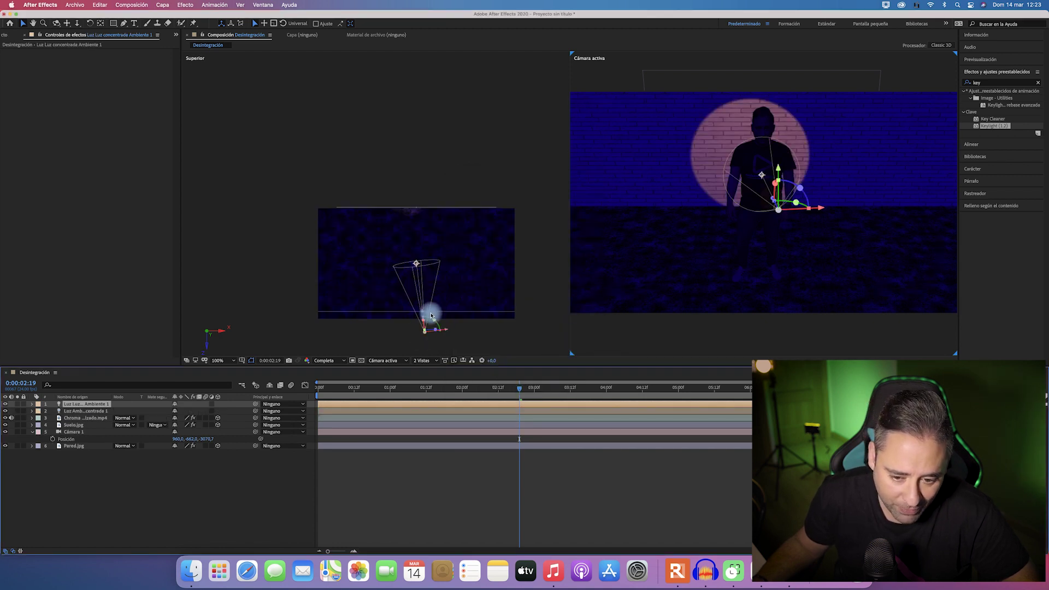
{"action": "left_click_drag", "start_coordinate": [370, 285], "coordinate": [371, 187]}
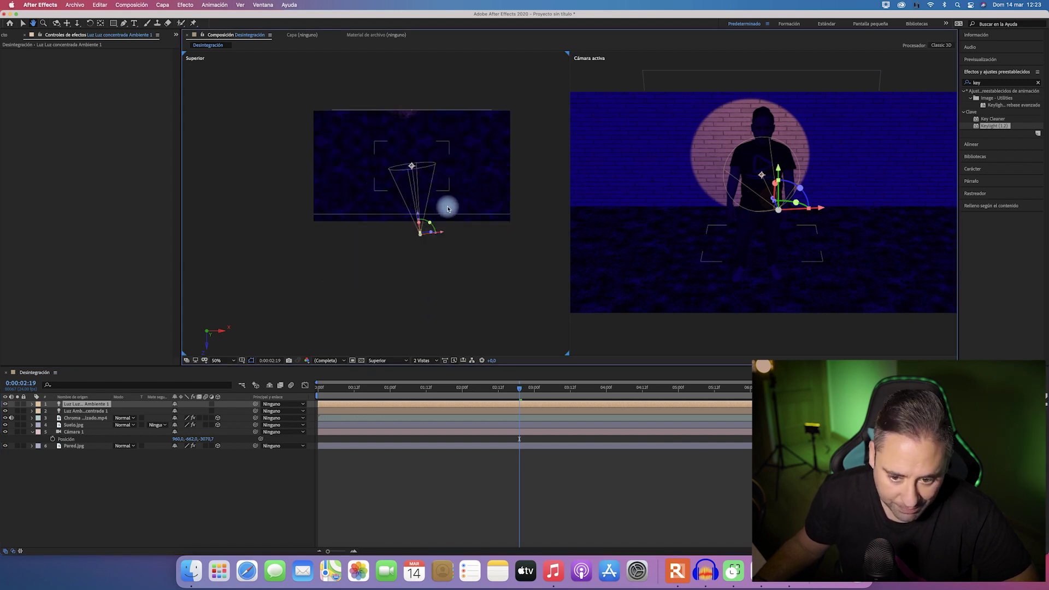
{"action": "key", "text": "v"}
{"action": "mouse_move", "coordinate": [420, 218]}
{"action": "left_mouse_down"}
{"action": "mouse_move", "coordinate": [452, 387]}
{"action": "mouse_move", "coordinate": [438, 349]}
{"action": "left_mouse_up"}
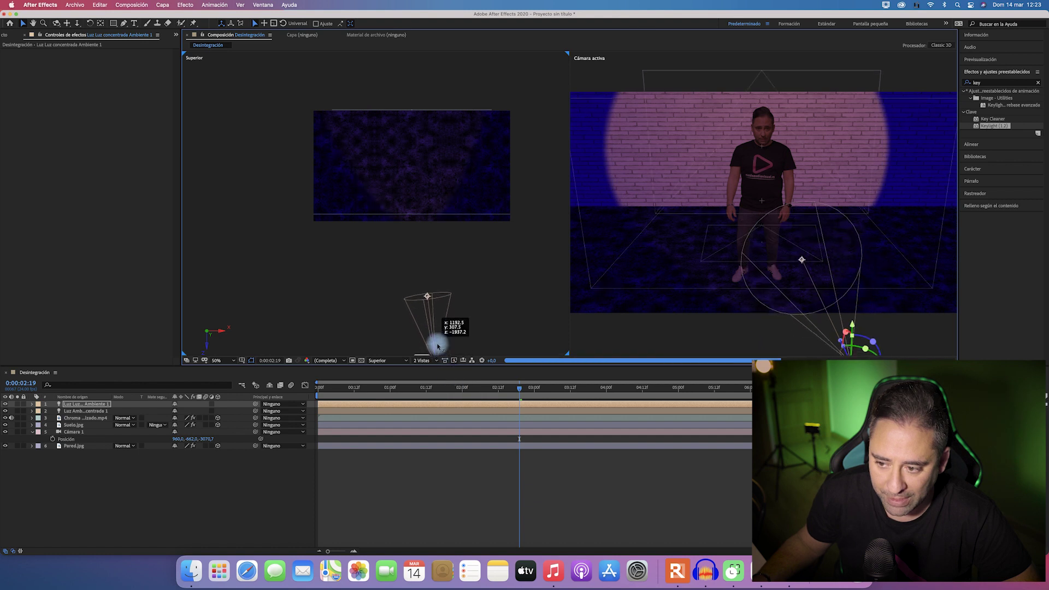
{"action": "left_click_drag", "start_coordinate": [438, 349], "coordinate": [437, 342]}
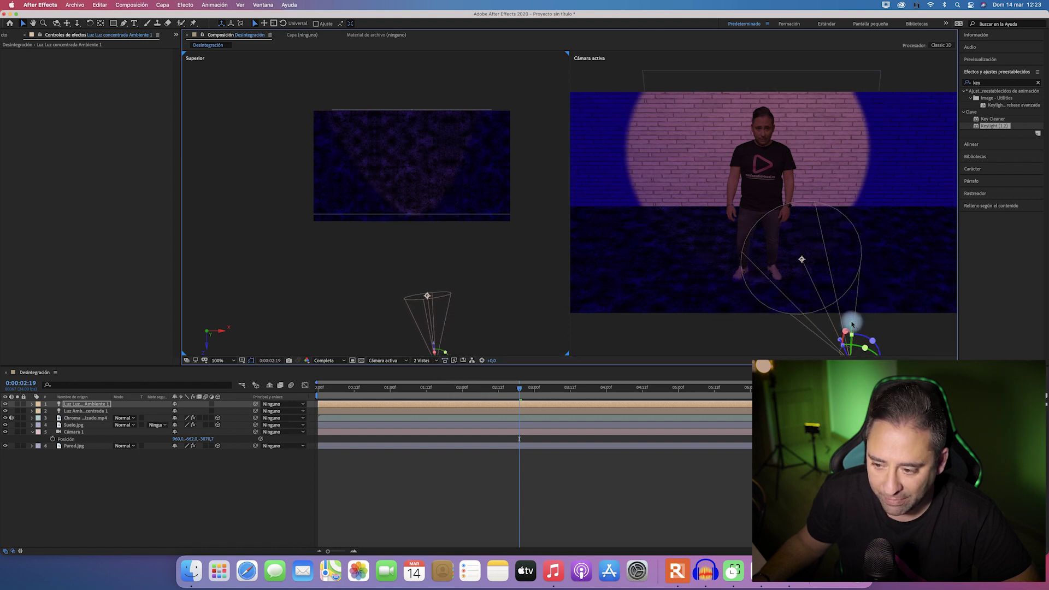
Step: Raise the spotlight's pool up the wall and tilt its cone toward the wall, accepting the auto-orientation warning
{"action": "mouse_move", "coordinate": [851, 324]}
{"action": "left_mouse_down"}
{"action": "mouse_move", "coordinate": [833, 208]}
{"action": "mouse_move", "coordinate": [852, 217]}
{"action": "left_mouse_up"}
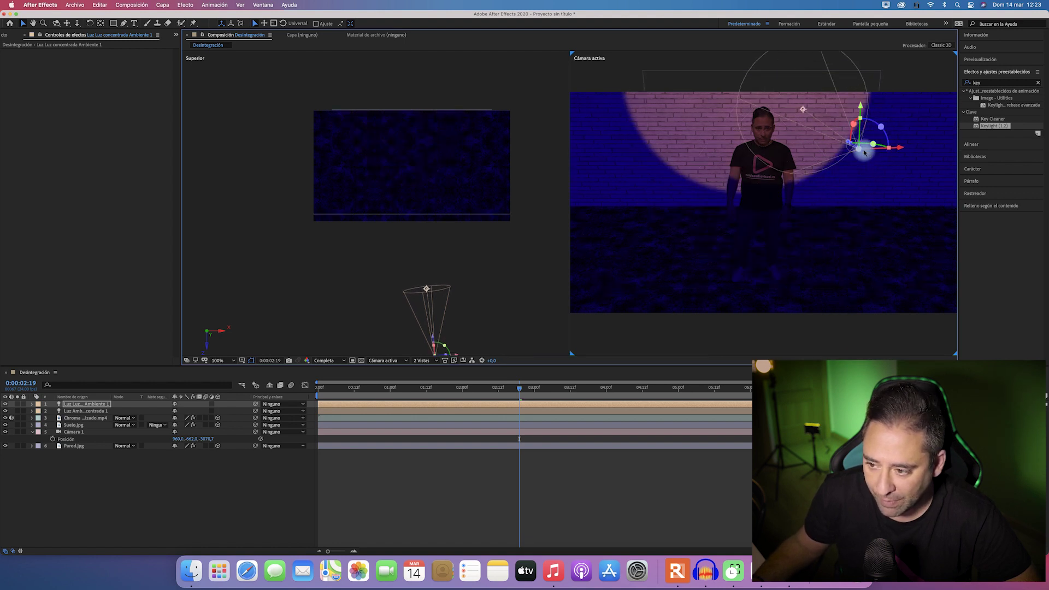
{"action": "left_click", "coordinate": [852, 123]}
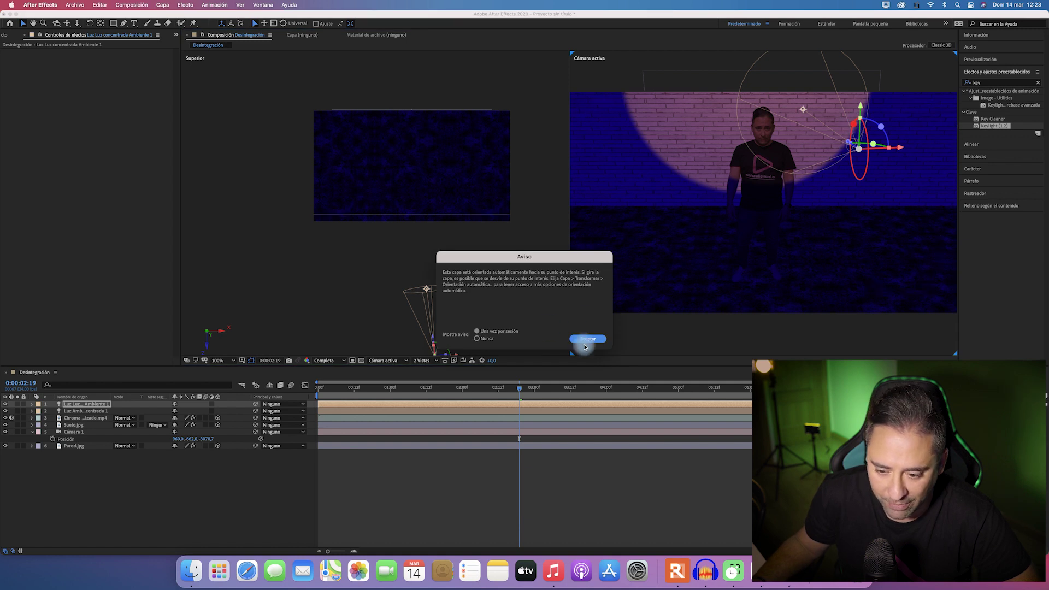
{"action": "left_click", "coordinate": [588, 339]}
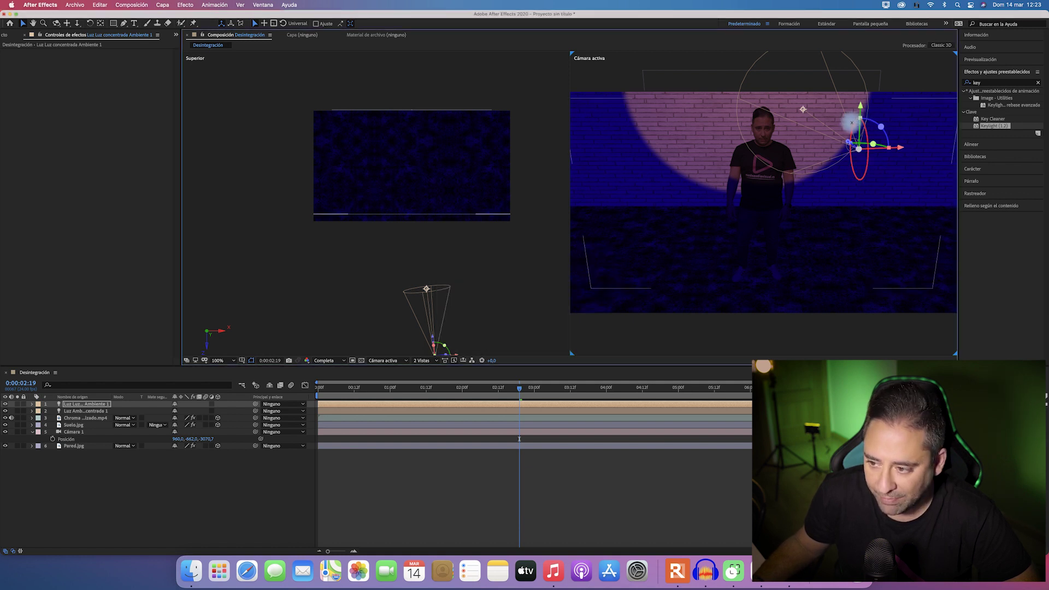
{"action": "left_click_drag", "start_coordinate": [859, 164], "coordinate": [861, 154]}
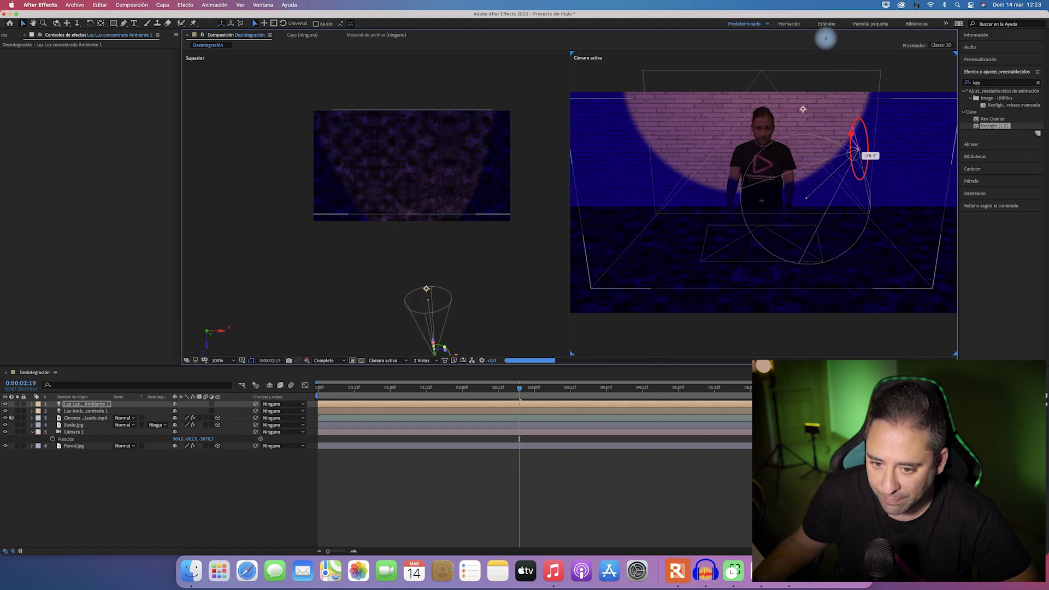
{"action": "mouse_move", "coordinate": [835, 65]}
{"action": "left_mouse_down"}
{"action": "mouse_move", "coordinate": [826, 37]}
{"action": "mouse_move", "coordinate": [825, 67]}
{"action": "left_mouse_up"}
Step: Raise the spotlight's Intensidad, set cone feather to 21% and cone angle to 67°
{"action": "double_click", "coordinate": [84, 404]}
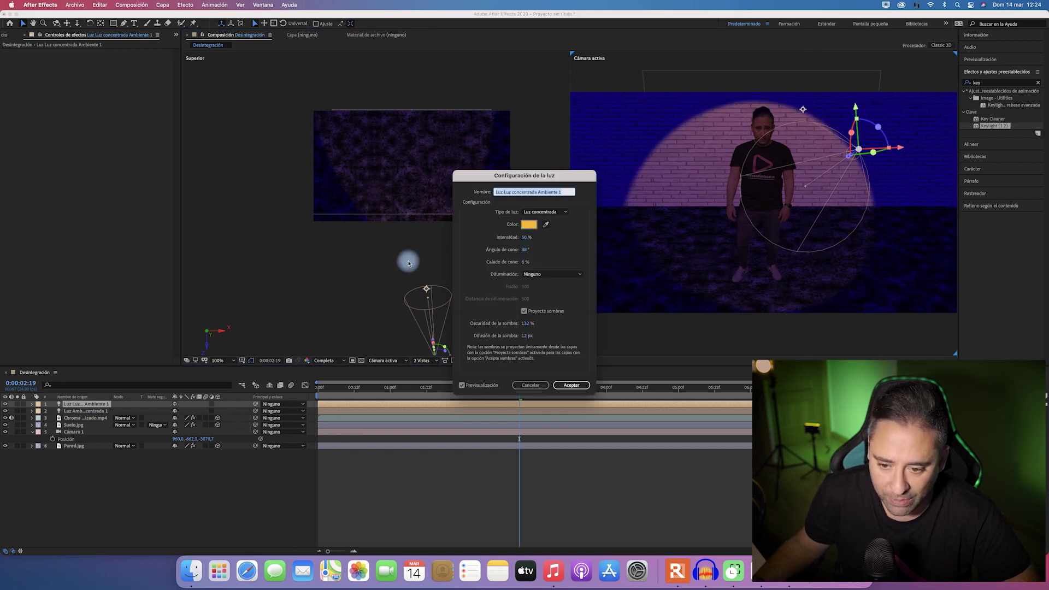
{"action": "mouse_move", "coordinate": [524, 238]}
{"action": "left_mouse_down"}
{"action": "mouse_move", "coordinate": [562, 236]}
{"action": "mouse_move", "coordinate": [517, 239]}
{"action": "left_mouse_up"}
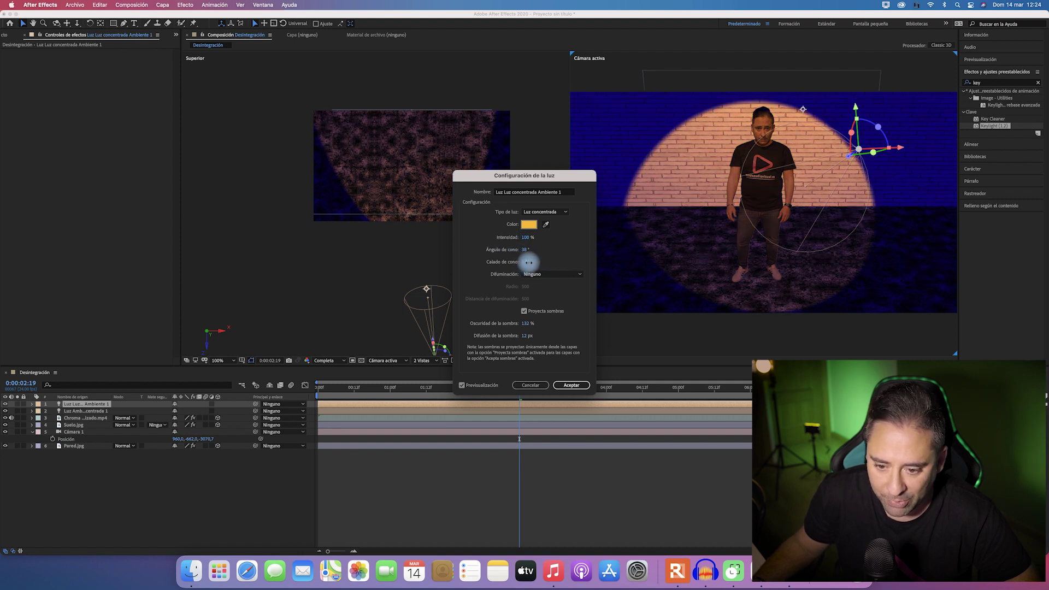
{"action": "left_click_drag", "start_coordinate": [528, 262], "coordinate": [551, 261]}
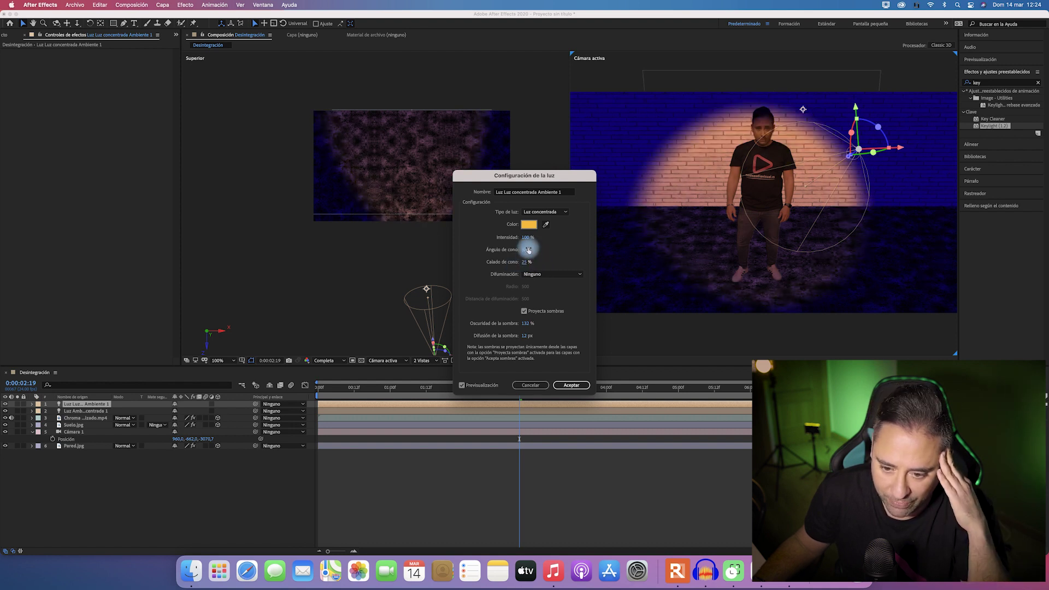
{"action": "left_click_drag", "start_coordinate": [526, 250], "coordinate": [538, 247]}
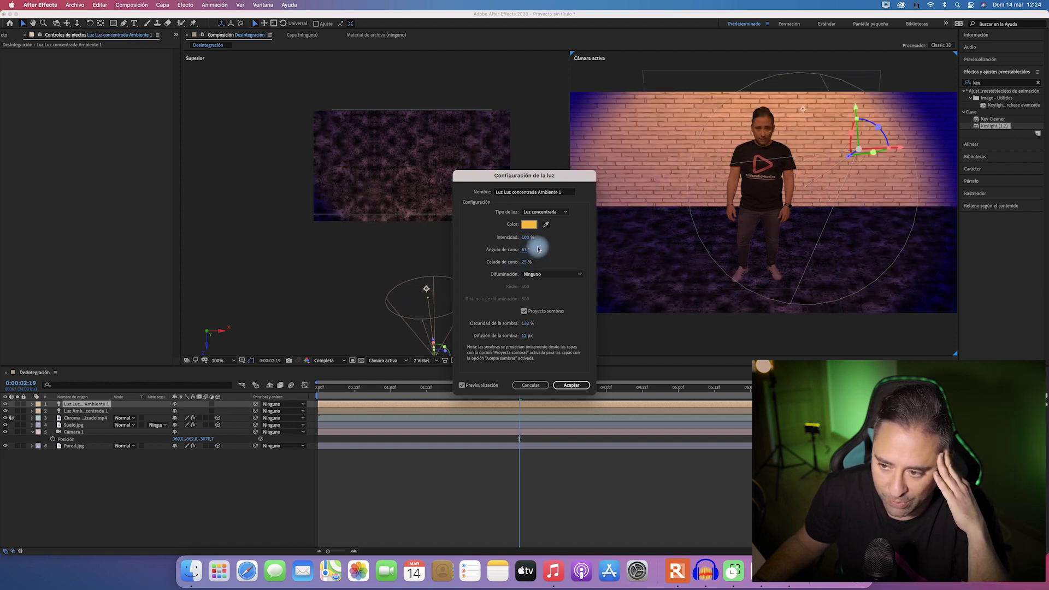
{"action": "left_click_drag", "start_coordinate": [534, 249], "coordinate": [520, 252]}
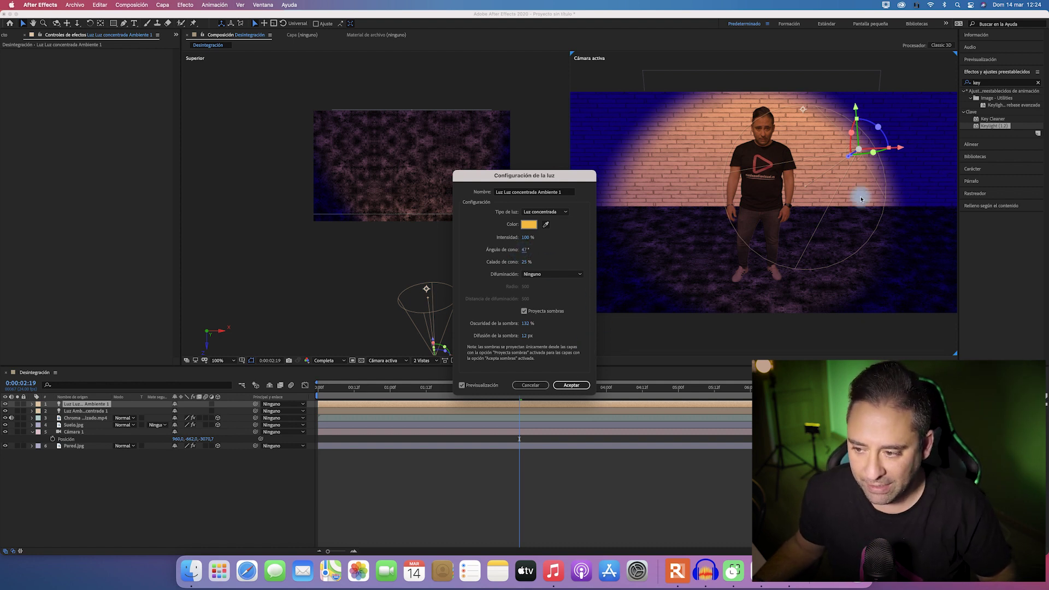
{"action": "left_click", "coordinate": [570, 385]}
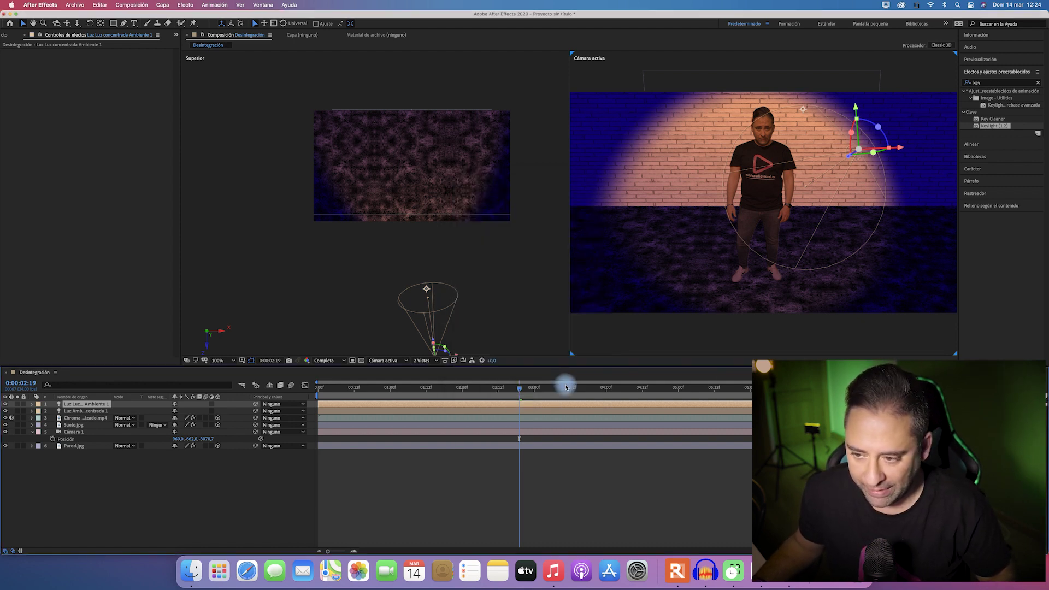
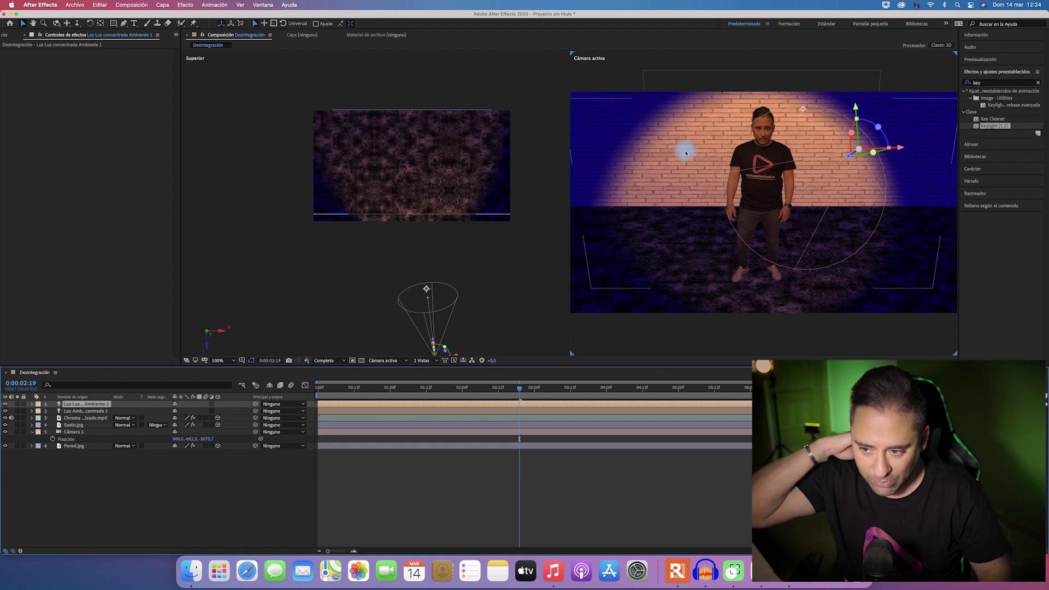
Step: Apply the Ruido noise effect to the Pared.jpg wall layer and preview it
{"action": "key", "text": "space"}
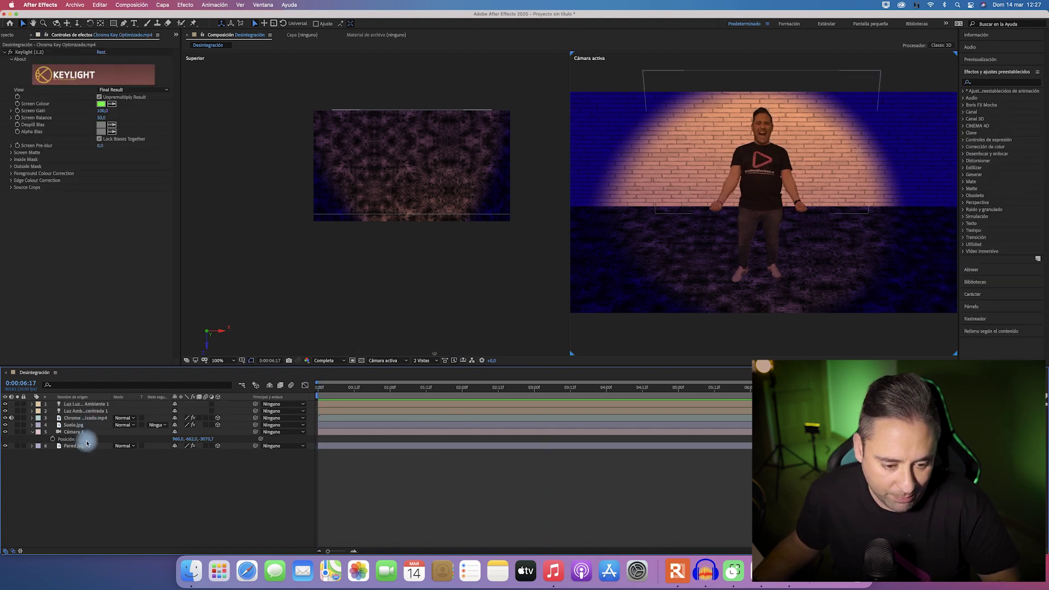
{"action": "left_click", "coordinate": [77, 425]}
{"action": "left_click", "coordinate": [81, 446]}
{"action": "left_click", "coordinate": [1002, 82]}
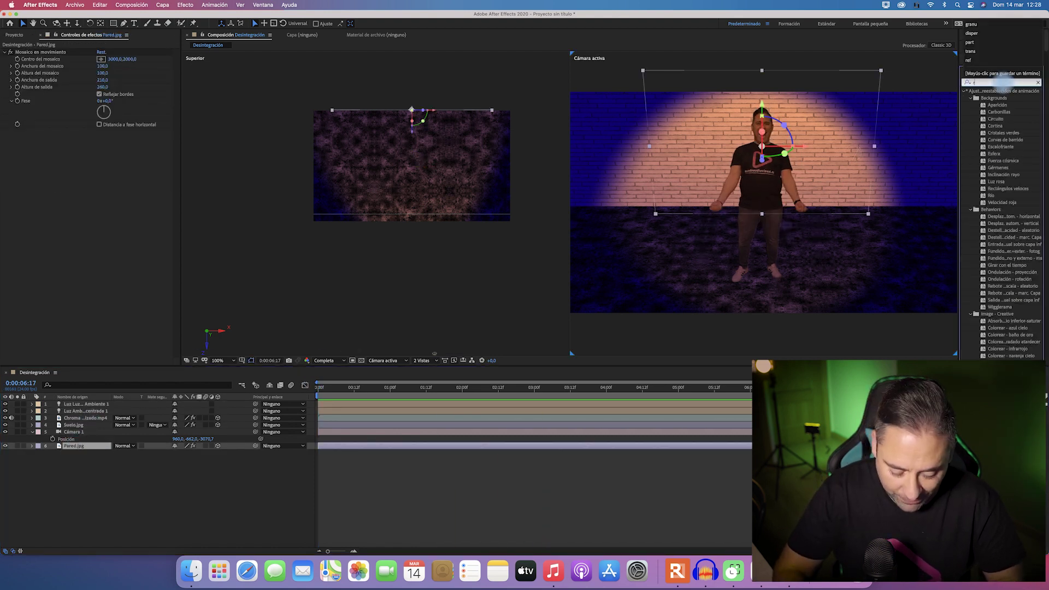
{"action": "type", "text": "ruid"}
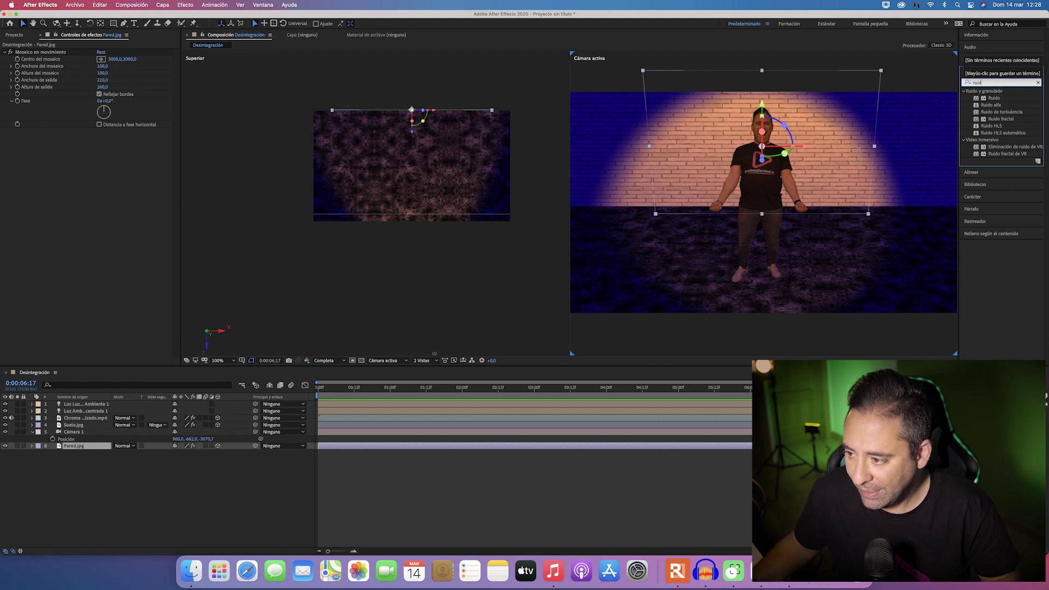
{"action": "left_click_drag", "start_coordinate": [994, 98], "coordinate": [733, 170]}
{"action": "key", "text": "space"}
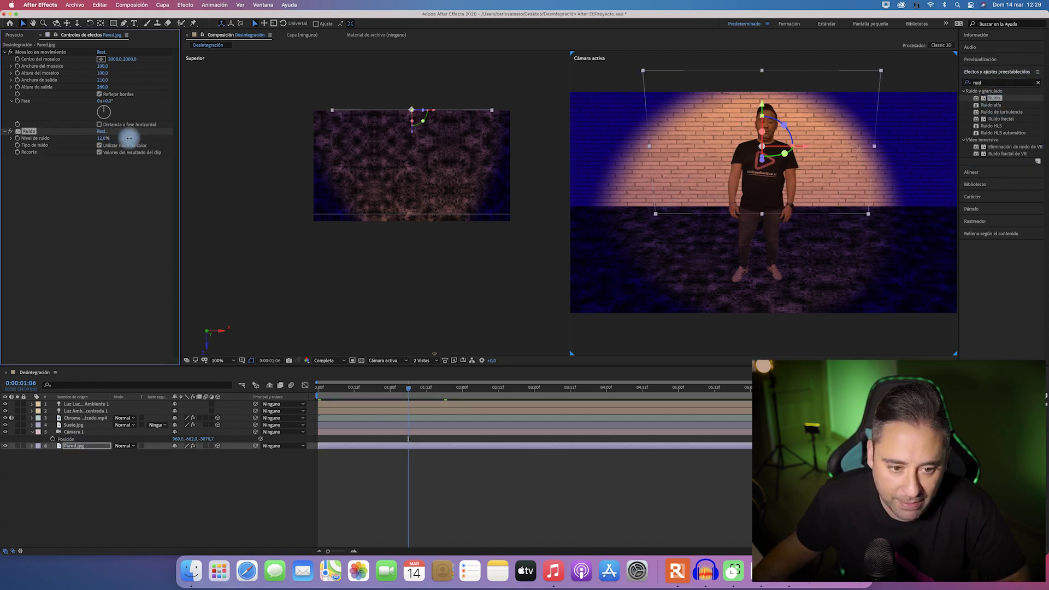
Step: Move Ruido above Mosaico en movimiento in the wall's effect stack
{"action": "left_click", "coordinate": [33, 137]}
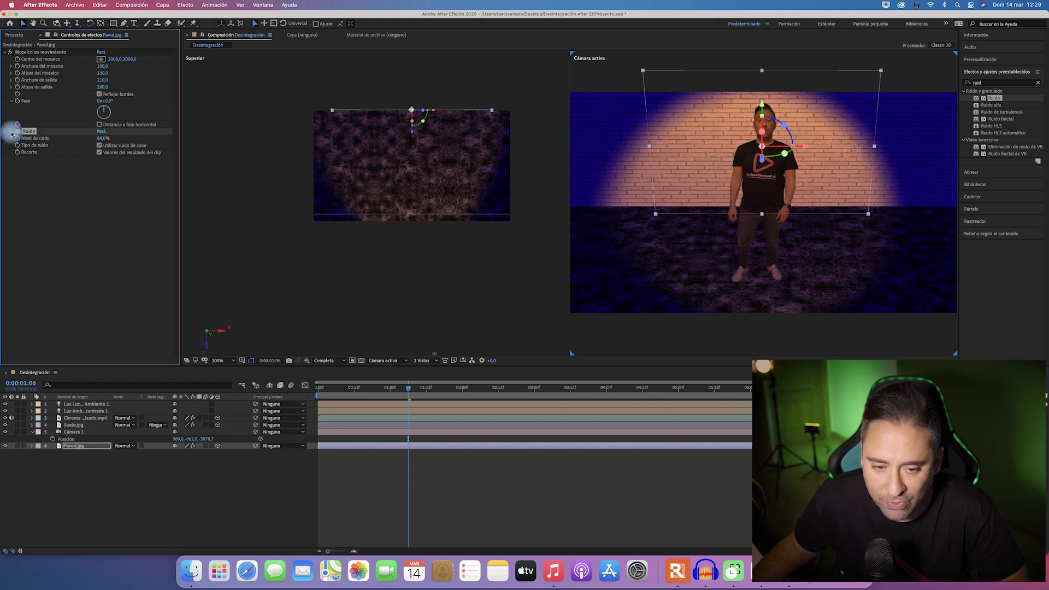
{"action": "left_click", "coordinate": [41, 132]}
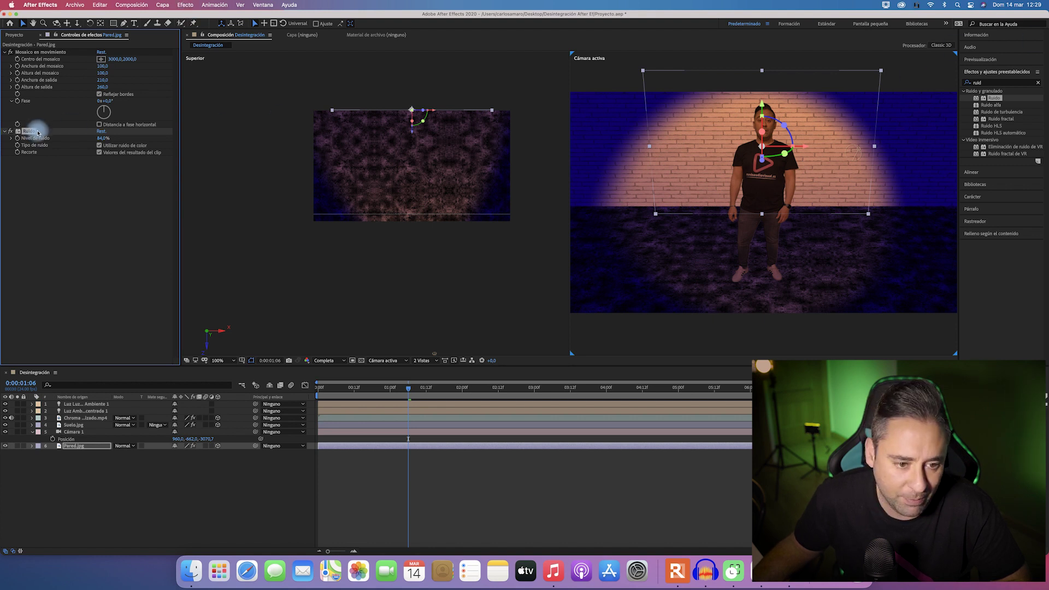
{"action": "left_click_drag", "start_coordinate": [38, 133], "coordinate": [50, 47]}
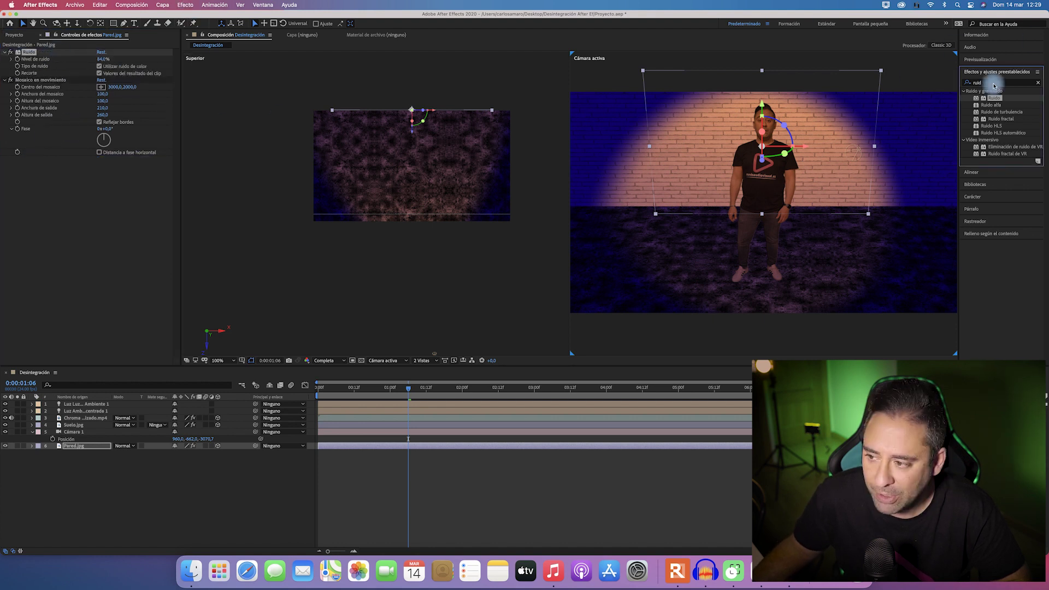
Step: Add Desenfoque gaussiano to the Pared.jpg layer
{"action": "key", "text": "super+a"}
{"action": "type", "text": "gaus"}
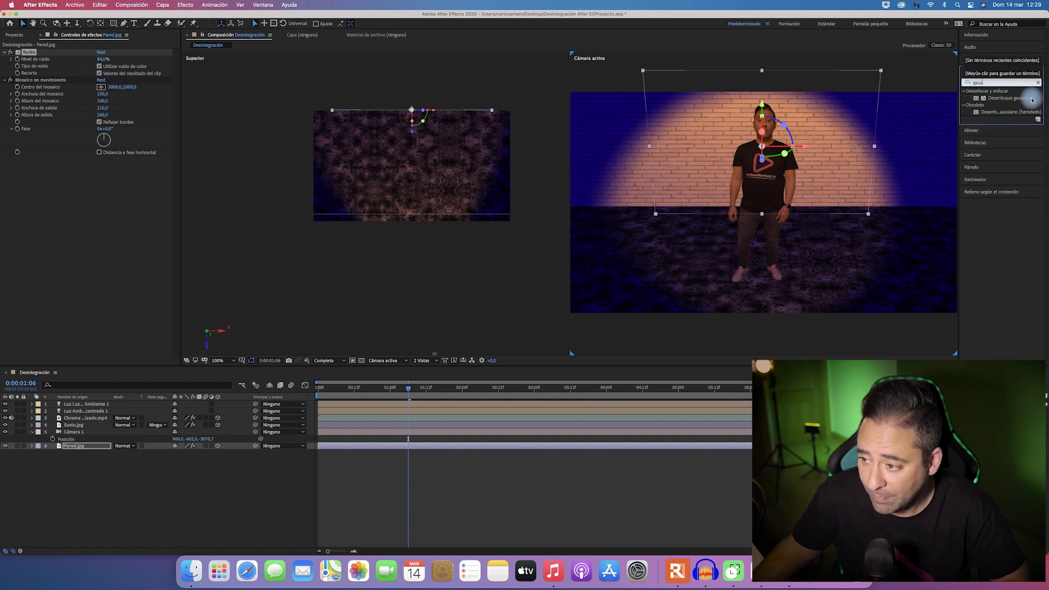
{"action": "left_click", "coordinate": [534, 241]}
{"action": "left_click_drag", "start_coordinate": [90, 441], "coordinate": [88, 442]}
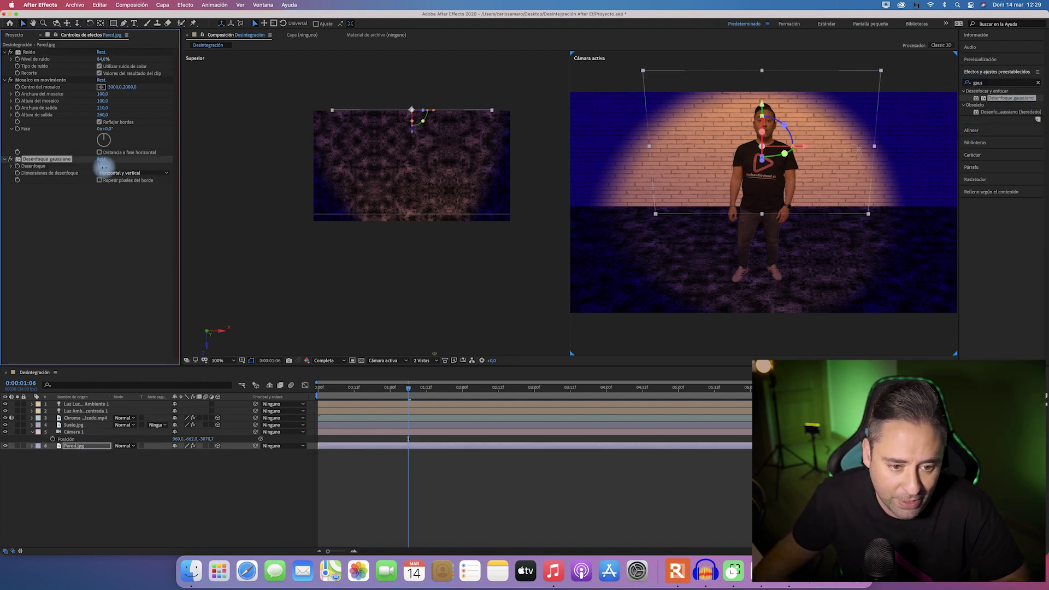
{"action": "left_click_drag", "start_coordinate": [104, 166], "coordinate": [105, 166]}
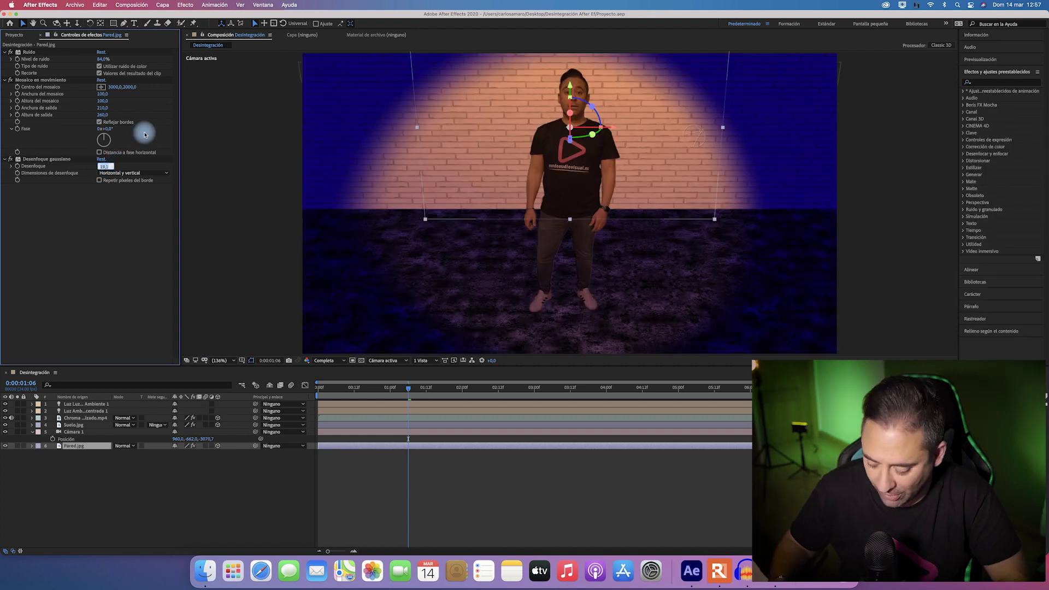
Step: Set the wall blur to 20 and preview the comp from the start at one-third resolution
{"action": "key", "text": "Return"}
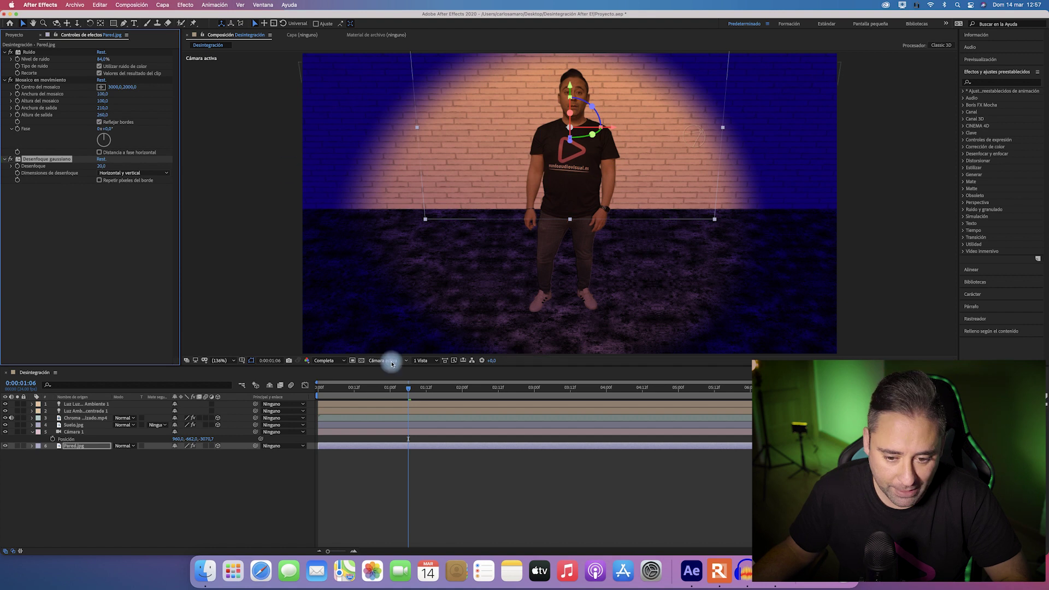
{"action": "left_click", "coordinate": [329, 362]}
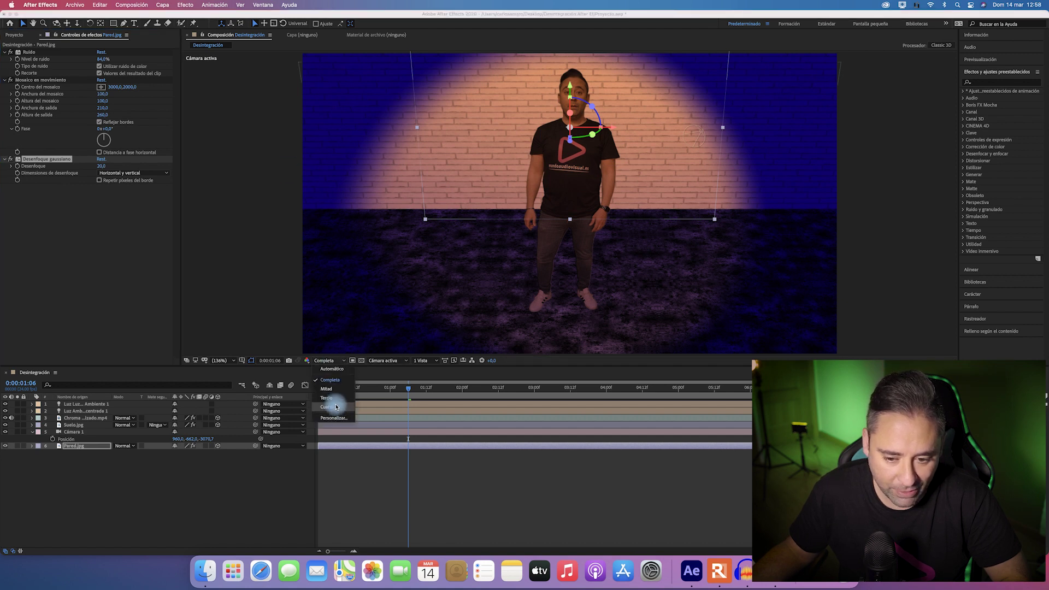
{"action": "left_click", "coordinate": [336, 407]}
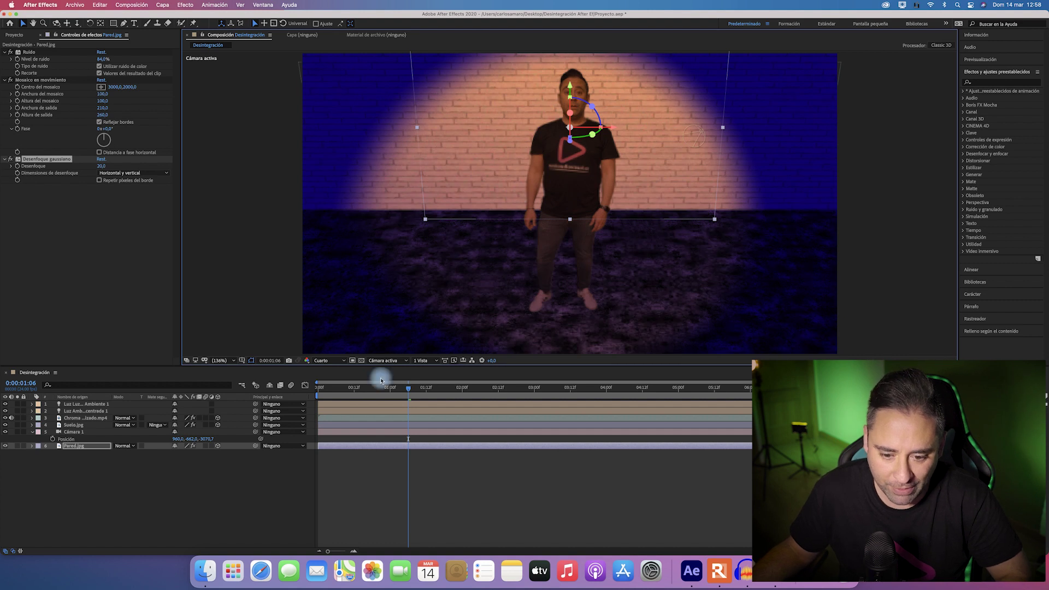
{"action": "left_click_drag", "start_coordinate": [388, 388], "coordinate": [317, 383]}
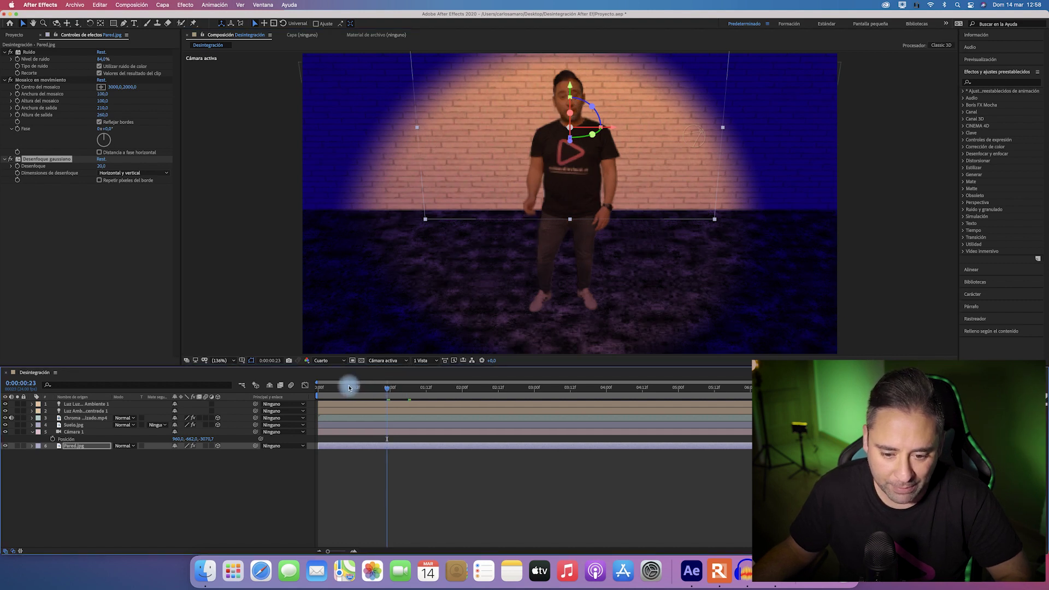
{"action": "left_click", "coordinate": [336, 386]}
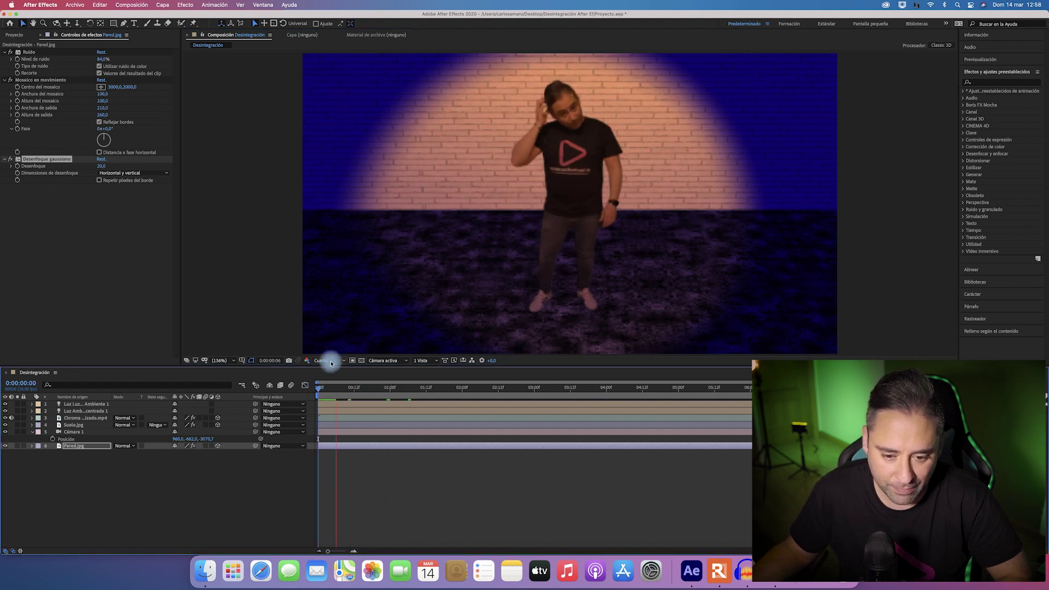
{"action": "left_click", "coordinate": [327, 360]}
{"action": "left_click", "coordinate": [332, 399]}
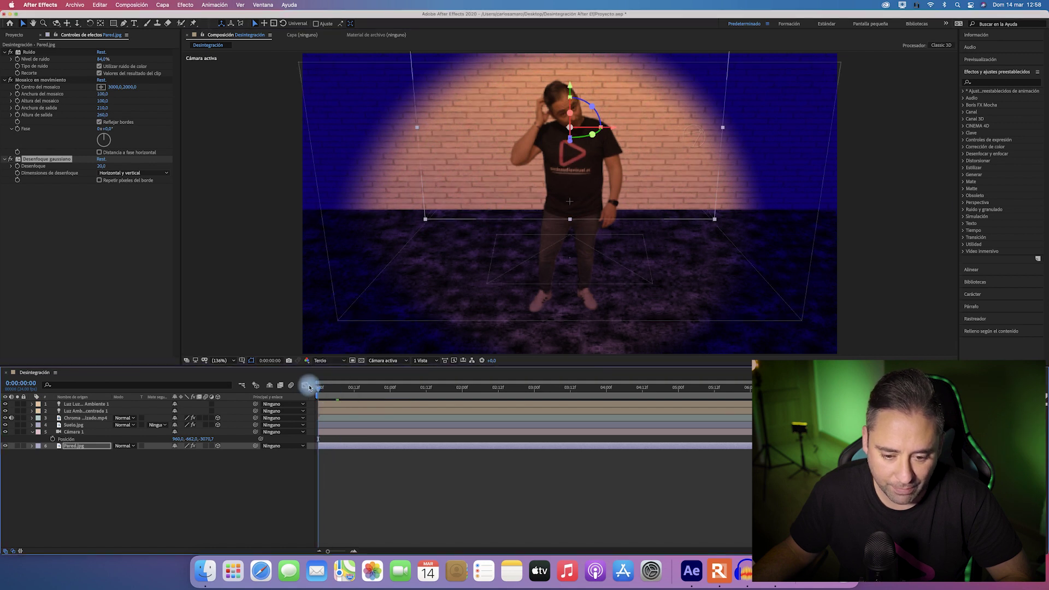
{"action": "left_click", "coordinate": [322, 383]}
{"action": "key", "text": "space"}
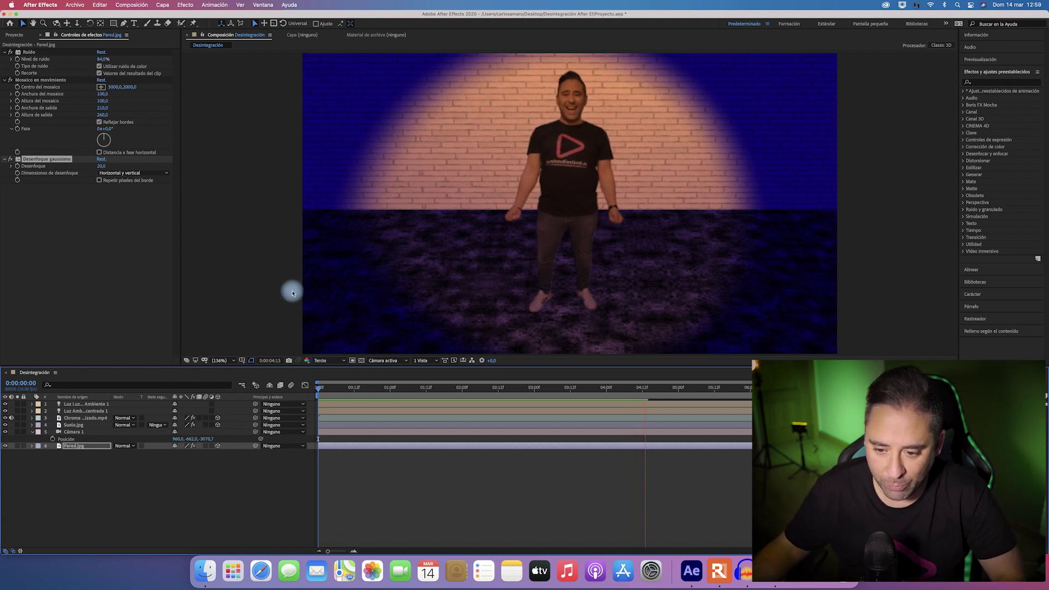
{"action": "key", "text": "space"}
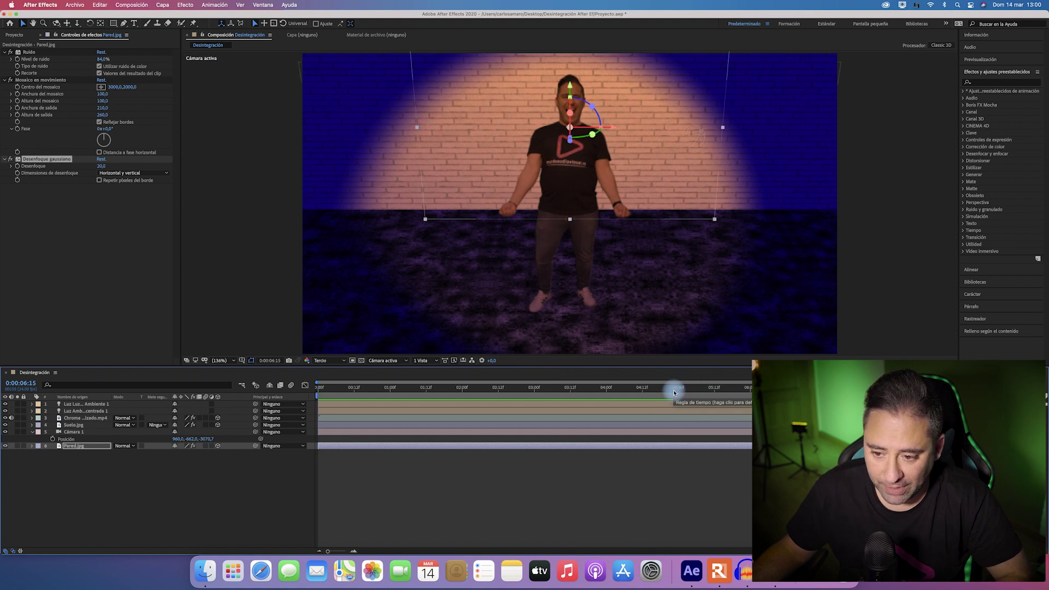
Step: Lower Ruido's Nivel de ruido to 50 at 0:00:04:22 and replay the preview
{"action": "left_click", "coordinate": [672, 390]}
{"action": "left_click", "coordinate": [102, 59]}
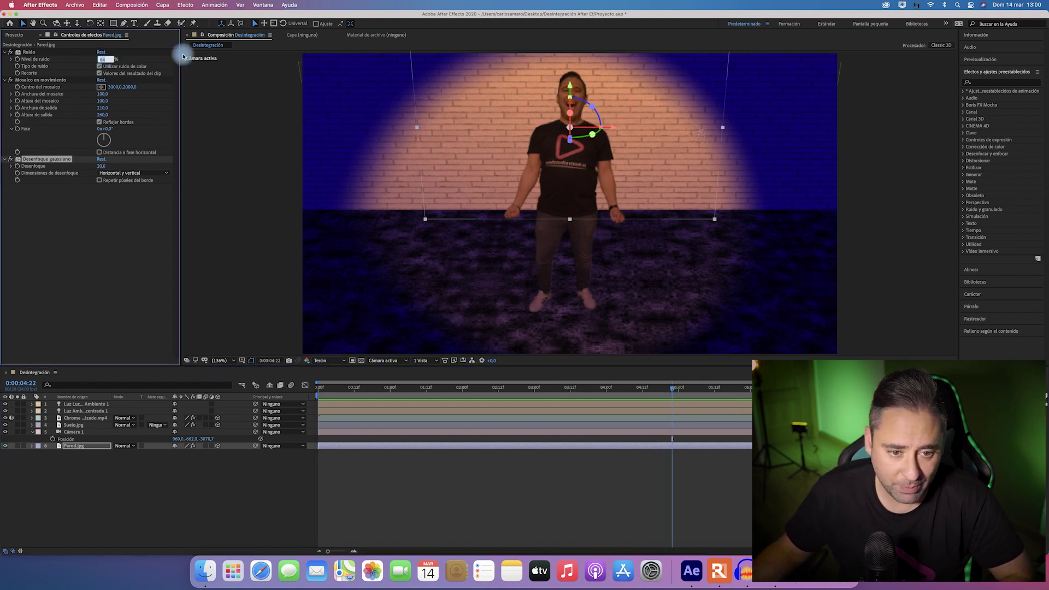
{"action": "type", "text": "50"}
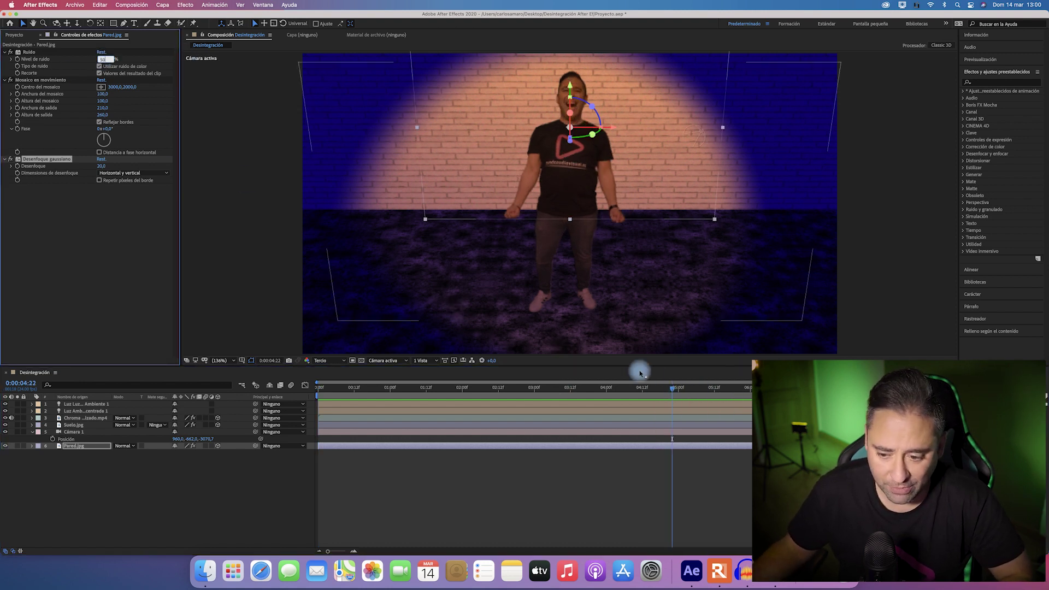
{"action": "key", "text": "Return"}
{"action": "key", "text": "space"}
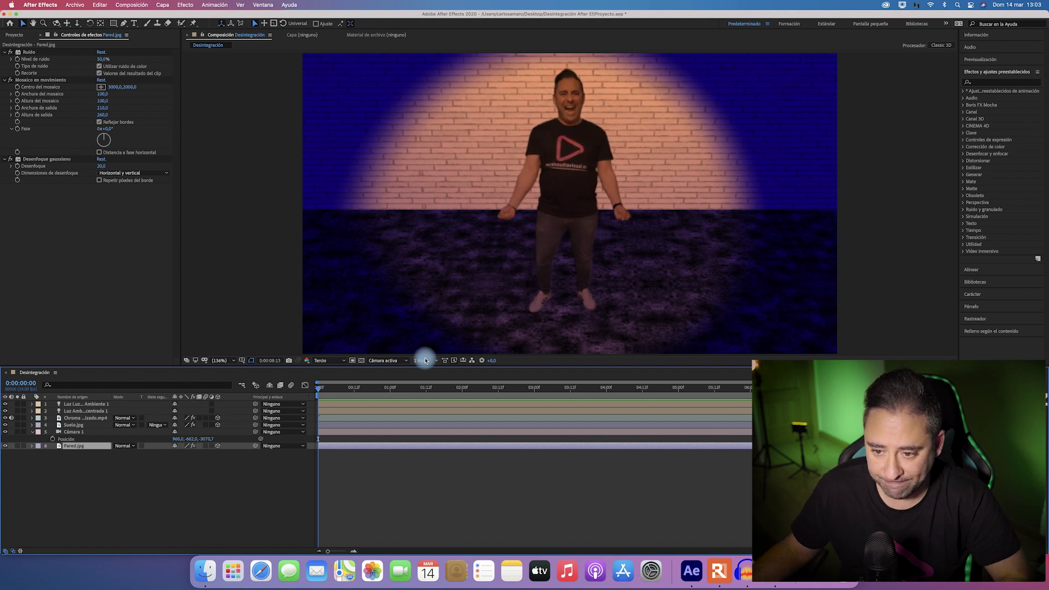
Step: Create a new spot light layer with colour FFFFFF
{"action": "key", "text": "space"}
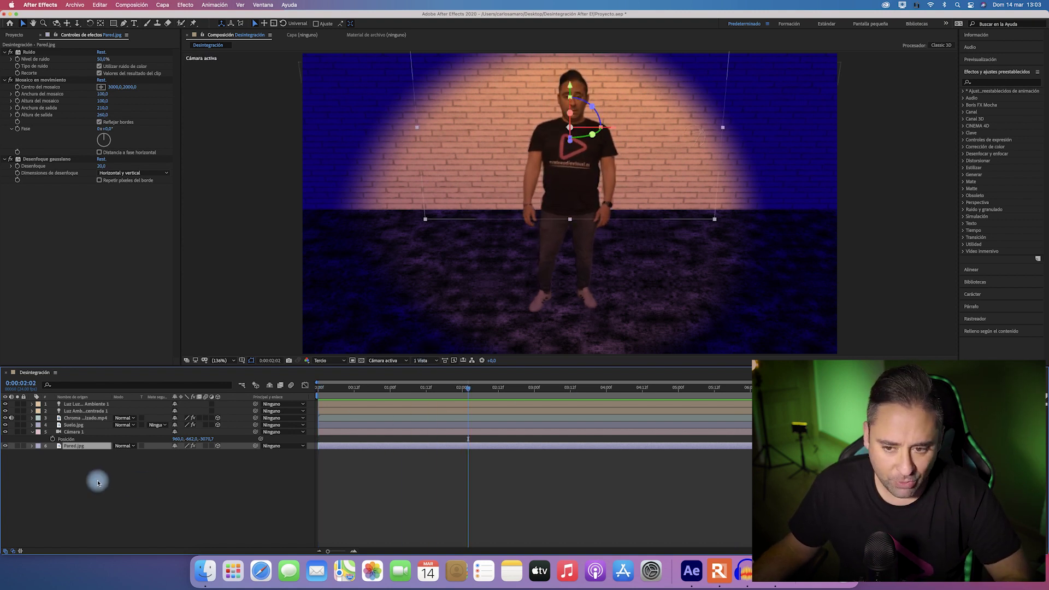
{"action": "left_click", "coordinate": [98, 482]}
{"action": "right_click", "coordinate": [58, 480]}
{"action": "mouse_move", "coordinate": [71, 452]}
{"action": "left_click", "coordinate": [196, 467]}
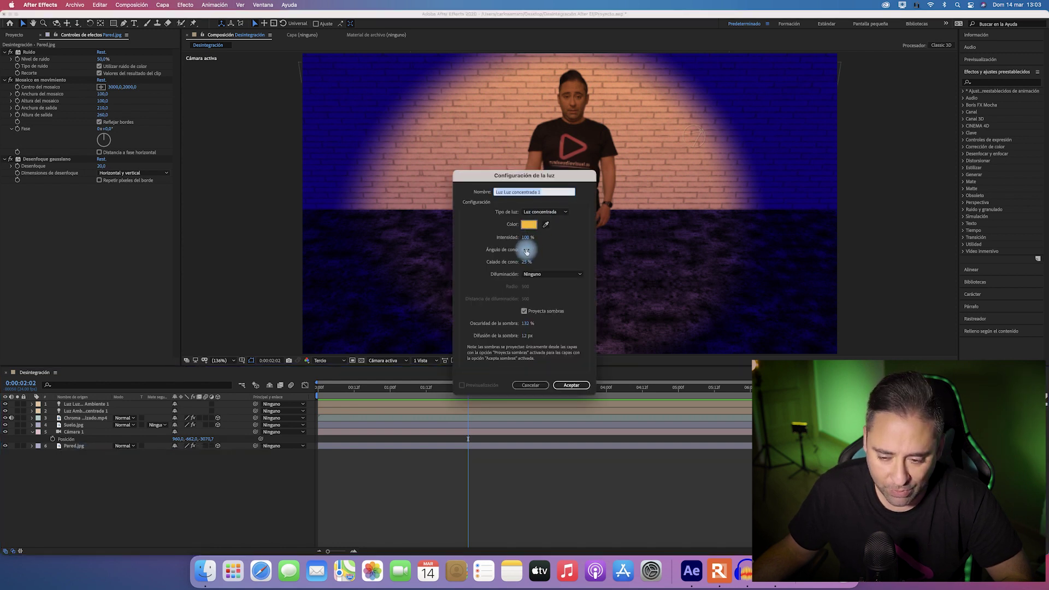
{"action": "left_click_drag", "start_coordinate": [526, 251], "coordinate": [522, 250]}
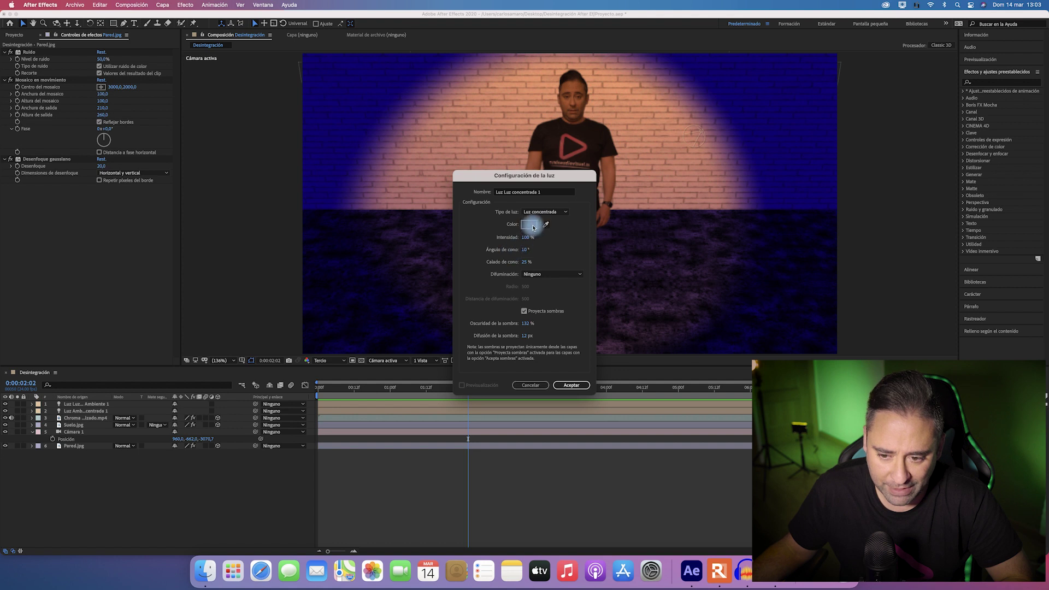
{"action": "left_click", "coordinate": [530, 225]}
{"action": "type", "text": "FFFFFF"}
{"action": "key", "text": "Tab"}
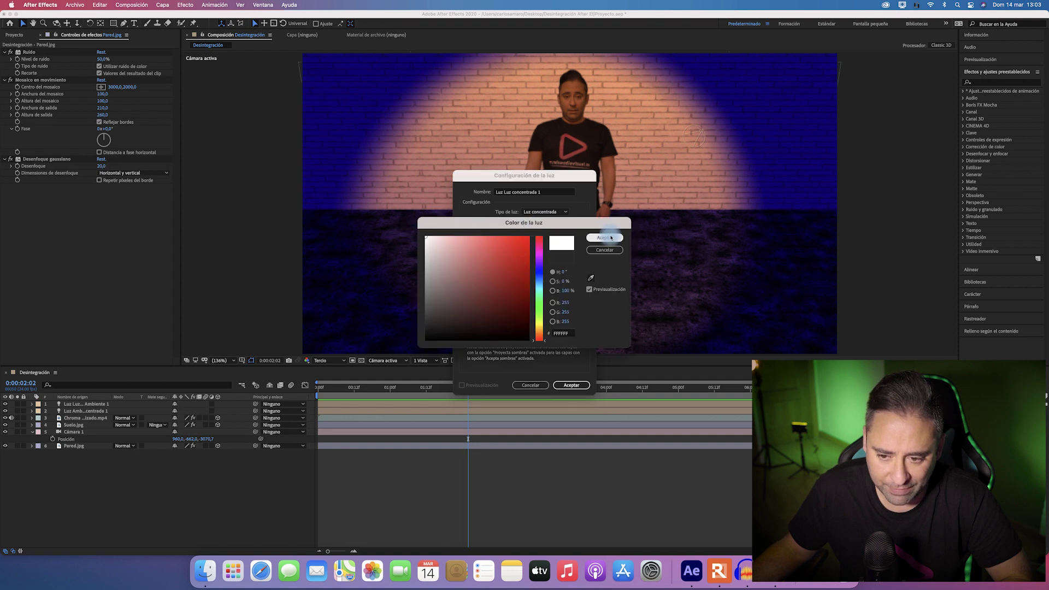
{"action": "left_click", "coordinate": [604, 238]}
{"action": "left_click", "coordinate": [571, 385]}
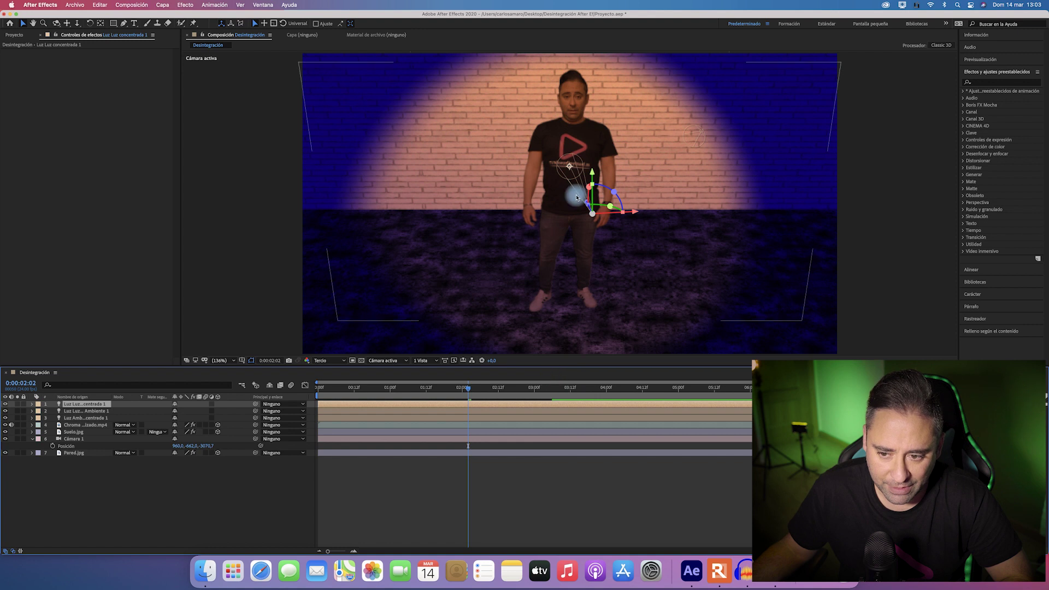
Step: Move the spot light up and right, and switch the viewer to 2 Vistas
{"action": "left_click_drag", "start_coordinate": [591, 214], "coordinate": [598, 206]}
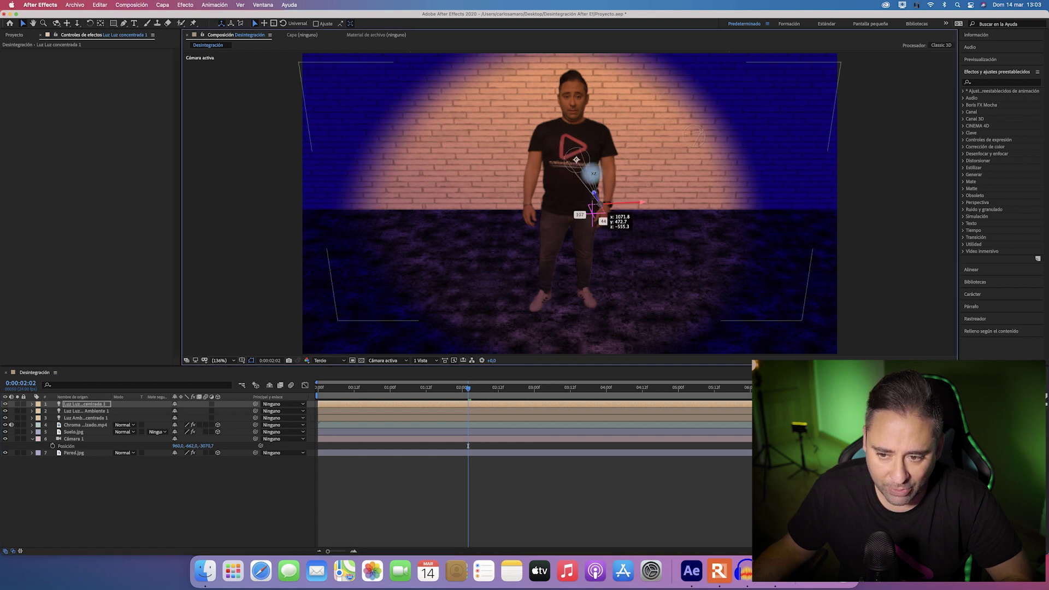
{"action": "left_click", "coordinate": [421, 361]}
{"action": "left_click", "coordinate": [429, 371]}
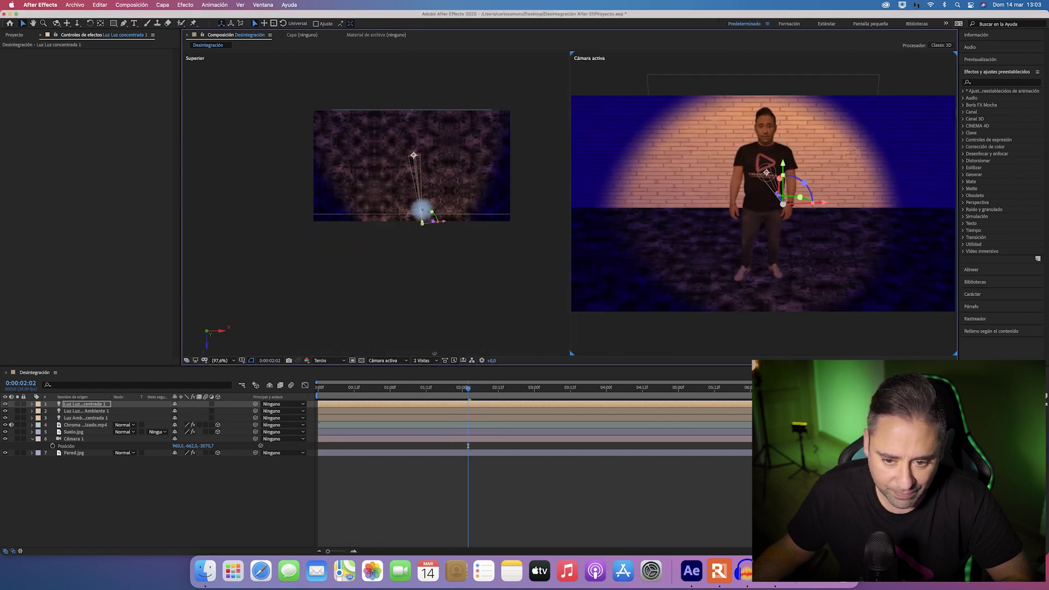
Step: Reposition the spotlight in the Superior and camera views and tilt it toward the presenter's head
{"action": "mouse_move", "coordinate": [420, 206]}
{"action": "left_mouse_down"}
{"action": "mouse_move", "coordinate": [471, 384]}
{"action": "mouse_move", "coordinate": [455, 341]}
{"action": "left_mouse_up"}
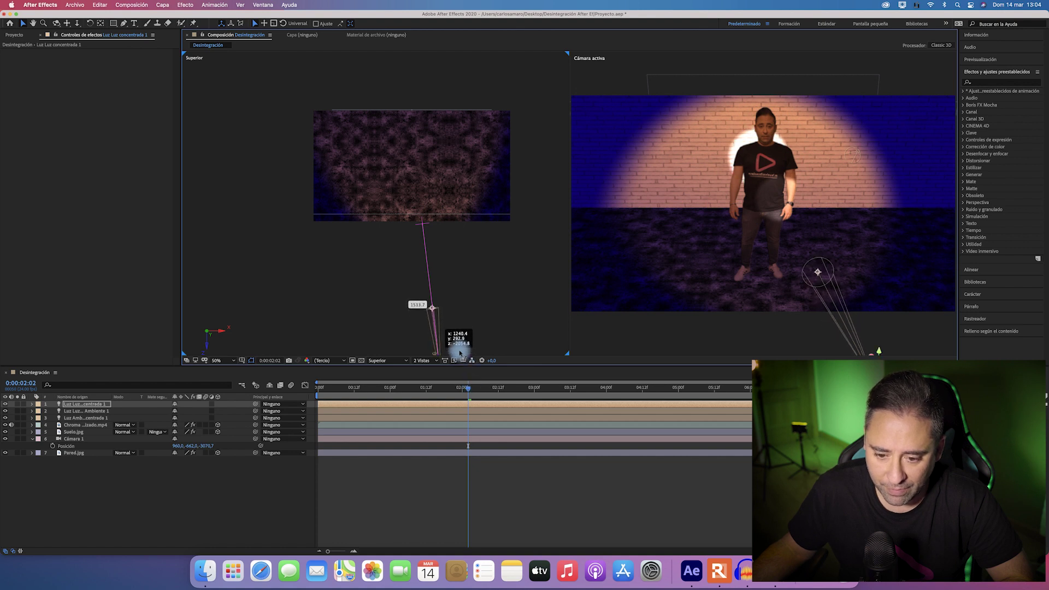
{"action": "left_click_drag", "start_coordinate": [454, 341], "coordinate": [454, 340]}
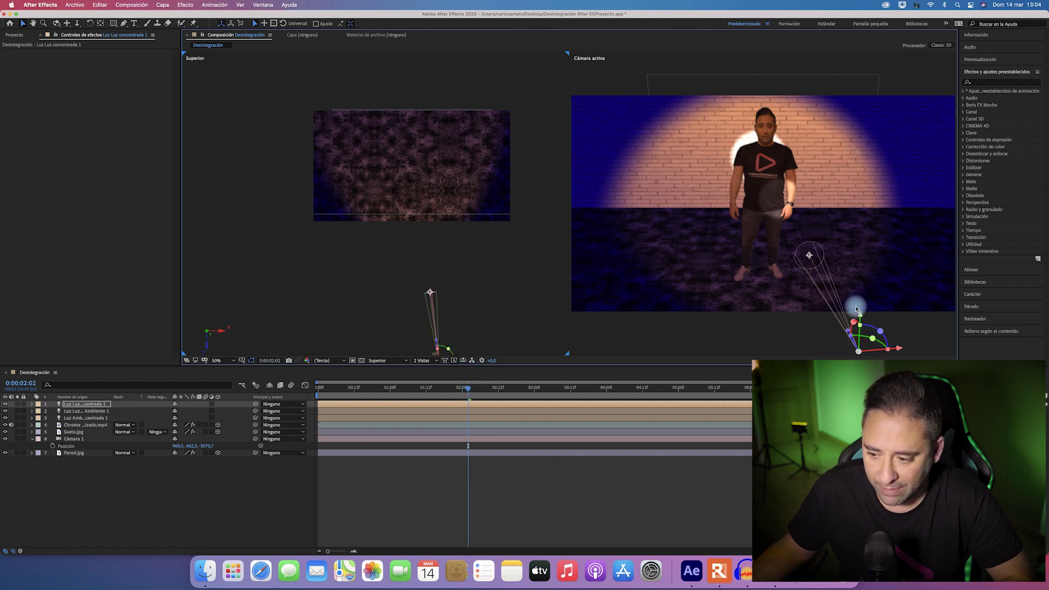
{"action": "mouse_move", "coordinate": [848, 221]}
{"action": "left_mouse_down"}
{"action": "mouse_move", "coordinate": [848, 274]}
{"action": "mouse_move", "coordinate": [877, 62]}
{"action": "left_mouse_up"}
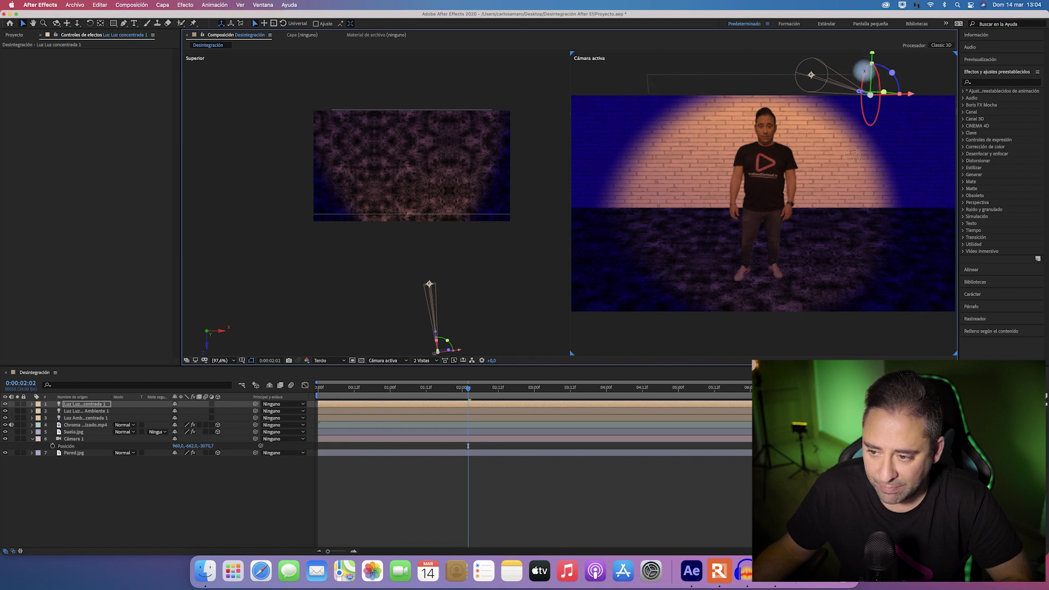
{"action": "left_click", "coordinate": [864, 71]}
{"action": "left_click", "coordinate": [599, 344]}
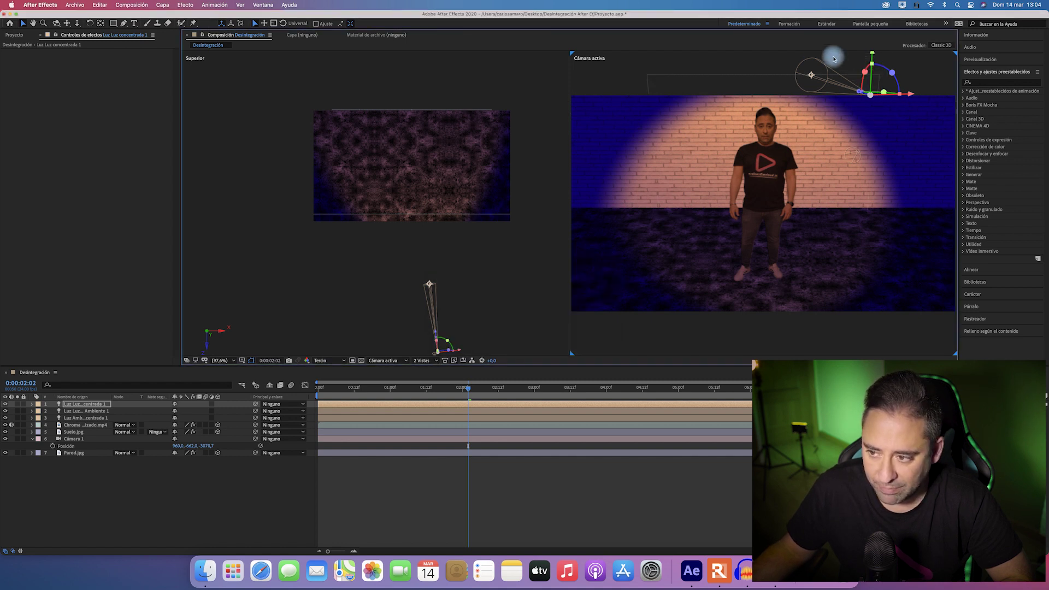
{"action": "left_click_drag", "start_coordinate": [864, 67], "coordinate": [853, 28]}
{"action": "left_click_drag", "start_coordinate": [908, 97], "coordinate": [905, 97]}
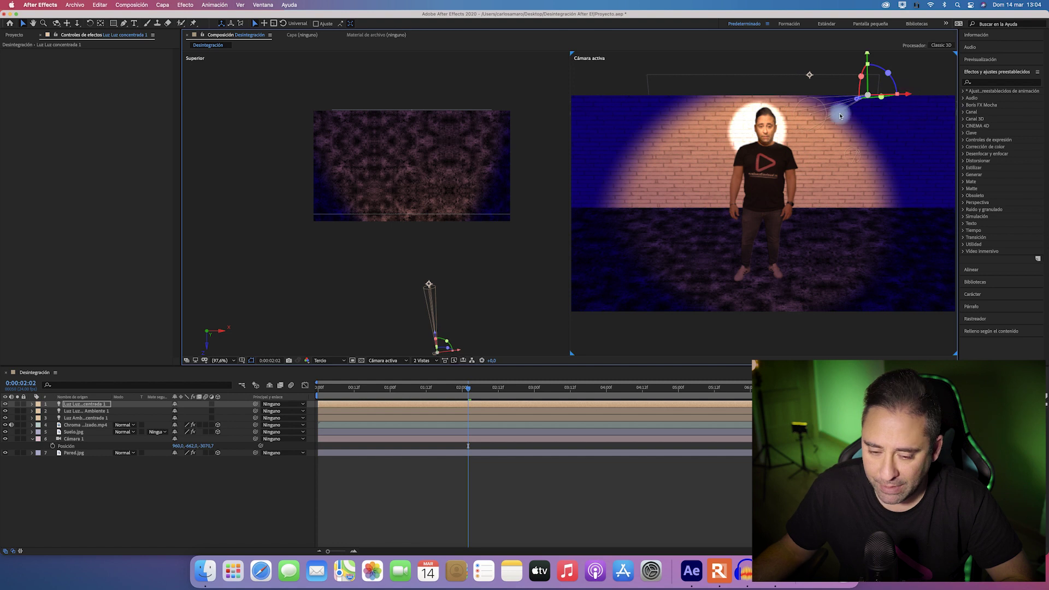
Step: Raise the spotlight intensity to about 59% and move it higher in the overhead view
{"action": "key", "text": "super+shift+alt+l"}
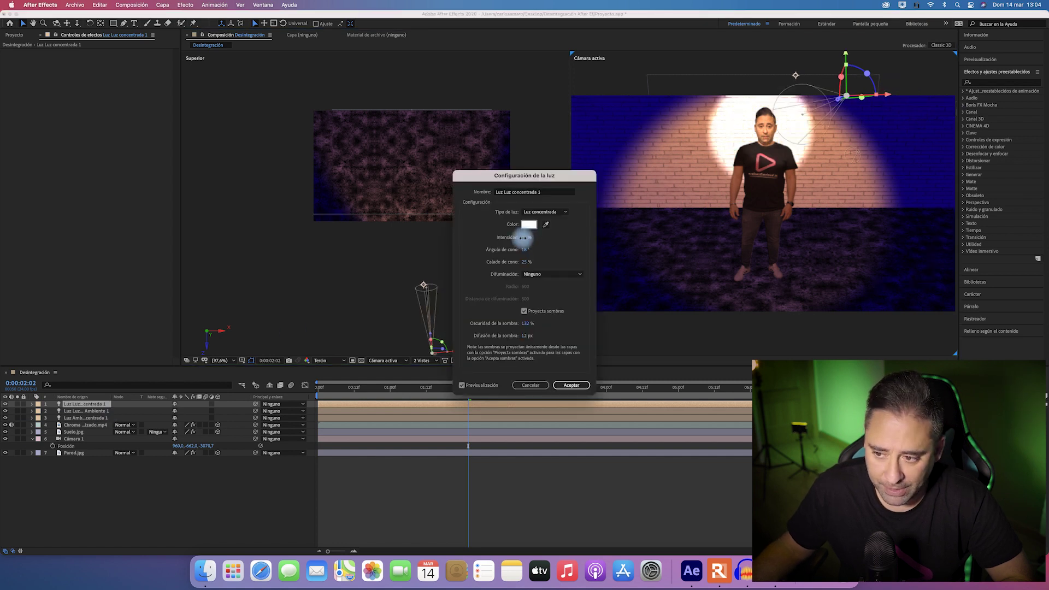
{"action": "left_click_drag", "start_coordinate": [499, 242], "coordinate": [505, 243]}
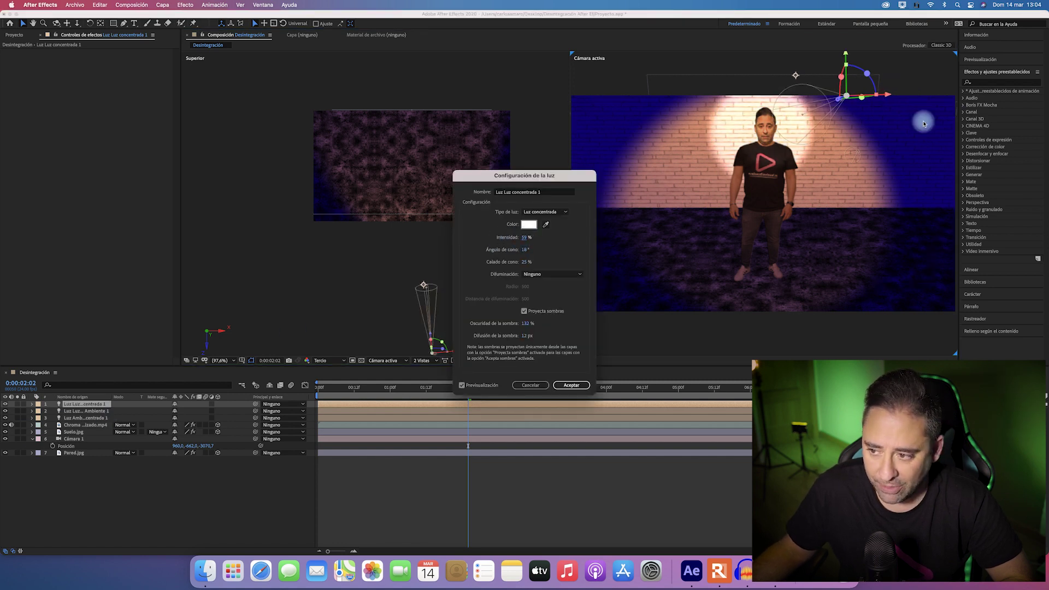
{"action": "key", "text": "Return"}
{"action": "mouse_move", "coordinate": [424, 284]}
{"action": "left_mouse_down"}
{"action": "mouse_move", "coordinate": [415, 271]}
{"action": "mouse_move", "coordinate": [427, 283]}
{"action": "left_mouse_up"}
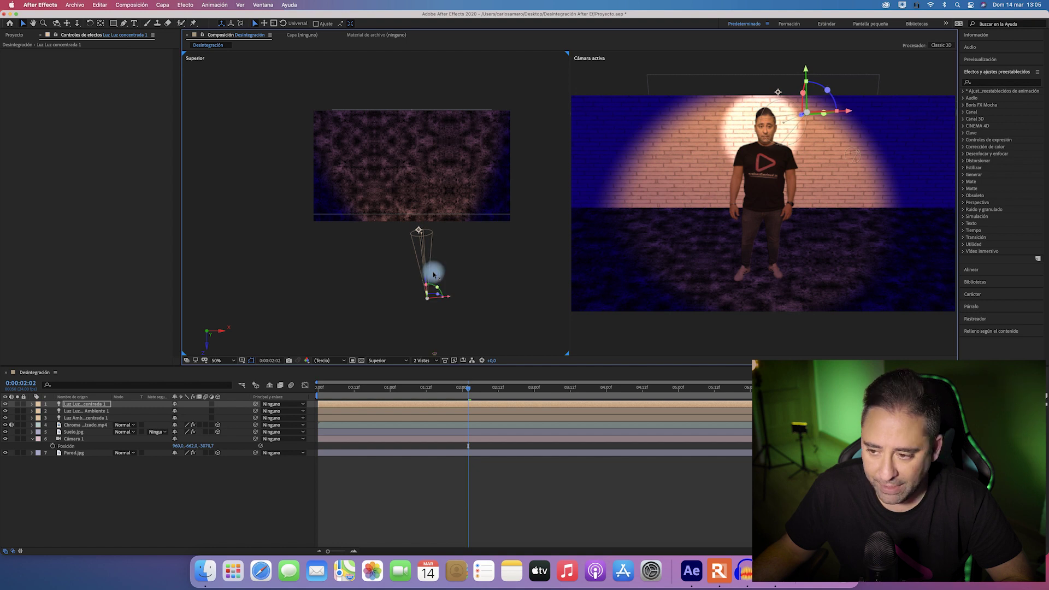
{"action": "key", "text": "super+shift+y"}
{"action": "left_click_drag", "start_coordinate": [524, 237], "coordinate": [517, 237]}
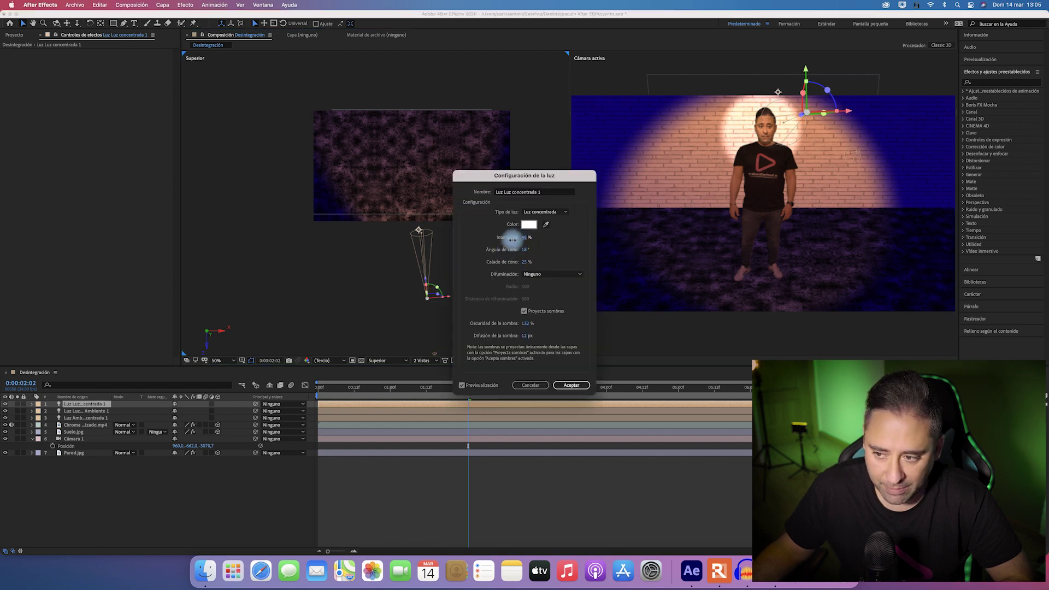
{"action": "left_click", "coordinate": [571, 385]}
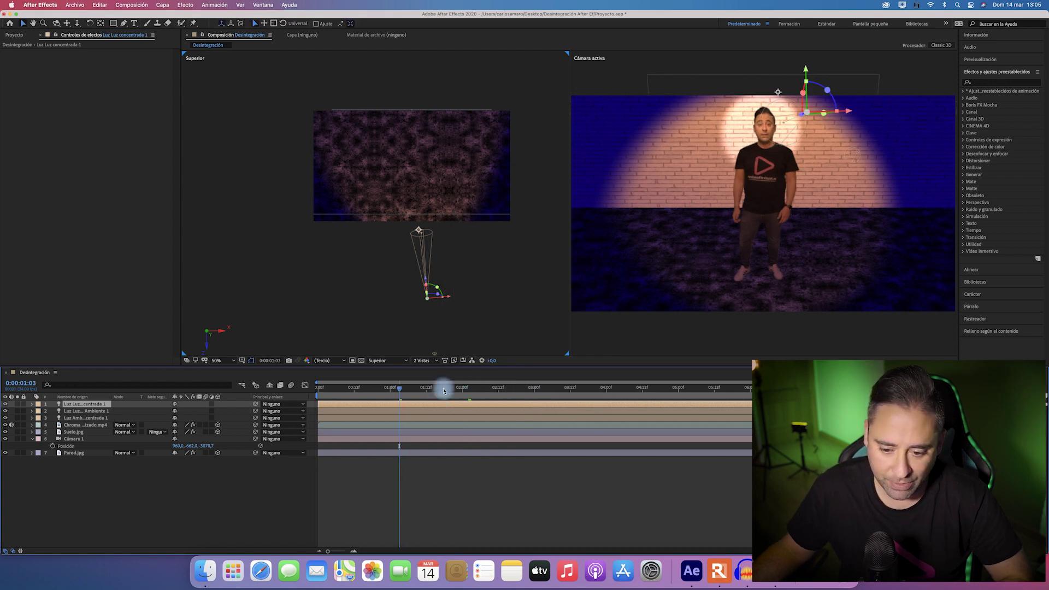
Step: Scrub the first two seconds of footage, then set the viewer to a single active-camera view
{"action": "left_click", "coordinate": [321, 387]}
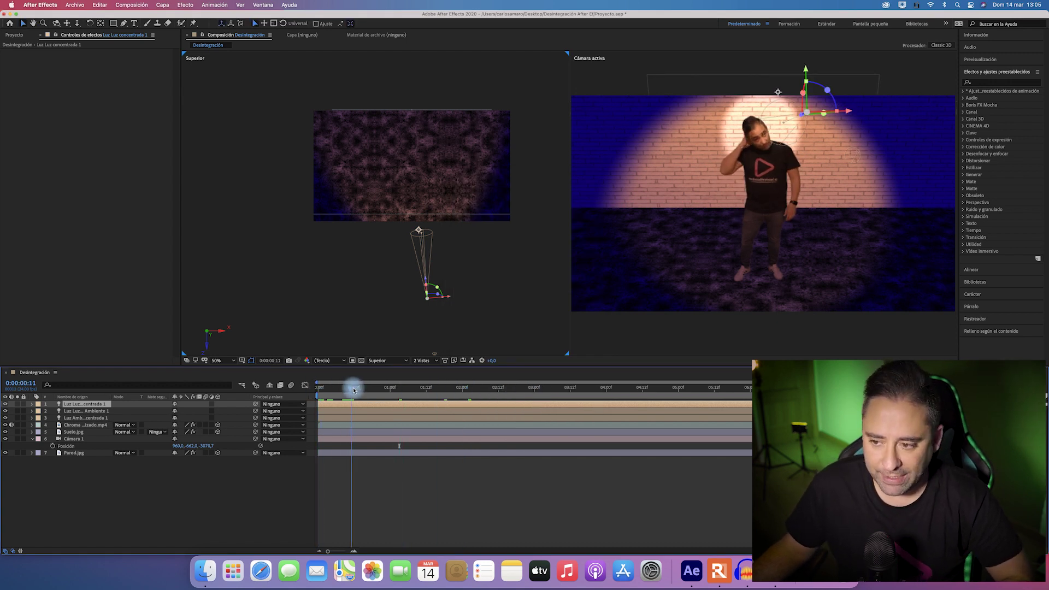
{"action": "left_click_drag", "start_coordinate": [344, 389], "coordinate": [645, 394]}
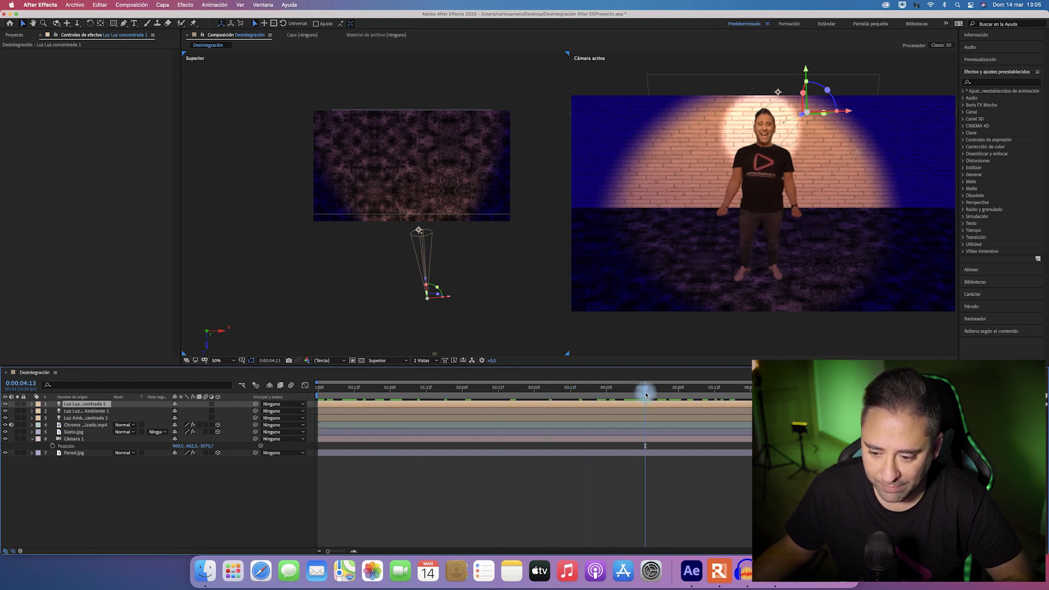
{"action": "left_click", "coordinate": [87, 431]}
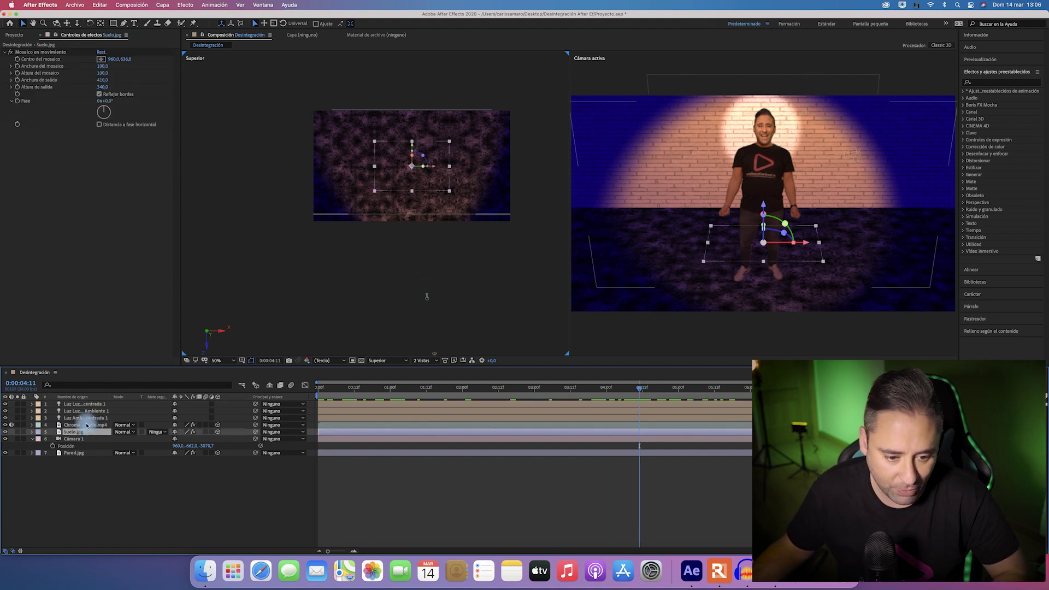
{"action": "left_click", "coordinate": [86, 425]}
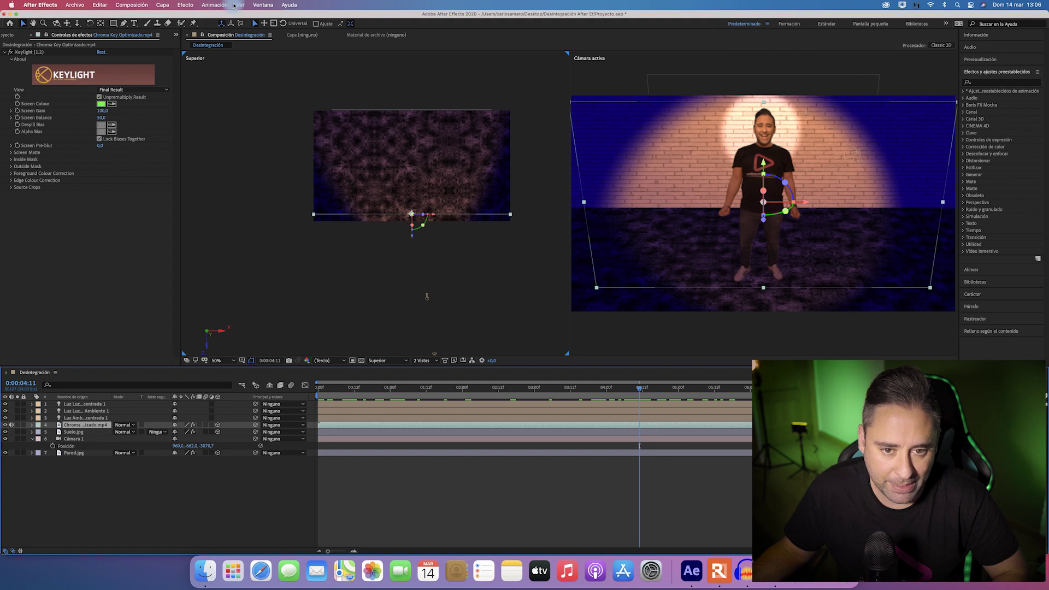
{"action": "left_click", "coordinate": [426, 360]}
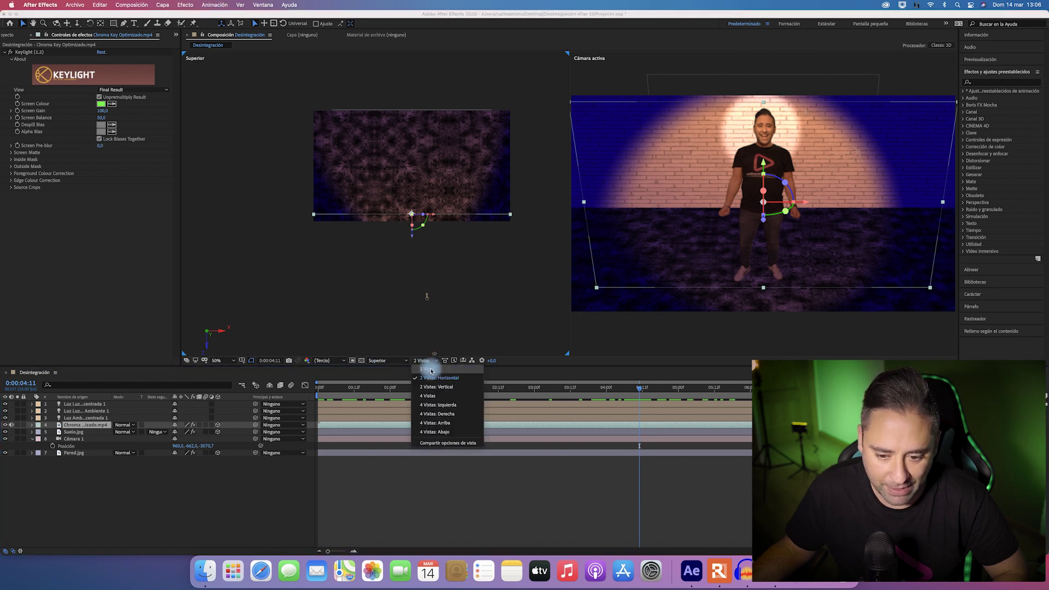
{"action": "left_click", "coordinate": [432, 367]}
{"action": "left_click", "coordinate": [991, 83]}
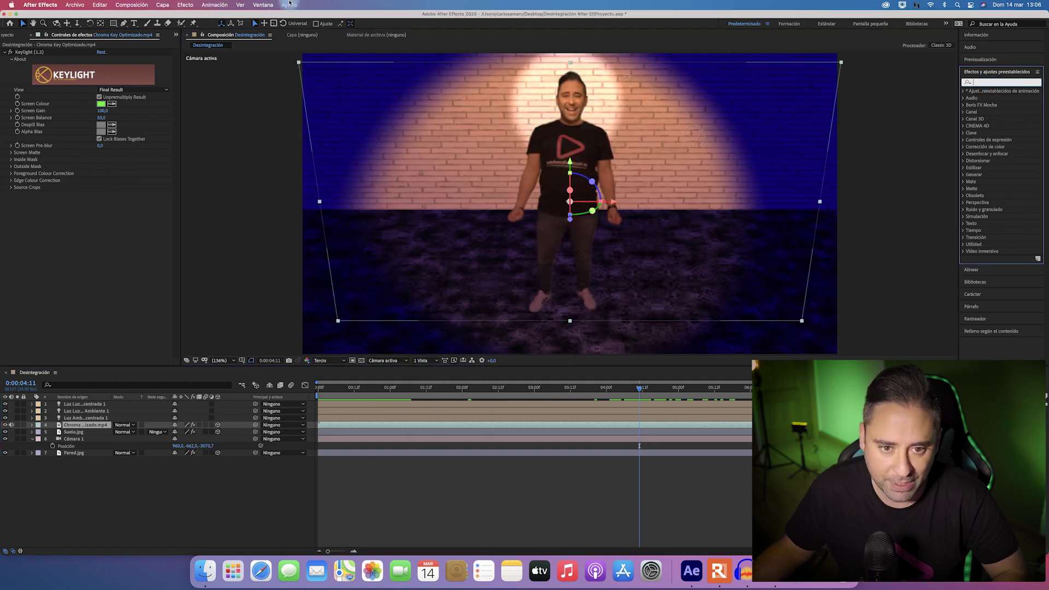
Step: Apply Simulación > Dispersión to the keyed presenter layer, then remove it again
{"action": "left_click", "coordinate": [183, 6]}
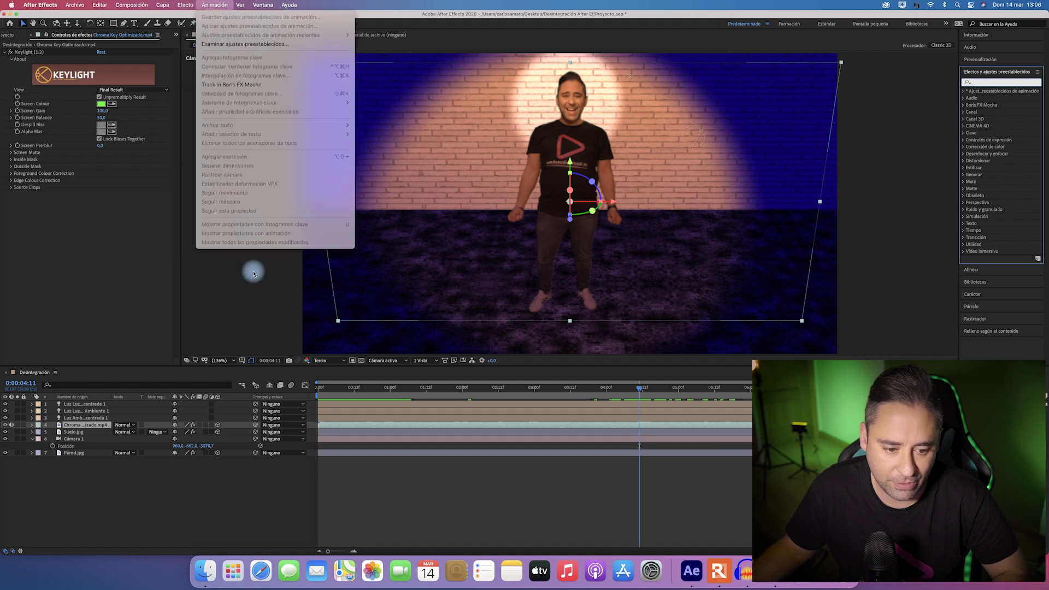
{"action": "left_click", "coordinate": [82, 470]}
{"action": "left_click", "coordinate": [87, 412]}
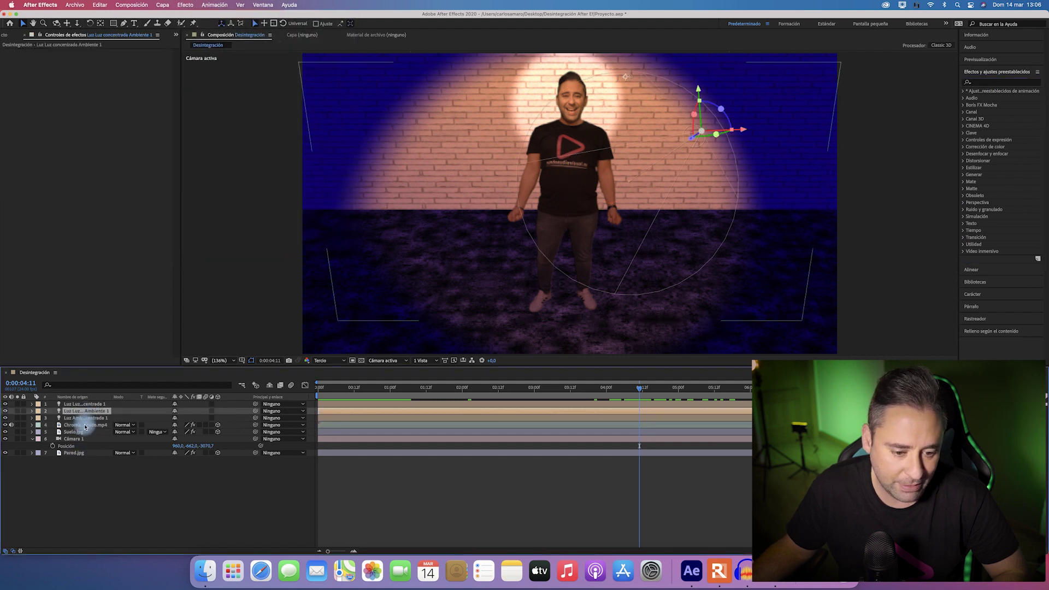
{"action": "left_click", "coordinate": [82, 424]}
{"action": "left_click", "coordinate": [183, 5]}
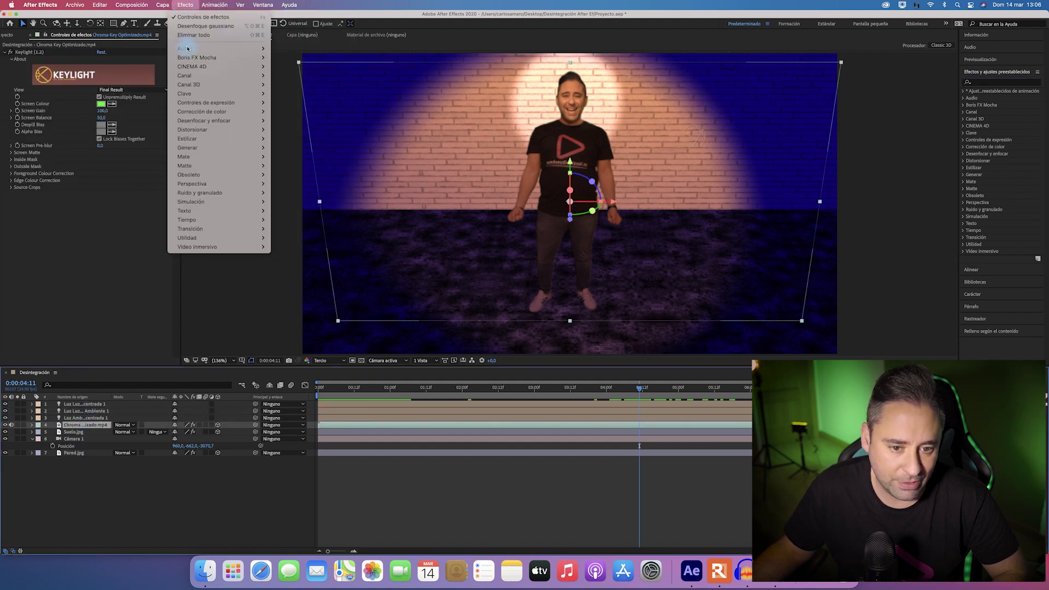
{"action": "mouse_move", "coordinate": [235, 202]}
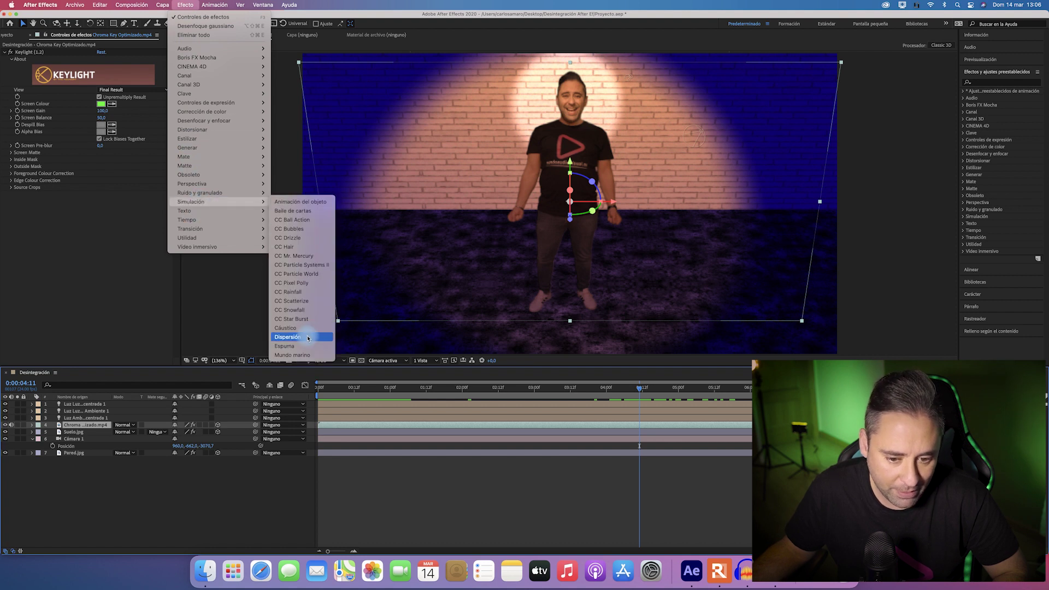
{"action": "left_click", "coordinate": [289, 336]}
{"action": "key", "text": "Delete"}
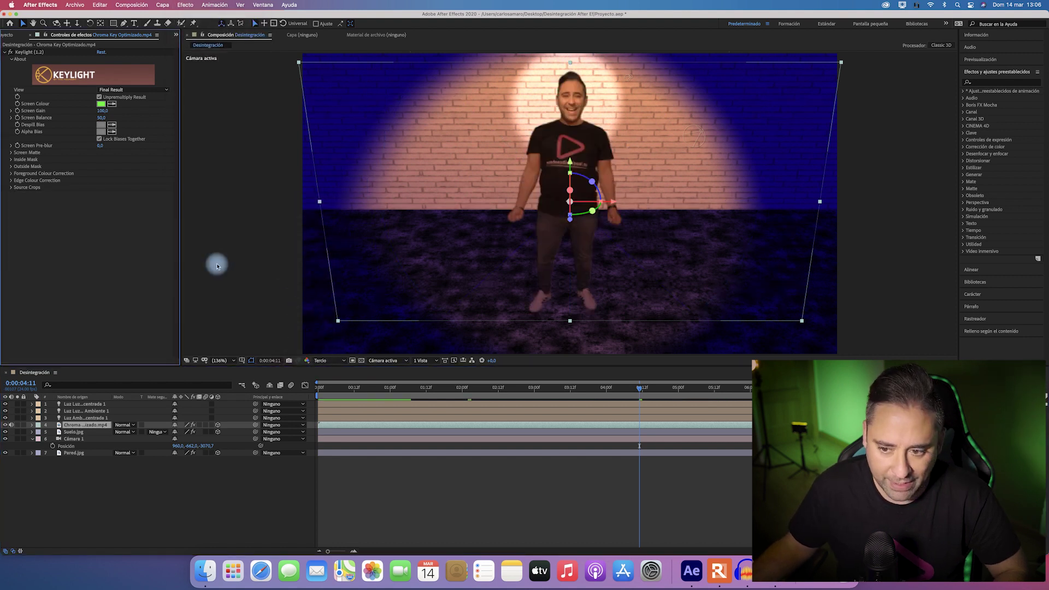
Step: Duplicate the Chroma presenter layer and set the upper copy's Opacidad to 32%
{"action": "key", "text": "super+d"}
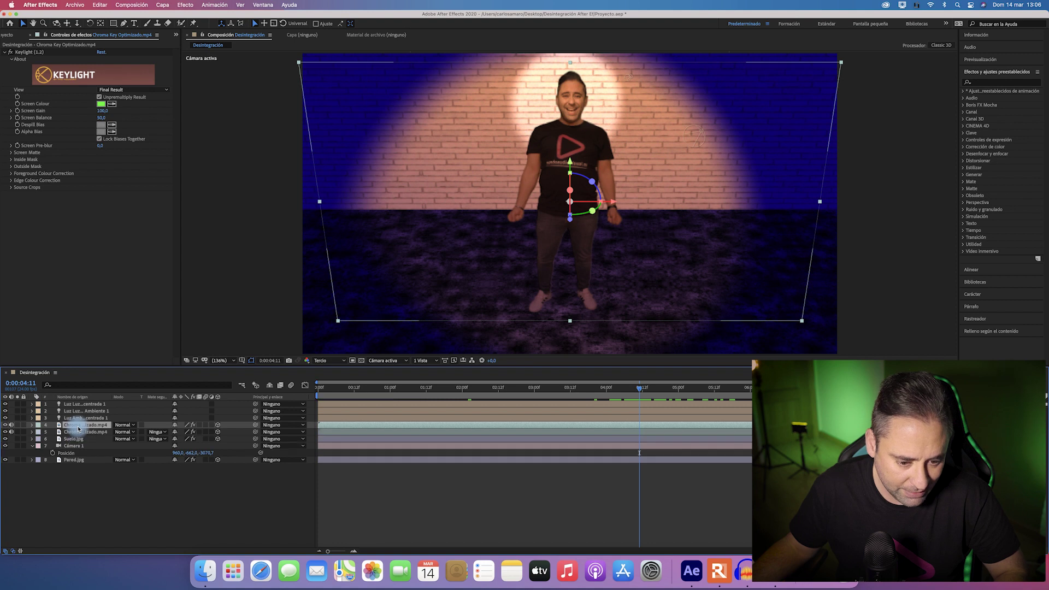
{"action": "left_click_drag", "start_coordinate": [55, 427], "coordinate": [106, 429]}
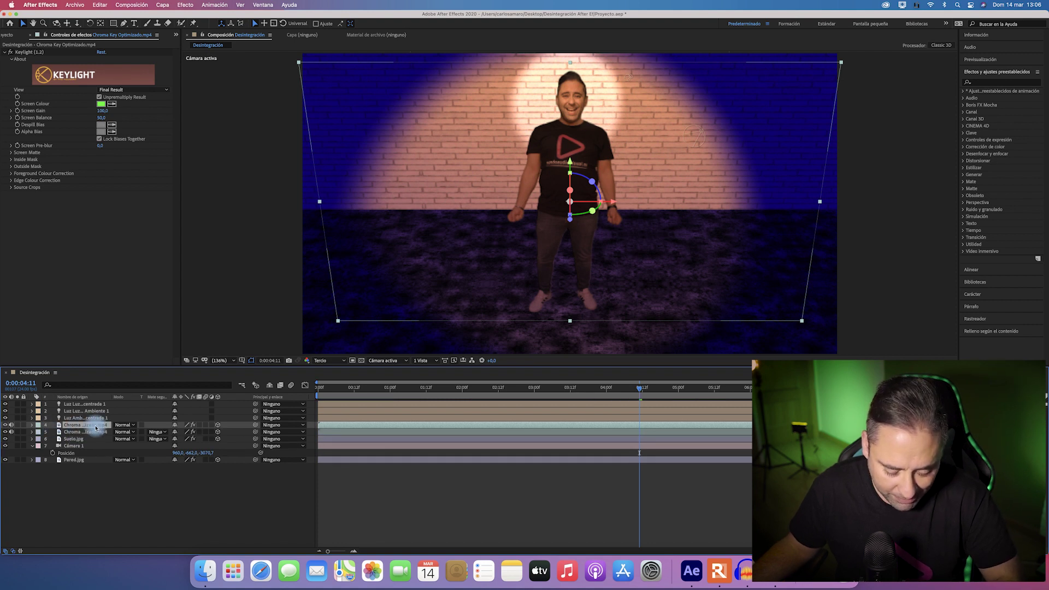
{"action": "key", "text": "t"}
{"action": "left_click_drag", "start_coordinate": [178, 433], "coordinate": [162, 434]}
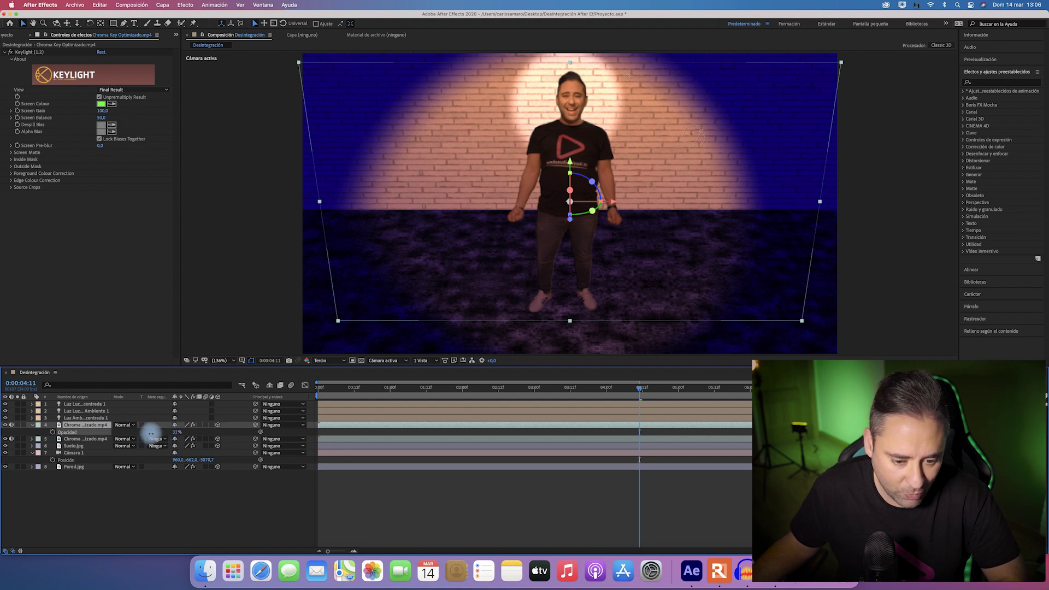
{"action": "left_click_drag", "start_coordinate": [152, 433], "coordinate": [151, 433]}
{"action": "left_click", "coordinate": [99, 444]}
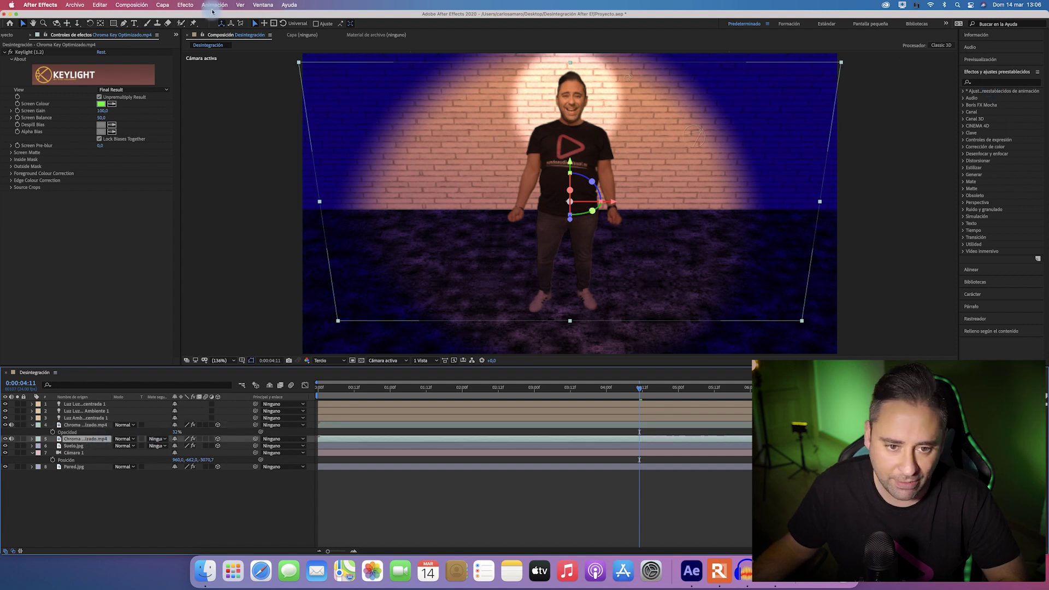
Step: Add Dispersión to the lower presenter copy using the Cuadrados pattern with 200 repetitions
{"action": "left_click", "coordinate": [186, 5]}
{"action": "mouse_move", "coordinate": [204, 202]}
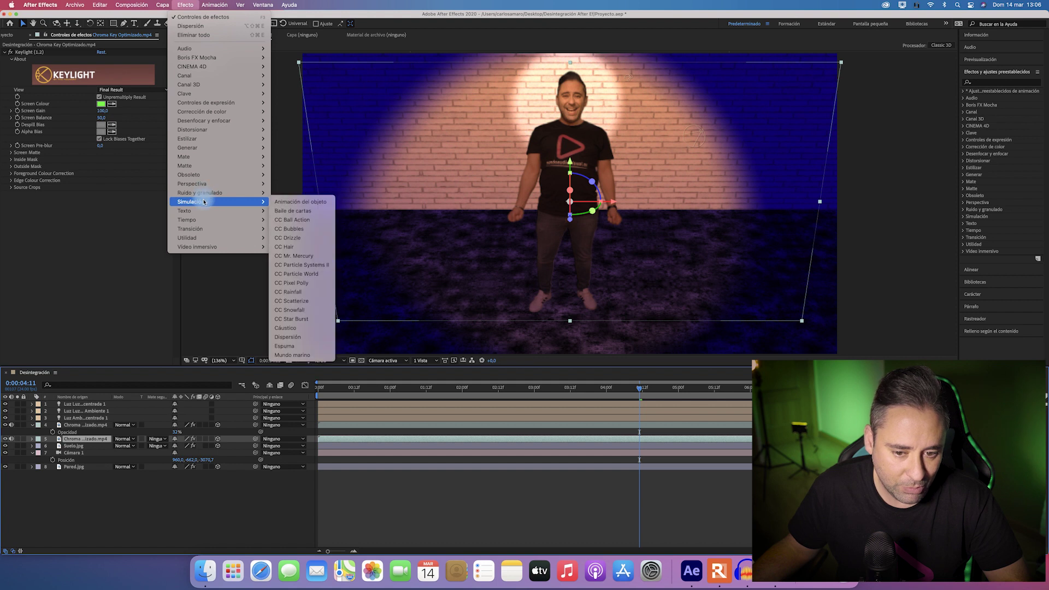
{"action": "left_click", "coordinate": [298, 337]}
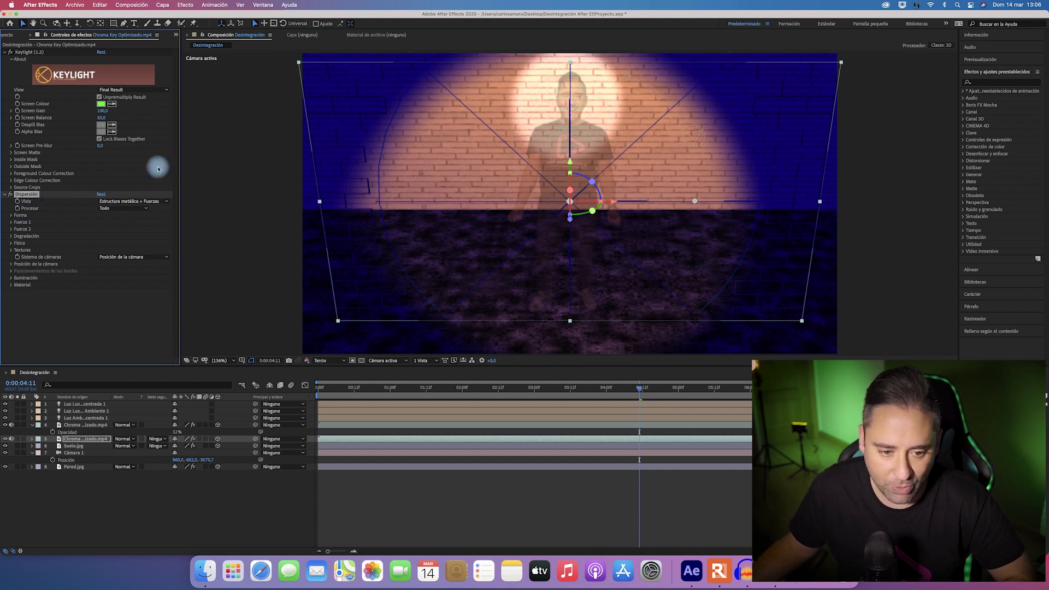
{"action": "left_click", "coordinate": [11, 215]}
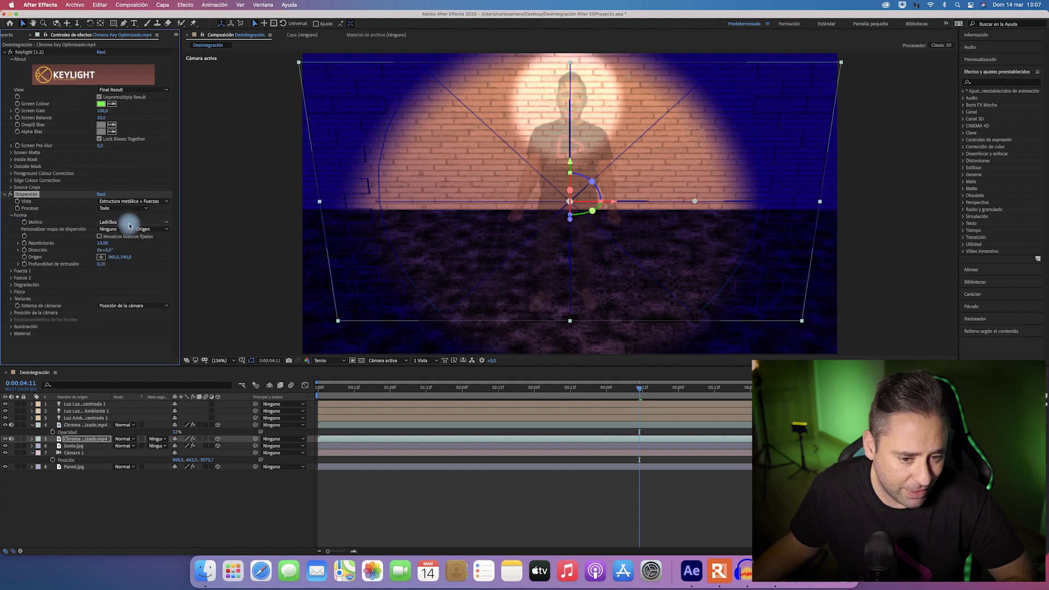
{"action": "left_click", "coordinate": [130, 224]}
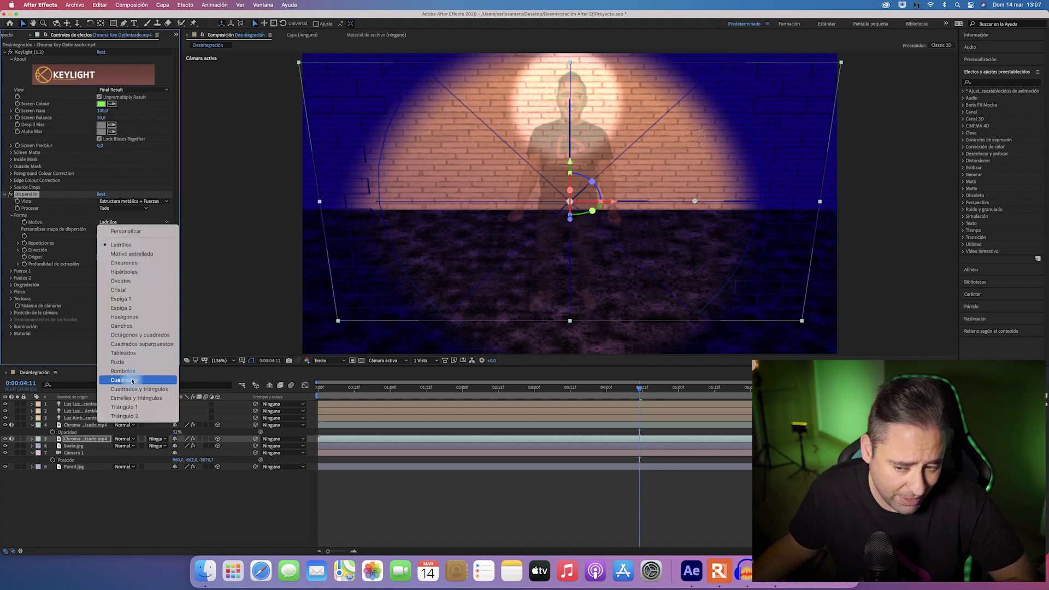
{"action": "left_click", "coordinate": [132, 381]}
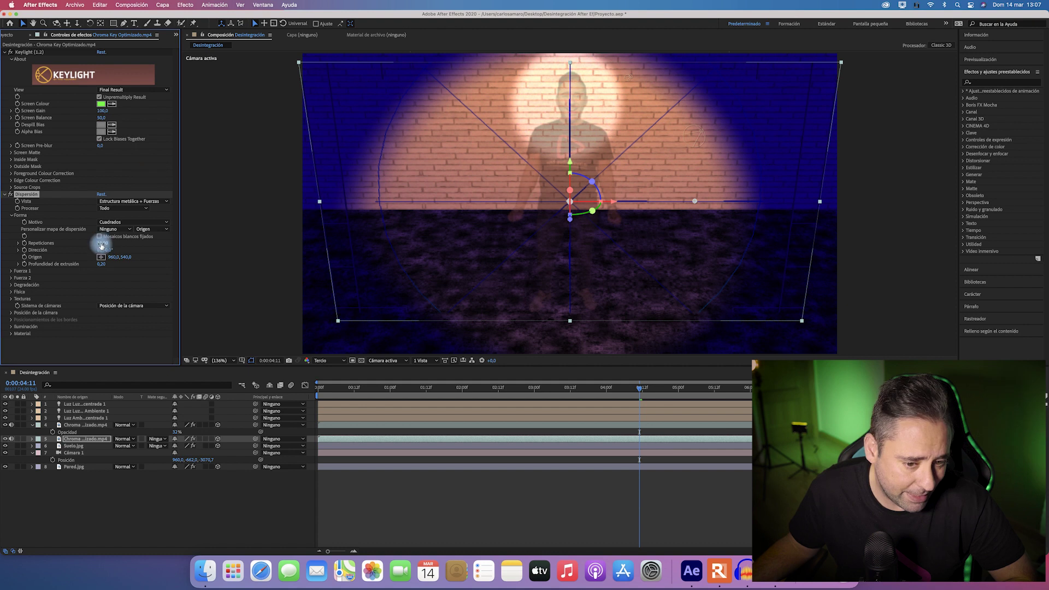
{"action": "mouse_move", "coordinate": [230, 243]}
{"action": "left_mouse_down"}
{"action": "mouse_move", "coordinate": [125, 246]}
{"action": "mouse_move", "coordinate": [391, 240]}
{"action": "left_mouse_up"}
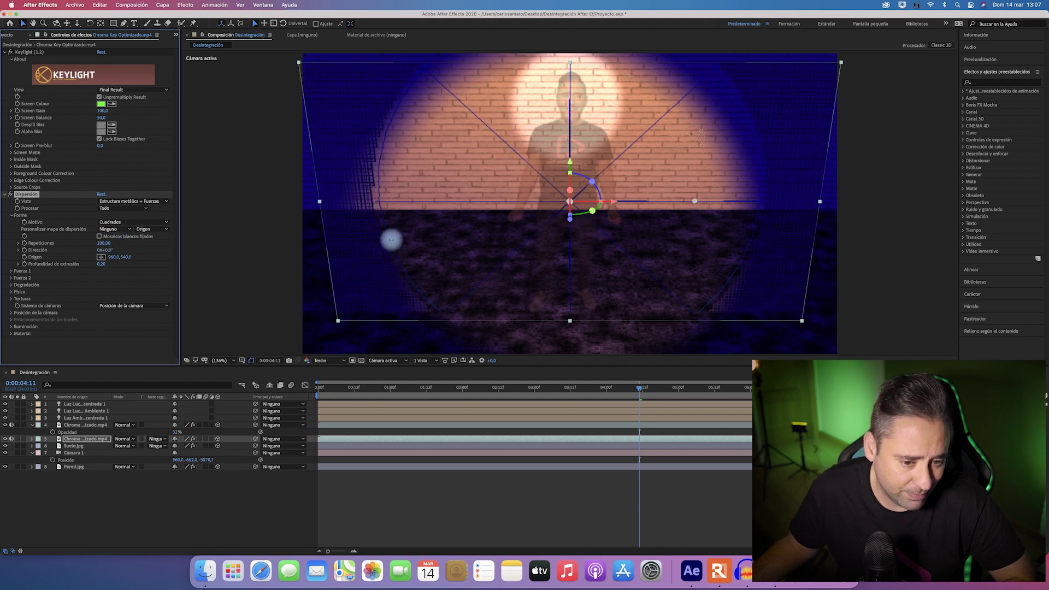
{"action": "left_click", "coordinate": [12, 271]}
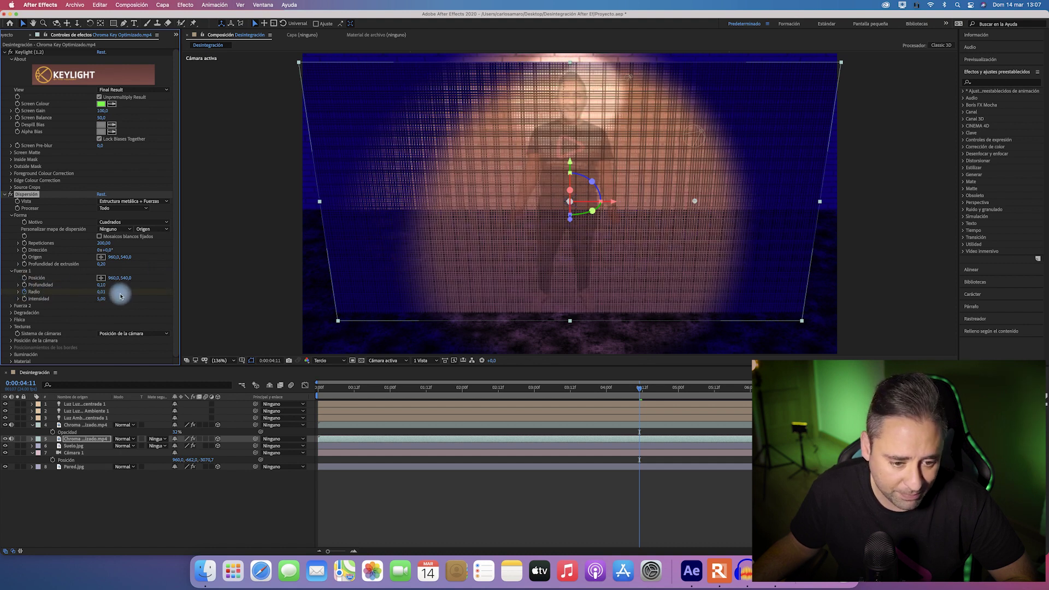
Step: Set Fuerza 1 to Radio 0,27 at Y 218, and Fuerza 2 to Radio 0,51
{"action": "left_click", "coordinate": [10, 307]}
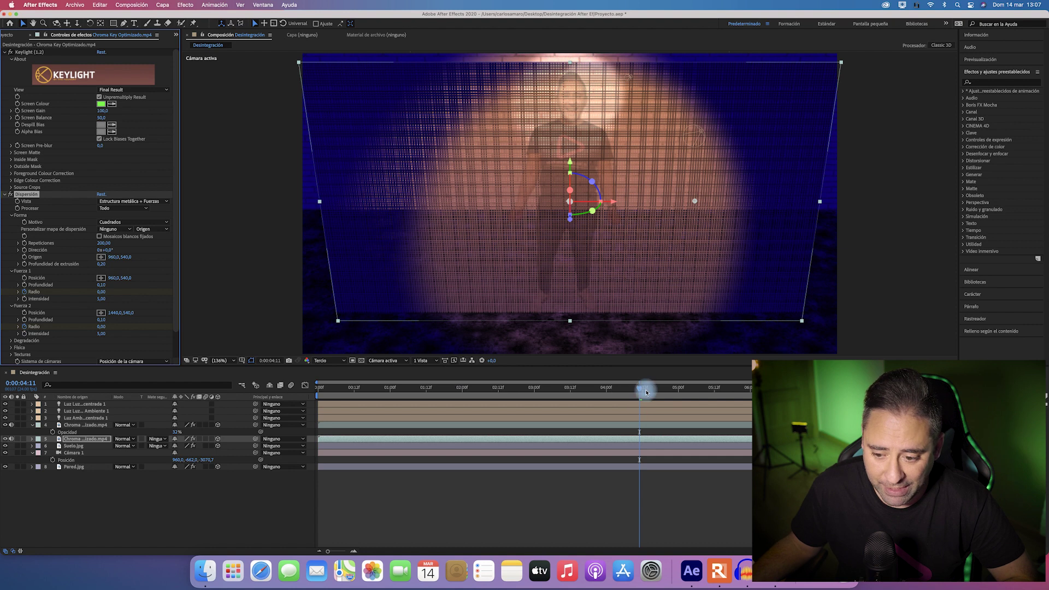
{"action": "key", "text": "space"}
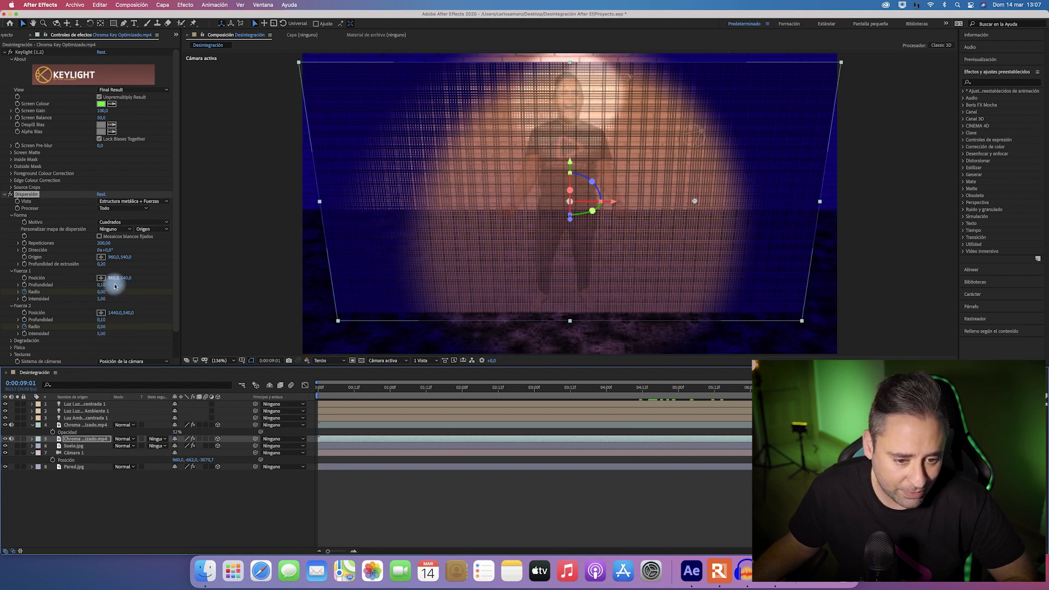
{"action": "mouse_move", "coordinate": [100, 292]}
{"action": "left_mouse_down"}
{"action": "mouse_move", "coordinate": [124, 289]}
{"action": "mouse_move", "coordinate": [108, 289]}
{"action": "left_mouse_up"}
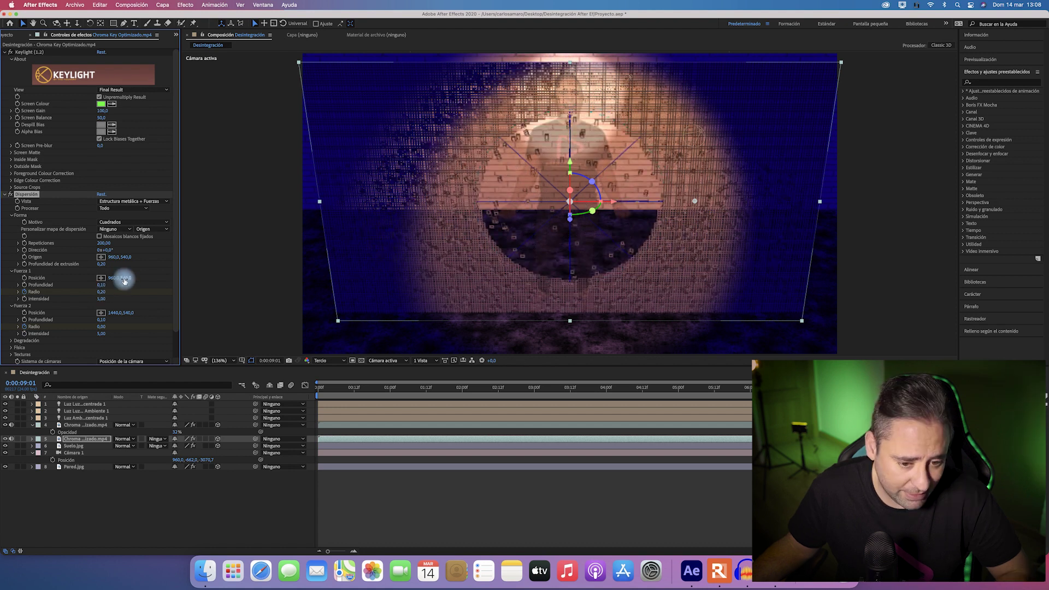
{"action": "left_click_drag", "start_coordinate": [123, 278], "coordinate": [11, 273]}
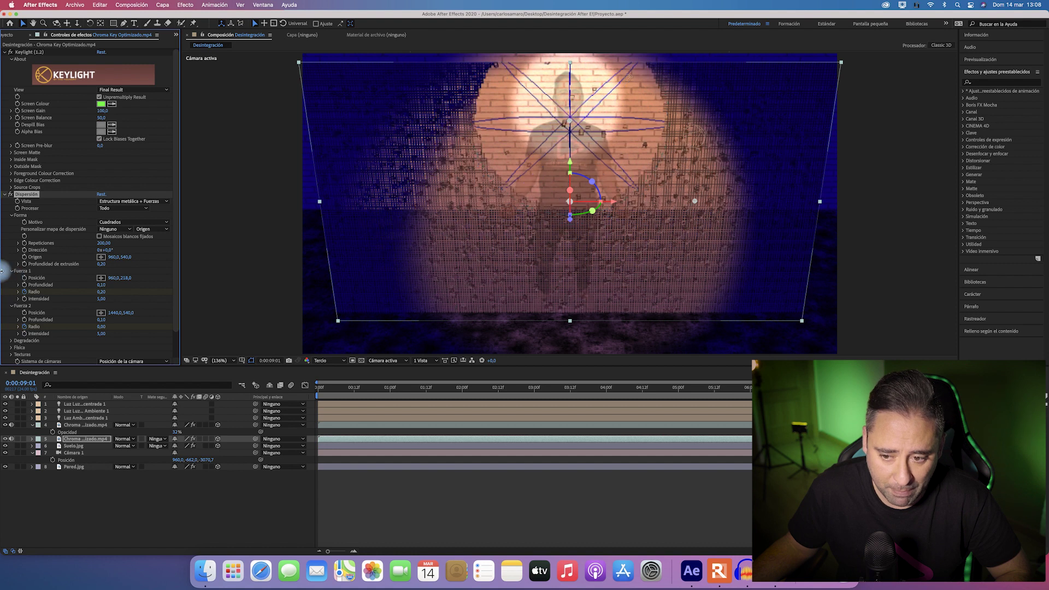
{"action": "left_click_drag", "start_coordinate": [104, 329], "coordinate": [124, 325]}
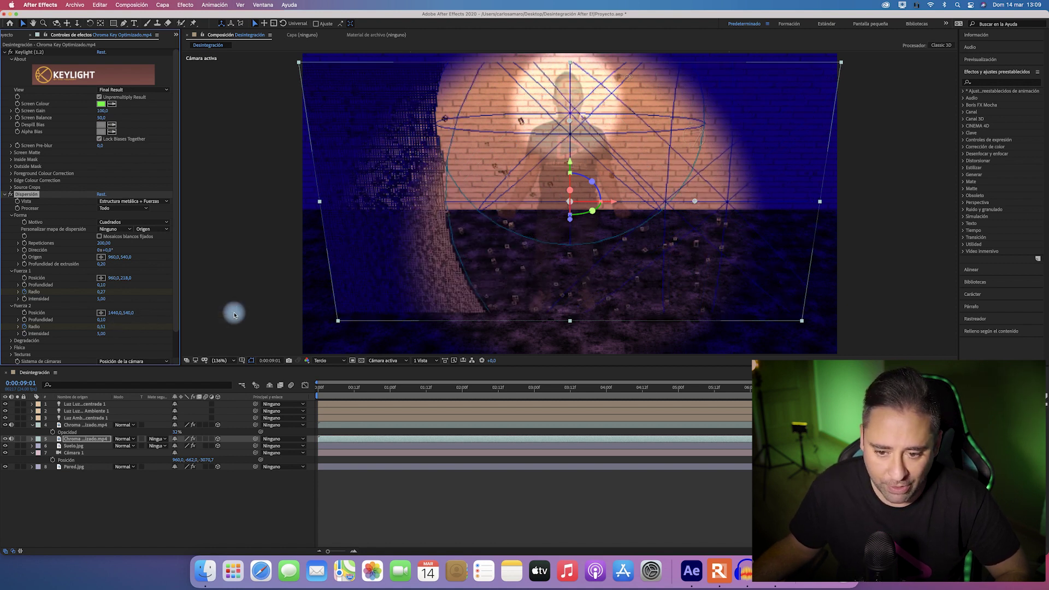
Step: Set Dispersión's Física Aleatoriedad to 1,00 and bring up the Vista mode options
{"action": "scroll", "coordinate": [22, 346], "scroll_direction": "down", "scroll_amount": 1}
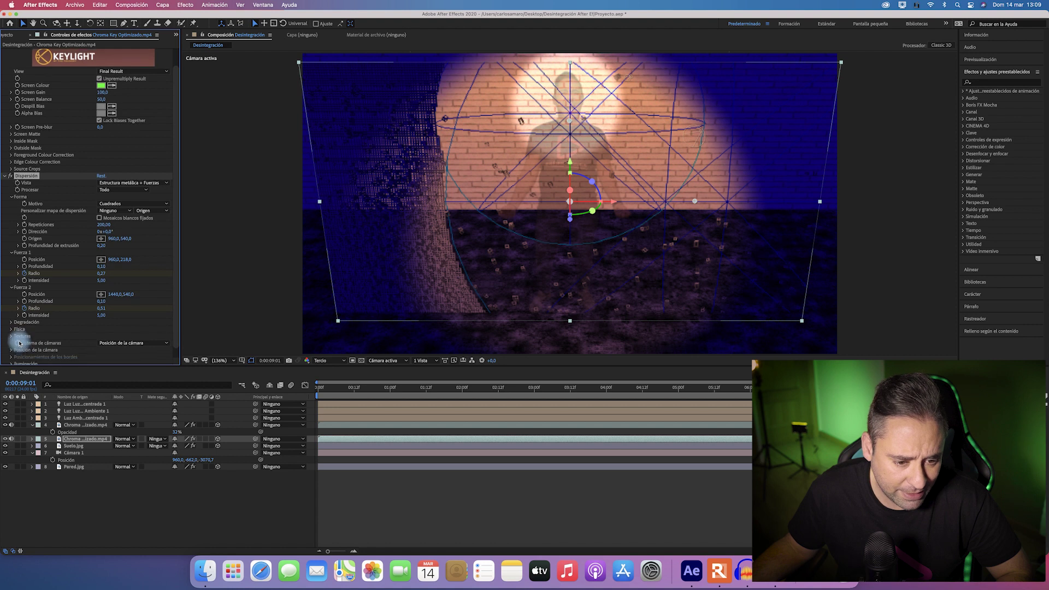
{"action": "left_click", "coordinate": [11, 329]}
{"action": "scroll", "coordinate": [110, 335], "scroll_direction": "down", "scroll_amount": 3}
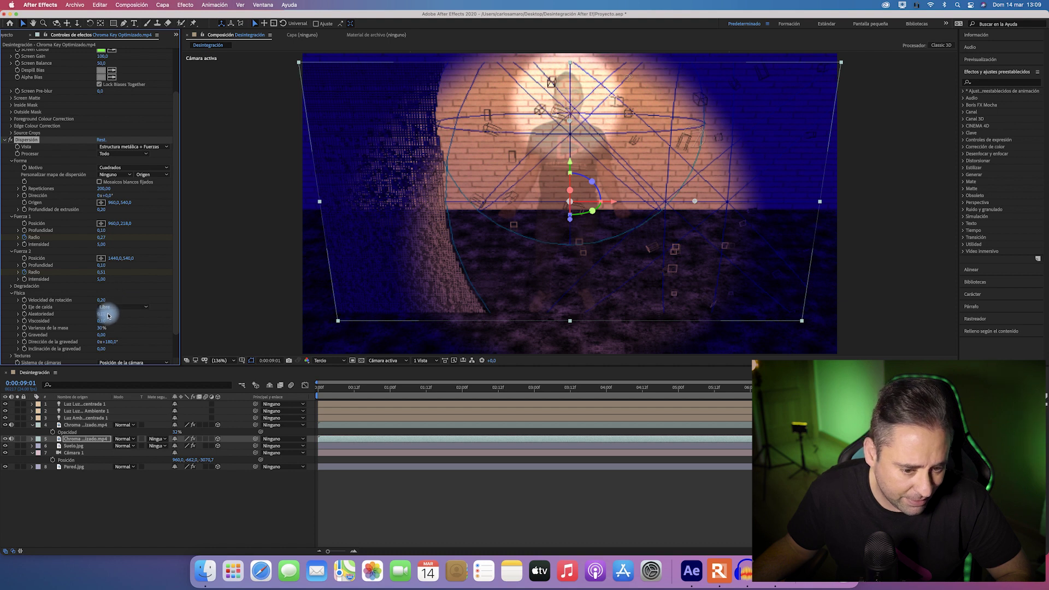
{"action": "left_click_drag", "start_coordinate": [143, 315], "coordinate": [134, 317]}
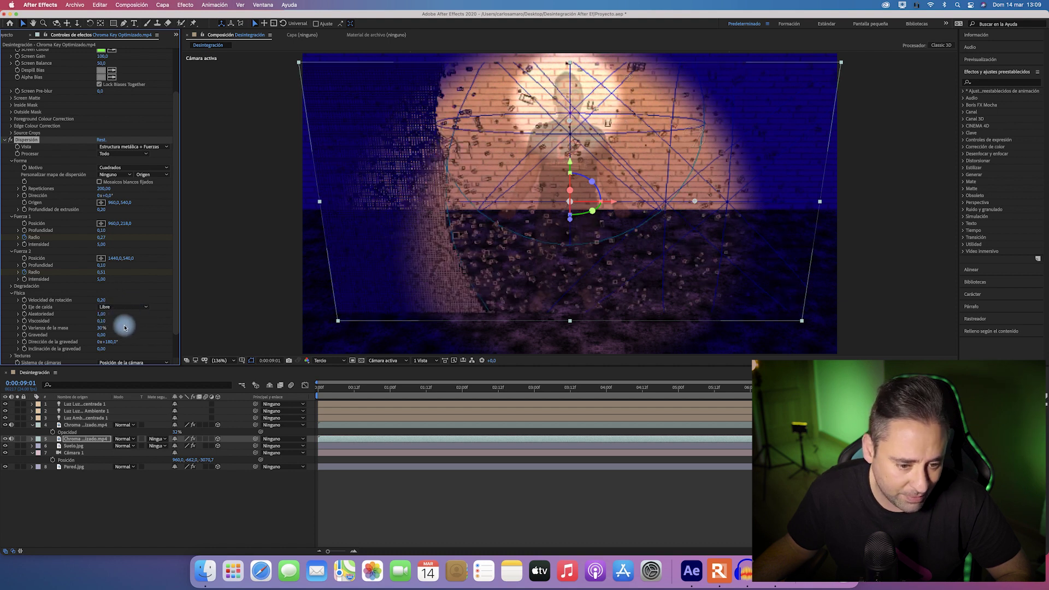
{"action": "scroll", "coordinate": [104, 327], "scroll_direction": "down", "scroll_amount": 1}
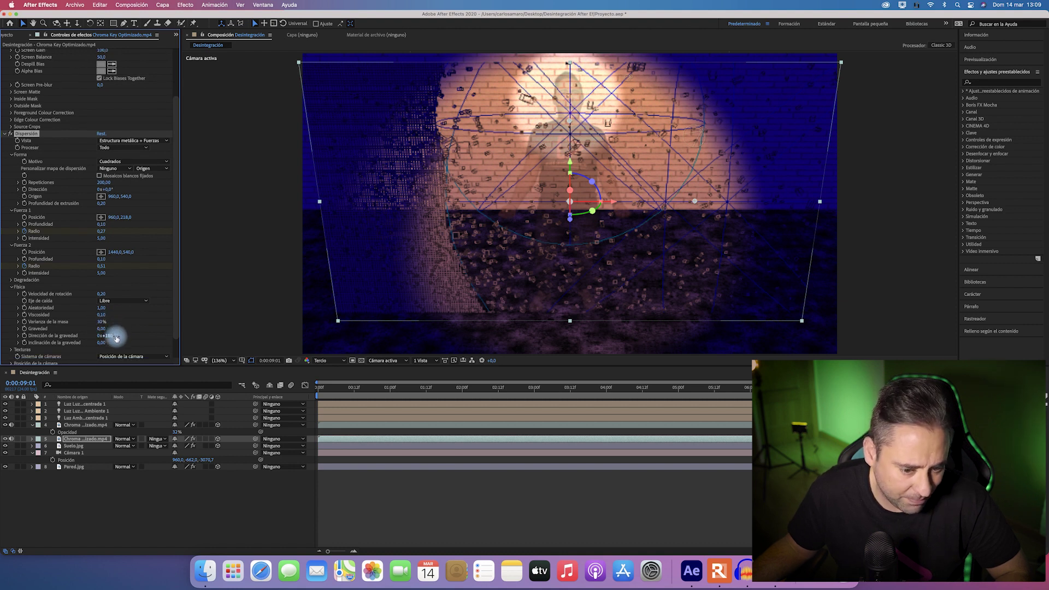
{"action": "scroll", "coordinate": [112, 336], "scroll_direction": "up", "scroll_amount": 3}
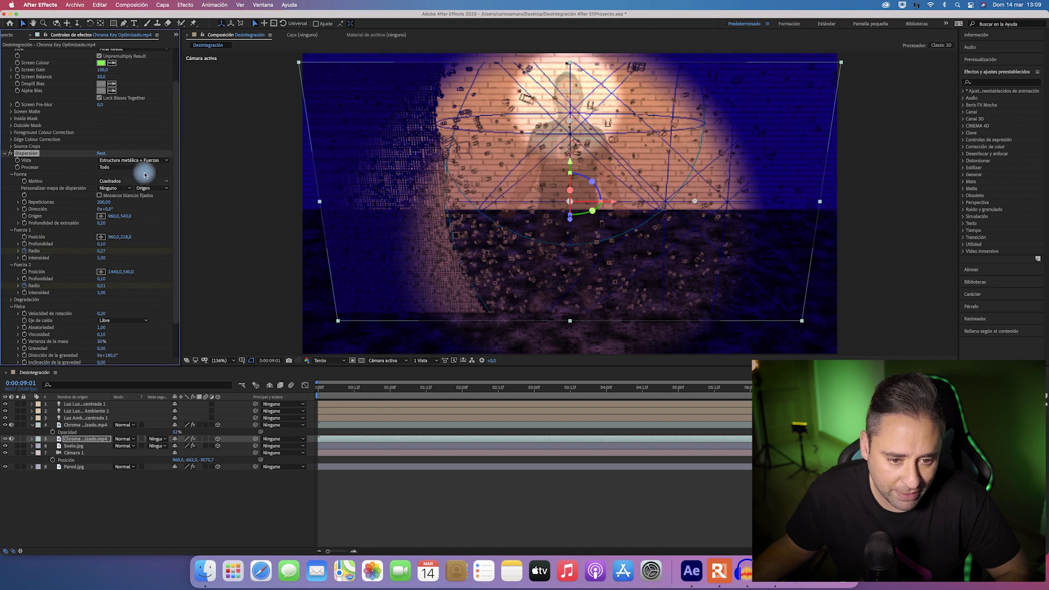
{"action": "left_click", "coordinate": [149, 160]}
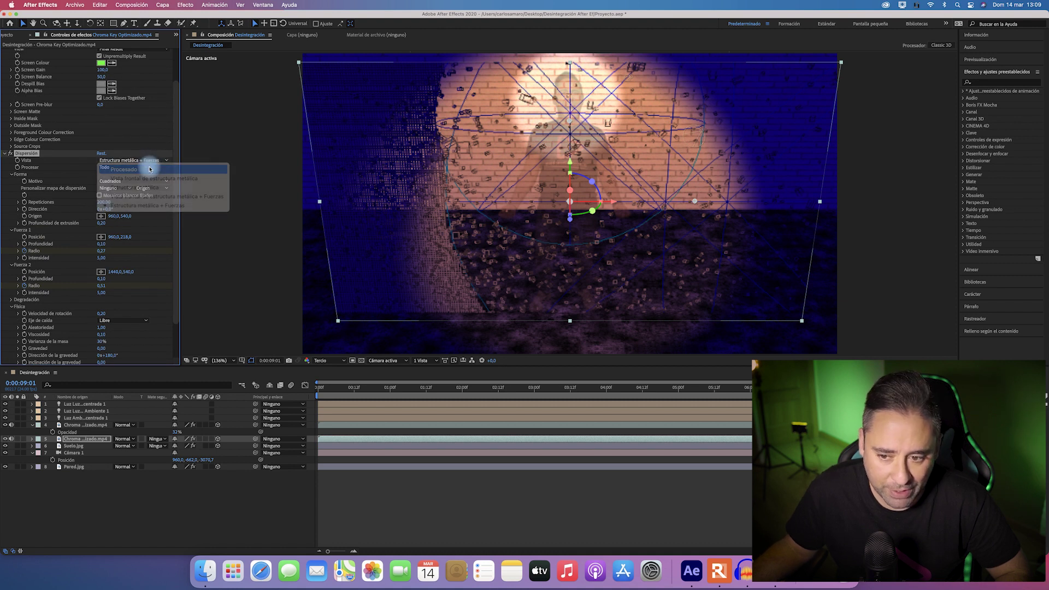
Step: Switch the Dispersión view to Procesado, hide the semi-transparent presenter copy on layer 4, and check another frame
{"action": "left_click", "coordinate": [149, 169]}
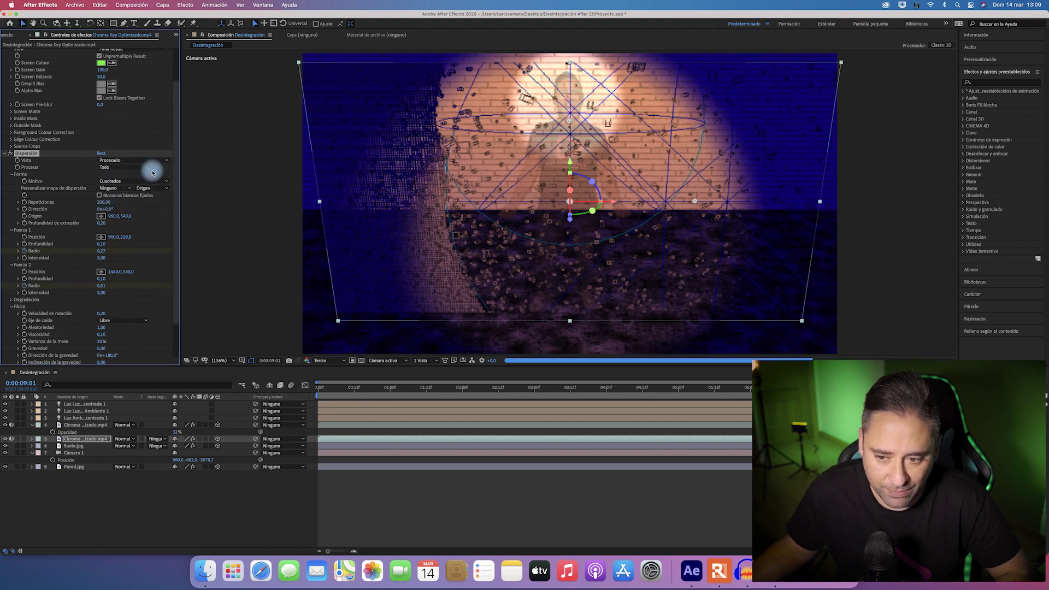
{"action": "left_click", "coordinate": [77, 427]}
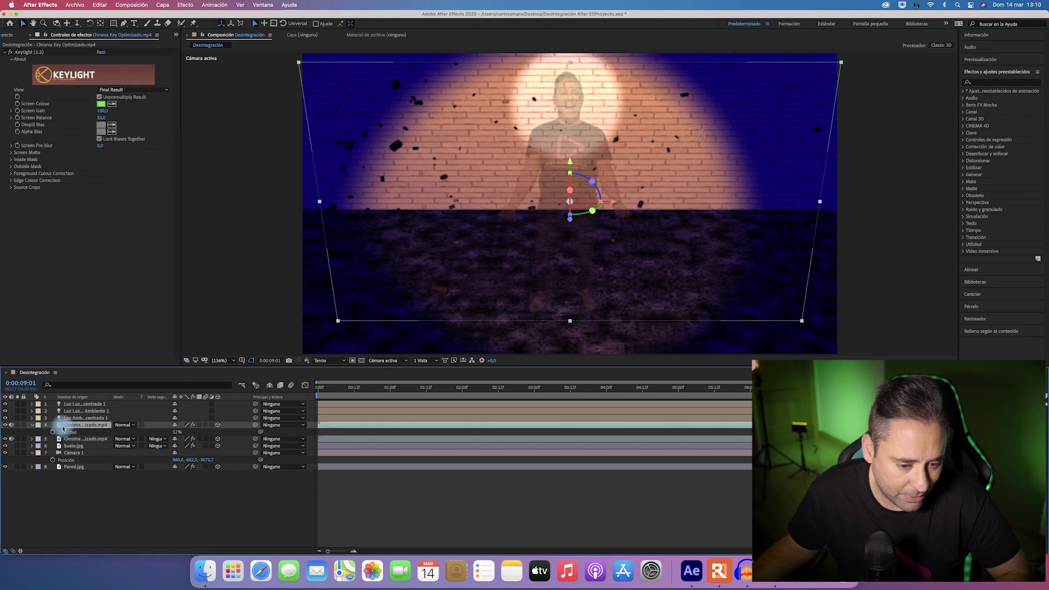
{"action": "left_click", "coordinate": [5, 425]}
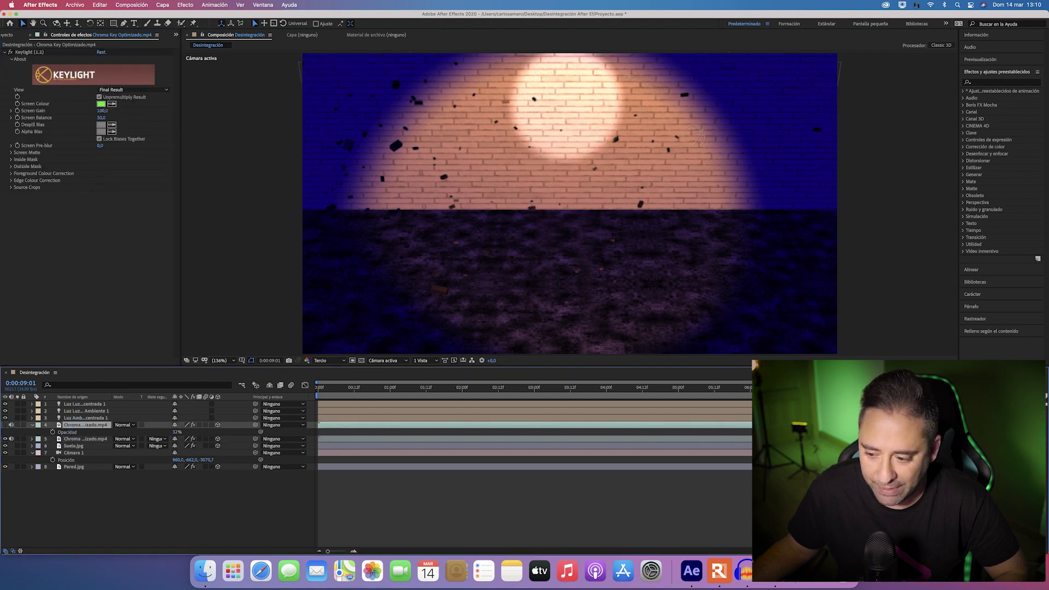
{"action": "left_click", "coordinate": [732, 389]}
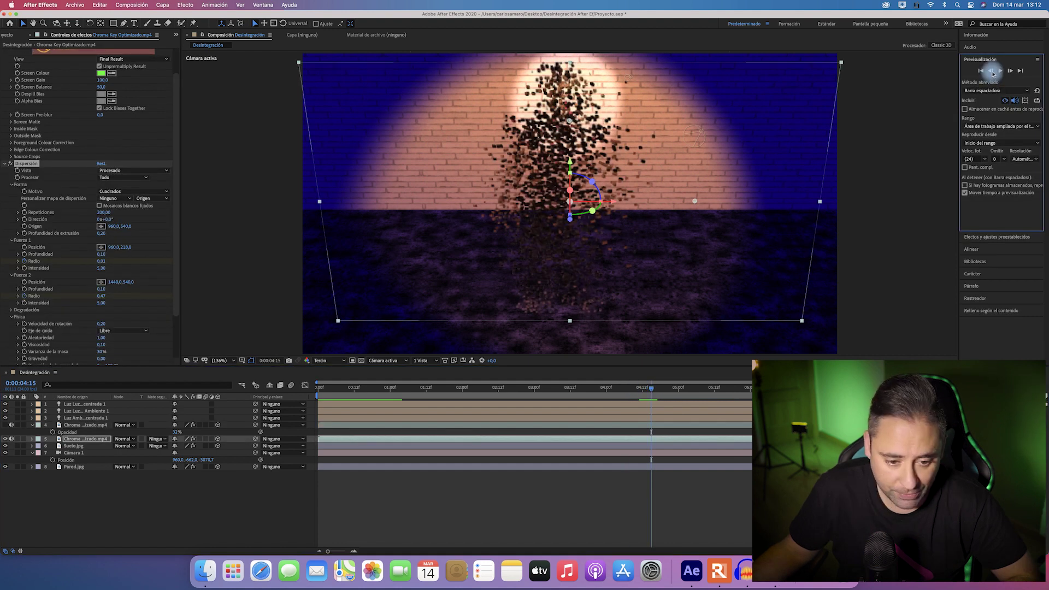
Step: Adjust the second force's Radio (around 0,59) while stepping frame by frame through the shatter
{"action": "left_click", "coordinate": [993, 71]}
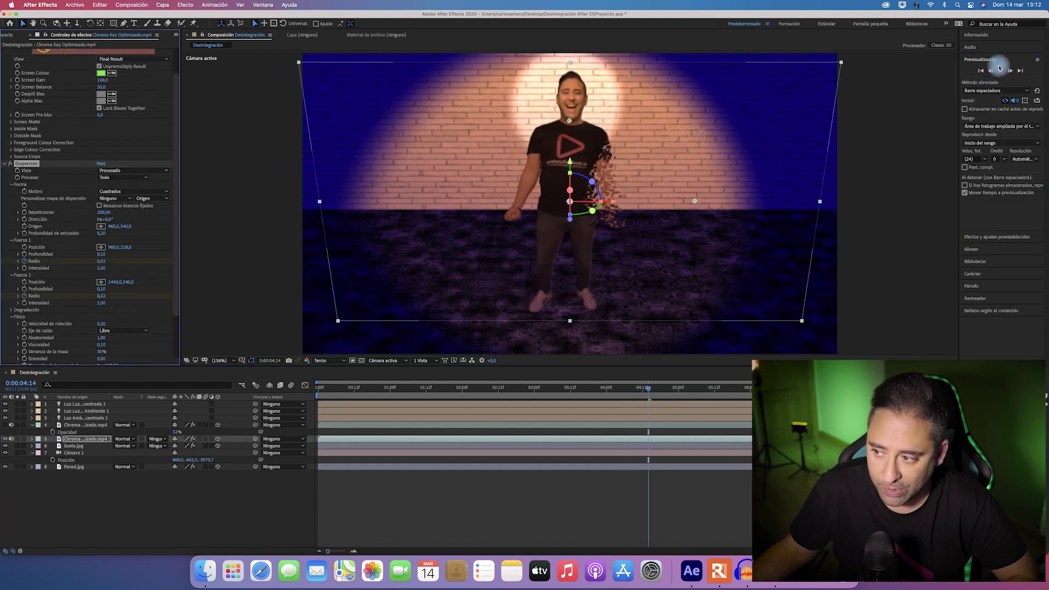
{"action": "left_click", "coordinate": [1009, 71]}
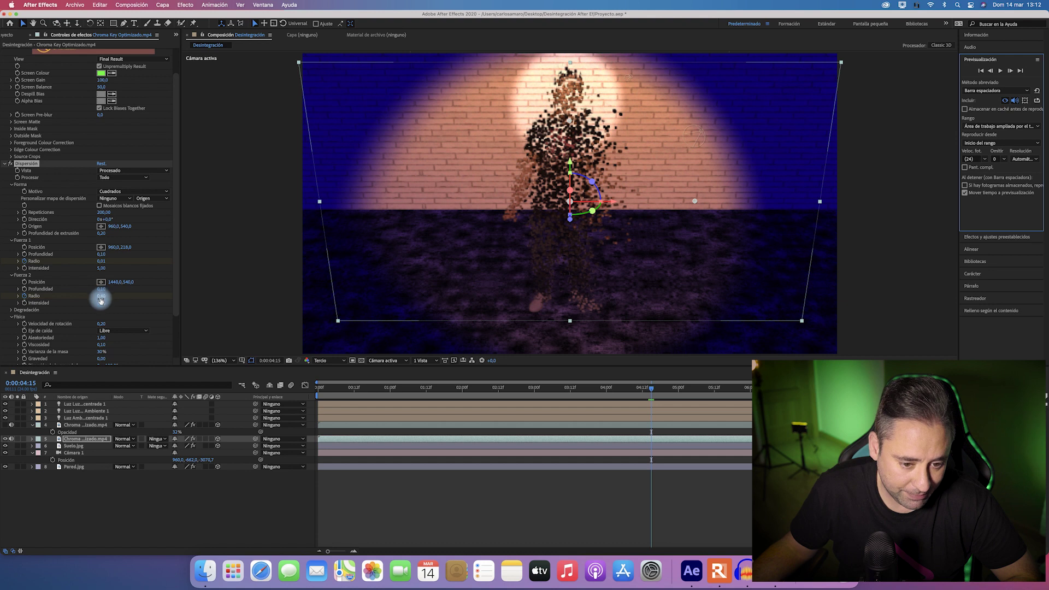
{"action": "left_click_drag", "start_coordinate": [100, 296], "coordinate": [213, 269]}
{"action": "key", "text": "Page_Down"}
{"action": "left_click_drag", "start_coordinate": [102, 297], "coordinate": [92, 295]}
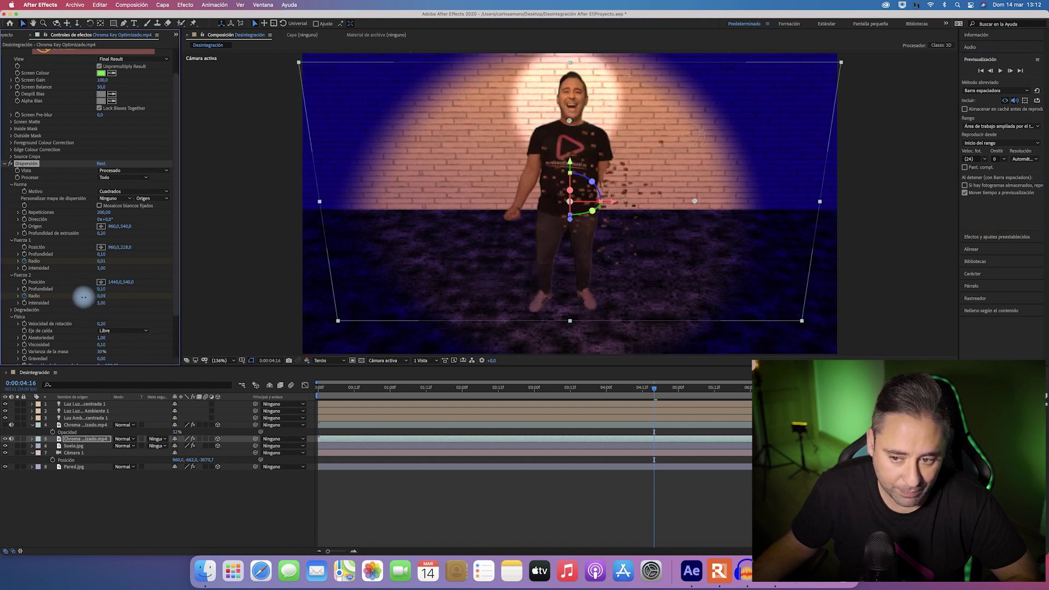
{"action": "left_click", "coordinate": [1019, 73]}
{"action": "left_click", "coordinate": [1010, 71]}
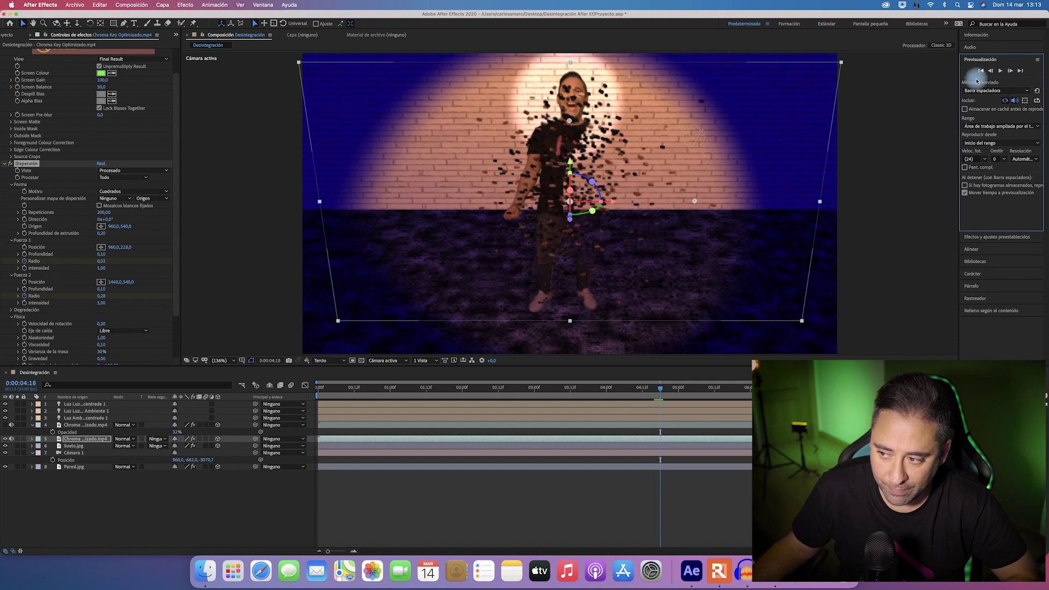
{"action": "left_click", "coordinate": [1009, 73]}
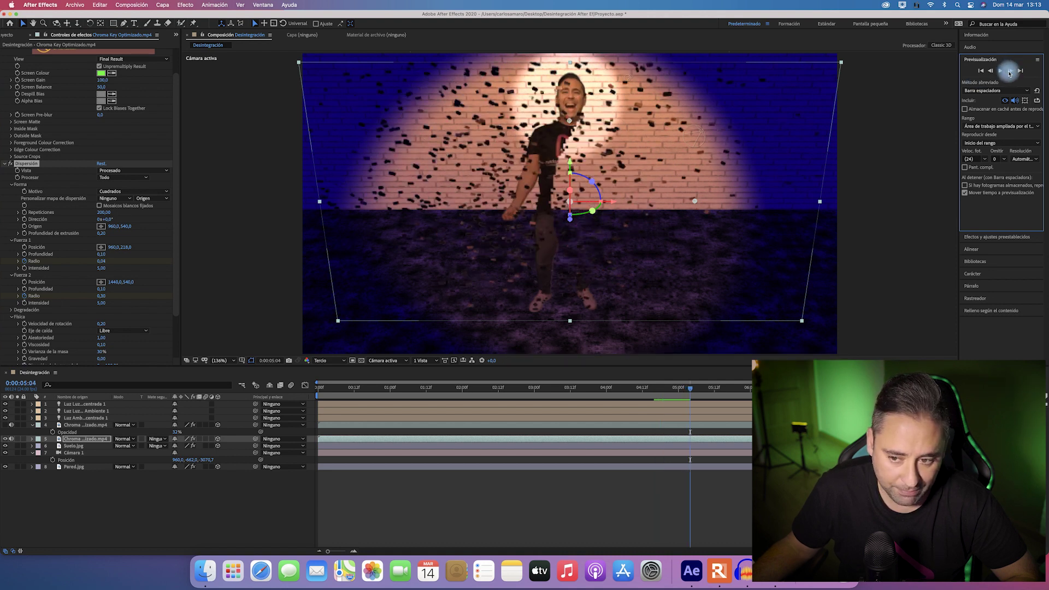
Step: Lower the particle viscosity for a wider spread and preview the shatter animation
{"action": "left_click", "coordinate": [88, 348]}
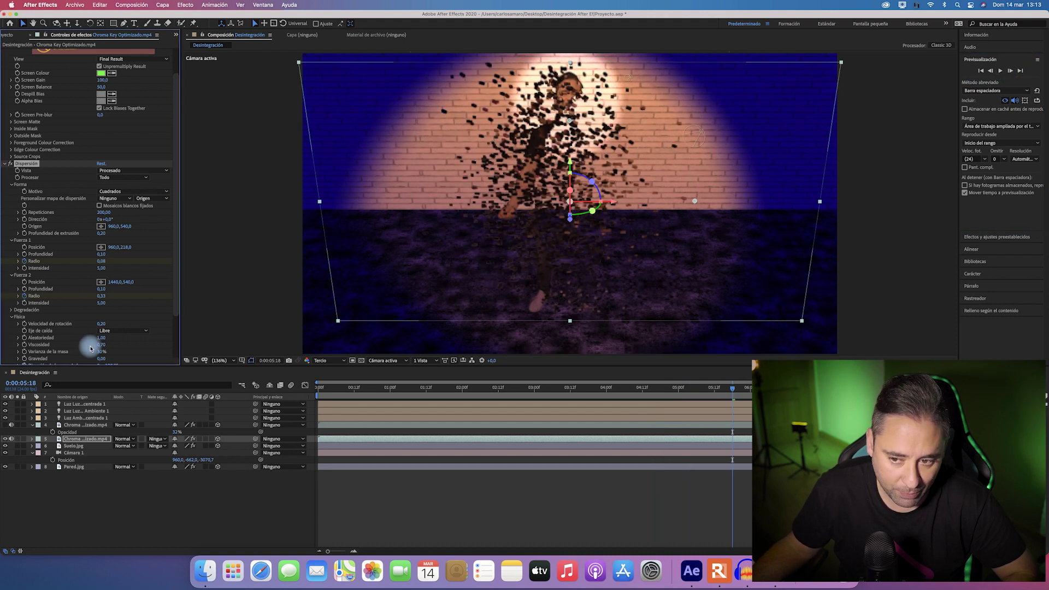
{"action": "left_click_drag", "start_coordinate": [103, 345], "coordinate": [105, 346]}
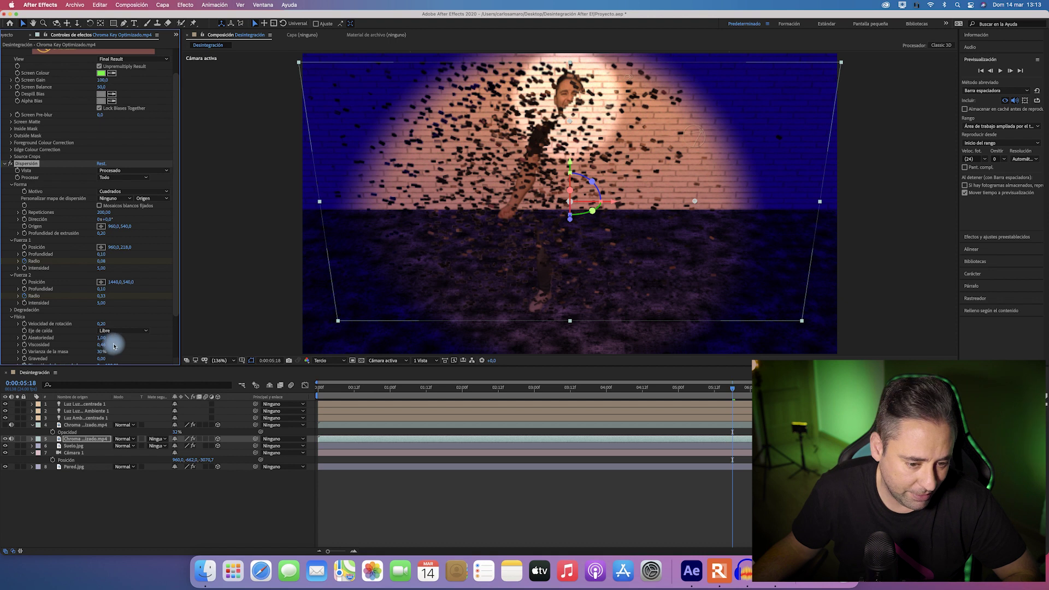
{"action": "key", "text": "space"}
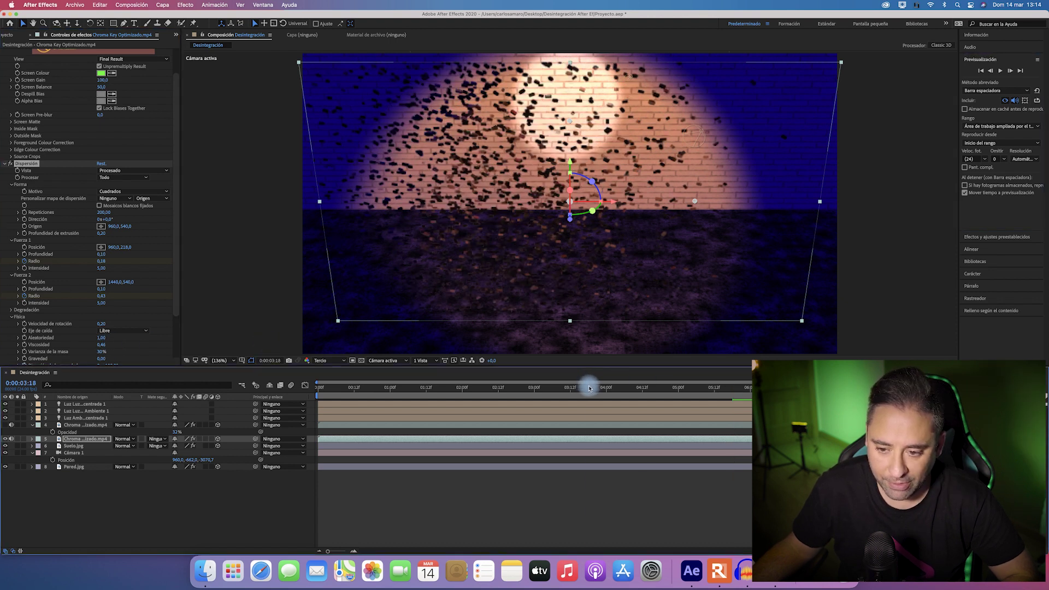
{"action": "key", "text": "space"}
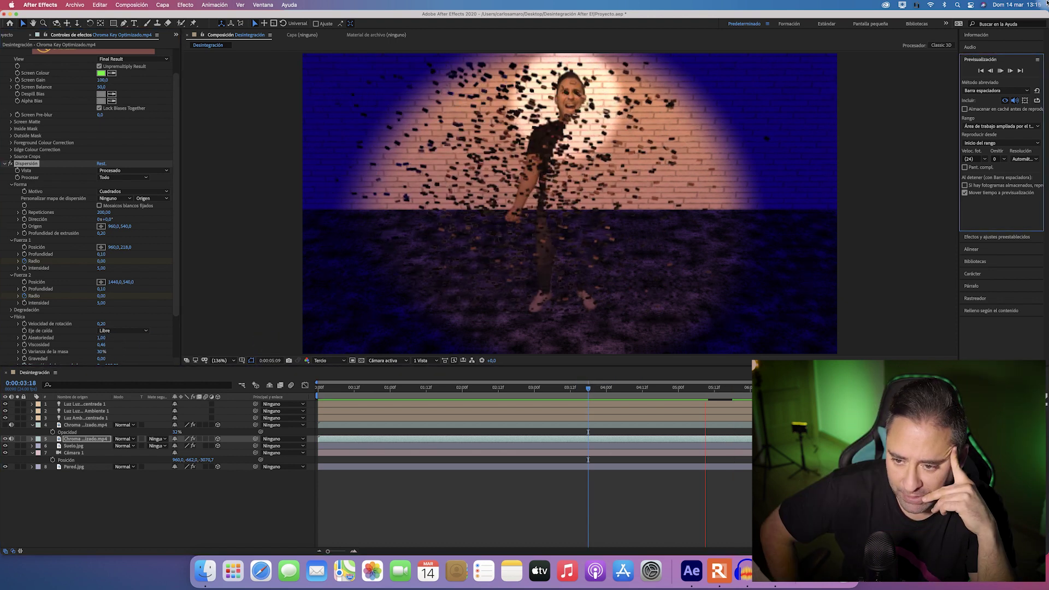
{"action": "key", "text": "space"}
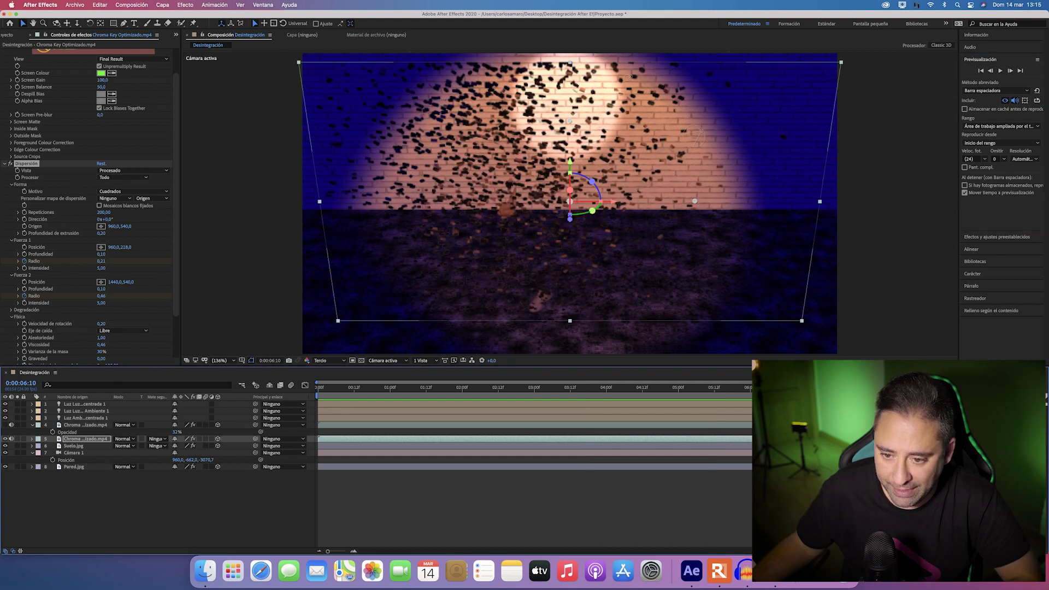
Step: Start an Opacity keyframe on the shattering presenter layer
{"action": "left_click", "coordinate": [82, 439]}
{"action": "key", "text": "t"}
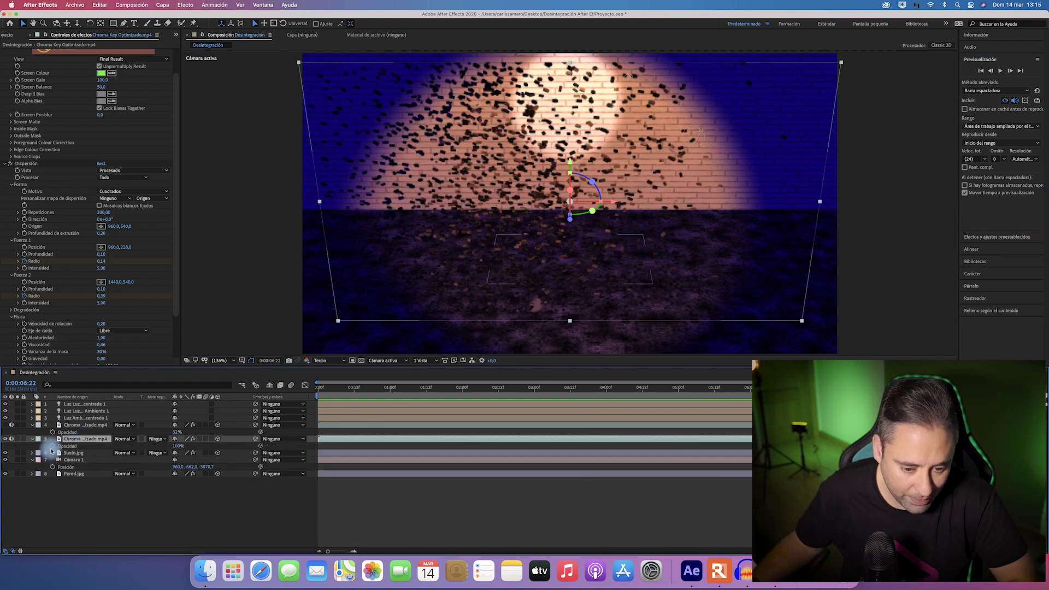
{"action": "left_click", "coordinate": [52, 446]}
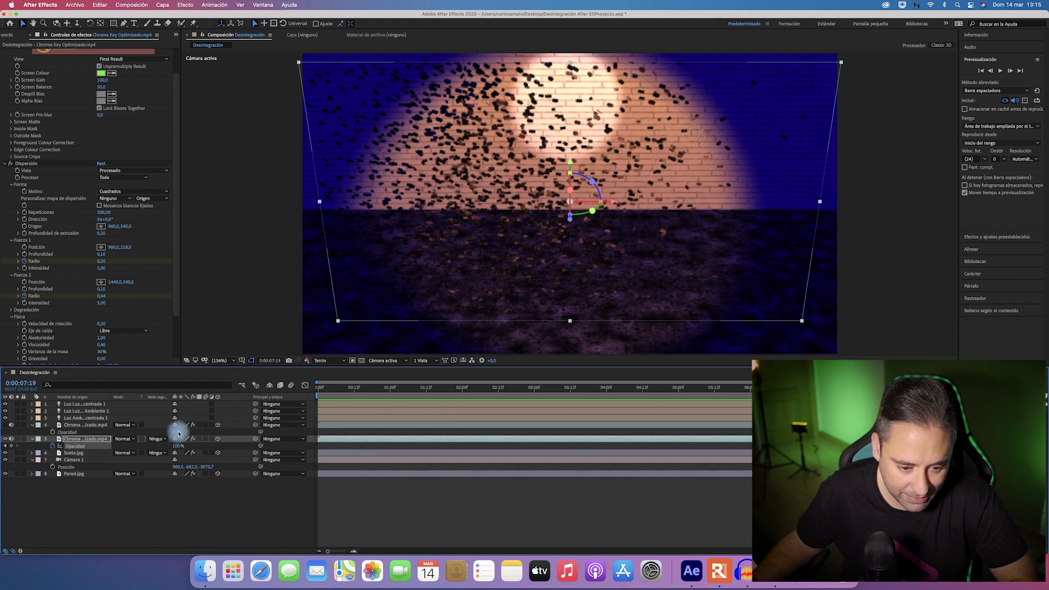
Step: Delete the 32% opacity presenter copy
{"action": "key", "text": "j"}
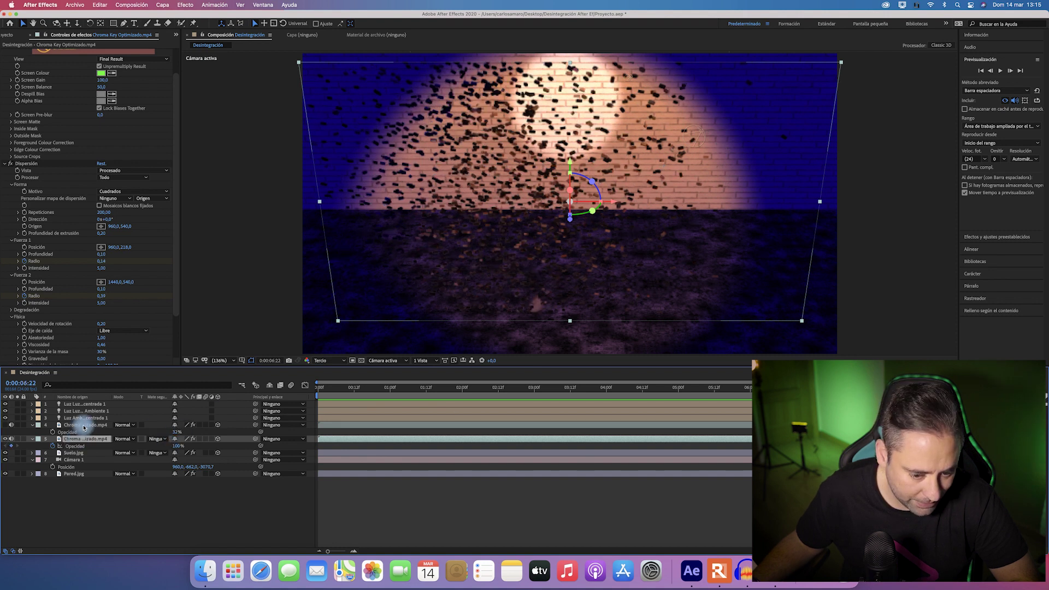
{"action": "left_click", "coordinate": [84, 426]}
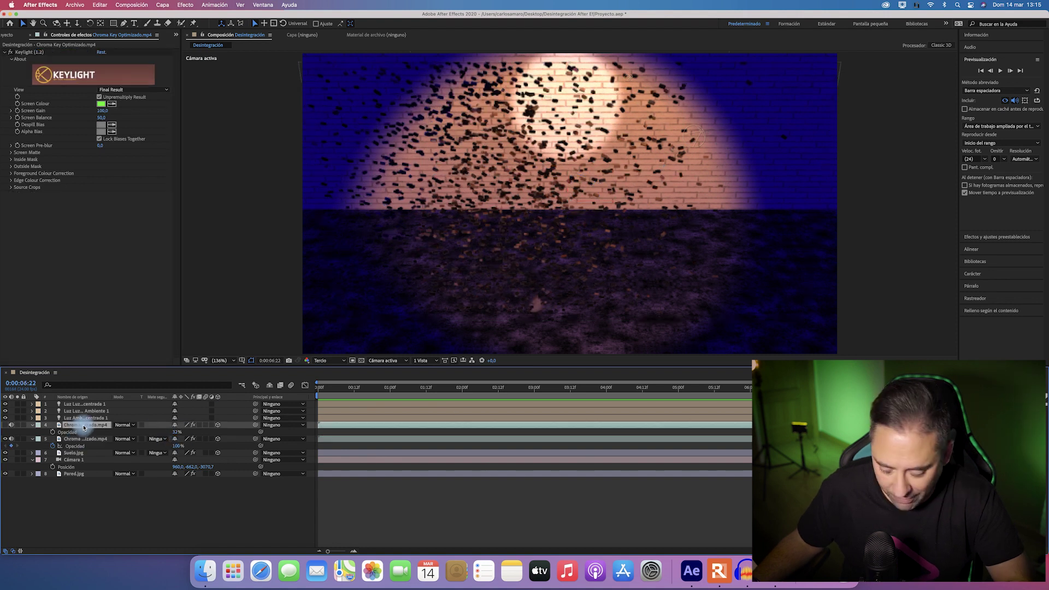
{"action": "key", "text": "Delete"}
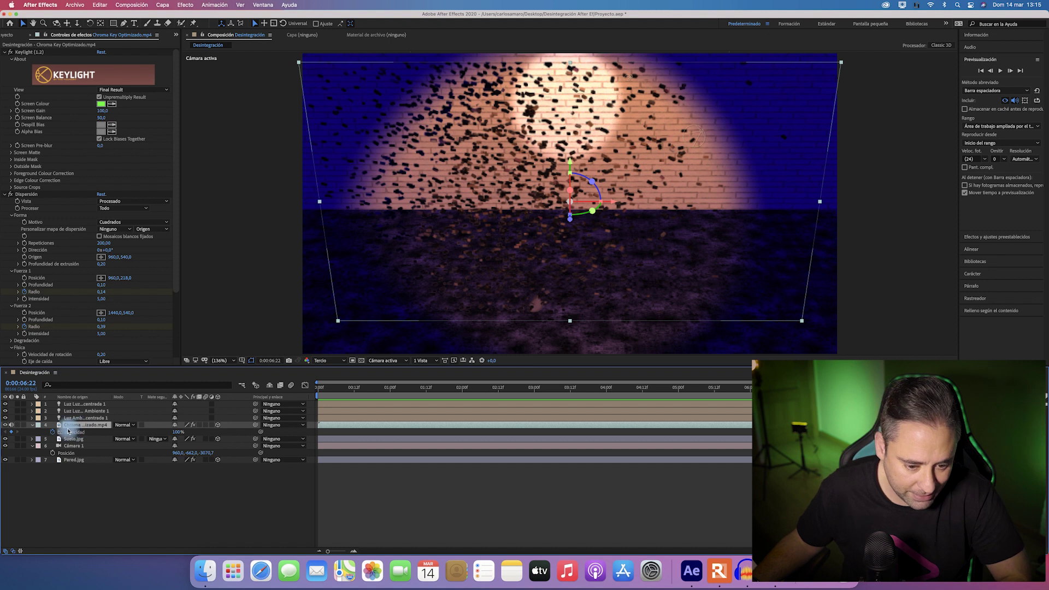
Step: Keyframe the dispersing presenter's Opacidad from 100% down to 1% as fragments spread, then preview
{"action": "left_click_drag", "start_coordinate": [715, 388], "coordinate": [775, 389]}
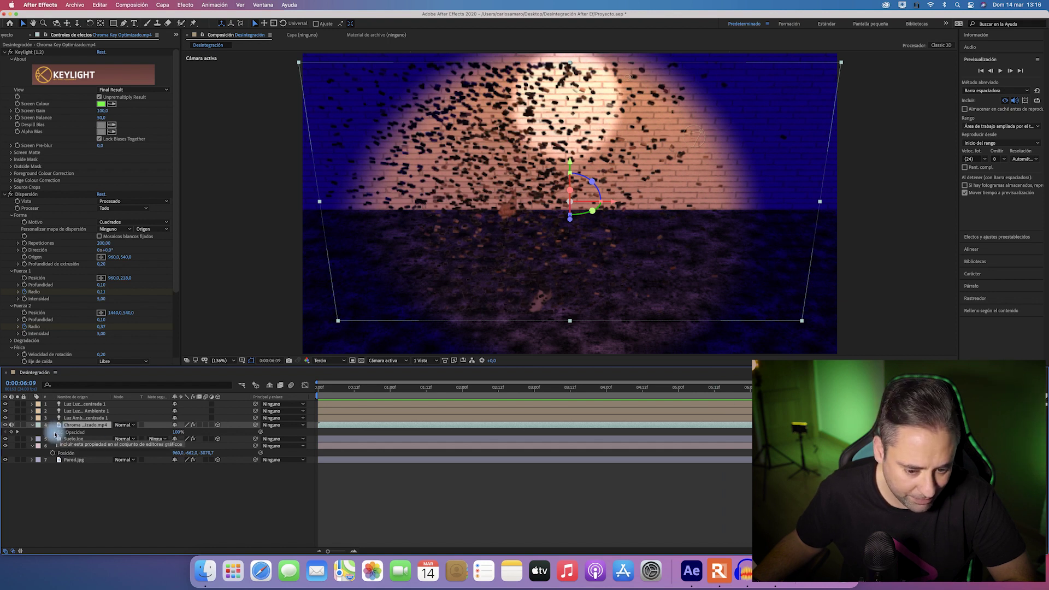
{"action": "left_click", "coordinate": [52, 431]}
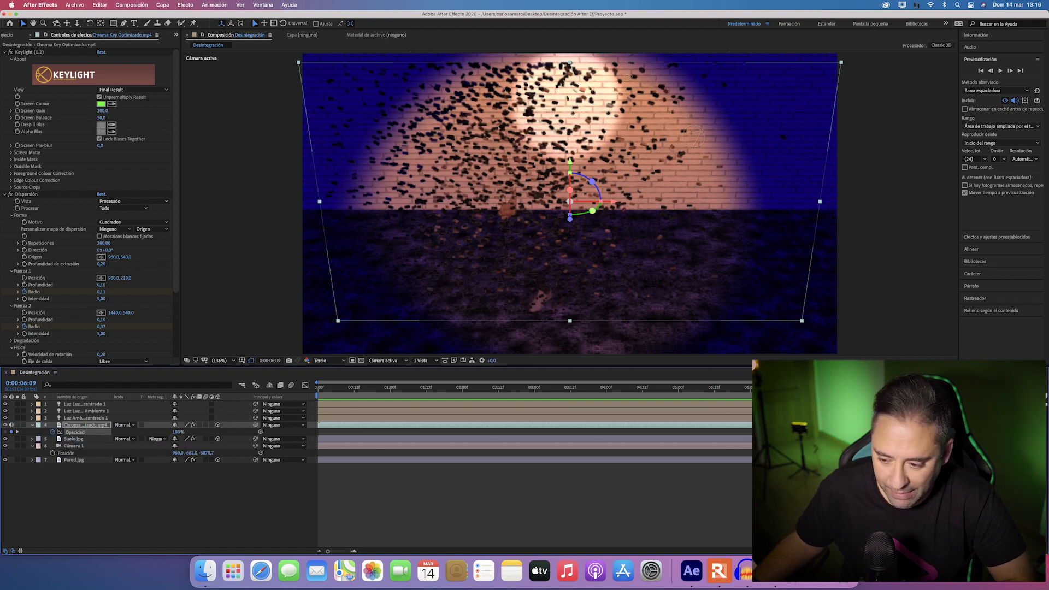
{"action": "key", "text": "space"}
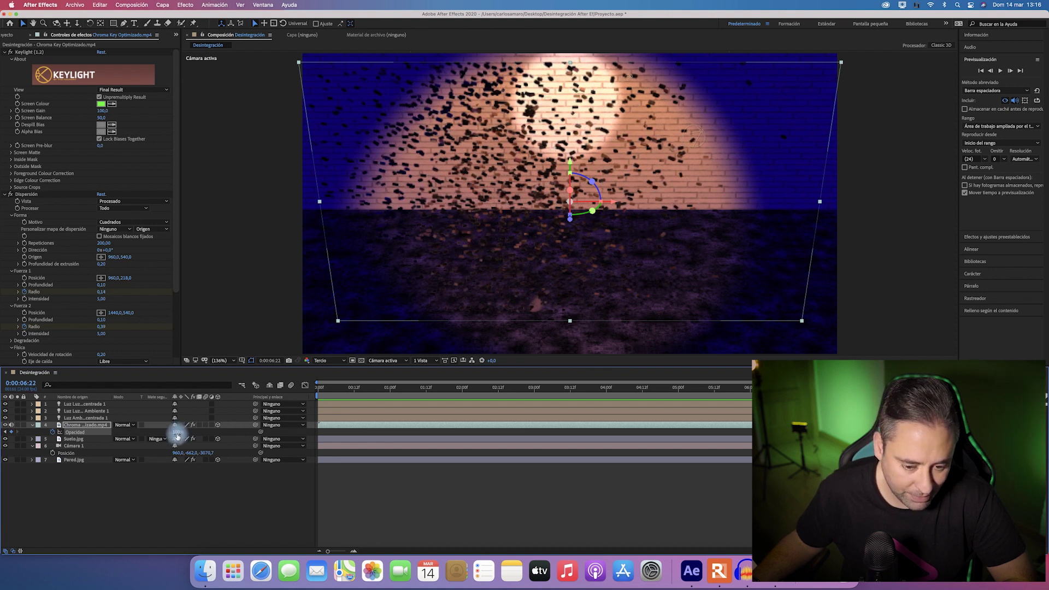
{"action": "left_click_drag", "start_coordinate": [177, 432], "coordinate": [109, 433]}
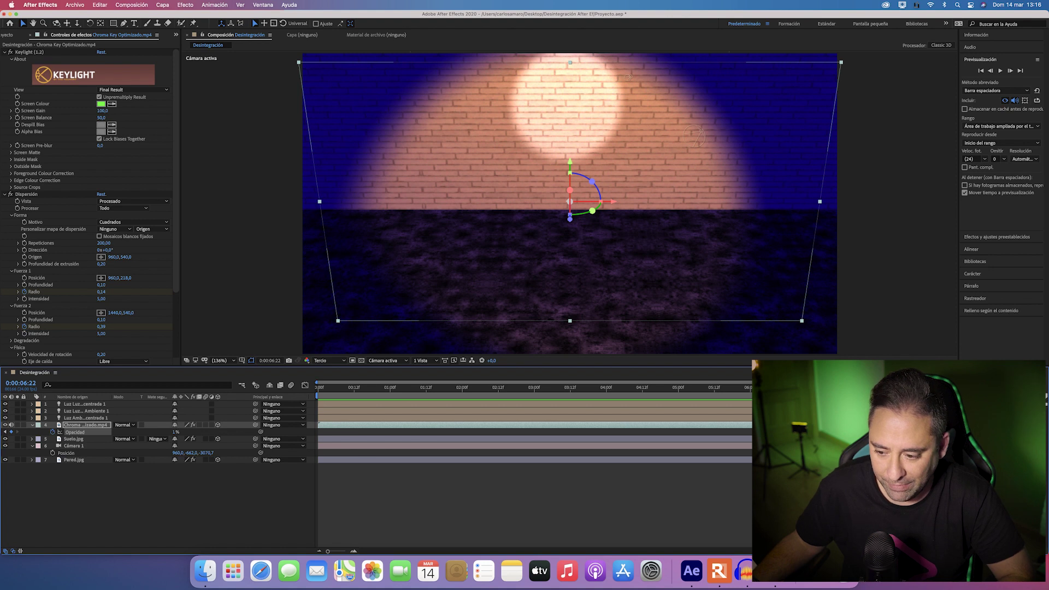
{"action": "left_click", "coordinate": [417, 387]}
{"action": "key", "text": "space"}
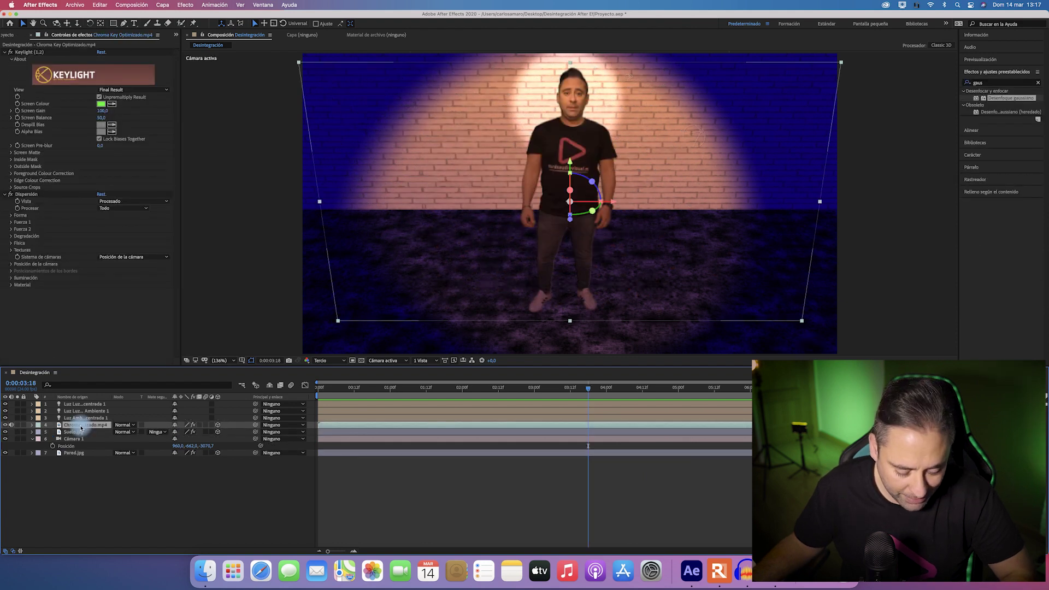
Step: Duplicate the presenter layer and make the copy start around 4:09
{"action": "key", "text": "super+d"}
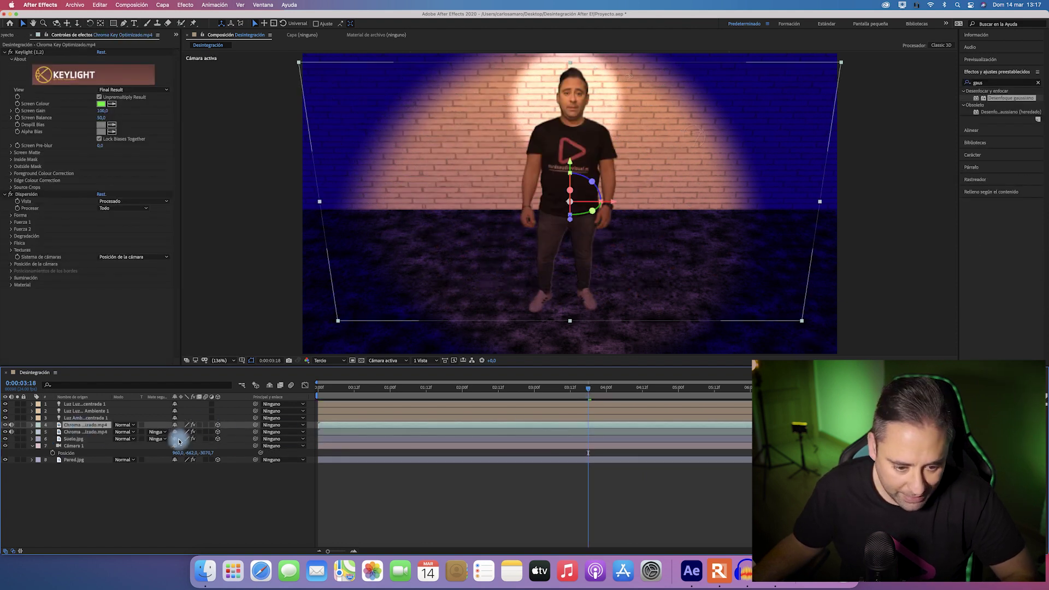
{"action": "left_click", "coordinate": [101, 432]}
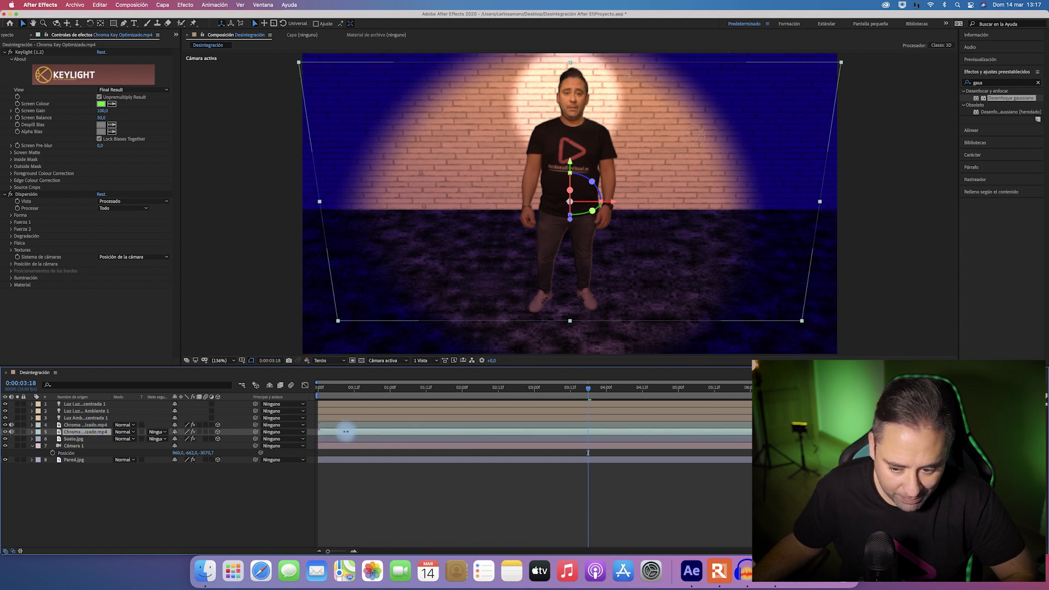
{"action": "left_click_drag", "start_coordinate": [346, 431], "coordinate": [633, 432]}
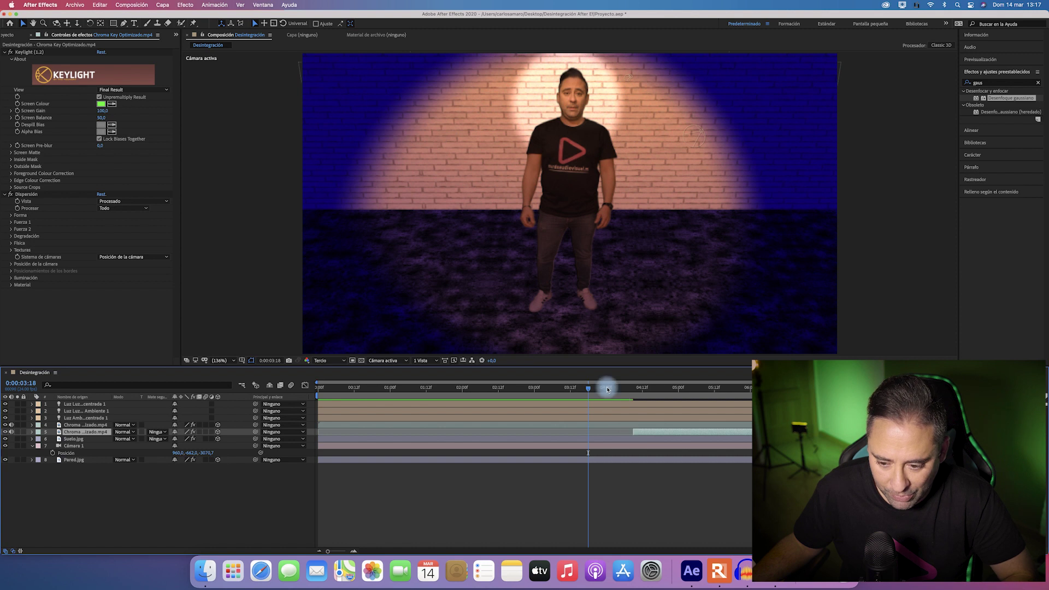
{"action": "left_click_drag", "start_coordinate": [607, 389], "coordinate": [645, 388]}
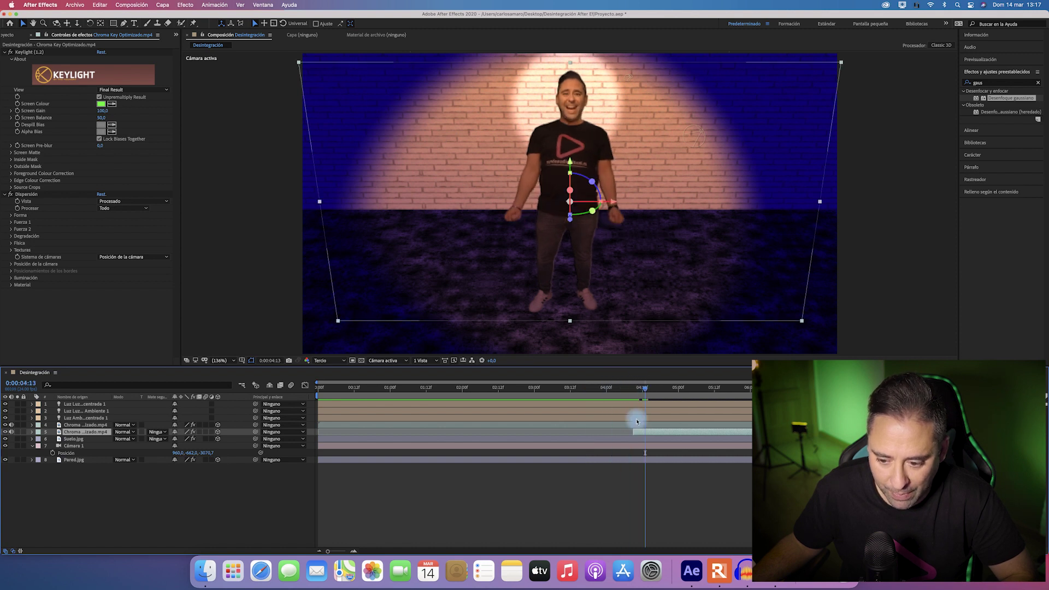
{"action": "left_click_drag", "start_coordinate": [641, 391], "coordinate": [635, 391]}
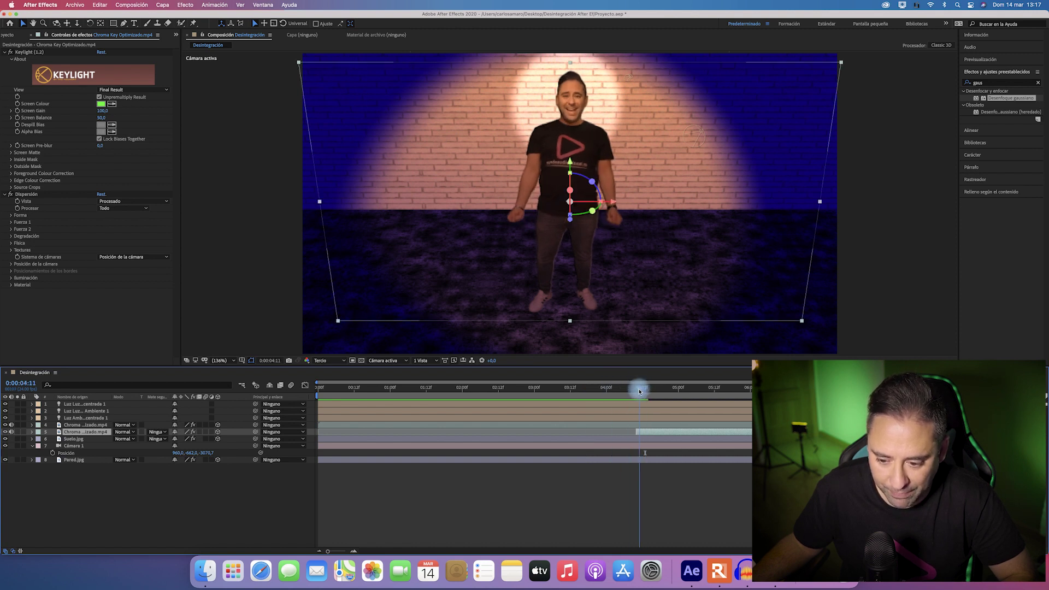
Step: Apply Gaussian Blur to the copy and raise its blurriness to about 78
{"action": "left_click_drag", "start_coordinate": [74, 431], "coordinate": [76, 435]}
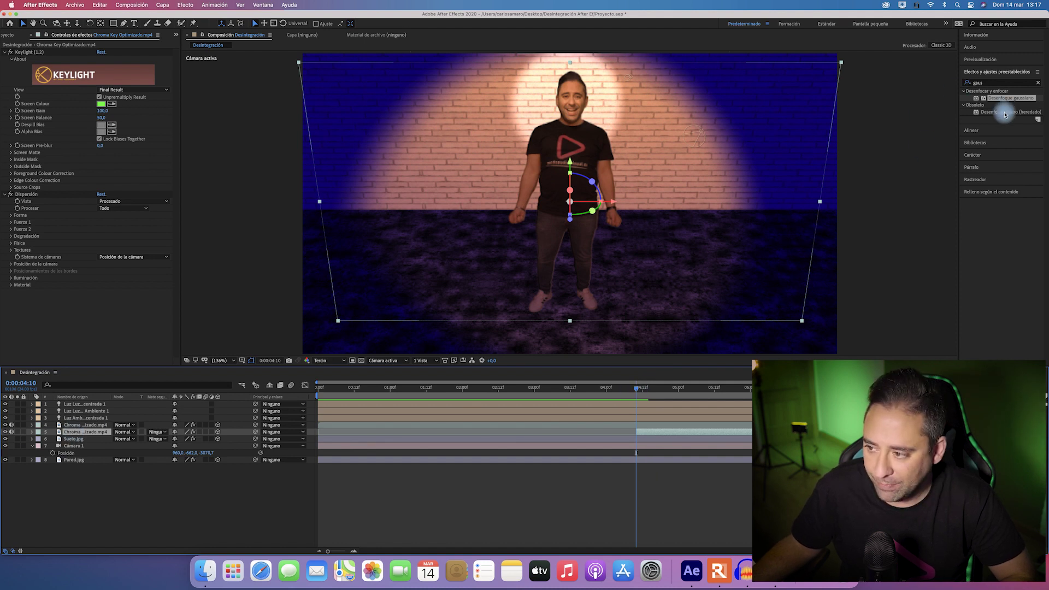
{"action": "left_click_drag", "start_coordinate": [1002, 99], "coordinate": [86, 432]}
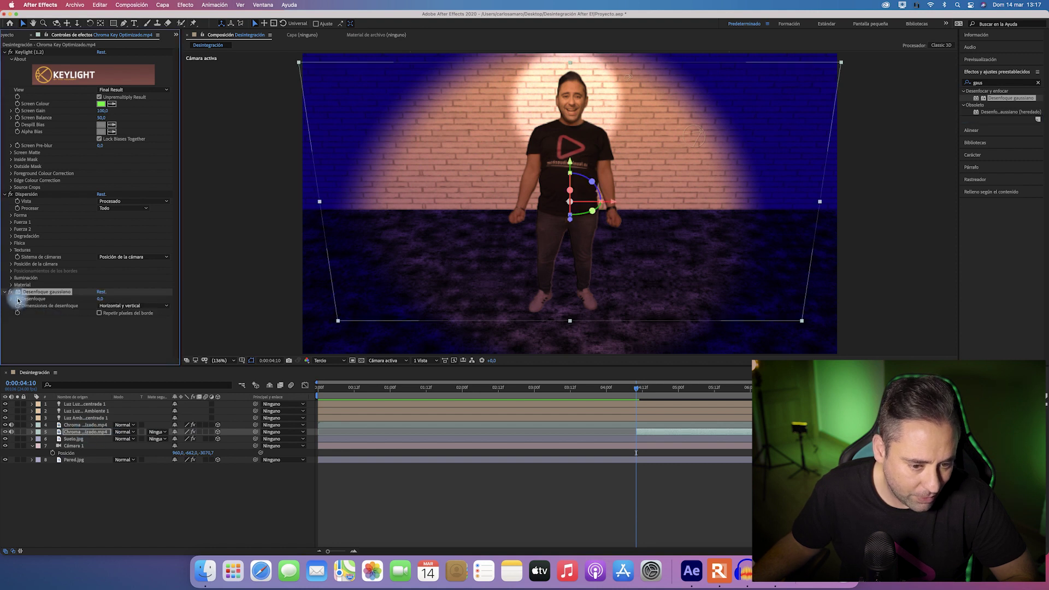
{"action": "left_click_drag", "start_coordinate": [644, 387], "coordinate": [674, 389]}
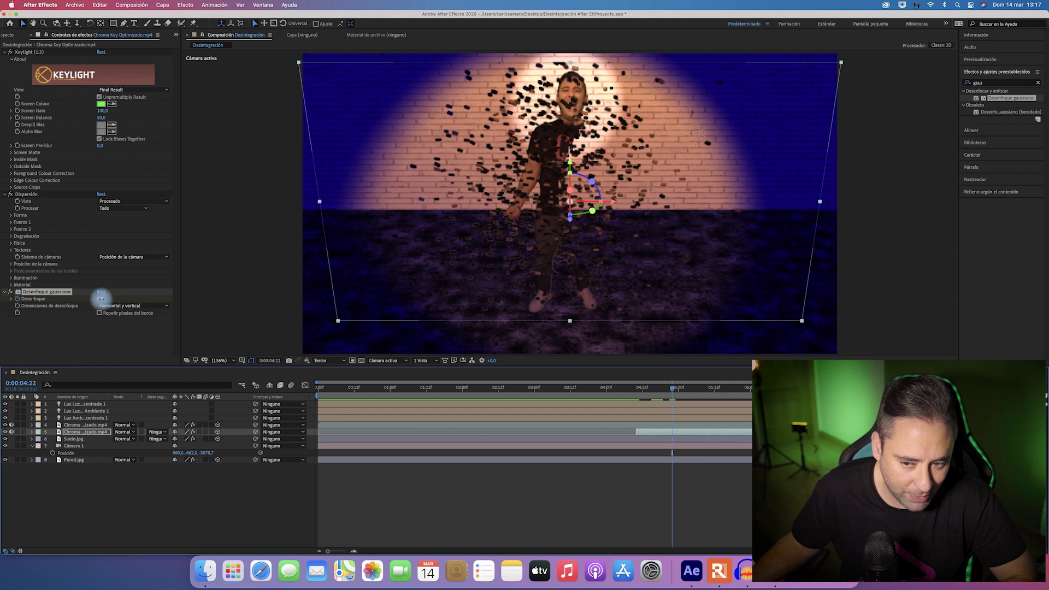
{"action": "left_click_drag", "start_coordinate": [100, 299], "coordinate": [419, 299]}
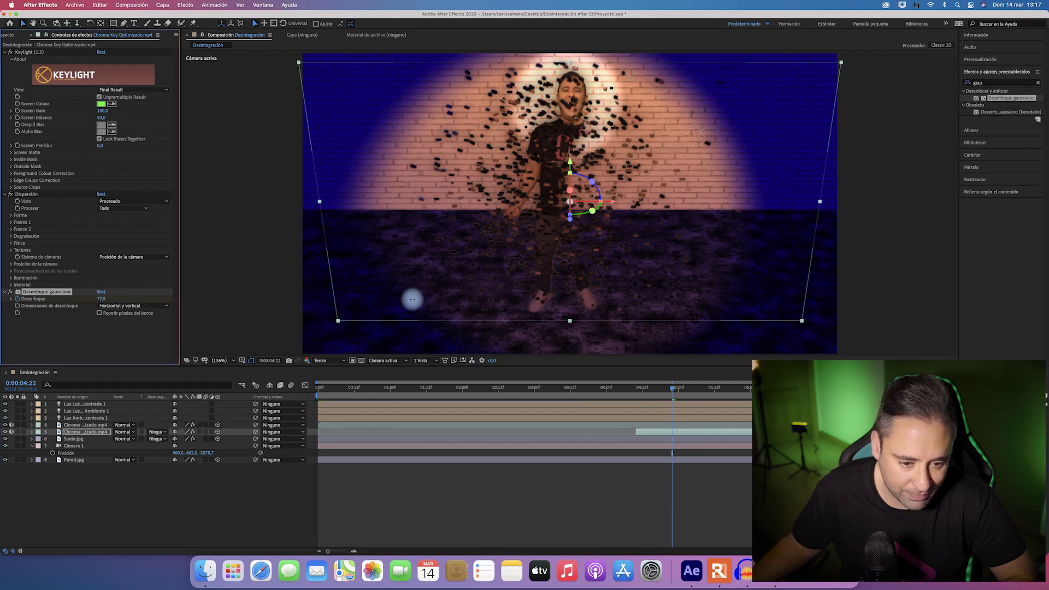
{"action": "left_click_drag", "start_coordinate": [87, 300], "coordinate": [136, 299]}
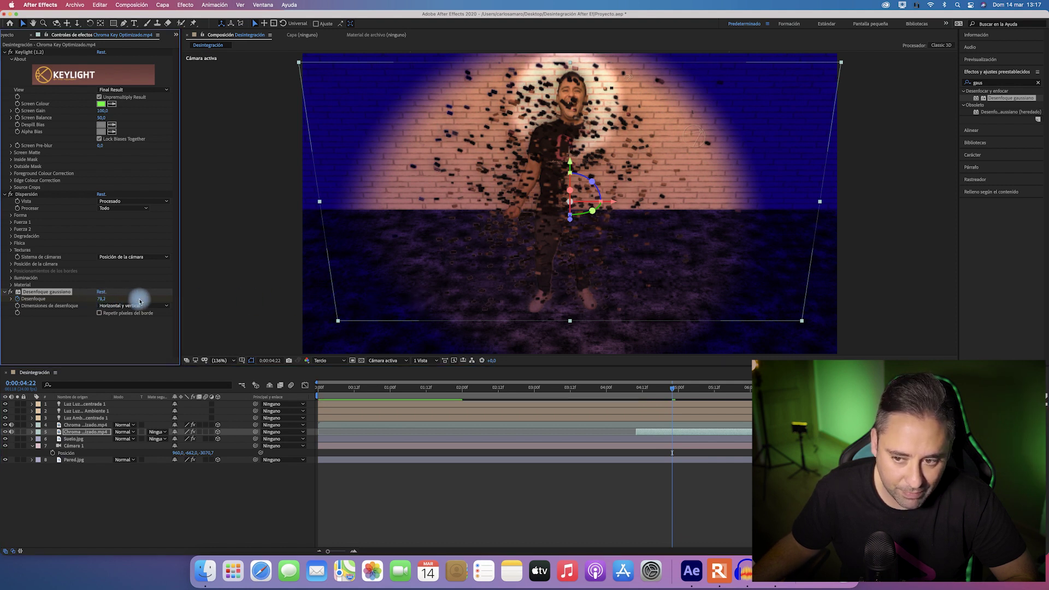
Step: Preview the blurred disintegration from just before the copy appears
{"action": "left_click", "coordinate": [621, 389]}
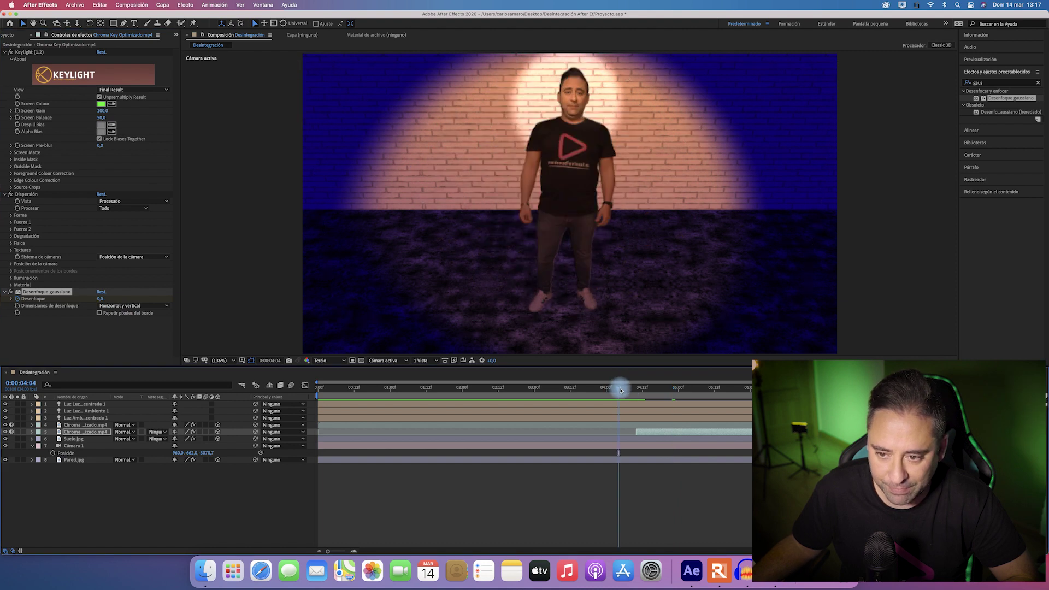
{"action": "key", "text": "space"}
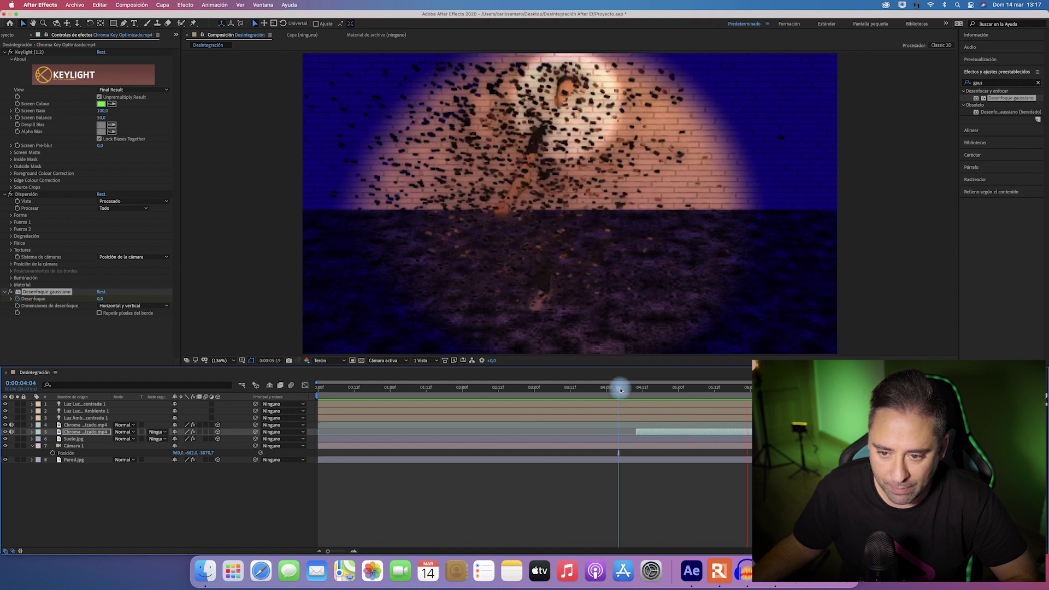
{"action": "left_click_drag", "start_coordinate": [620, 390], "coordinate": [408, 387]}
{"action": "left_click", "coordinate": [75, 431]}
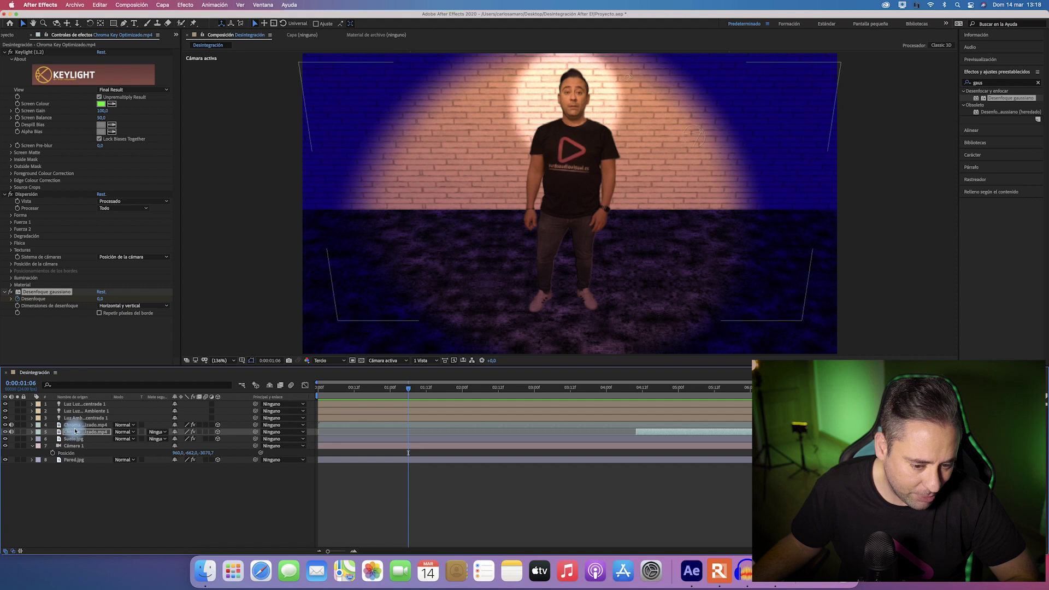
Step: Duplicate the original presenter at the start and move the copy back and left behind him in 3D
{"action": "left_click", "coordinate": [76, 429]}
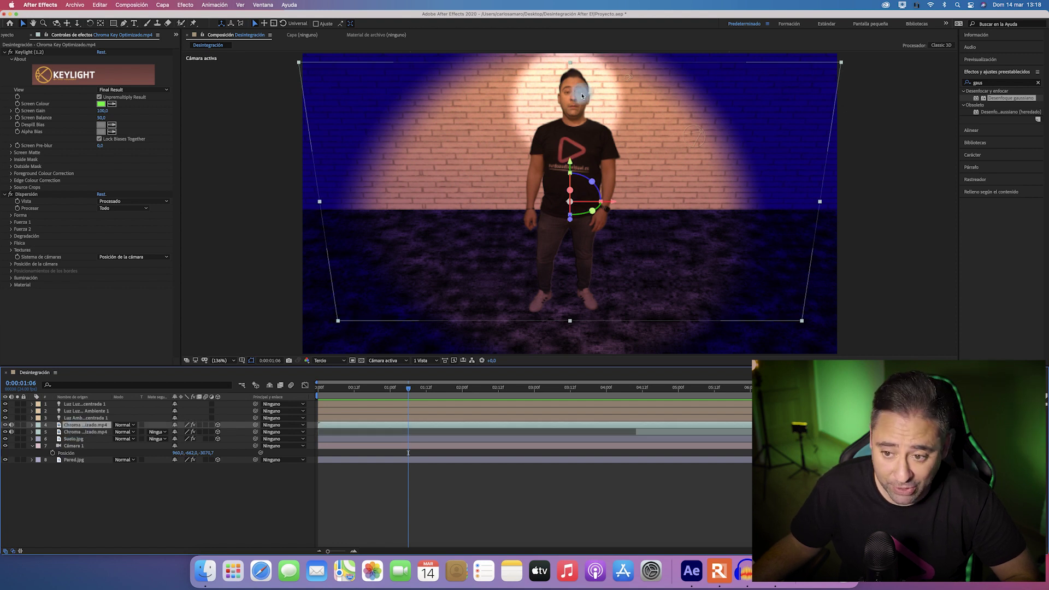
{"action": "key", "text": "Home"}
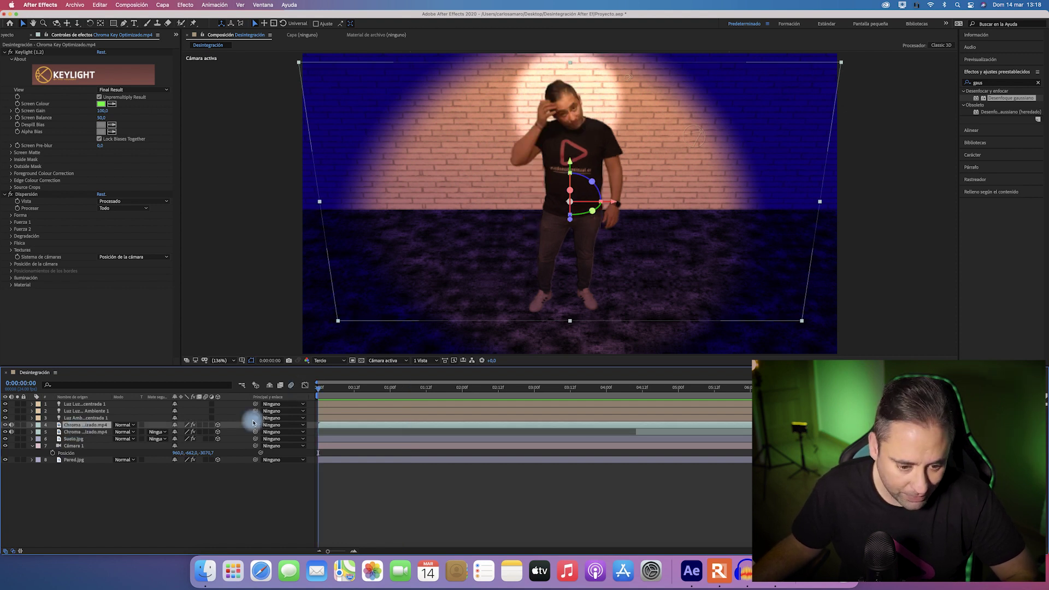
{"action": "key", "text": "ctrl+d"}
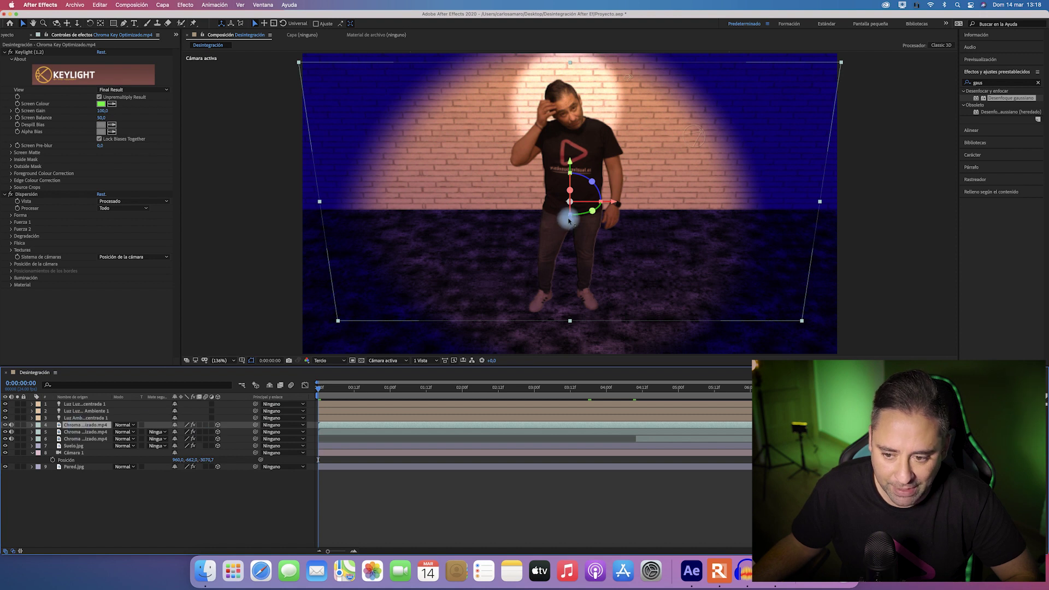
{"action": "mouse_move", "coordinate": [568, 220]}
{"action": "left_mouse_down"}
{"action": "mouse_move", "coordinate": [447, 155]}
{"action": "mouse_move", "coordinate": [743, 4]}
{"action": "mouse_move", "coordinate": [723, 42]}
{"action": "left_mouse_up"}
{"action": "left_click", "coordinate": [564, 183]}
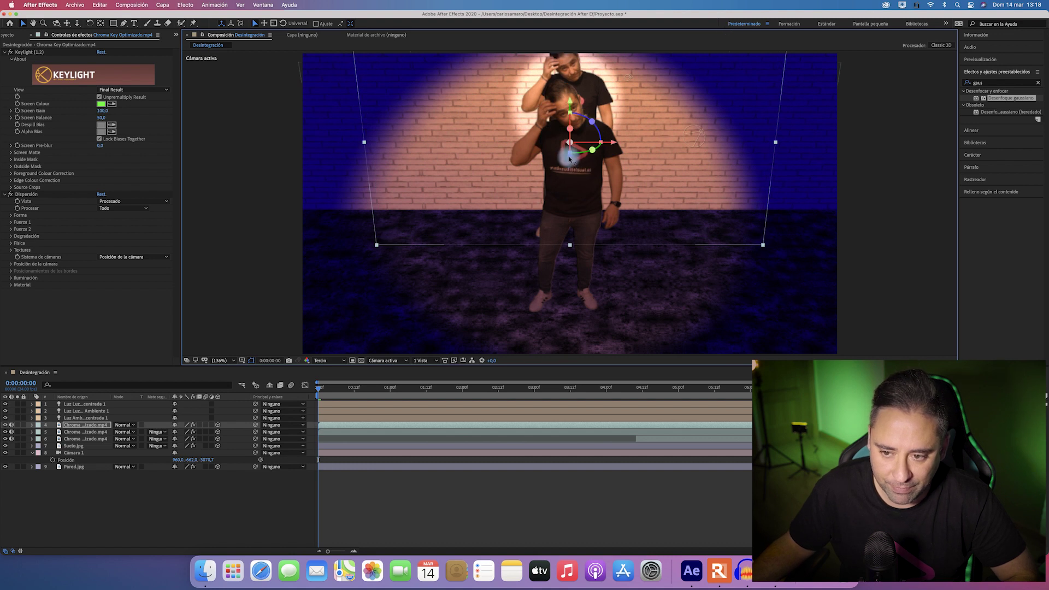
{"action": "mouse_move", "coordinate": [569, 158]}
{"action": "left_mouse_down"}
{"action": "mouse_move", "coordinate": [667, 64]}
{"action": "mouse_move", "coordinate": [656, 64]}
{"action": "left_mouse_up"}
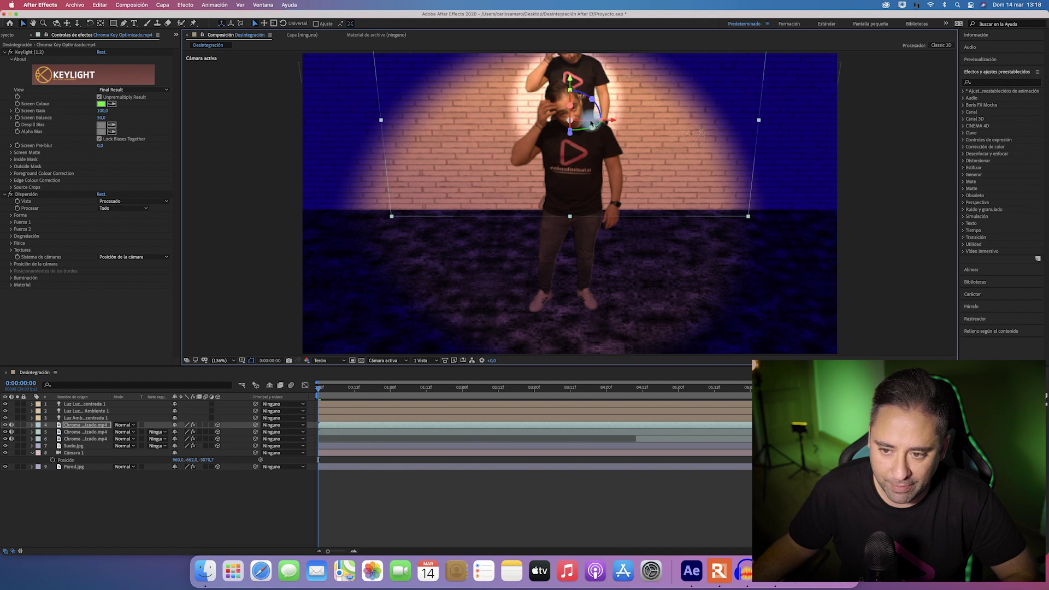
{"action": "mouse_move", "coordinate": [591, 123]}
{"action": "left_mouse_down"}
{"action": "mouse_move", "coordinate": [569, 110]}
{"action": "mouse_move", "coordinate": [529, 134]}
{"action": "left_mouse_up"}
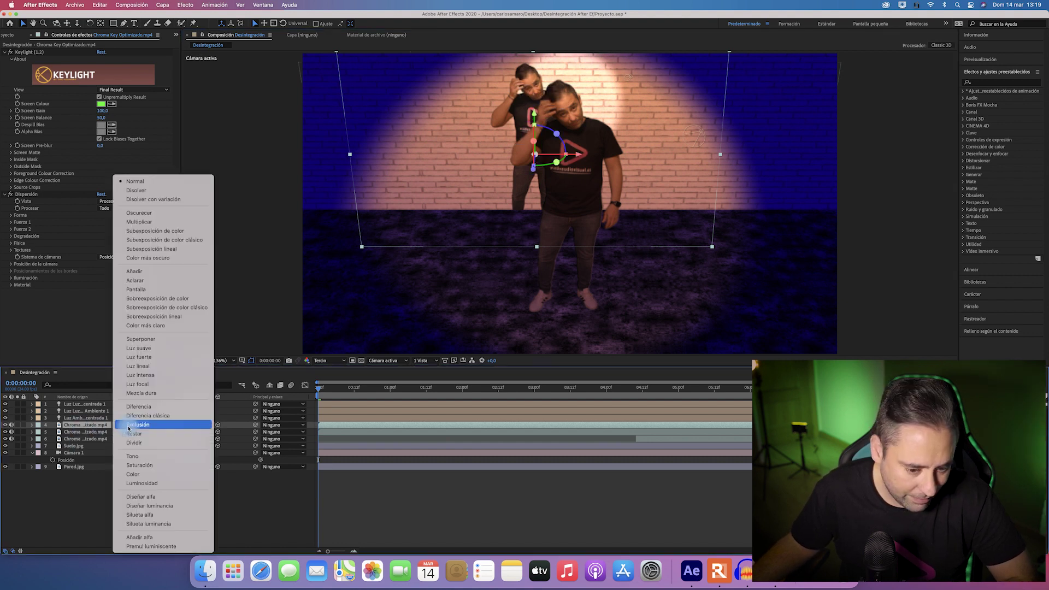
Step: Give the presenter copy a dark silhouette blend mode and lower its opacity
{"action": "left_click", "coordinate": [124, 425]}
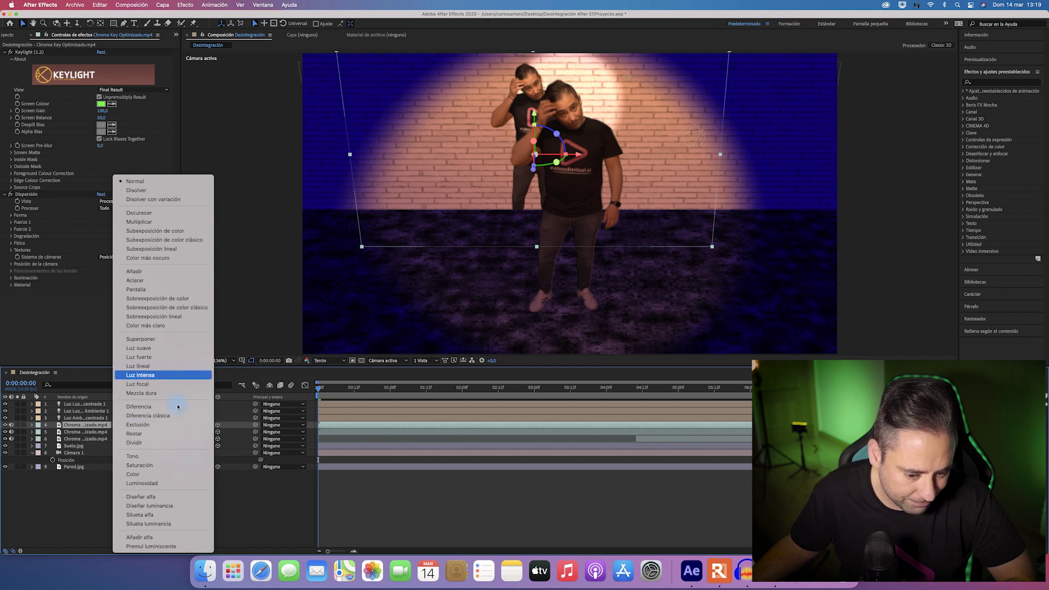
{"action": "left_click", "coordinate": [156, 514]}
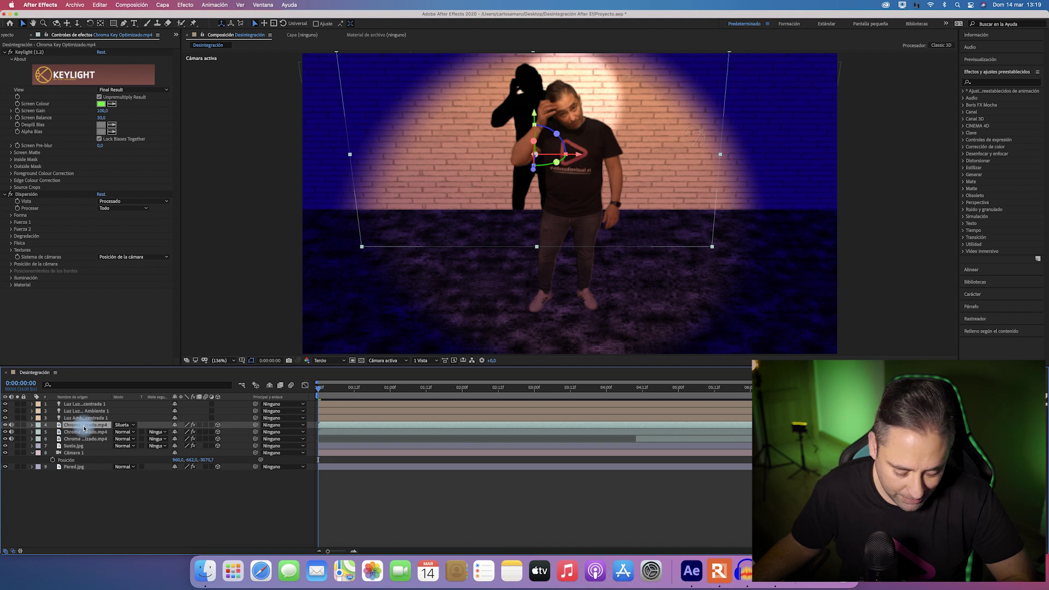
{"action": "key", "text": "t"}
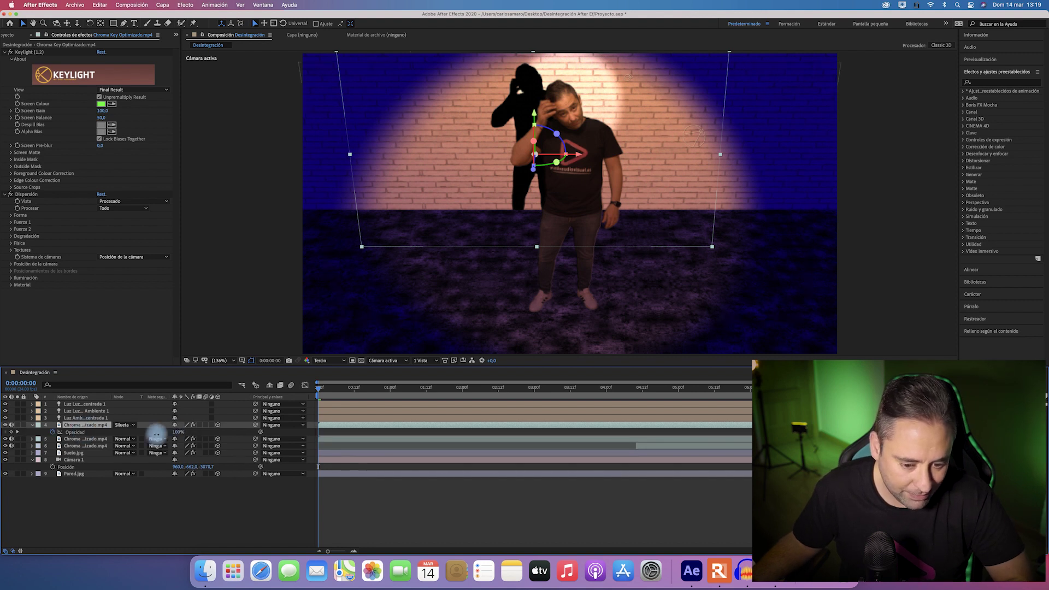
{"action": "left_click_drag", "start_coordinate": [156, 434], "coordinate": [134, 435]}
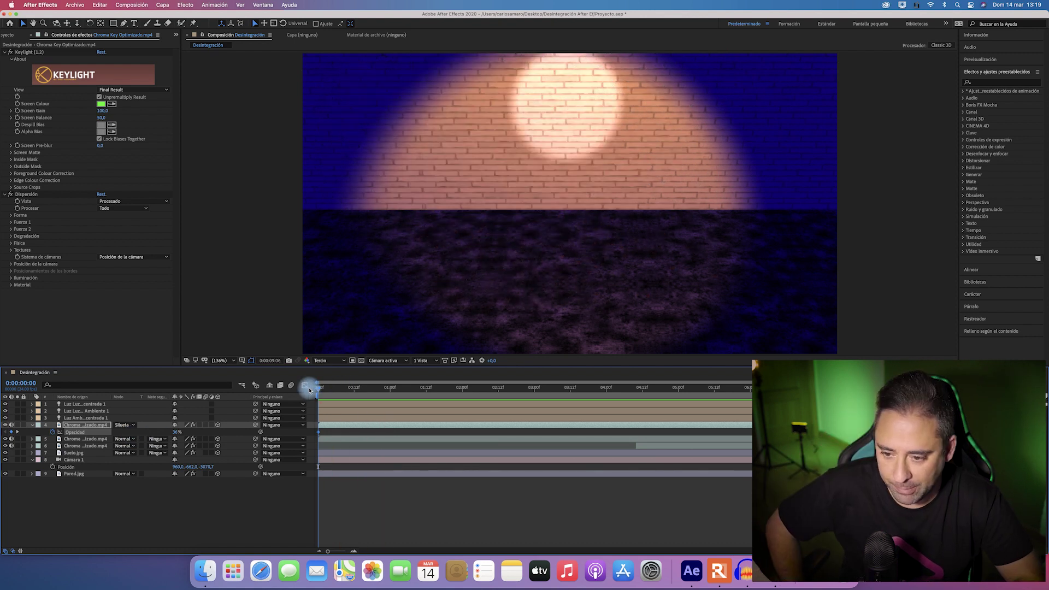
{"action": "left_click_drag", "start_coordinate": [309, 390], "coordinate": [649, 389]}
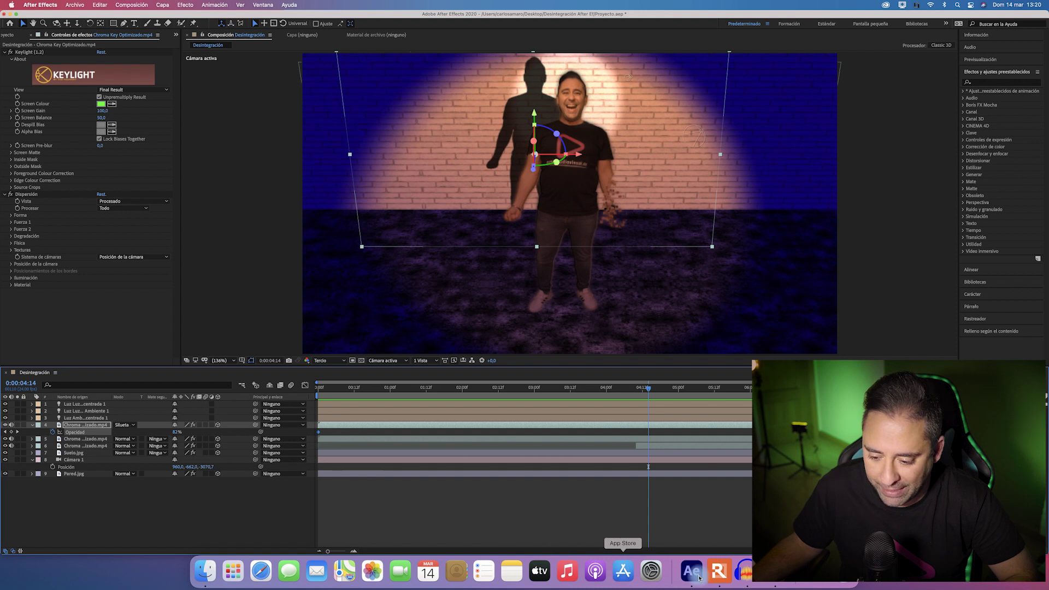
Step: Drag Hurricane - 7246.mp4 from the folder into the comp as the top layer
{"action": "left_click", "coordinate": [205, 571]}
{"action": "left_click_drag", "start_coordinate": [349, 141], "coordinate": [494, 101]}
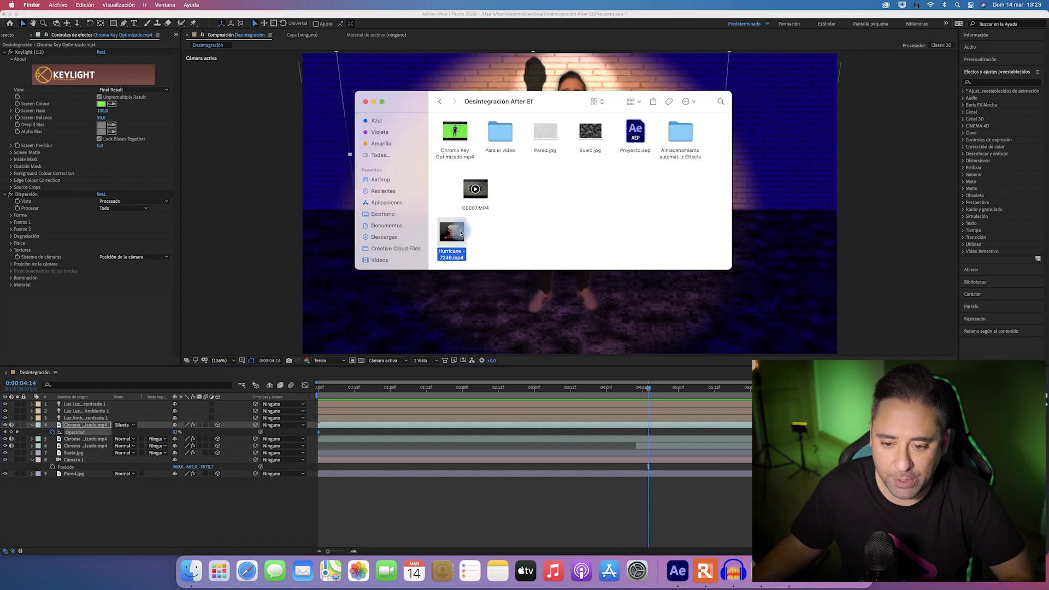
{"action": "left_click", "coordinate": [451, 235]}
{"action": "left_click_drag", "start_coordinate": [452, 232], "coordinate": [100, 511]}
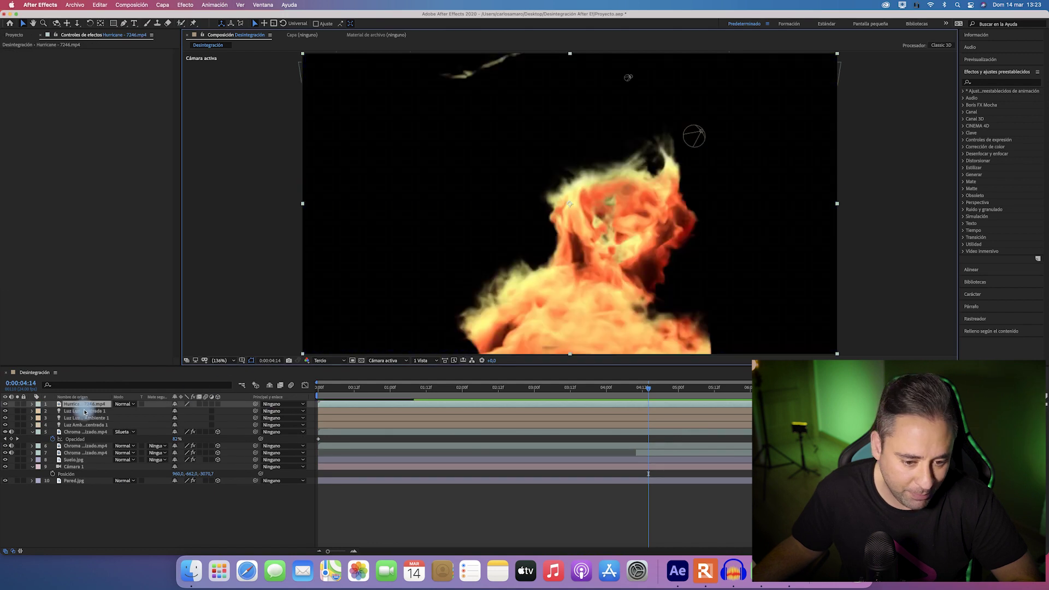
Step: Make the Hurricane fire layer 3D, move it in front of the presenter, and shrink its scale slightly
{"action": "left_click", "coordinate": [218, 405]}
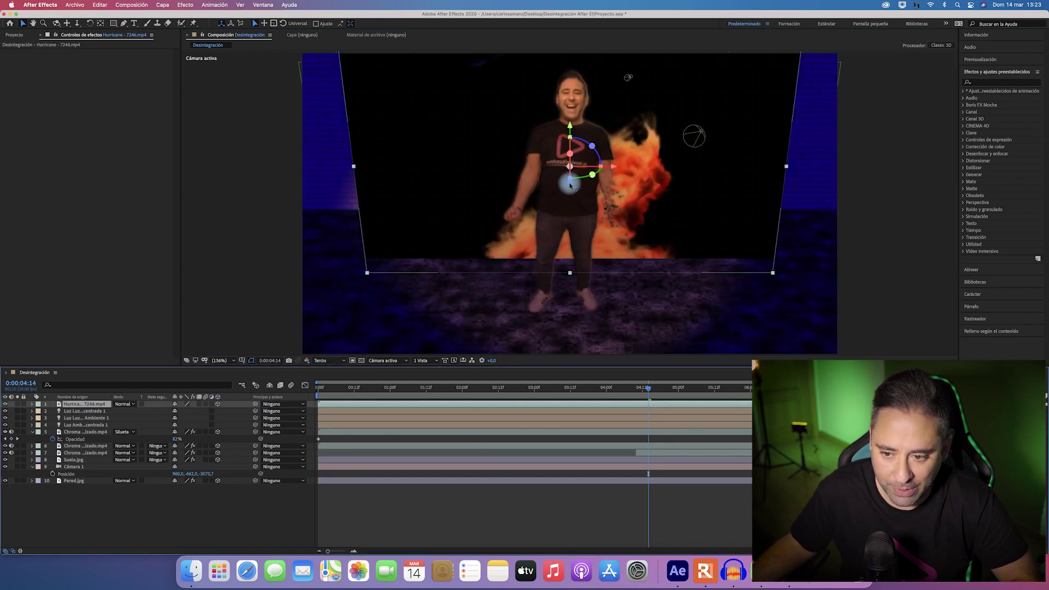
{"action": "mouse_move", "coordinate": [570, 185]}
{"action": "left_mouse_down"}
{"action": "mouse_move", "coordinate": [90, 347]}
{"action": "mouse_move", "coordinate": [475, 173]}
{"action": "left_mouse_up"}
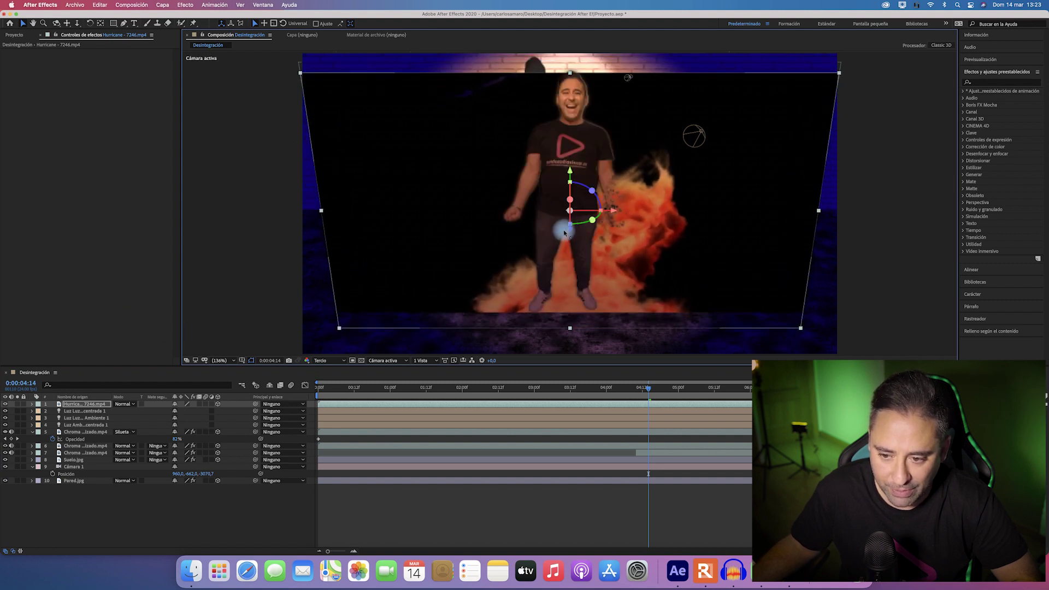
{"action": "mouse_move", "coordinate": [565, 232]}
{"action": "left_mouse_down"}
{"action": "mouse_move", "coordinate": [579, 174]}
{"action": "mouse_move", "coordinate": [560, 146]}
{"action": "left_mouse_up"}
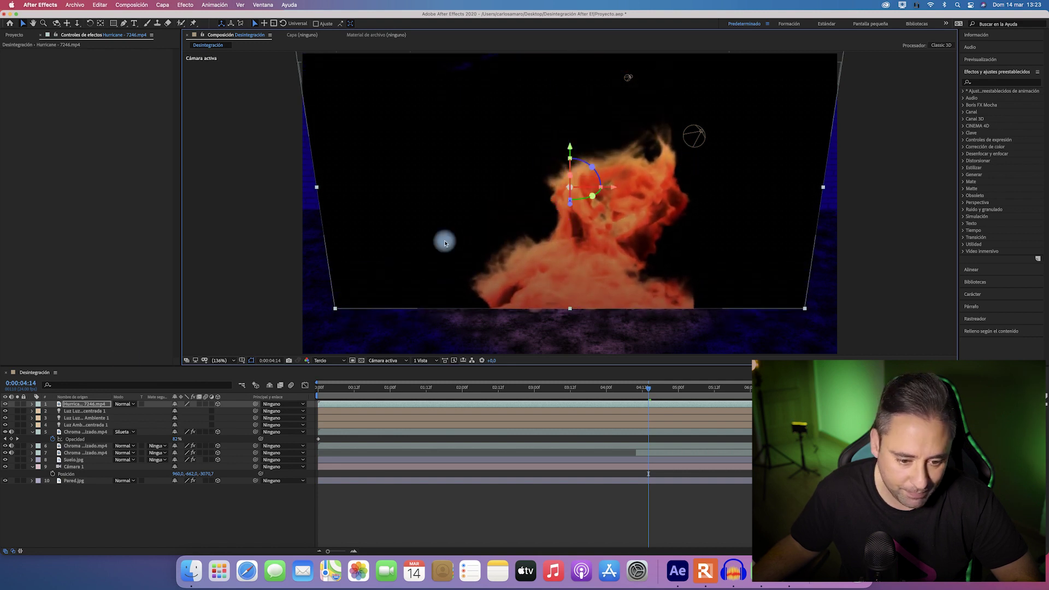
{"action": "key", "text": "s"}
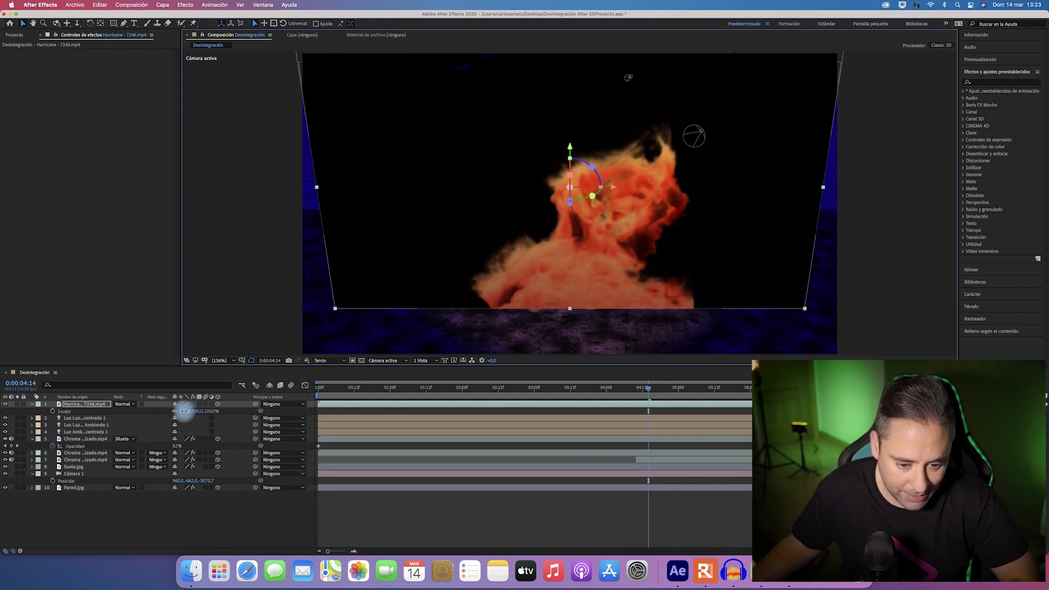
{"action": "left_click_drag", "start_coordinate": [185, 411], "coordinate": [179, 407]}
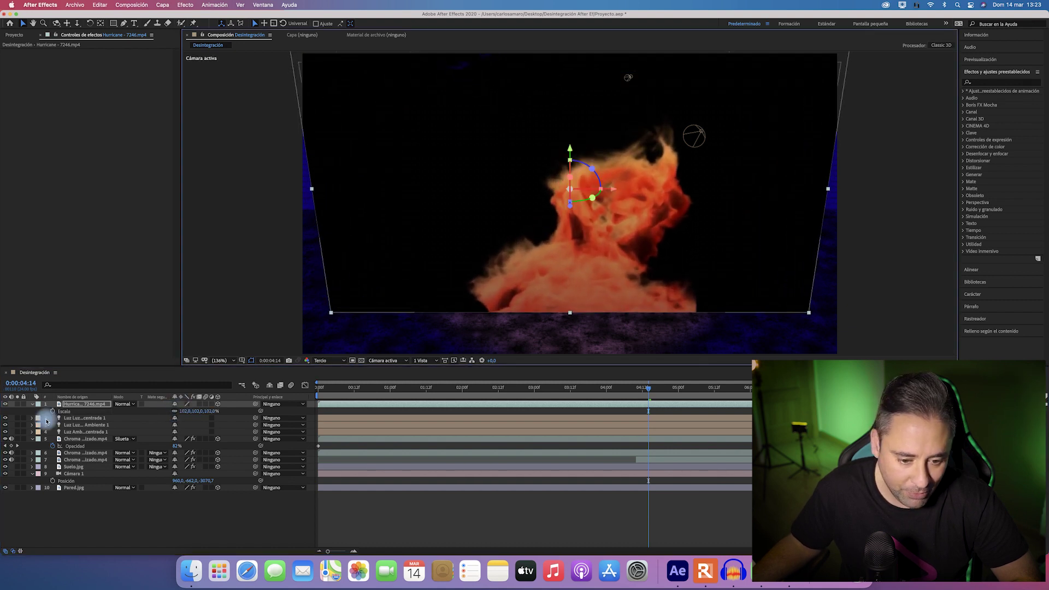
{"action": "left_click", "coordinate": [124, 404]}
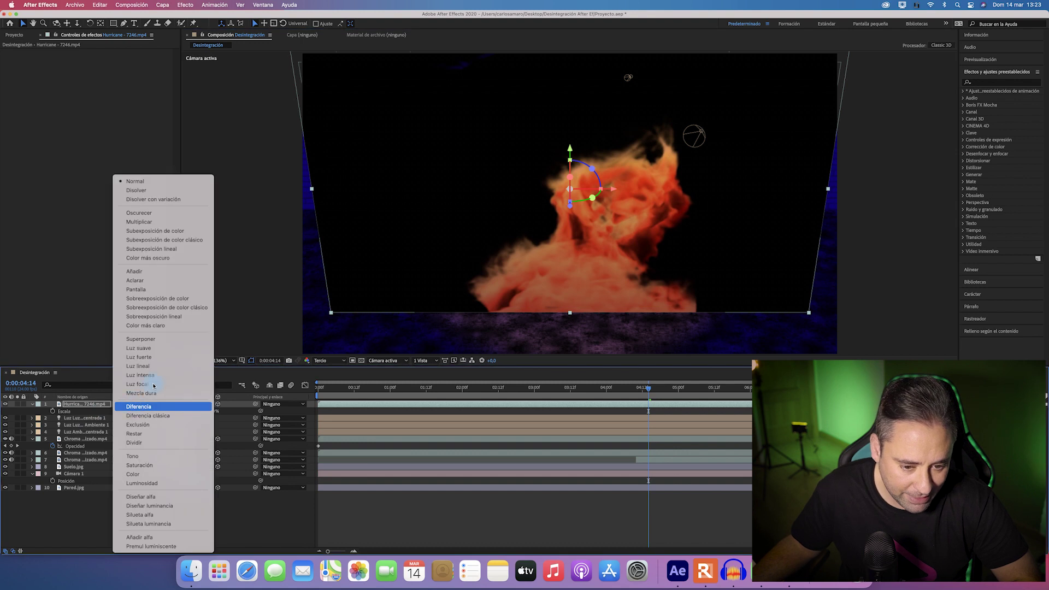
Step: Set the fire layer to Pantalla blending and make it start around 02:00, checking with previews
{"action": "left_click", "coordinate": [159, 290]}
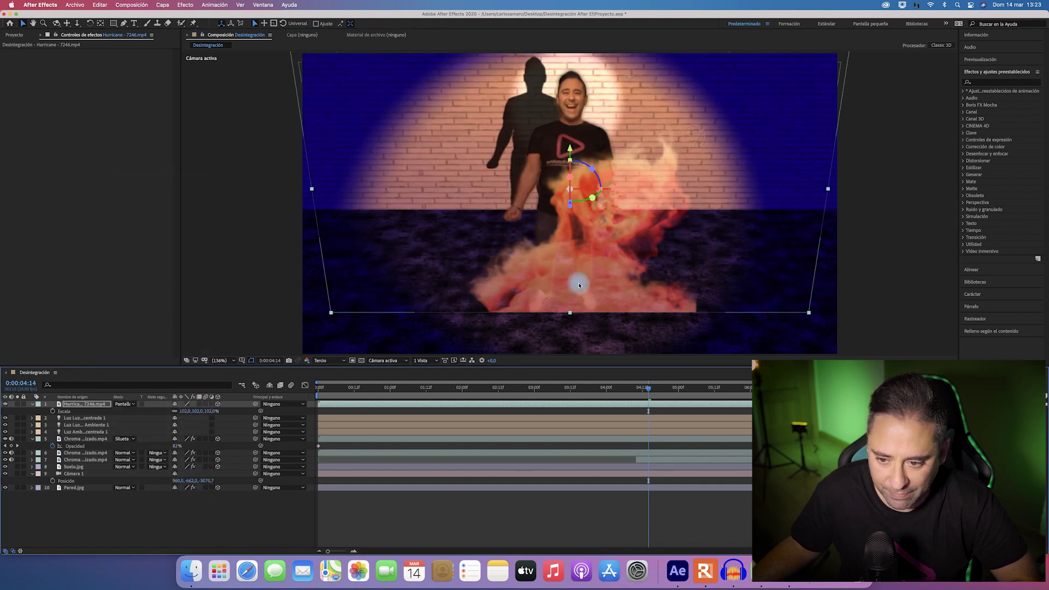
{"action": "left_click", "coordinate": [625, 387]}
{"action": "key", "text": "space"}
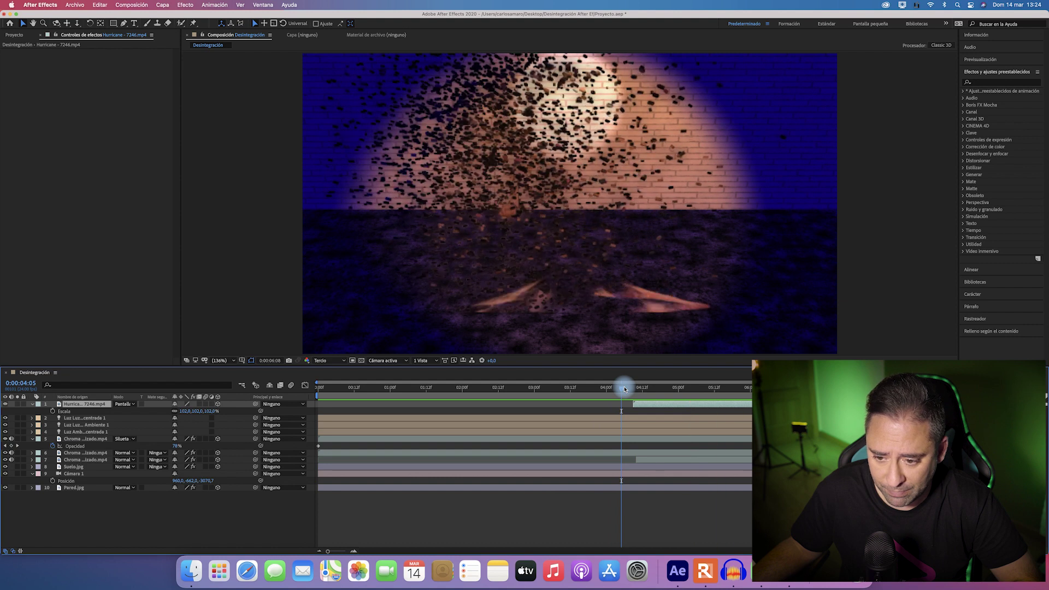
{"action": "left_click", "coordinate": [659, 407]}
{"action": "mouse_move", "coordinate": [660, 407]}
{"action": "left_mouse_down"}
{"action": "mouse_move", "coordinate": [484, 406]}
{"action": "mouse_move", "coordinate": [509, 405]}
{"action": "left_mouse_up"}
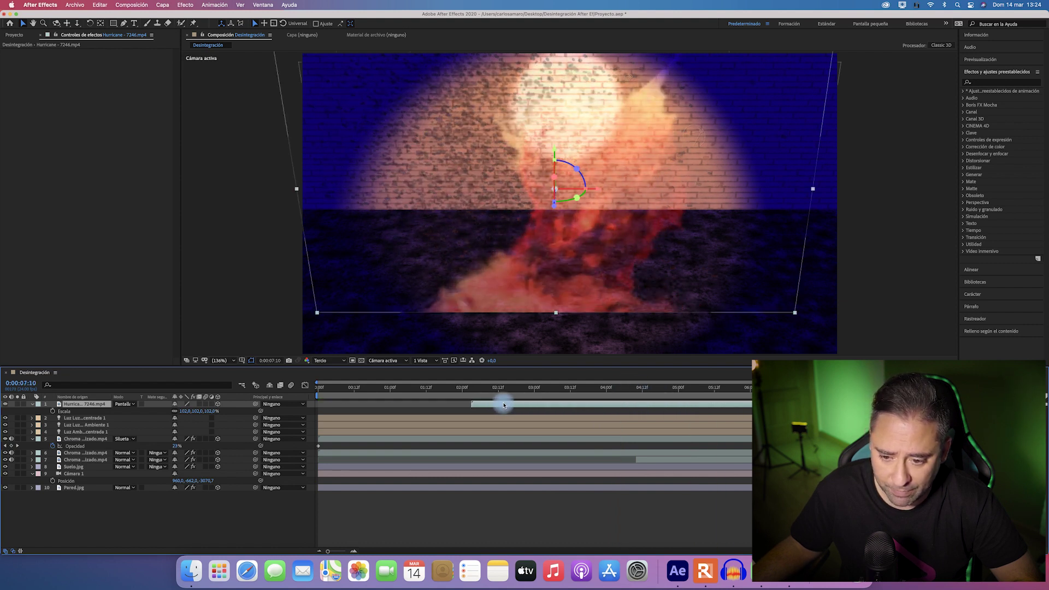
{"action": "left_click", "coordinate": [487, 390]}
{"action": "key", "text": "space"}
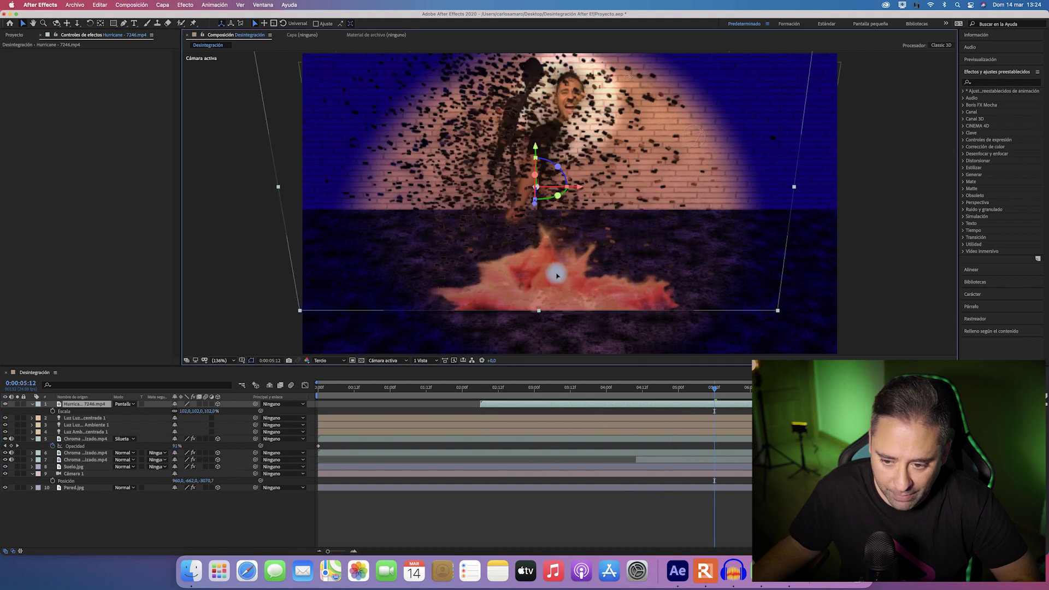
Step: Start a Pen mask around the fire, placing points down its right side and base
{"action": "left_click", "coordinate": [124, 23]}
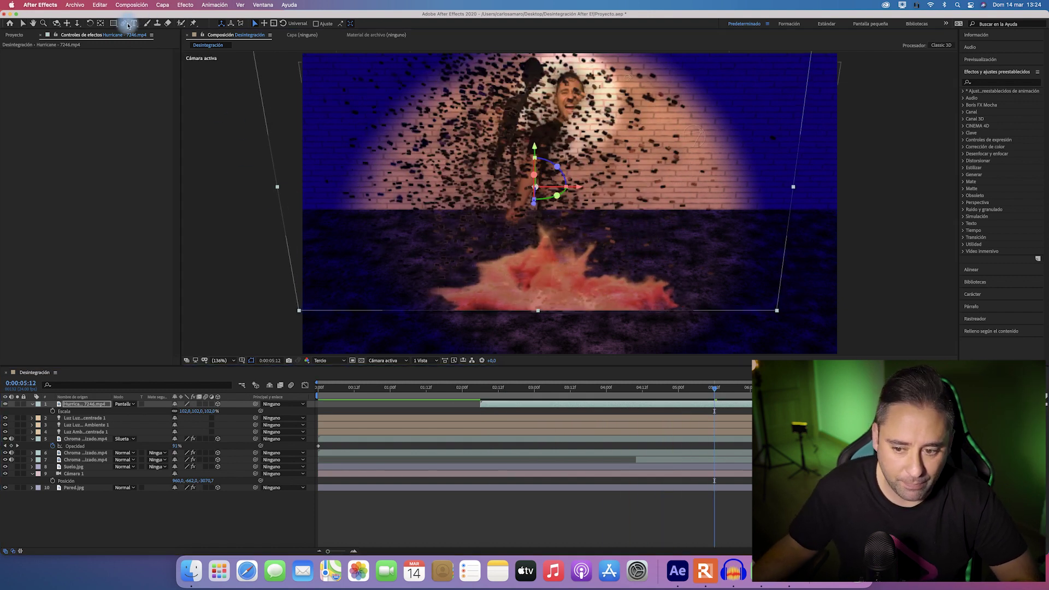
{"action": "left_click", "coordinate": [708, 237]}
{"action": "left_click", "coordinate": [687, 289]}
{"action": "left_click", "coordinate": [667, 305]}
{"action": "left_click", "coordinate": [636, 307]}
Step: Trace the mask along the splash's bottom, up the left, over the figure and close it
{"action": "left_click", "coordinate": [621, 305]}
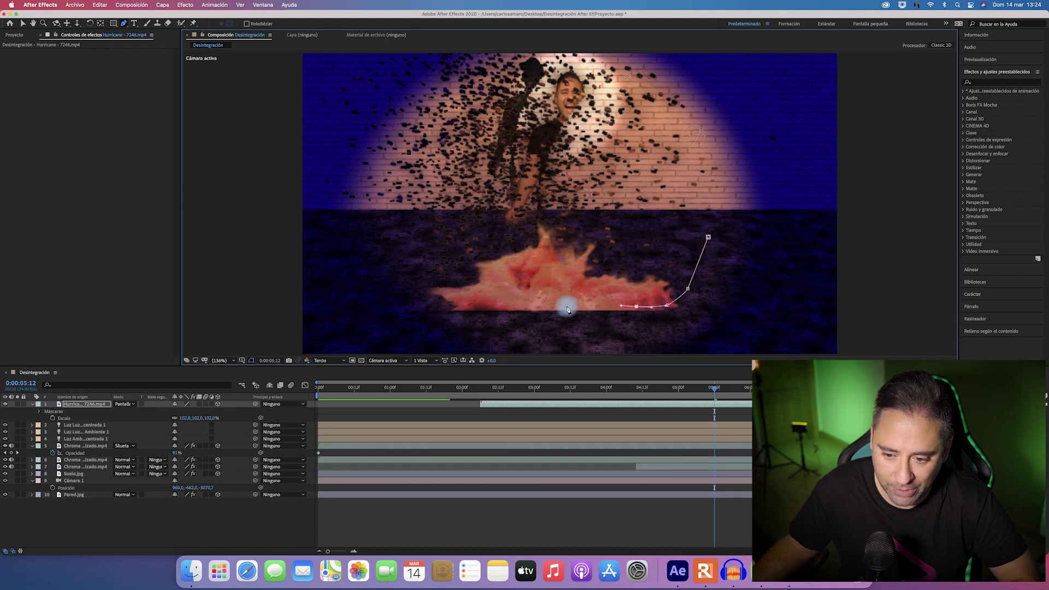
{"action": "left_click", "coordinate": [569, 305]}
{"action": "left_click", "coordinate": [521, 301]}
{"action": "left_click", "coordinate": [474, 304]}
{"action": "left_click", "coordinate": [456, 298]}
{"action": "left_click", "coordinate": [424, 254]}
{"action": "left_click", "coordinate": [433, 163]}
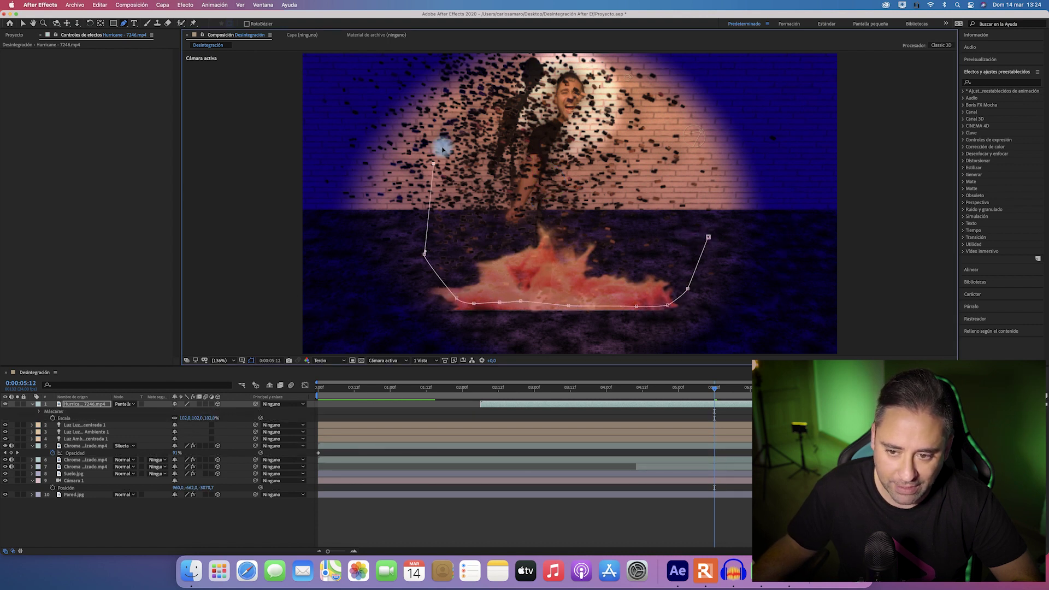
{"action": "left_click", "coordinate": [462, 109]}
{"action": "left_click", "coordinate": [489, 67]}
{"action": "left_click", "coordinate": [582, 53]}
{"action": "left_click", "coordinate": [624, 56]}
{"action": "left_click", "coordinate": [663, 70]}
{"action": "left_click", "coordinate": [676, 97]}
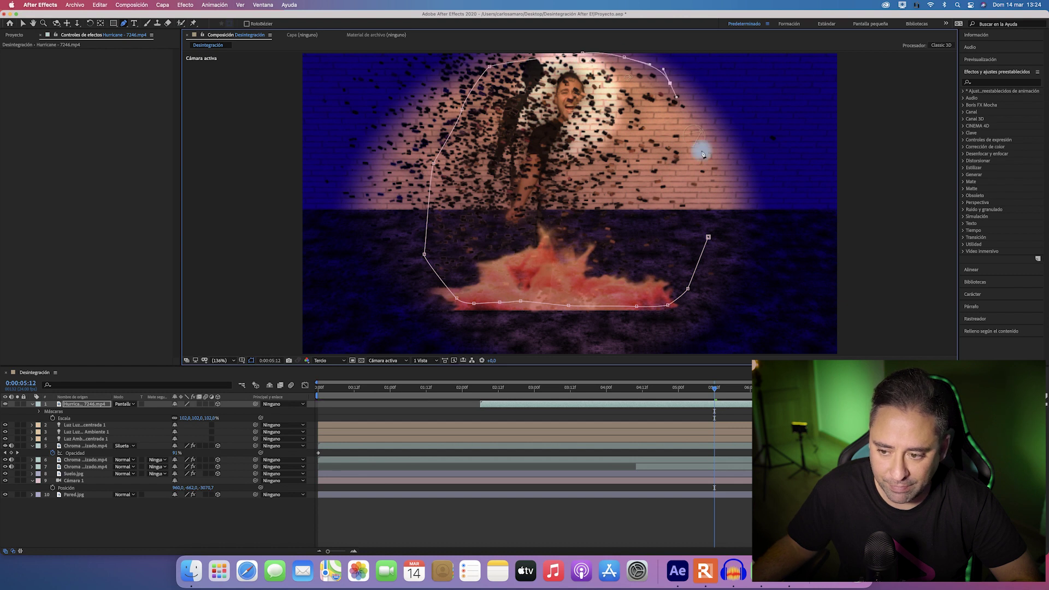
{"action": "left_click", "coordinate": [706, 162]}
{"action": "left_click", "coordinate": [711, 226]}
{"action": "left_click", "coordinate": [708, 238]}
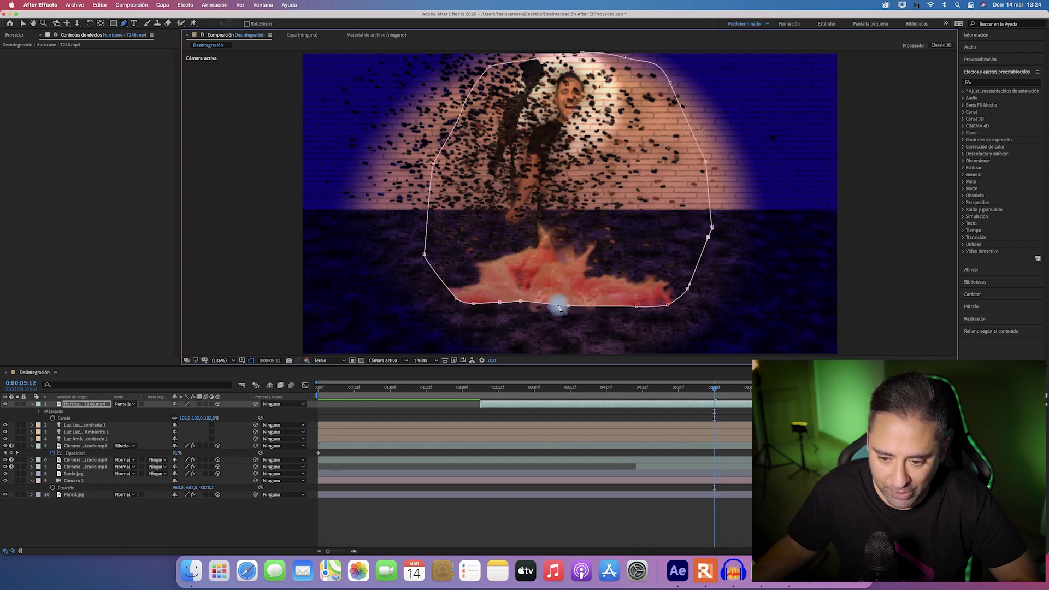
Step: Feather the mask edge to 91 pixels and play back the result
{"action": "left_click", "coordinate": [52, 418]}
{"action": "left_click", "coordinate": [42, 413]}
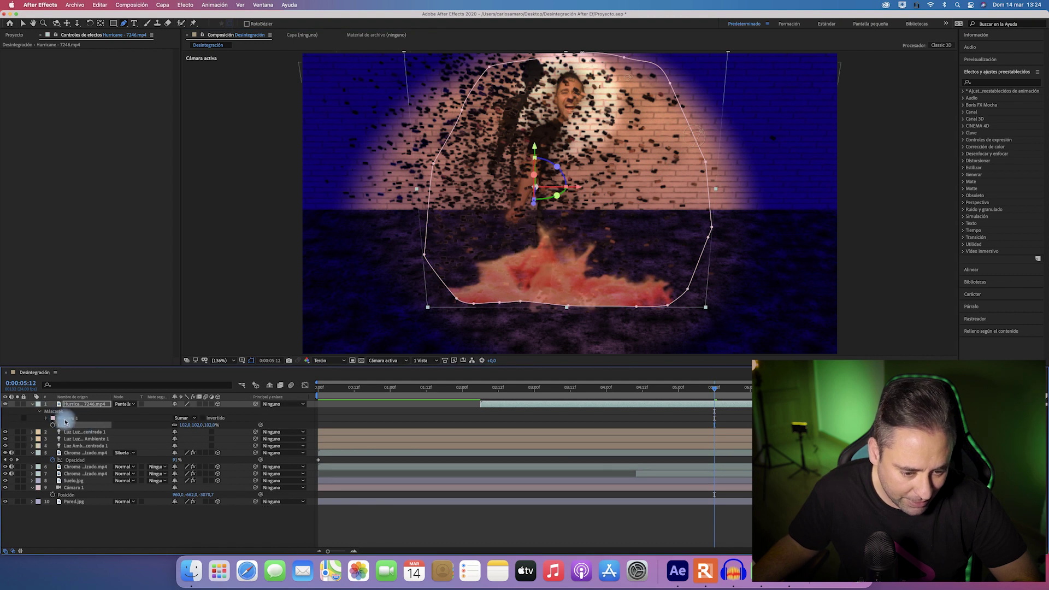
{"action": "left_click", "coordinate": [48, 419]}
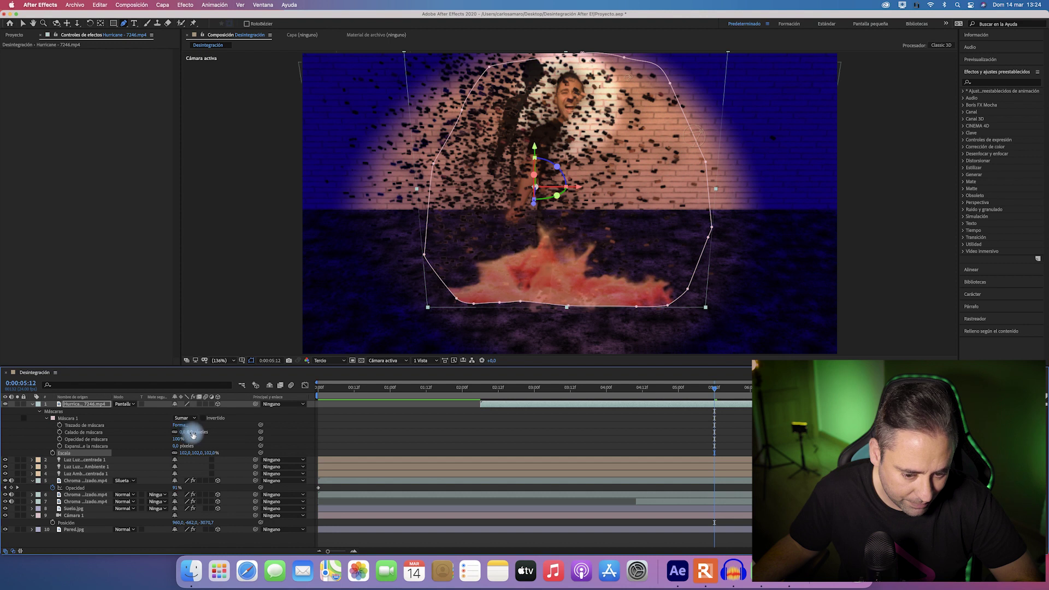
{"action": "left_click_drag", "start_coordinate": [187, 432], "coordinate": [222, 431]}
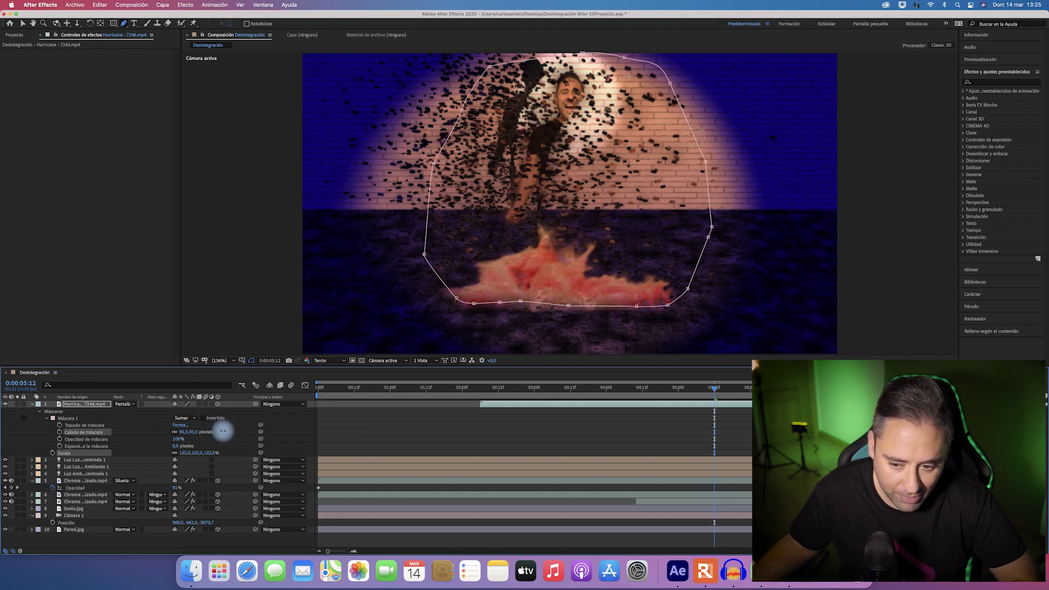
{"action": "key", "text": "space"}
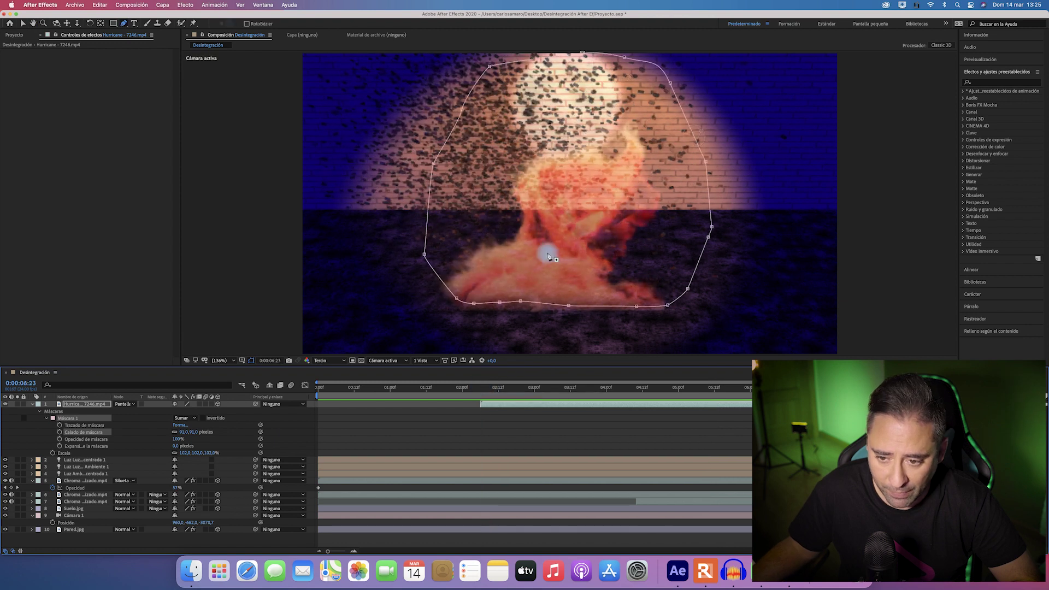
Step: Narrow the fire layer to about 72,6% width and centre it on the presenter
{"action": "left_click", "coordinate": [95, 404]}
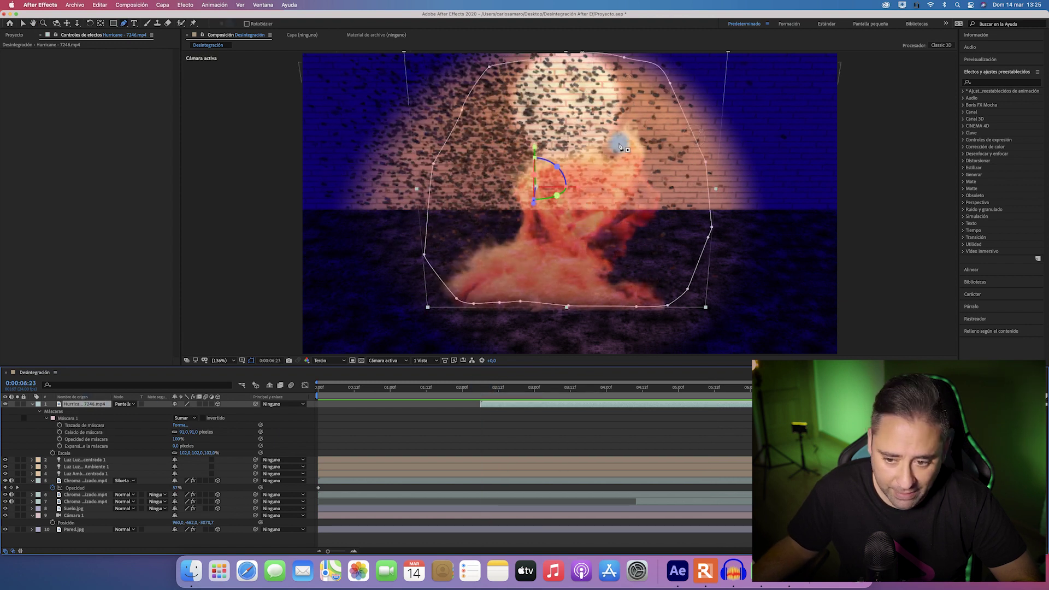
{"action": "left_click", "coordinate": [590, 171]}
{"action": "key", "text": "super+z"}
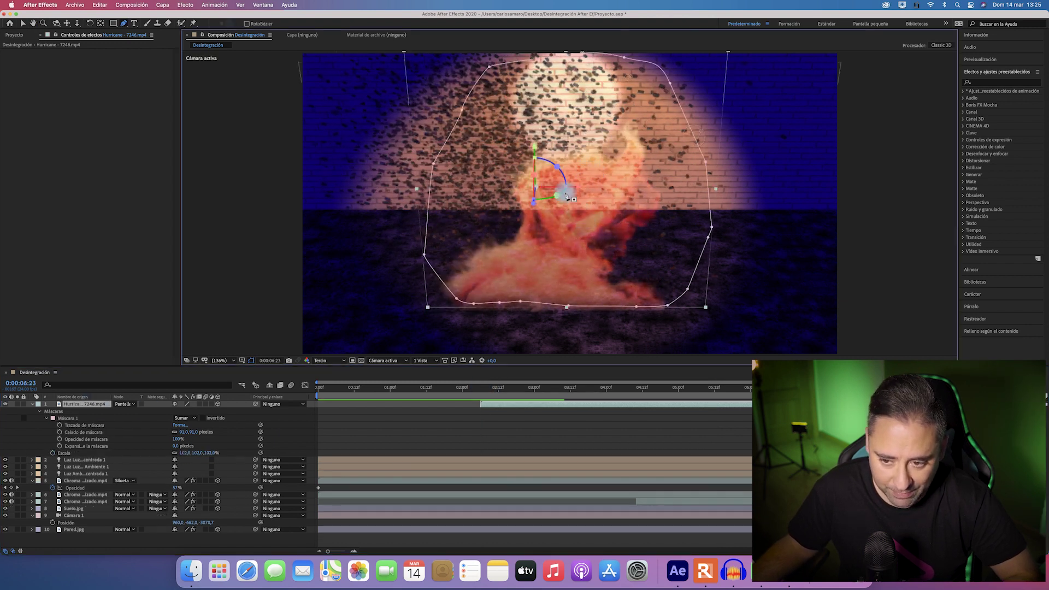
{"action": "key", "text": "v"}
{"action": "left_click_drag", "start_coordinate": [590, 191], "coordinate": [576, 190]}
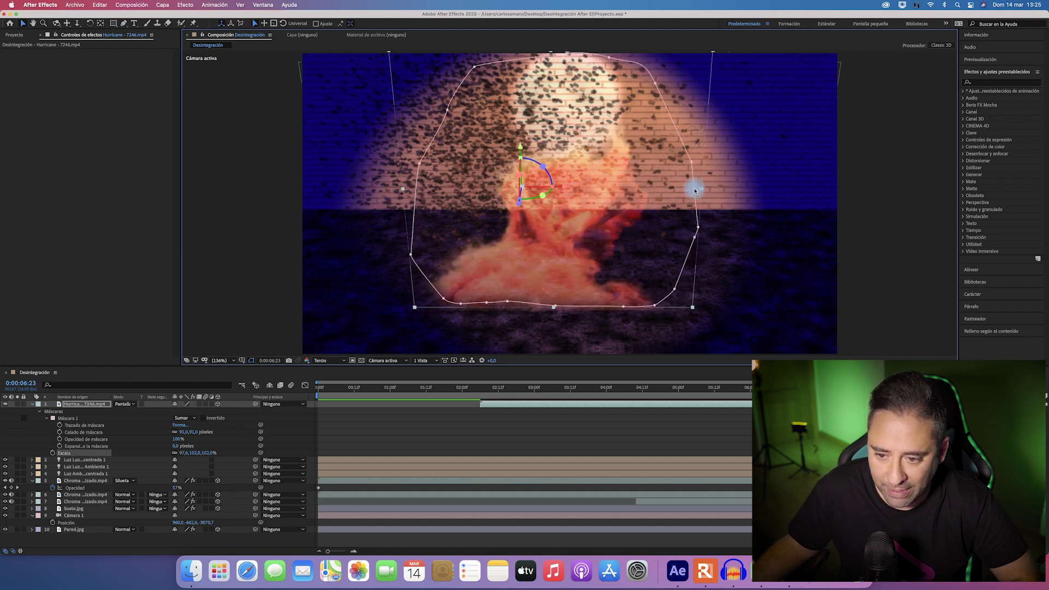
{"action": "left_click_drag", "start_coordinate": [695, 191], "coordinate": [650, 188]}
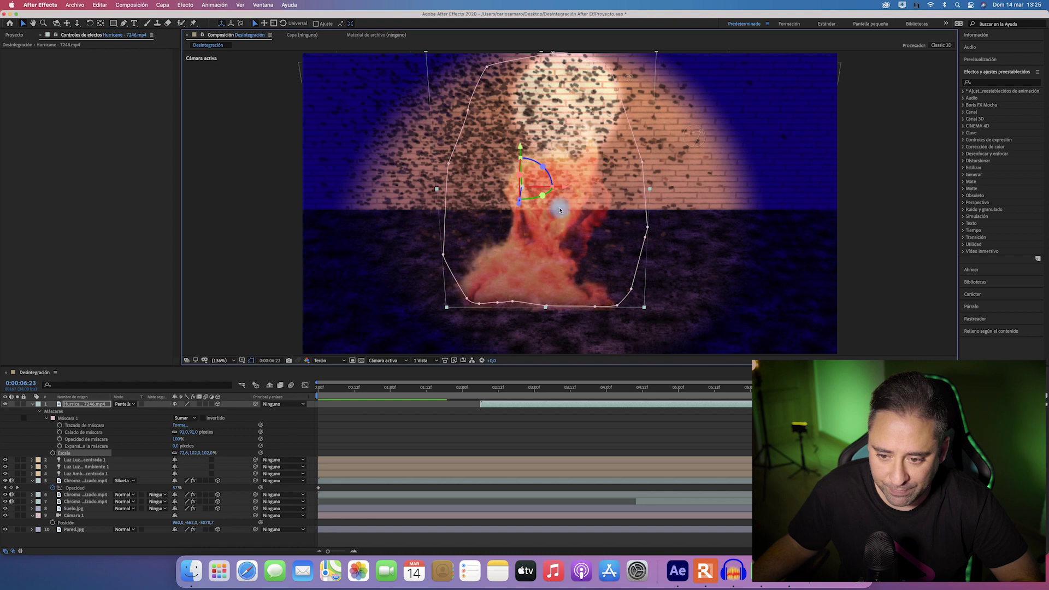
{"action": "left_click_drag", "start_coordinate": [559, 210], "coordinate": [585, 208]}
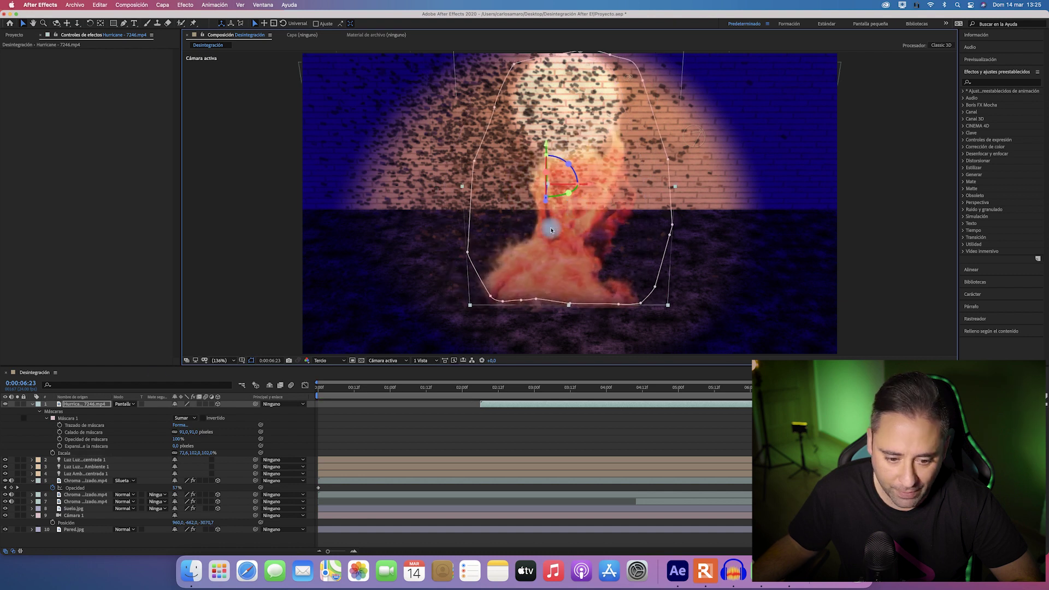
Step: Set a 0% Opacidad keyframe on the fire layer just before the disintegration, around 4:12
{"action": "key", "text": "t"}
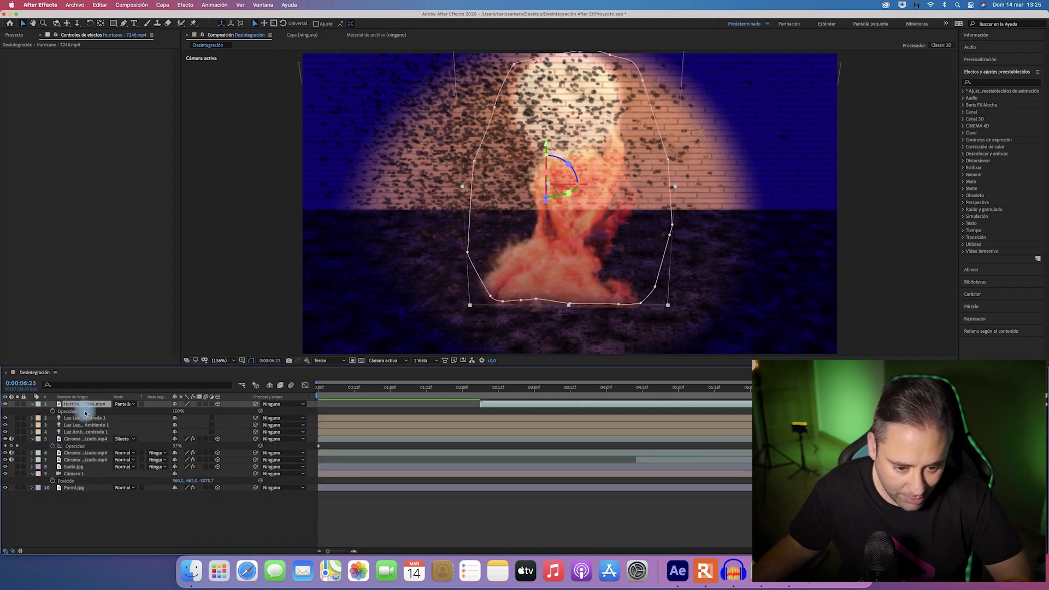
{"action": "left_click_drag", "start_coordinate": [173, 410], "coordinate": [155, 411]}
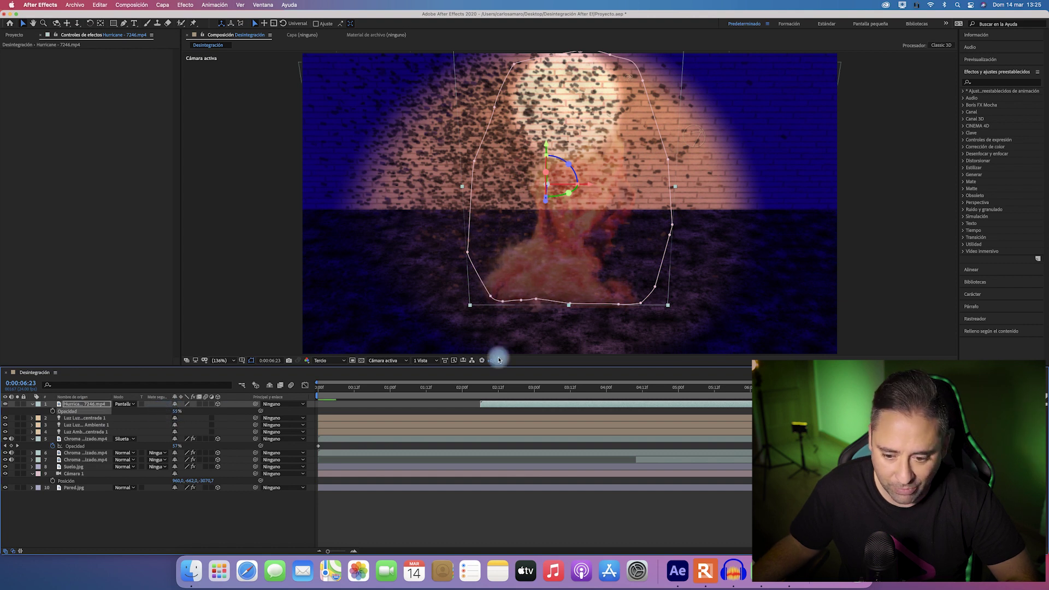
{"action": "left_click", "coordinate": [474, 387]}
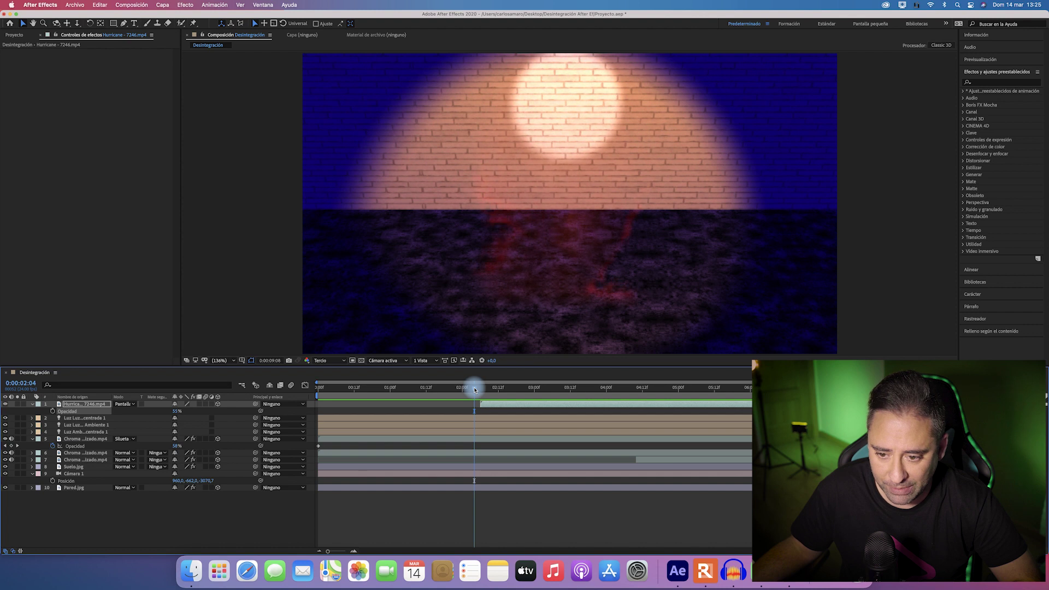
{"action": "left_click_drag", "start_coordinate": [474, 389], "coordinate": [642, 388]}
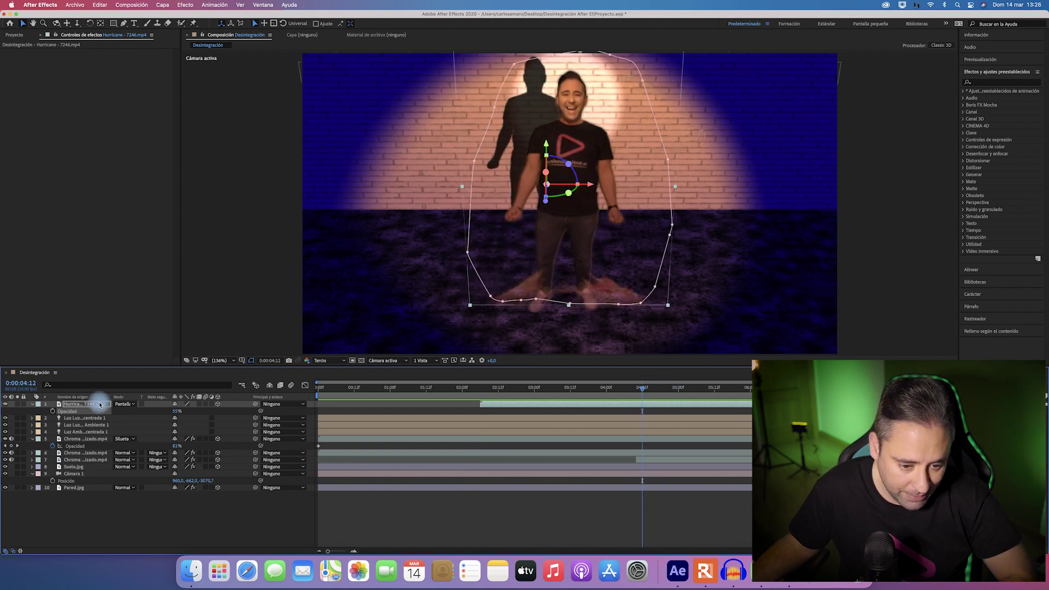
{"action": "left_click", "coordinate": [53, 411]}
{"action": "left_click_drag", "start_coordinate": [166, 411], "coordinate": [49, 411]}
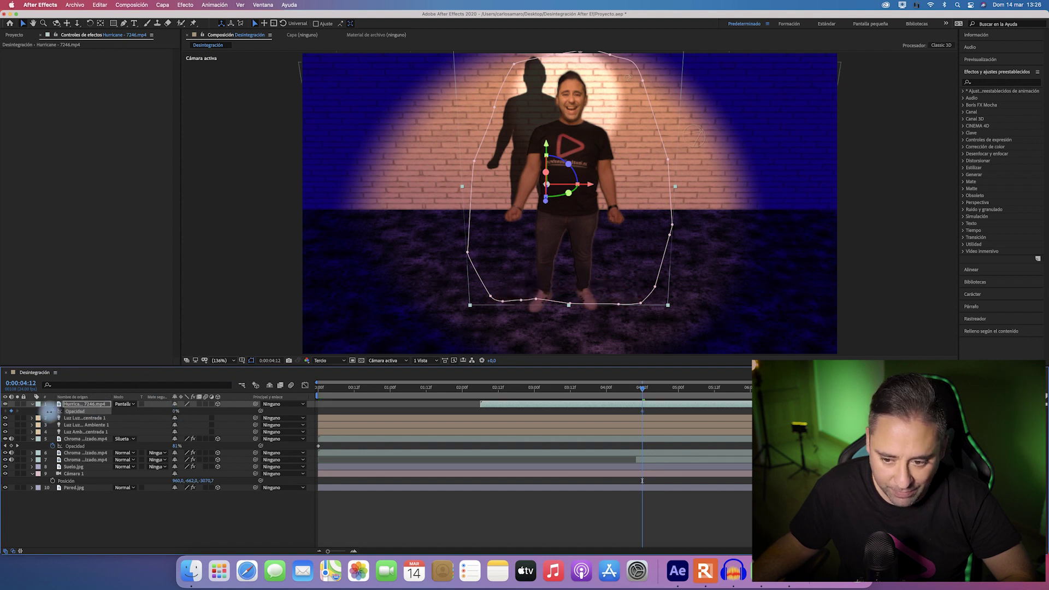
Step: Add a later 55% opacity keyframe, slide it later in time, and preview the fade-in
{"action": "left_click", "coordinate": [665, 387]}
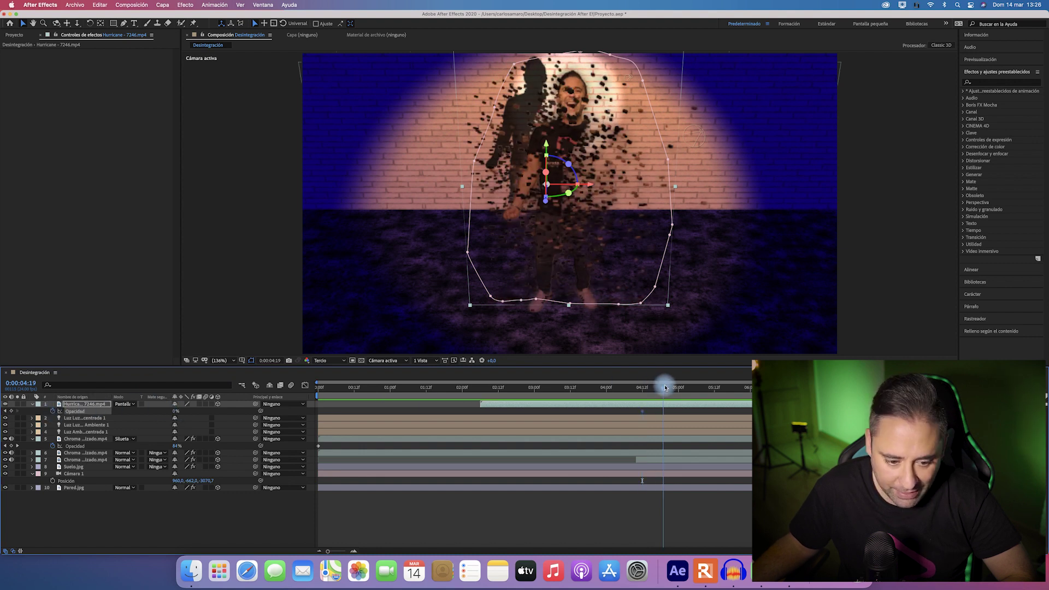
{"action": "left_click_drag", "start_coordinate": [176, 410], "coordinate": [182, 411]}
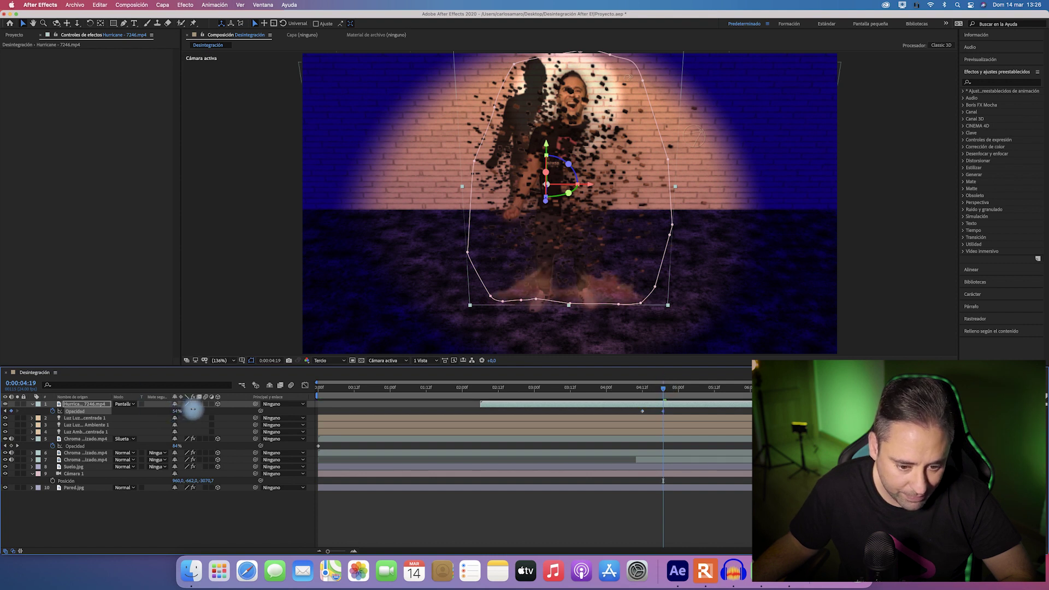
{"action": "left_click", "coordinate": [614, 388]}
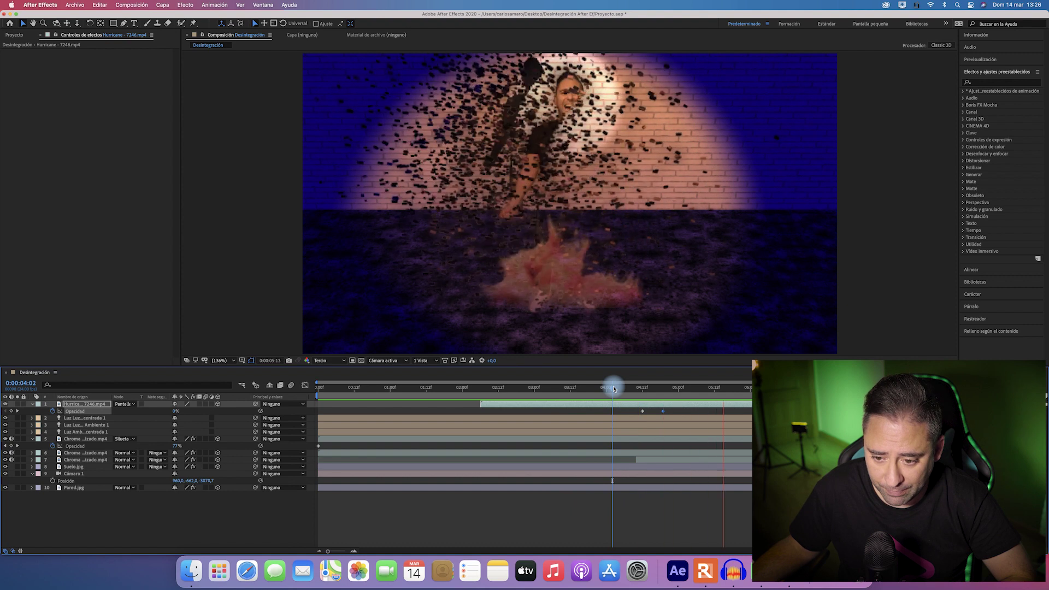
{"action": "left_click", "coordinate": [630, 400]}
{"action": "left_click_drag", "start_coordinate": [662, 411], "coordinate": [699, 411]}
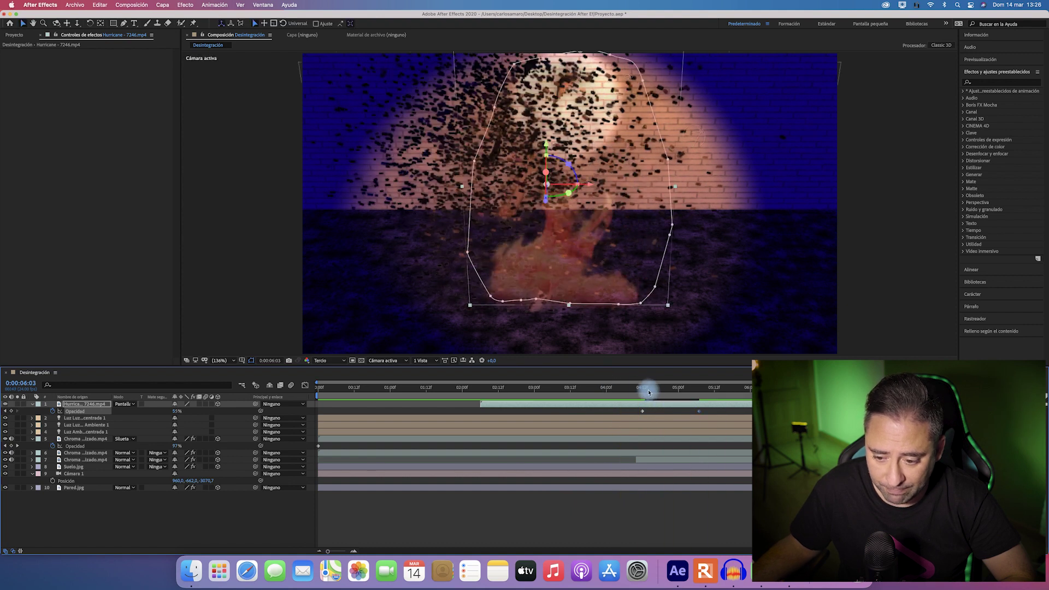
{"action": "key", "text": "space"}
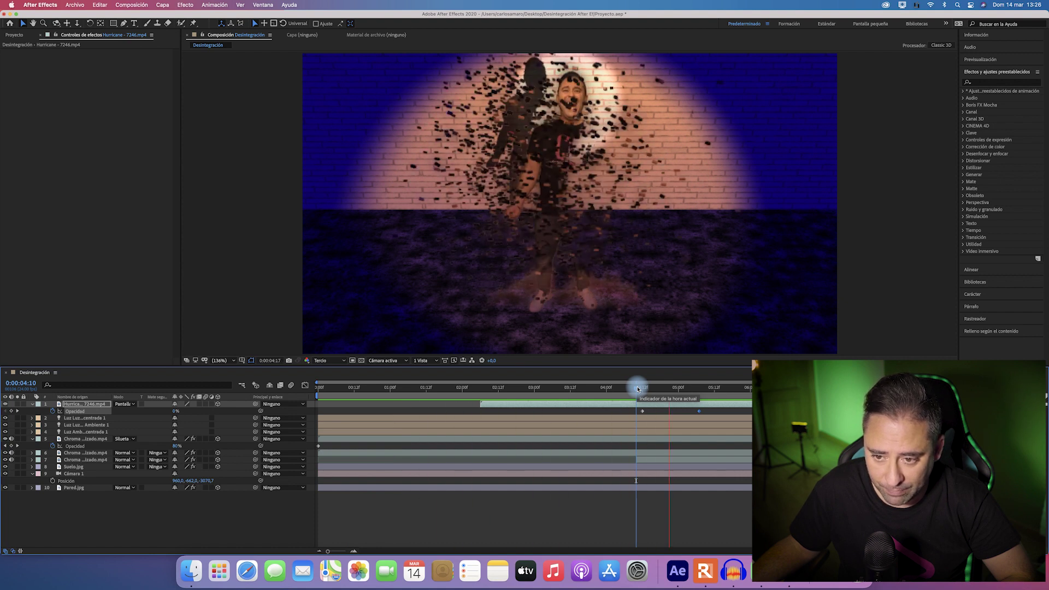
{"action": "left_click_drag", "start_coordinate": [638, 389], "coordinate": [784, 389]}
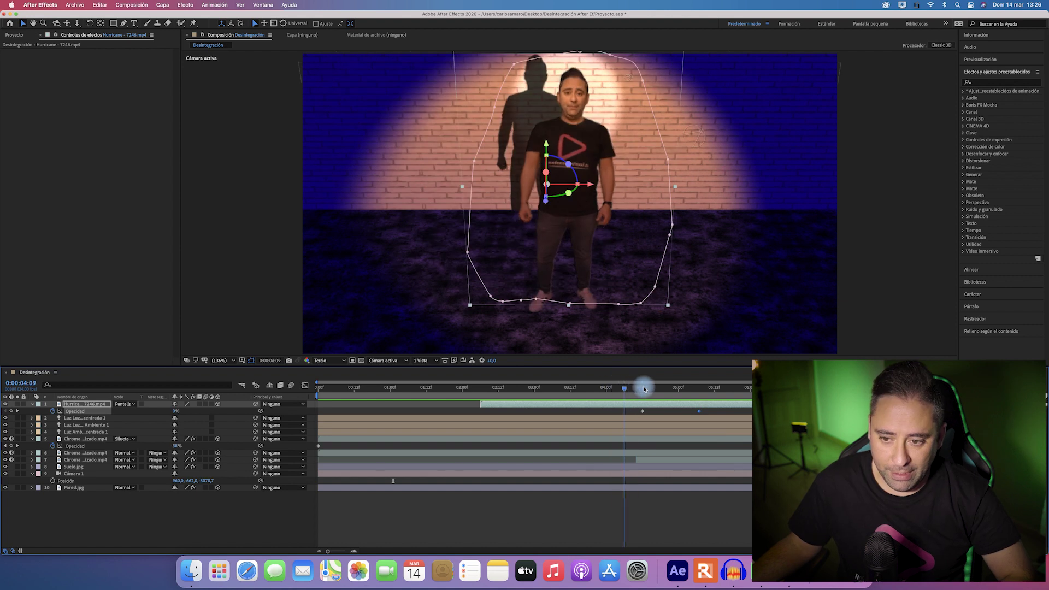
Step: Precompose all layers except the camera and three lights into a new composition named 'Final'
{"action": "key", "text": "Home"}
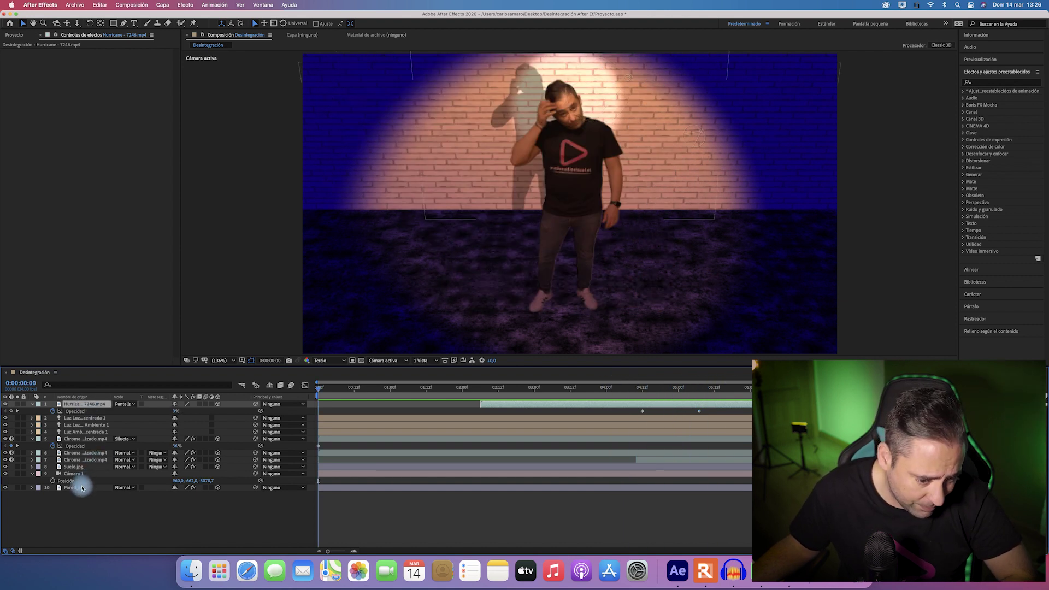
{"action": "key", "text": "super+a"}
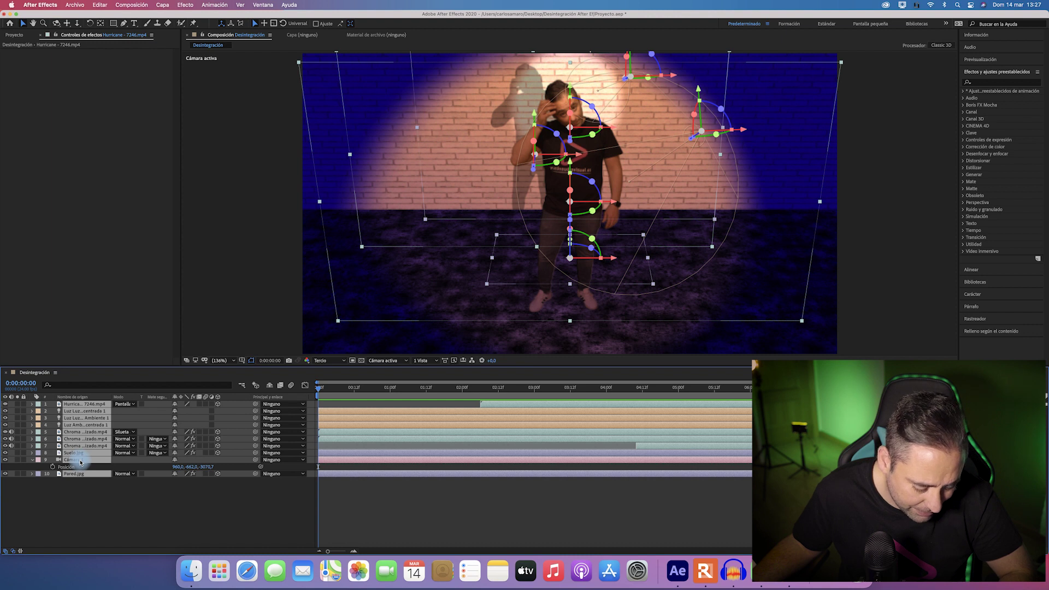
{"action": "left_click", "coordinate": [80, 462], "text": "super"}
{"action": "left_click", "coordinate": [83, 426], "text": "super"}
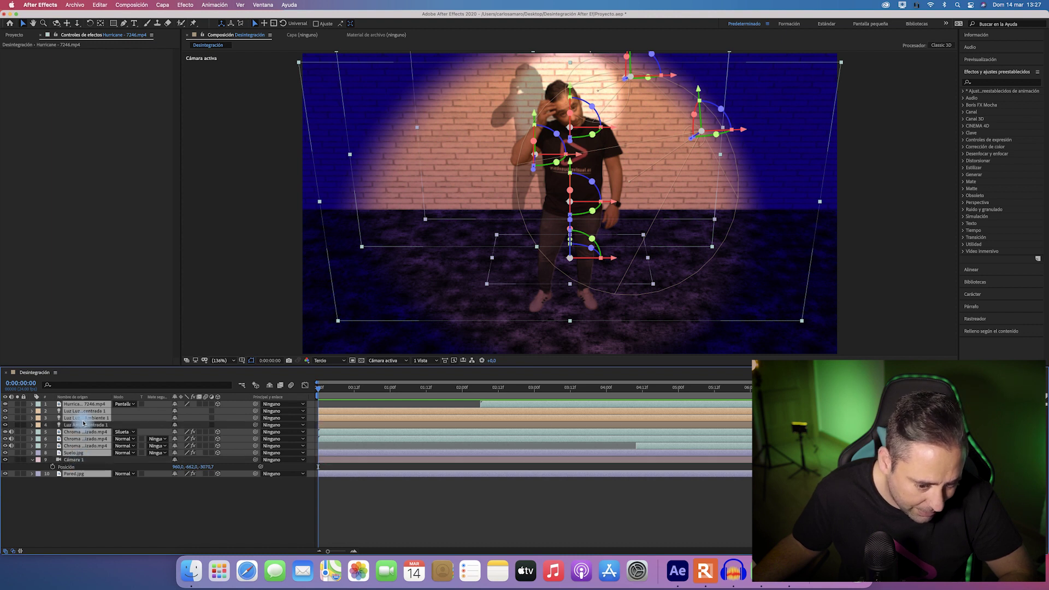
{"action": "left_click", "coordinate": [83, 418], "text": "super"}
{"action": "left_click", "coordinate": [84, 412], "text": "super"}
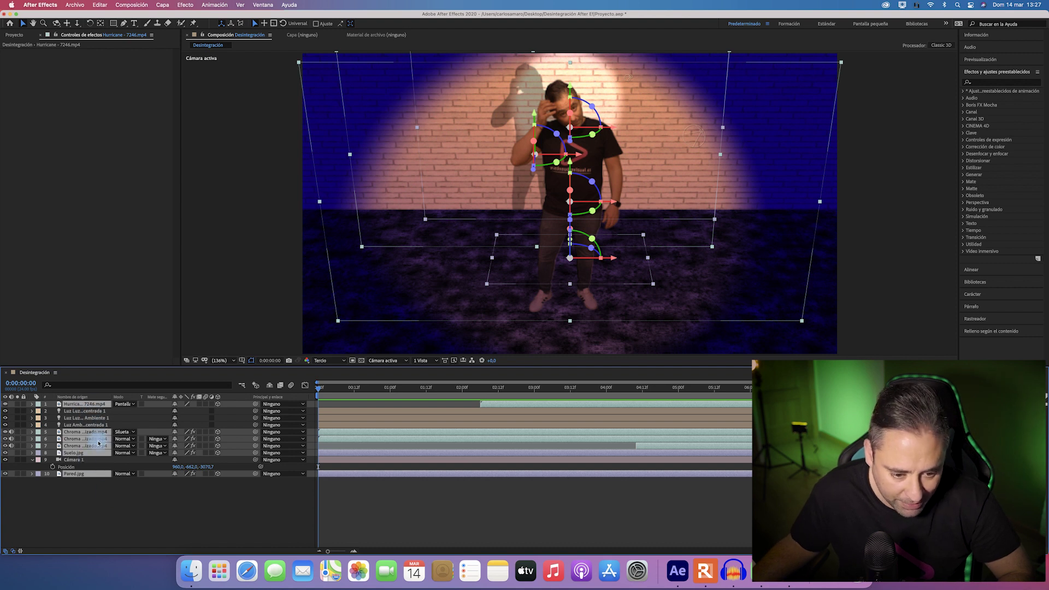
{"action": "right_click", "coordinate": [99, 444]}
{"action": "left_click", "coordinate": [298, 409]}
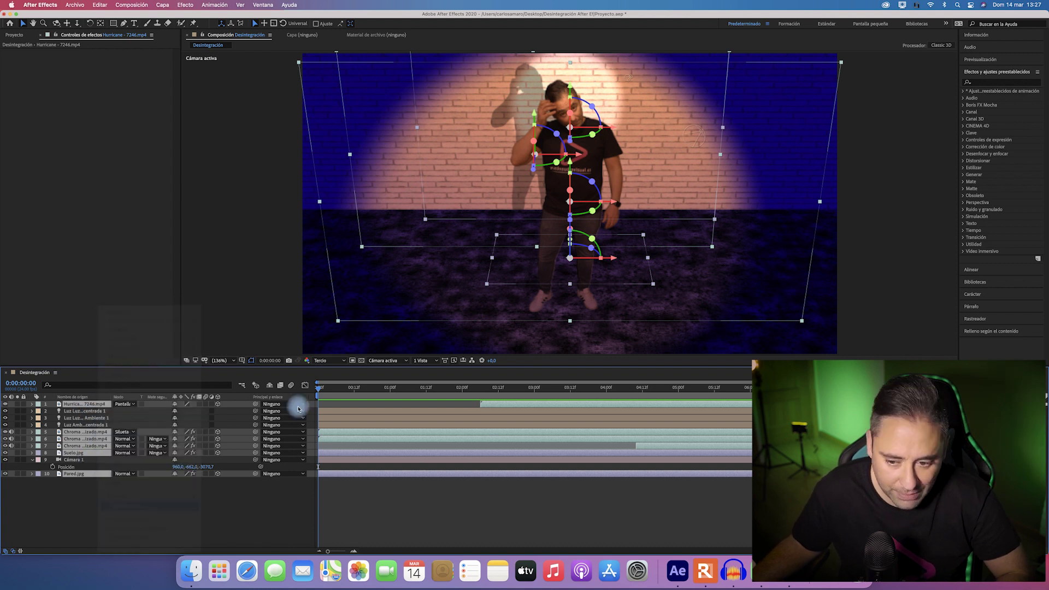
{"action": "type", "text": "Final"}
{"action": "key", "text": "Return"}
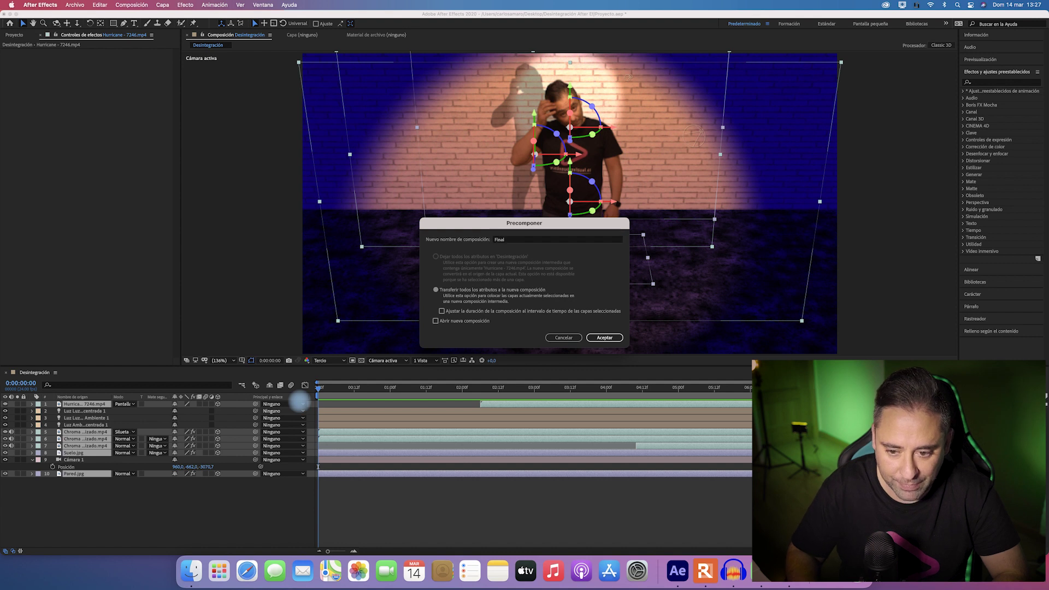
Step: Turn on 3D and Collapse Transformations for the Final layer, then scrub through the shatter
{"action": "left_click", "coordinate": [218, 404]}
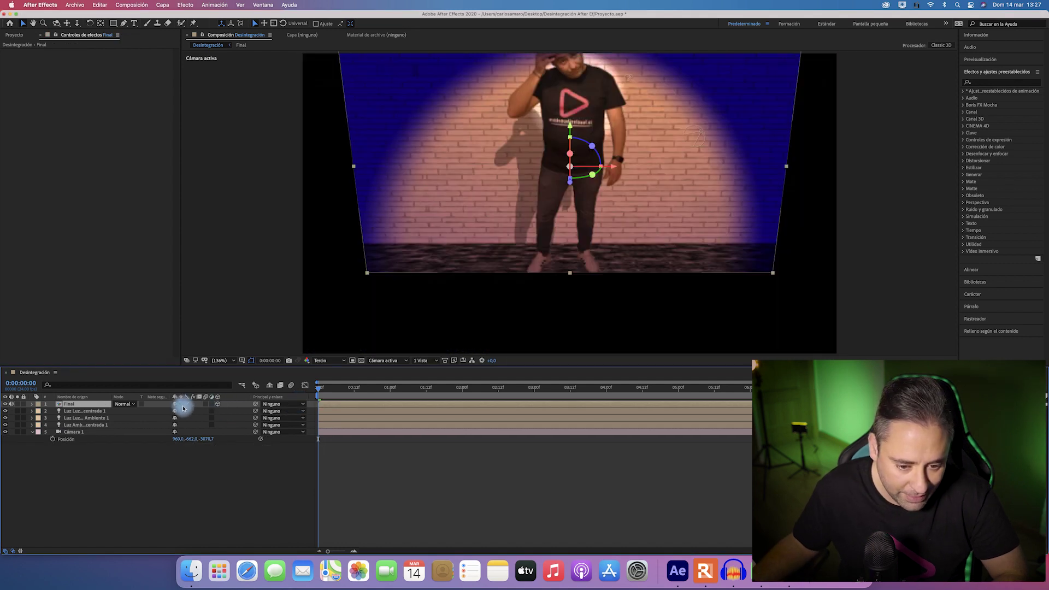
{"action": "left_click", "coordinate": [182, 404]}
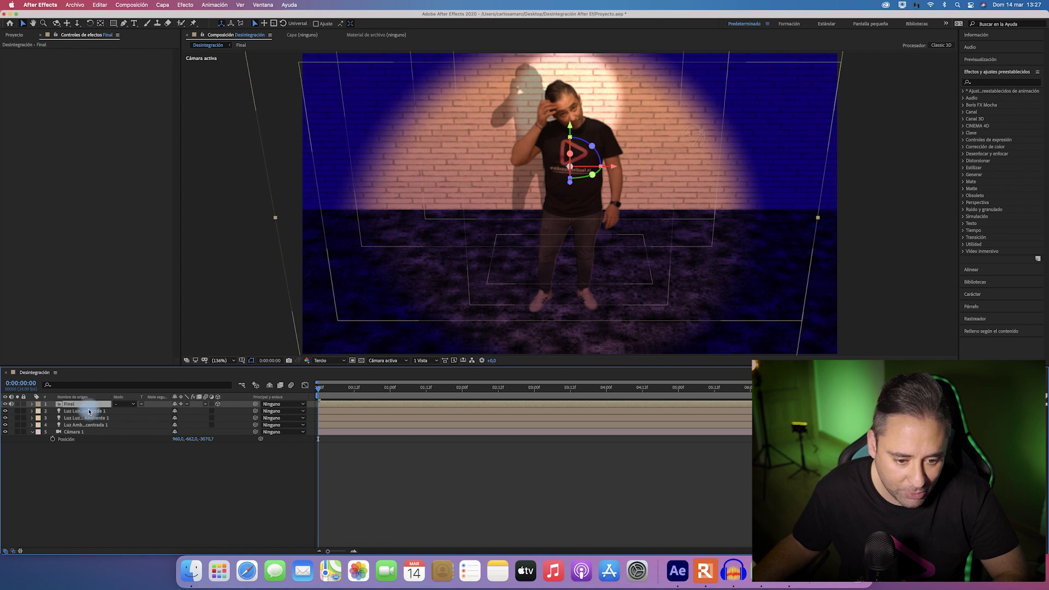
{"action": "mouse_move", "coordinate": [335, 388]}
{"action": "left_mouse_down"}
{"action": "mouse_move", "coordinate": [691, 387]}
{"action": "mouse_move", "coordinate": [648, 383]}
{"action": "left_mouse_up"}
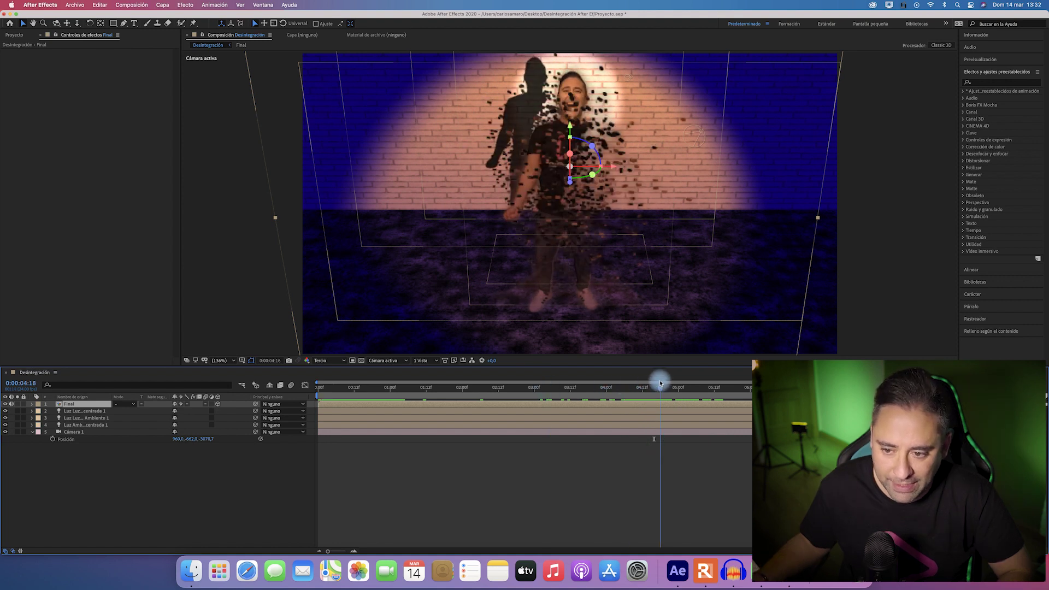
{"action": "left_click", "coordinate": [70, 410]}
{"action": "mouse_move", "coordinate": [648, 383]}
{"action": "left_mouse_down"}
{"action": "mouse_move", "coordinate": [612, 387]}
{"action": "mouse_move", "coordinate": [661, 386]}
{"action": "mouse_move", "coordinate": [649, 386]}
{"action": "left_mouse_up"}
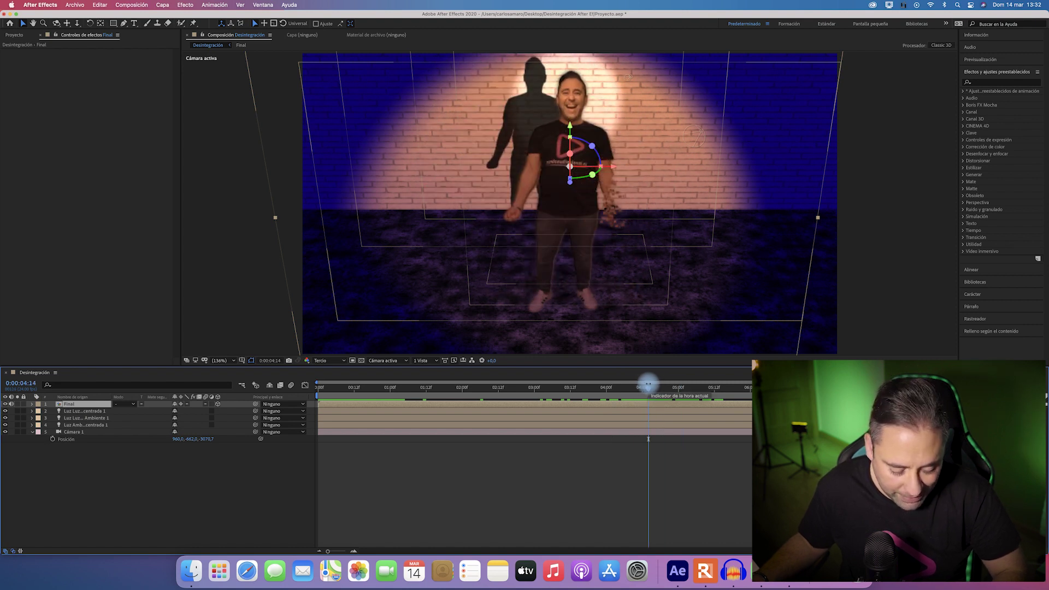
Step: Split the Final layer at the current time and show the new layer's Position
{"action": "key", "text": "super+shift+d"}
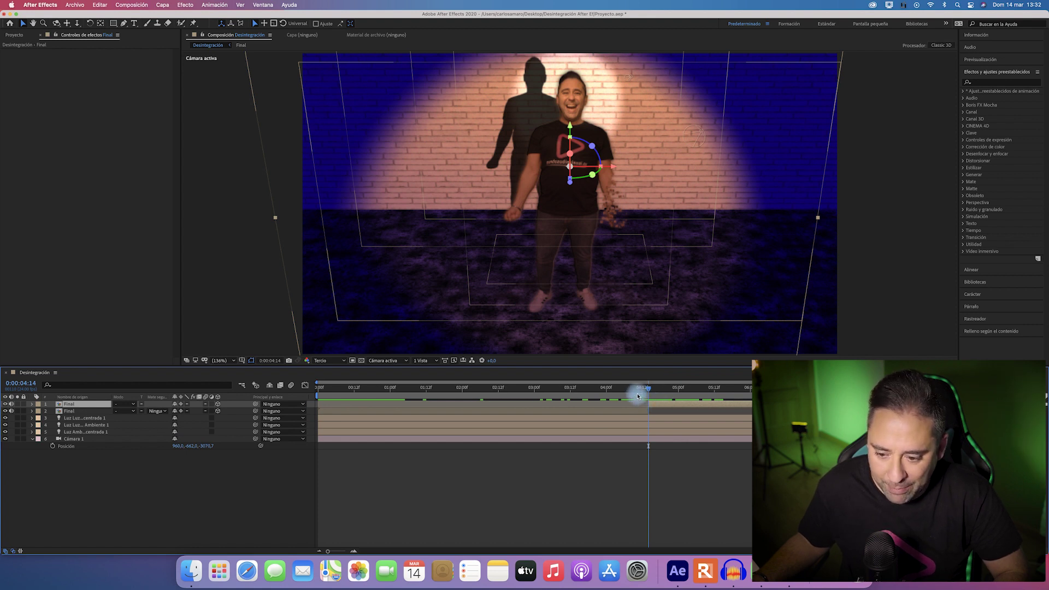
{"action": "left_click_drag", "start_coordinate": [639, 387], "coordinate": [657, 387]}
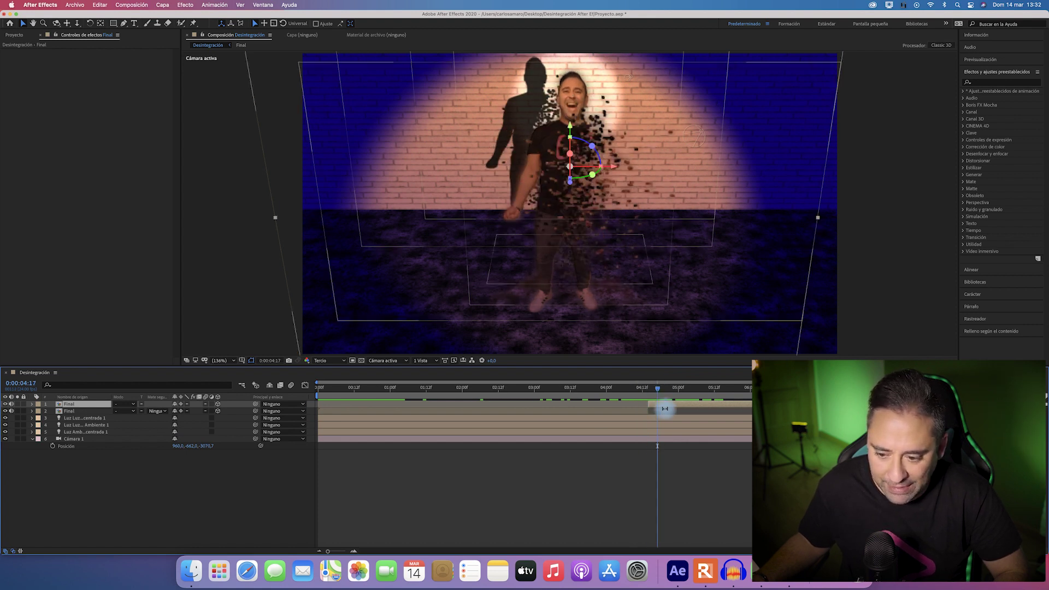
{"action": "key", "text": "i"}
{"action": "key", "text": "p"}
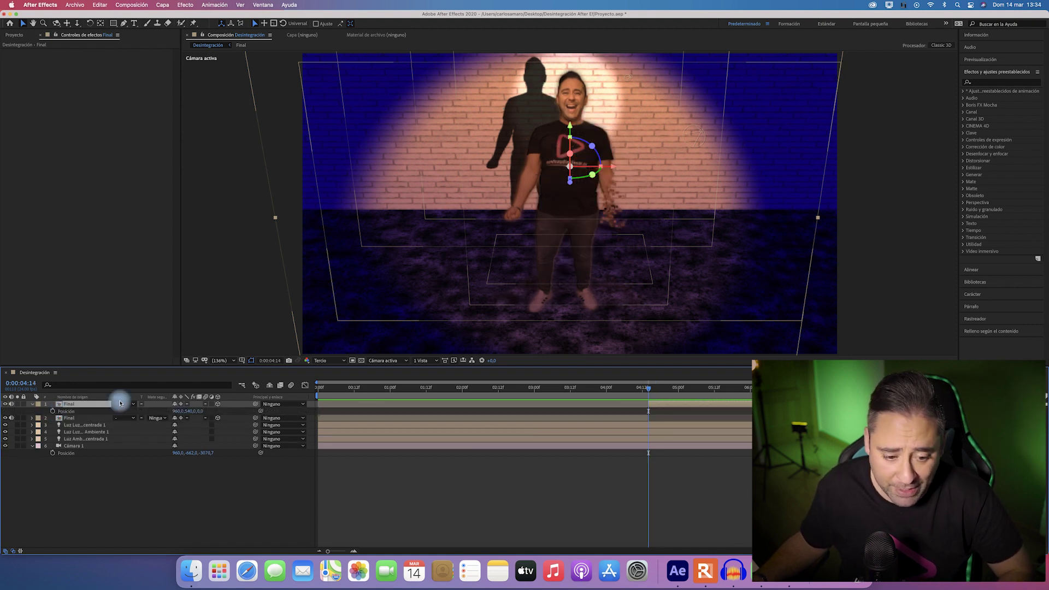
Step: Add a wiggle(10,10) expression to the Final layer's Position and preview it
{"action": "left_click", "coordinate": [53, 412], "text": "alt"}
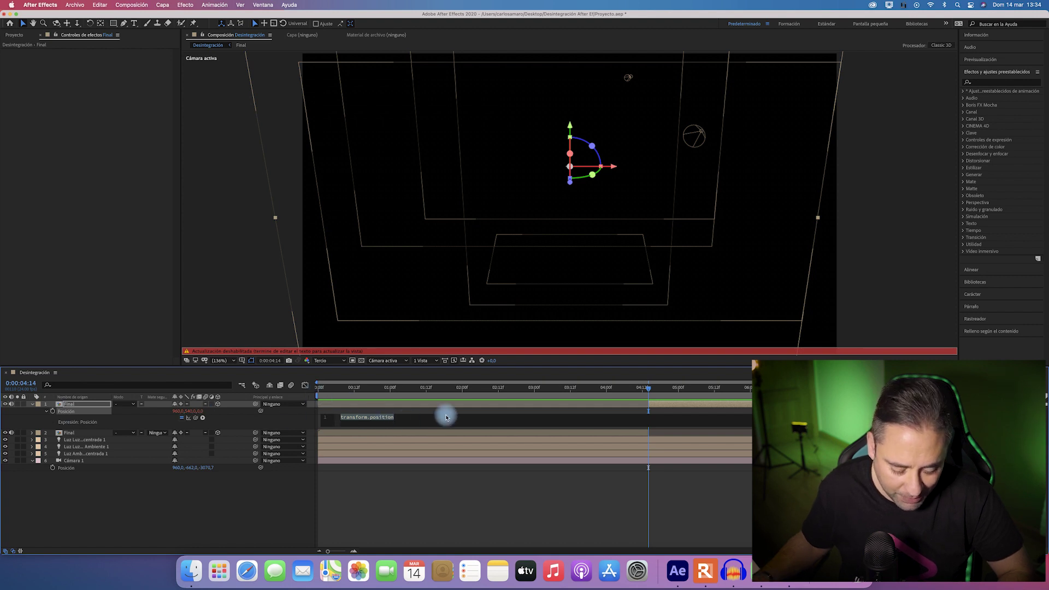
{"action": "type", "text": "wi"}
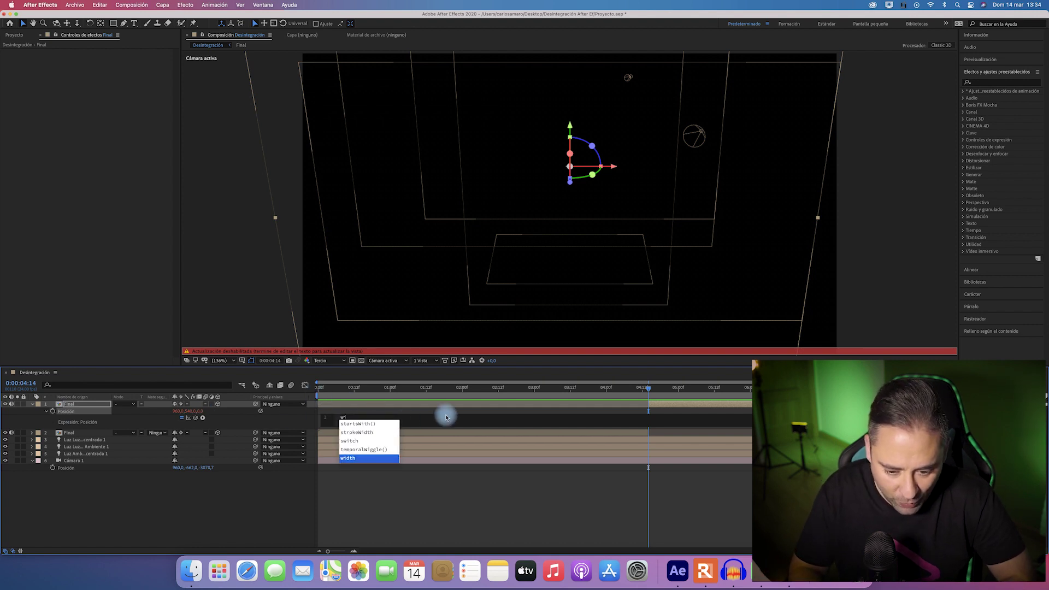
{"action": "type", "text": "ggle"}
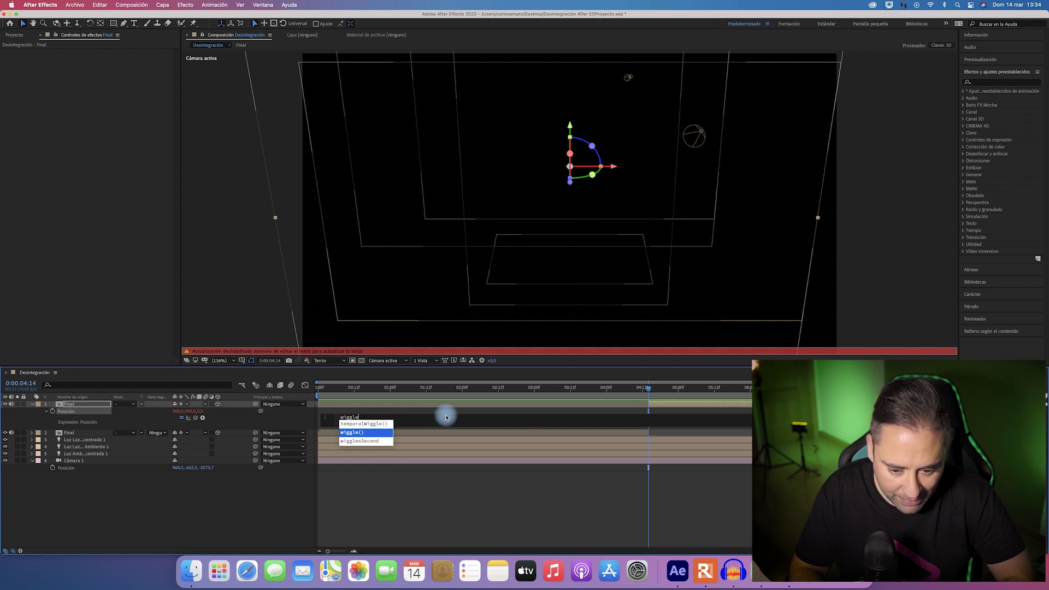
{"action": "key", "text": "Return"}
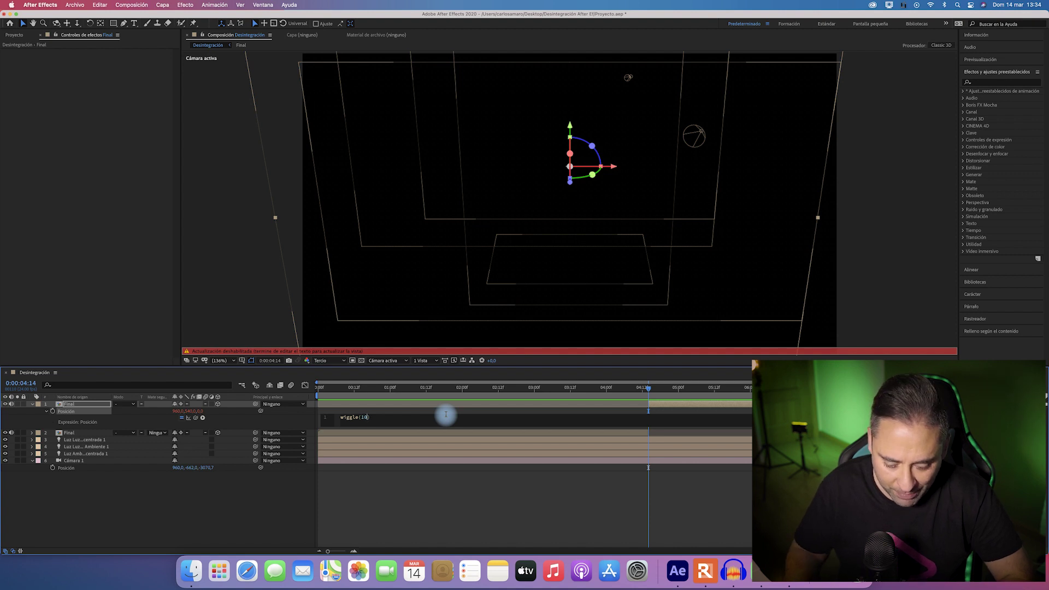
{"action": "type", "text": ";10"}
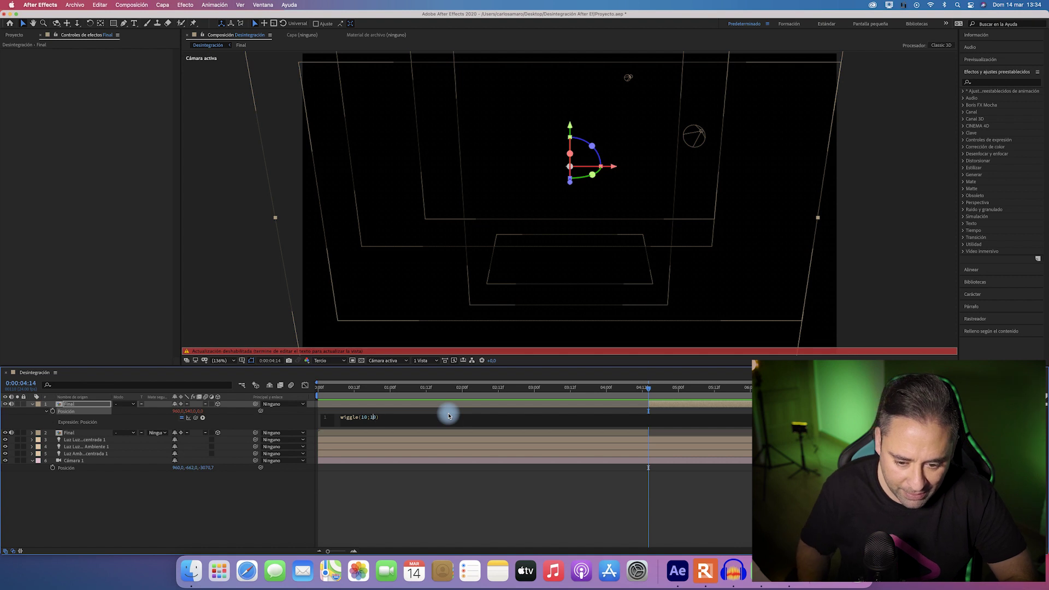
{"action": "key", "text": "Left"}
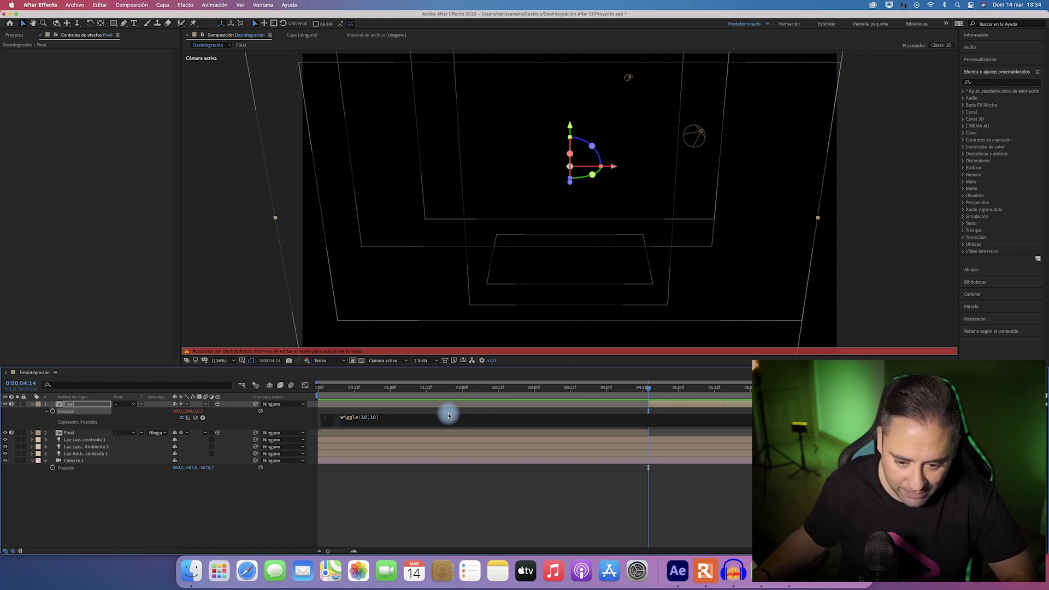
{"action": "key", "text": "KP_Enter"}
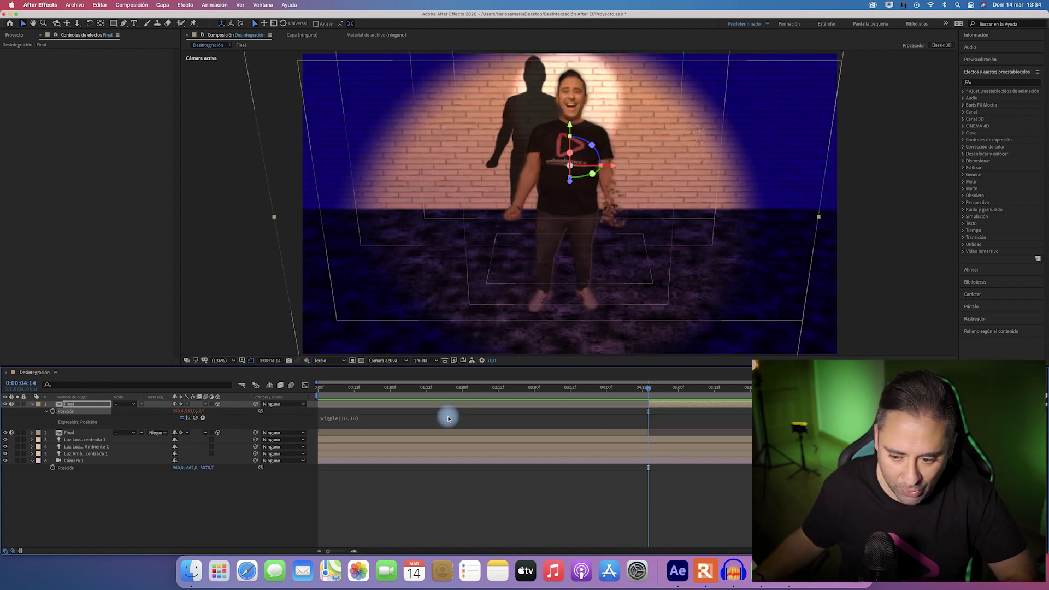
{"action": "key", "text": "space"}
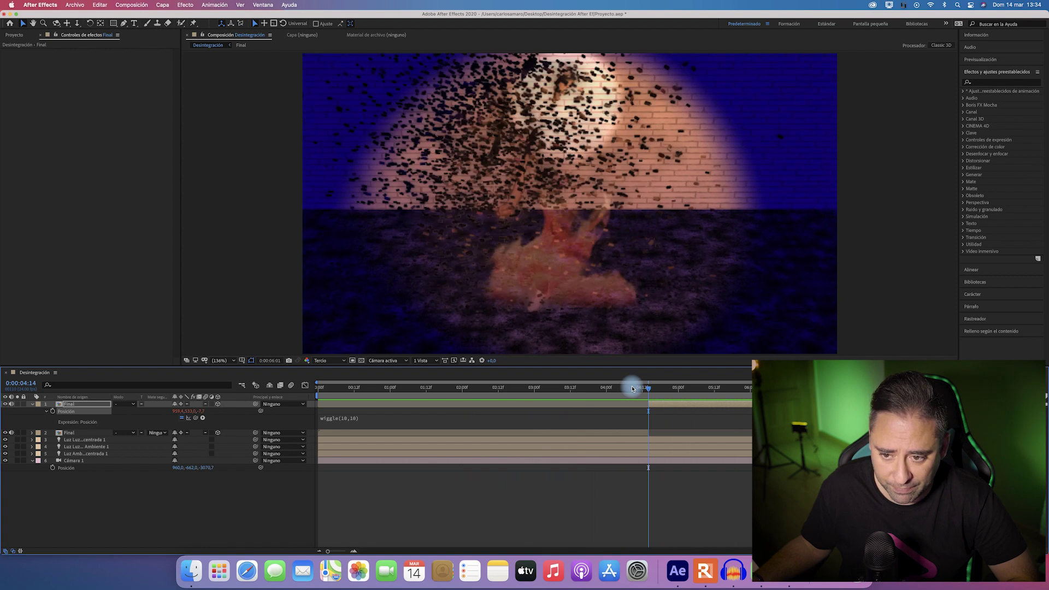
{"action": "key", "text": "space"}
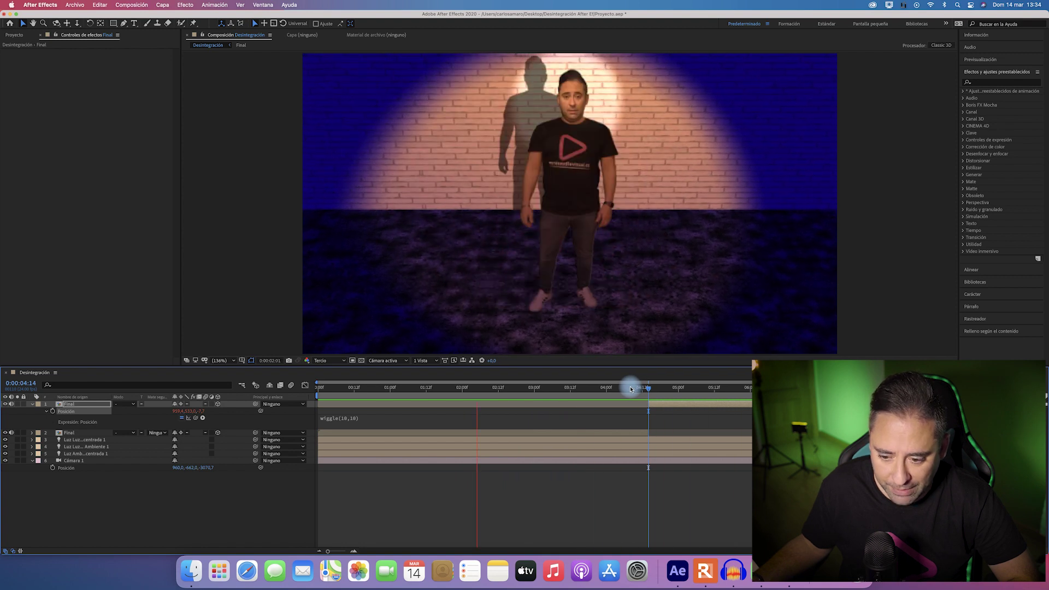
Step: Raise the expression to wiggle(100,10) and preview the stronger shaking
{"action": "left_click", "coordinate": [345, 420]}
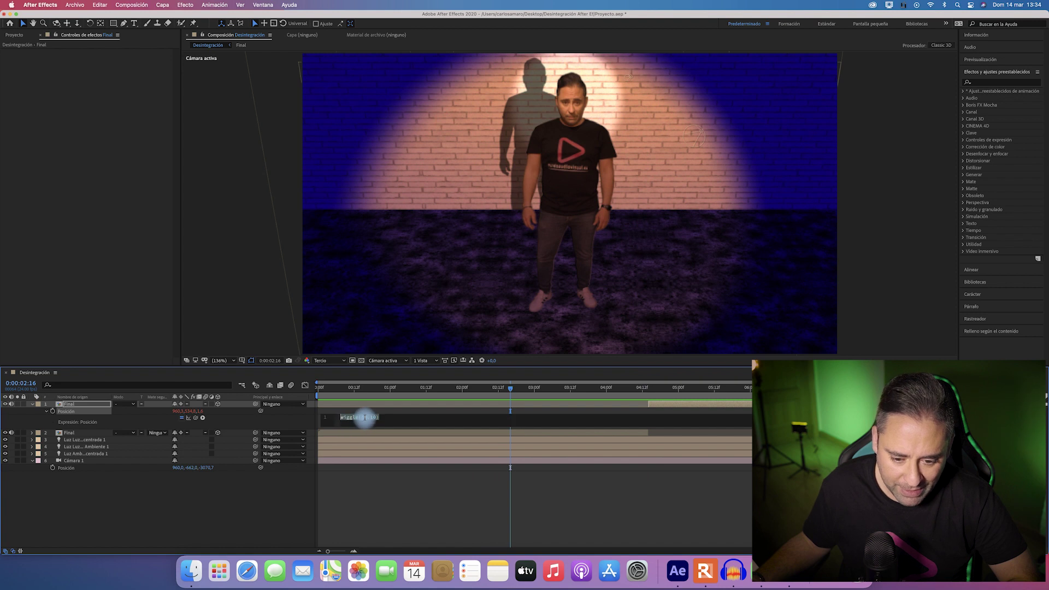
{"action": "left_click", "coordinate": [365, 417]}
{"action": "type", "text": "0"}
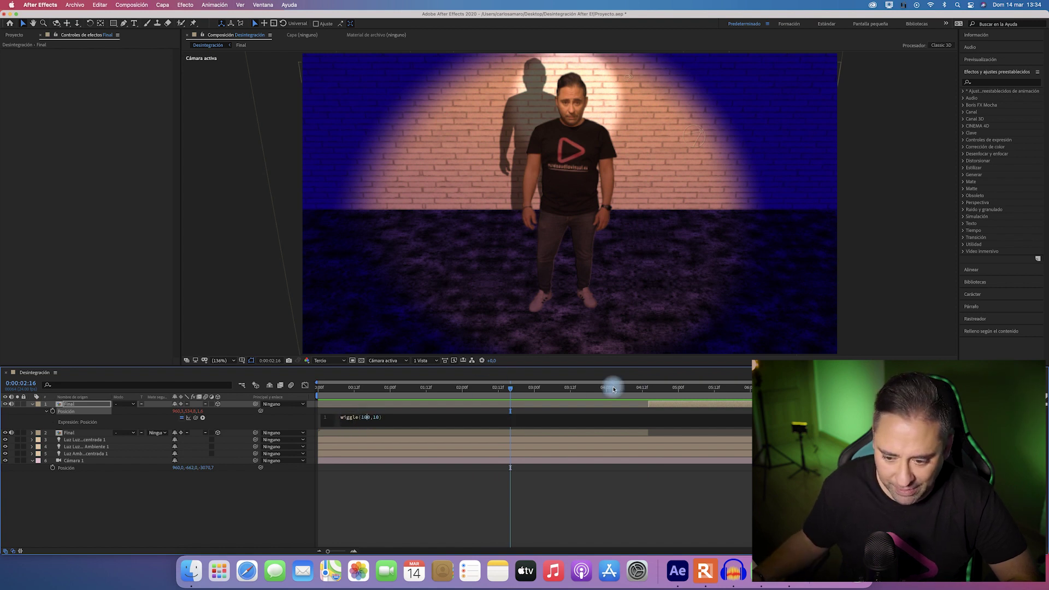
{"action": "key", "text": "KP_Enter"}
{"action": "key", "text": "space"}
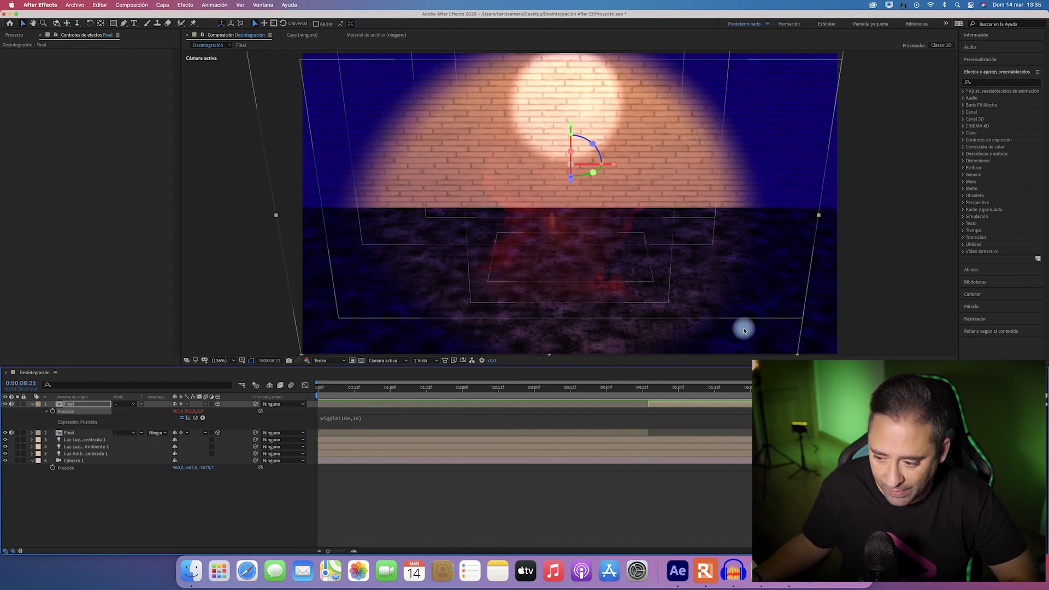
Step: Duplicate the Final layer and trim the second copy to start around 4:11
{"action": "key", "text": "ctrl+d"}
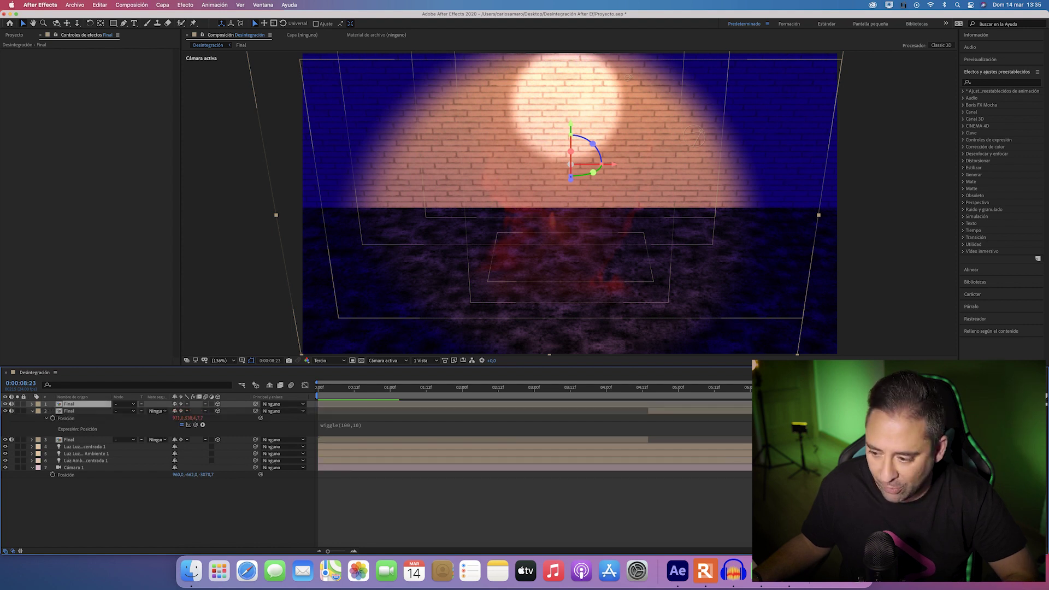
{"action": "left_click", "coordinate": [654, 414]}
{"action": "left_click_drag", "start_coordinate": [648, 410], "coordinate": [636, 411]}
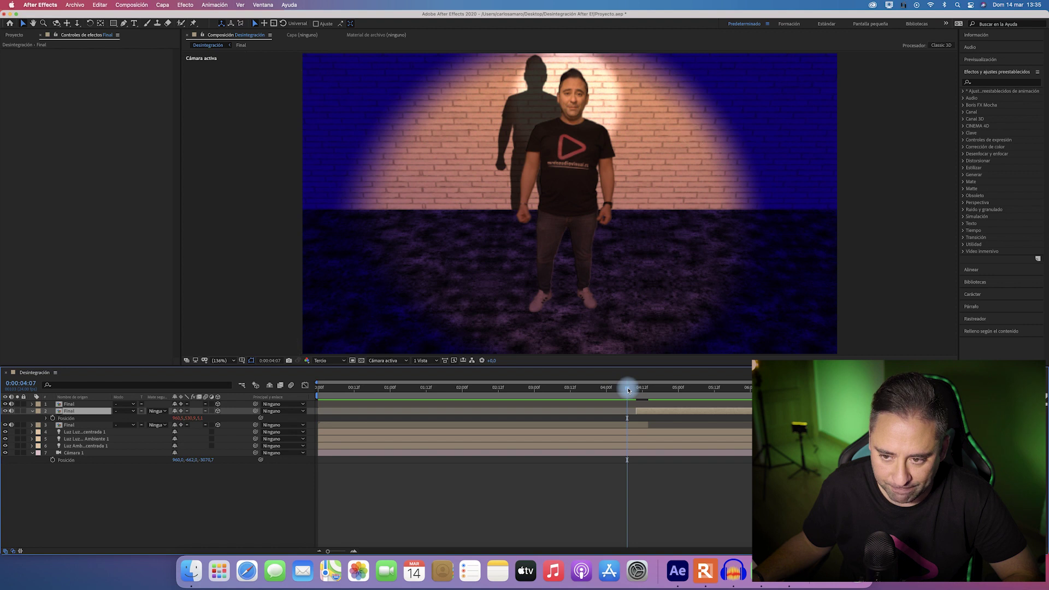
{"action": "left_click_drag", "start_coordinate": [628, 390], "coordinate": [645, 389]}
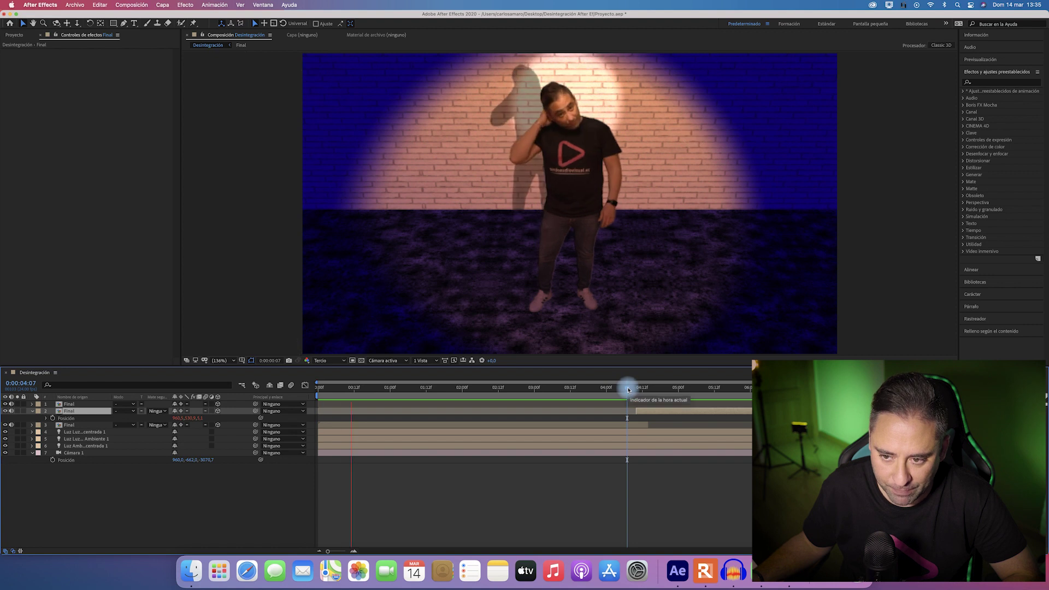
{"action": "left_click", "coordinate": [647, 425]}
{"action": "left_click", "coordinate": [624, 389]}
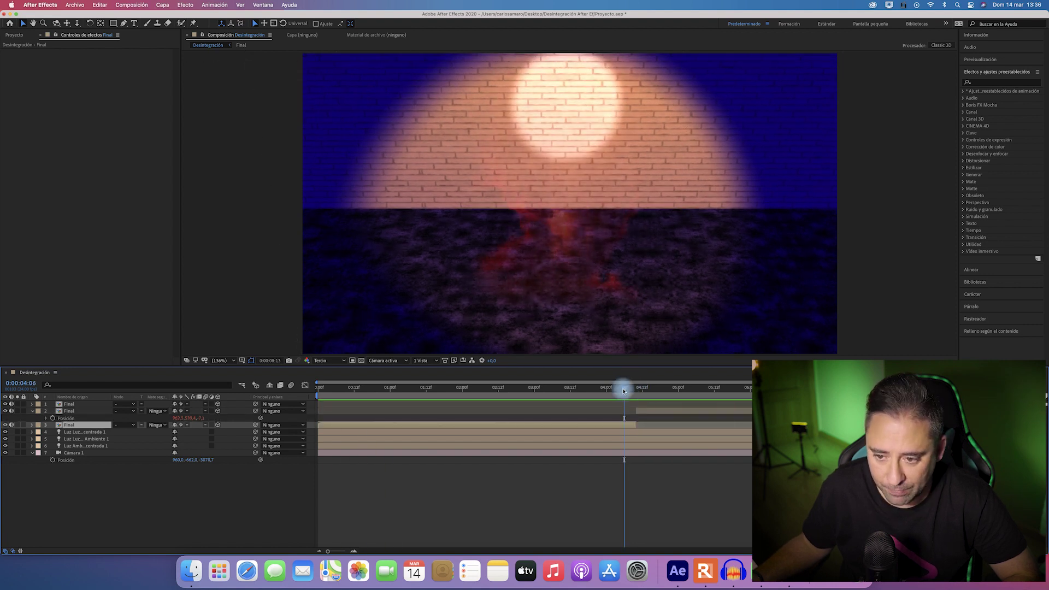
{"action": "left_click_drag", "start_coordinate": [624, 391], "coordinate": [1026, 388]}
Step: Remove the wiggle expression from the top Final layer's Position, restoring 960,540,0, and preview
{"action": "left_click", "coordinate": [929, 404]}
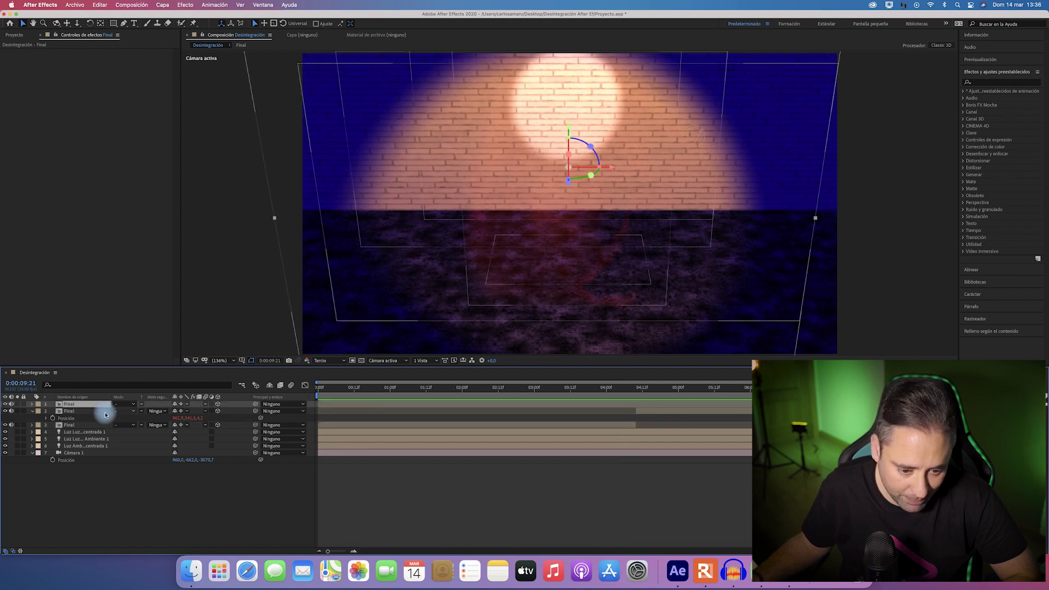
{"action": "left_click", "coordinate": [32, 404]}
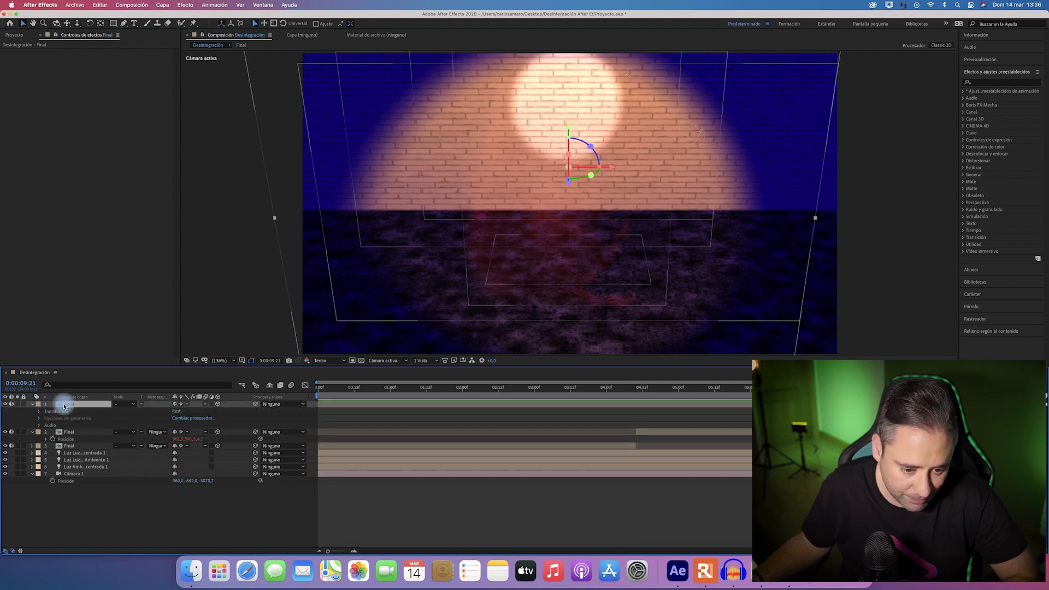
{"action": "left_click", "coordinate": [38, 405]}
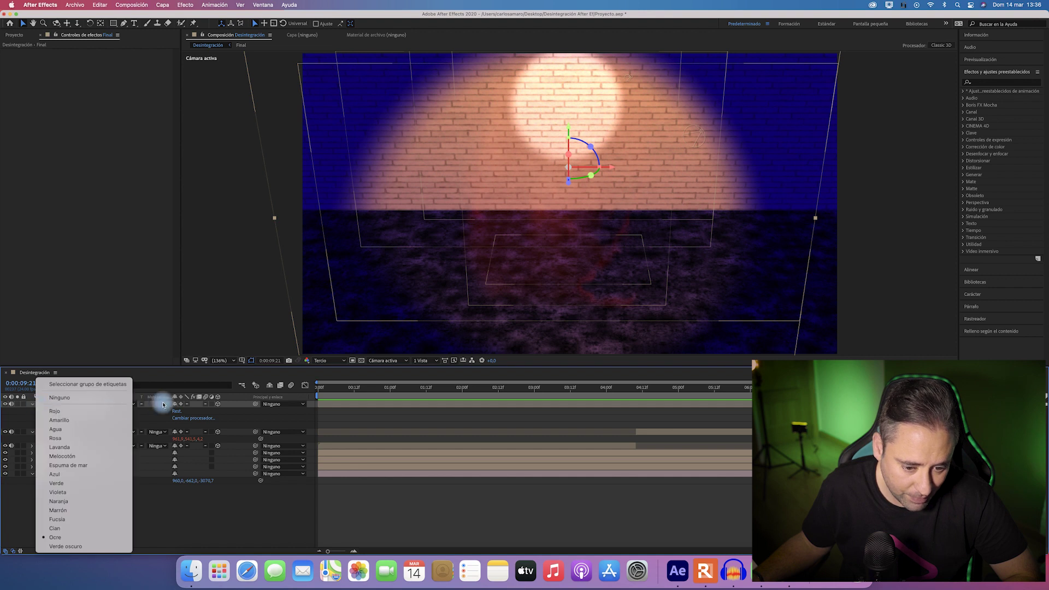
{"action": "left_click", "coordinate": [85, 405]}
{"action": "key", "text": "p"}
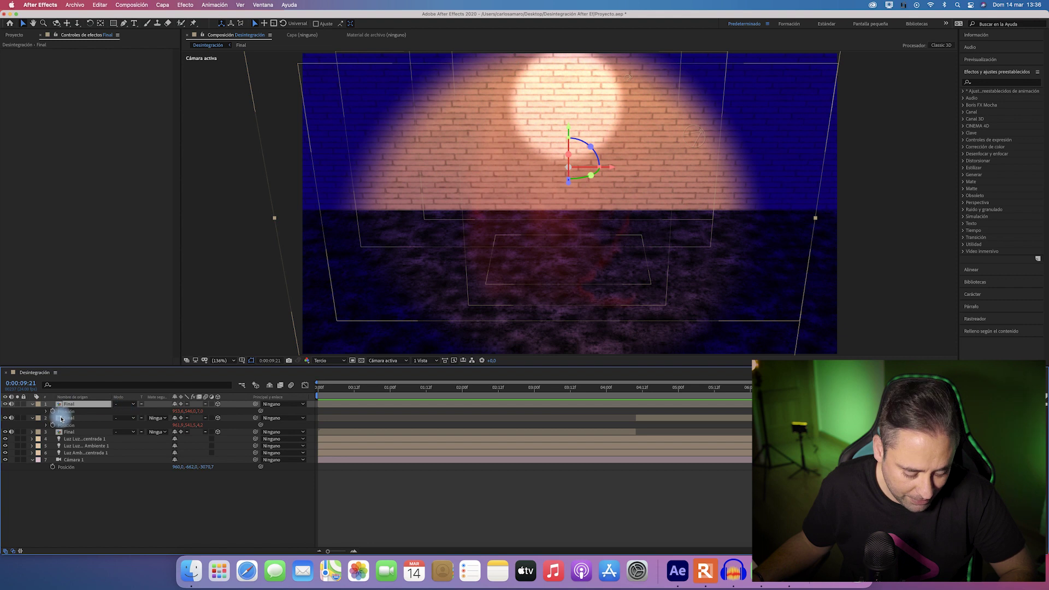
{"action": "left_click", "coordinate": [55, 413], "text": "alt"}
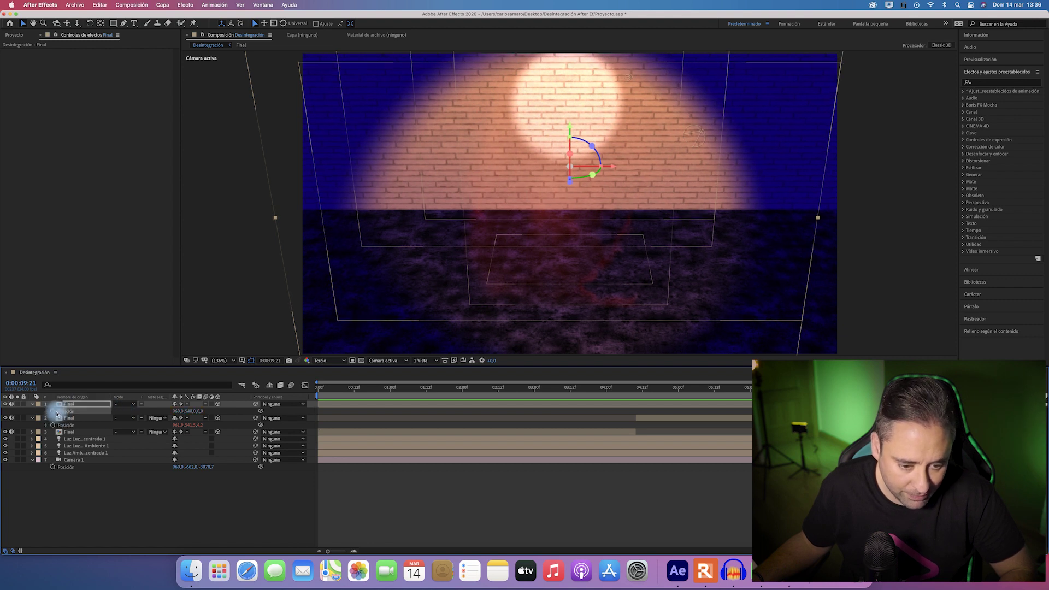
{"action": "key", "text": "space"}
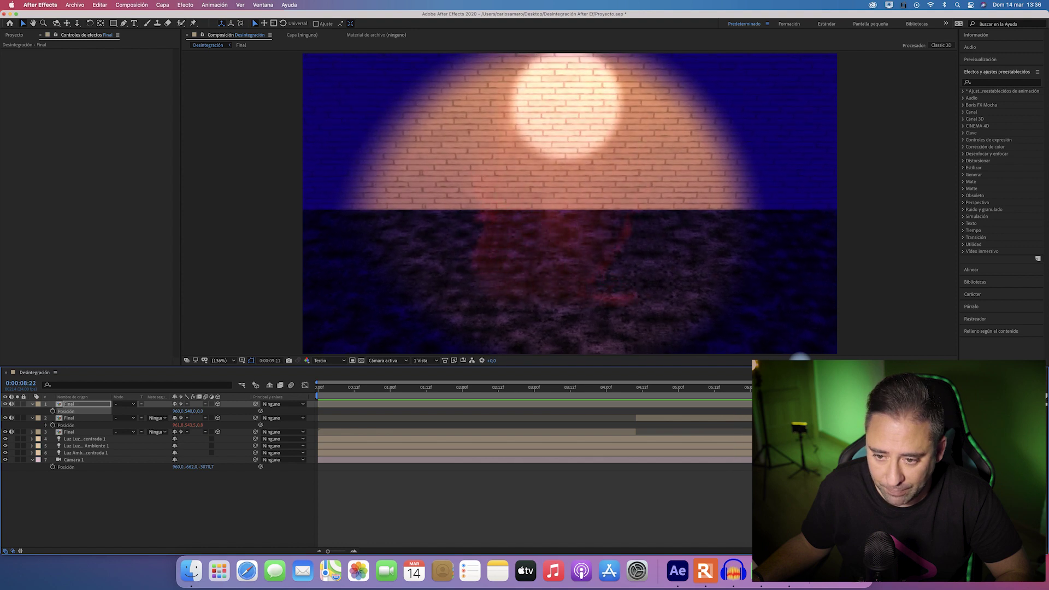
{"action": "left_click_drag", "start_coordinate": [632, 388], "coordinate": [641, 389]}
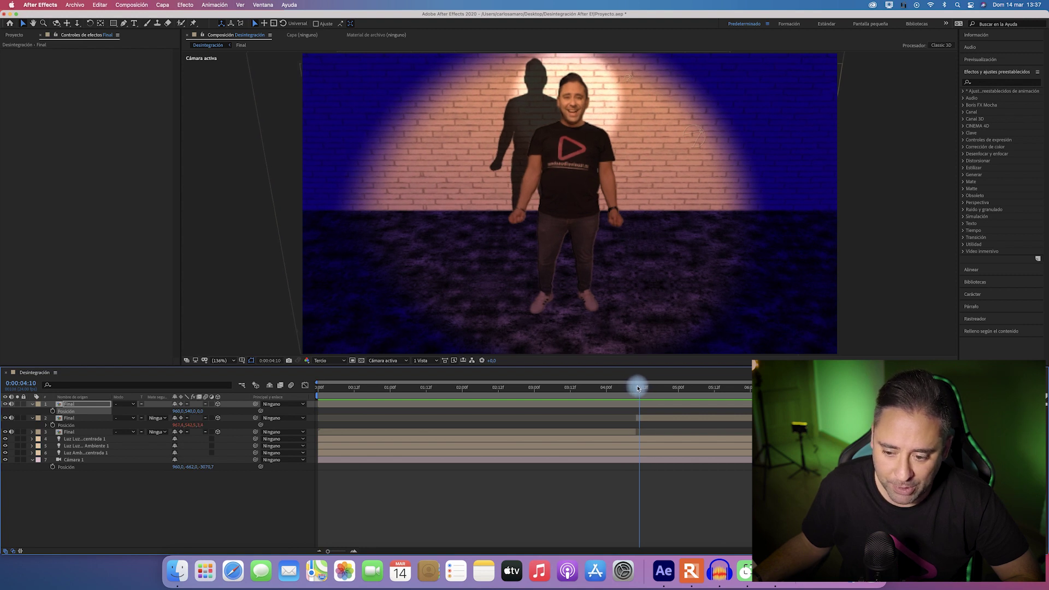
{"action": "left_click", "coordinate": [79, 525]}
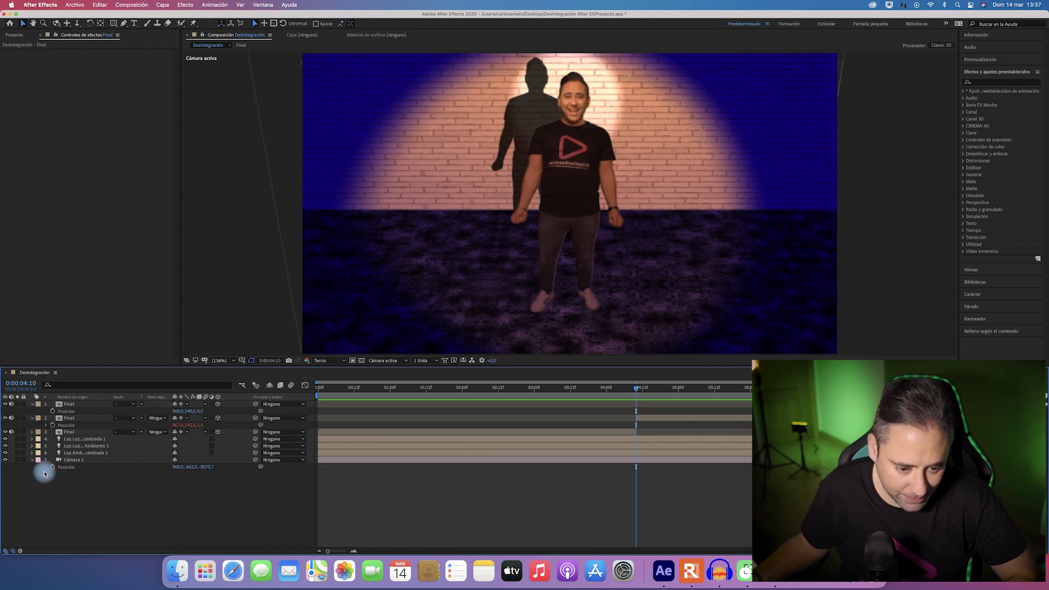
Step: Add a new Ambiente-type light layer and trim it to start around the 4-second mark
{"action": "right_click", "coordinate": [76, 492]}
{"action": "mouse_move", "coordinate": [109, 456]}
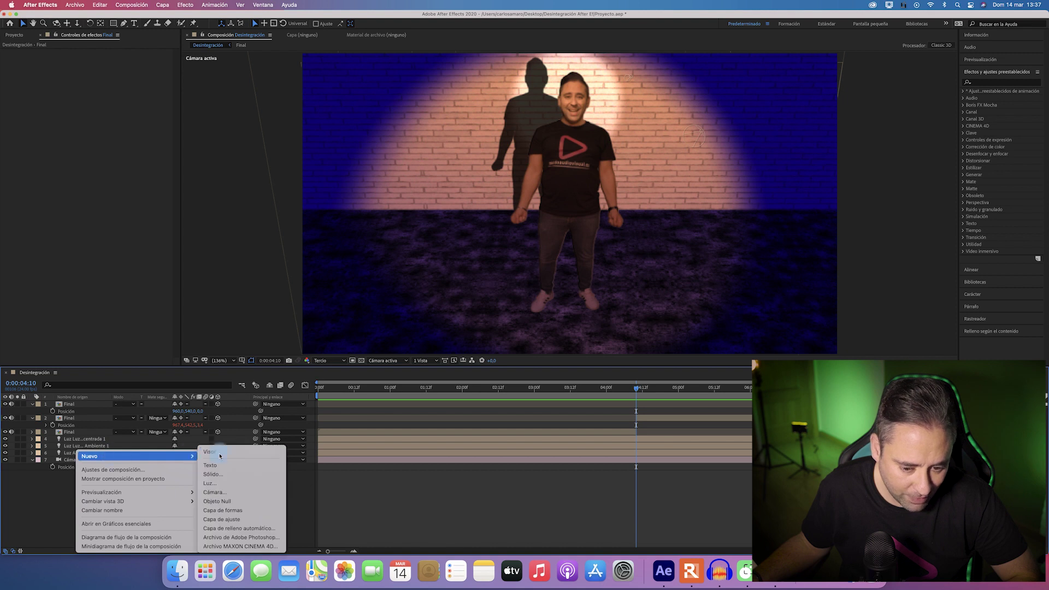
{"action": "left_click", "coordinate": [213, 483]}
{"action": "left_click", "coordinate": [545, 212]}
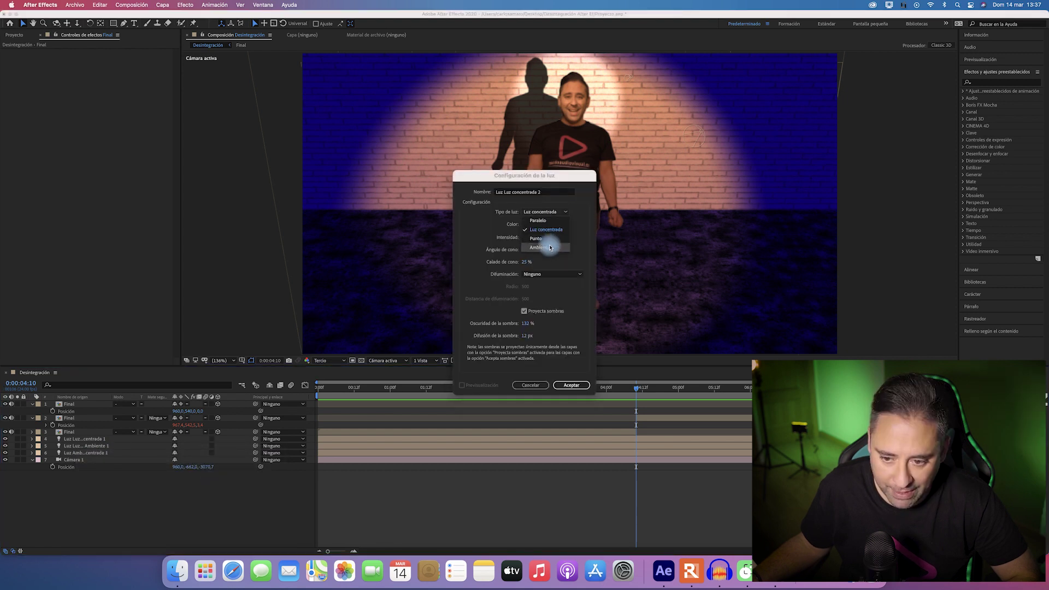
{"action": "left_click", "coordinate": [551, 248]}
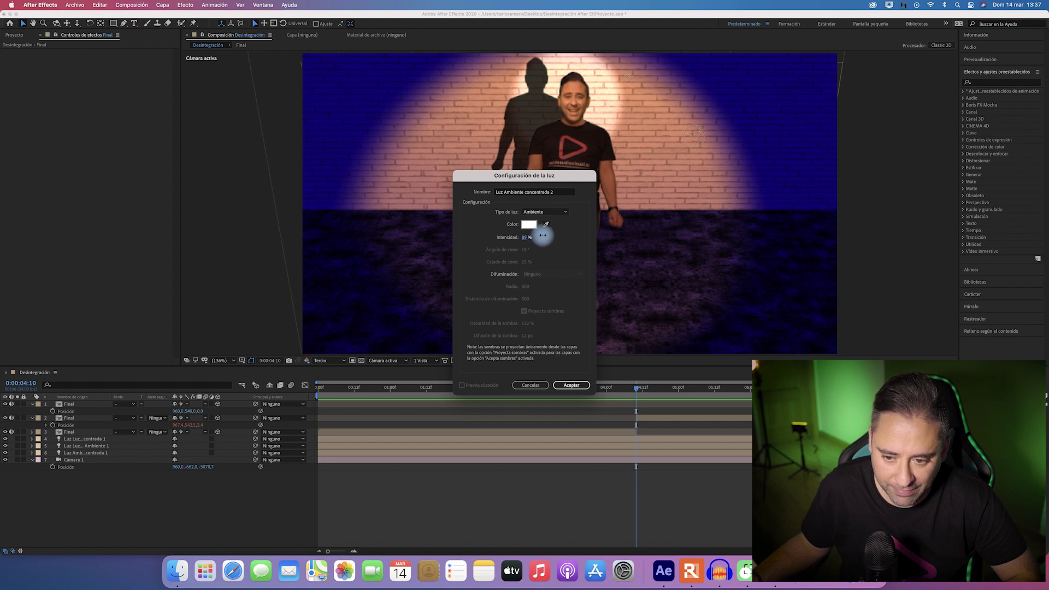
{"action": "left_click", "coordinate": [571, 385]}
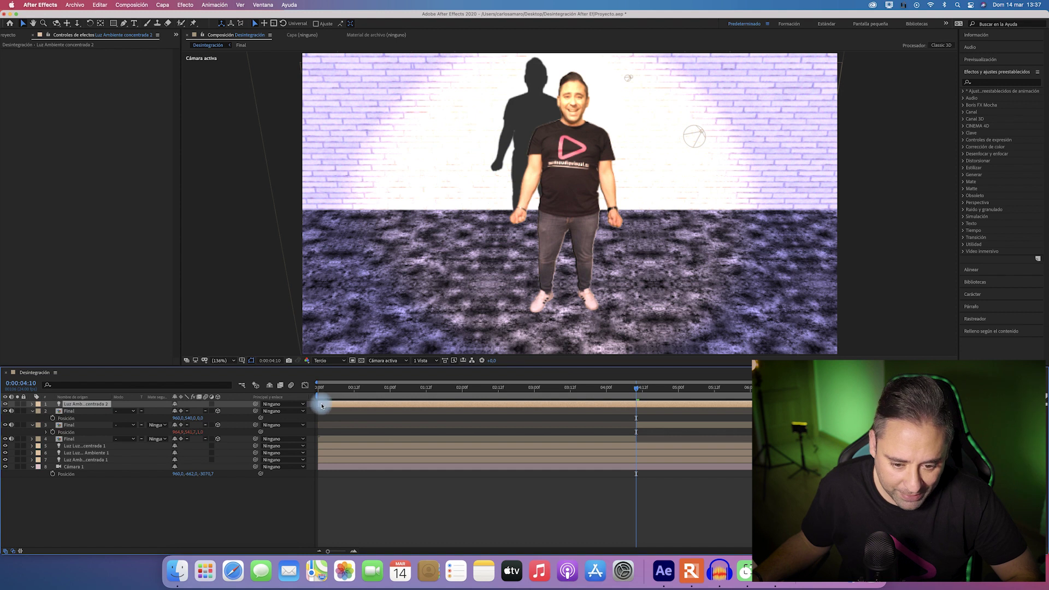
{"action": "mouse_move", "coordinate": [318, 404]}
{"action": "left_mouse_down"}
{"action": "mouse_move", "coordinate": [635, 404]}
{"action": "mouse_move", "coordinate": [606, 389]}
{"action": "left_mouse_up"}
Step: Show the ambient light's Intensidad and split the light layer at 4:10
{"action": "key", "text": "t"}
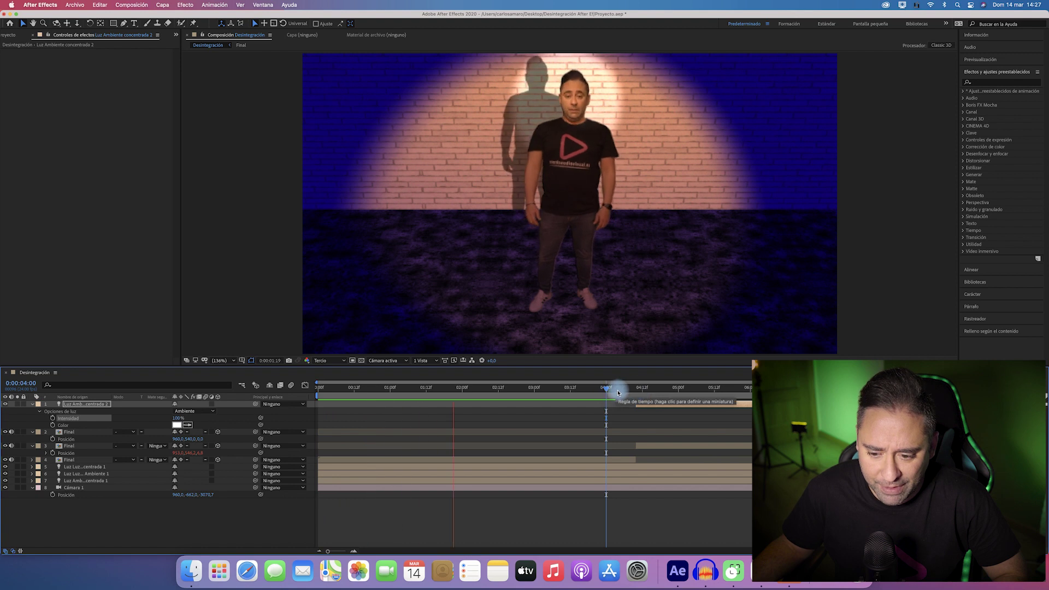
{"action": "mouse_move", "coordinate": [618, 393]}
{"action": "left_mouse_down"}
{"action": "mouse_move", "coordinate": [544, 403]}
{"action": "mouse_move", "coordinate": [635, 389]}
{"action": "left_mouse_up"}
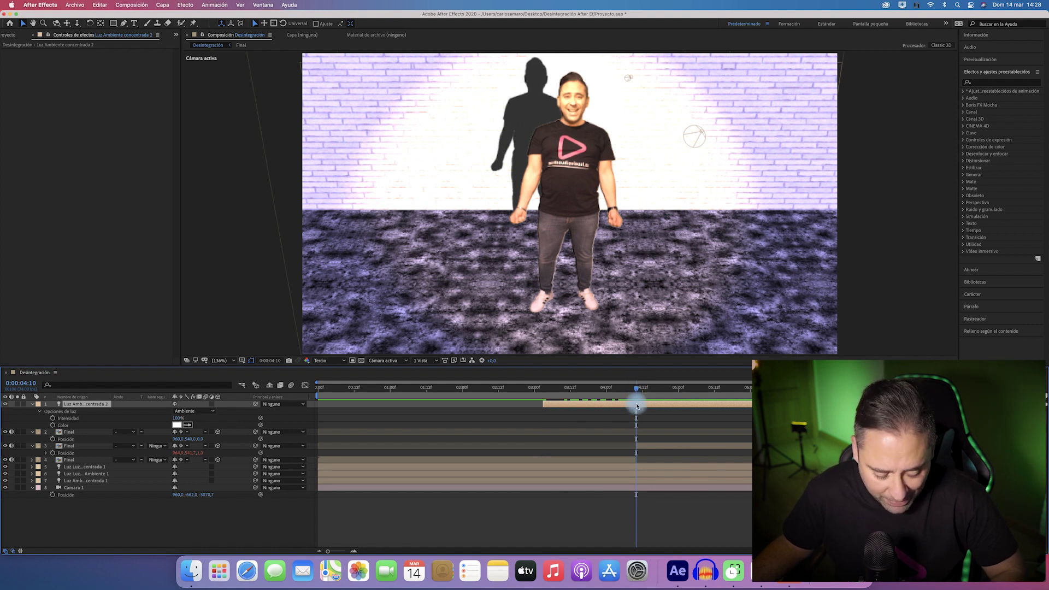
{"action": "key", "text": "super+shift+d"}
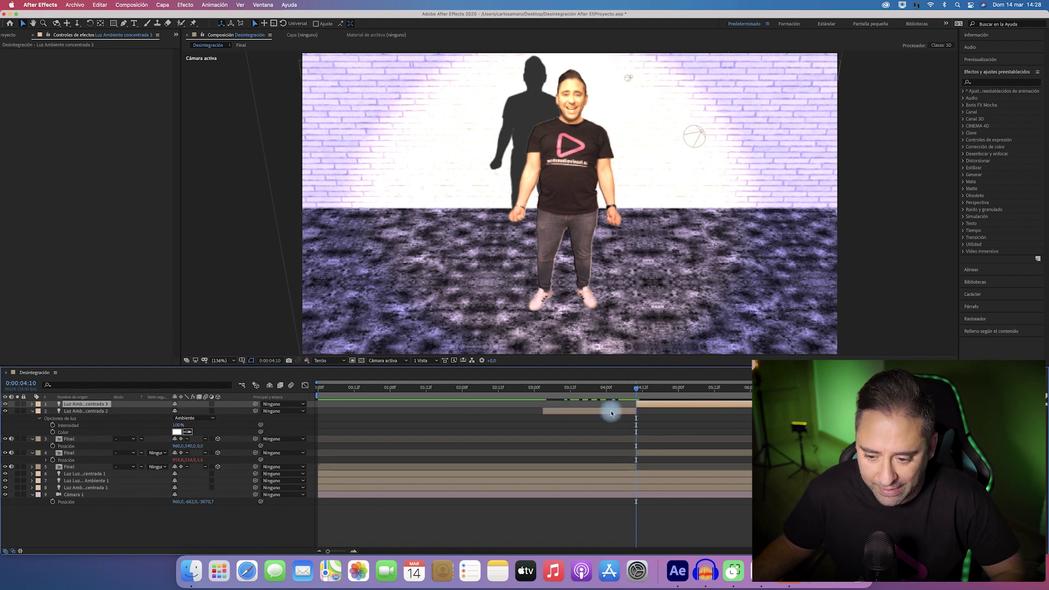
Step: Keyframe the light's Intensidad at 0% at 3:02
{"action": "left_click", "coordinate": [615, 389]}
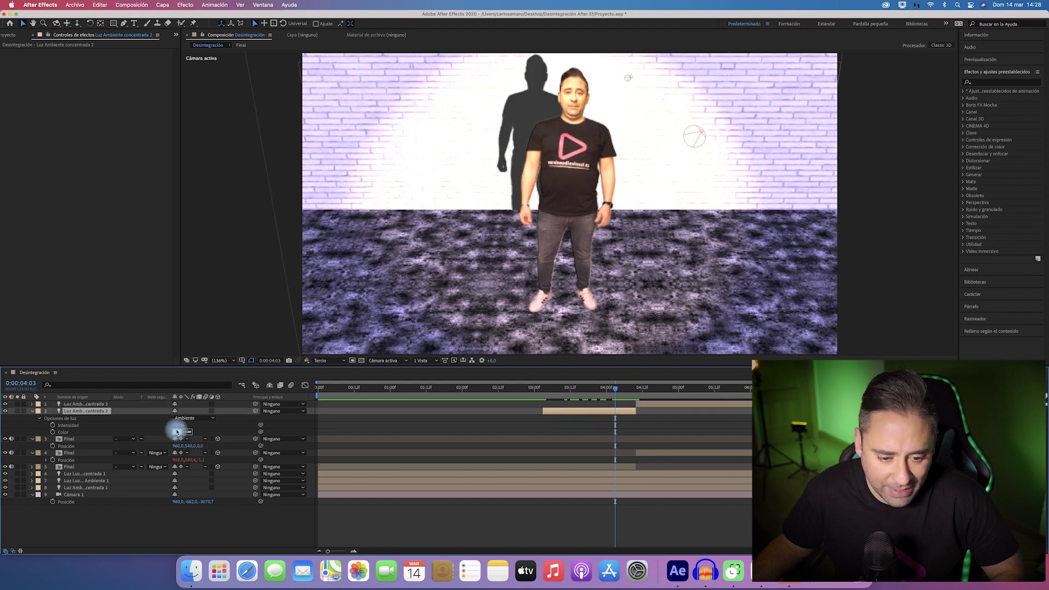
{"action": "left_click", "coordinate": [543, 389]}
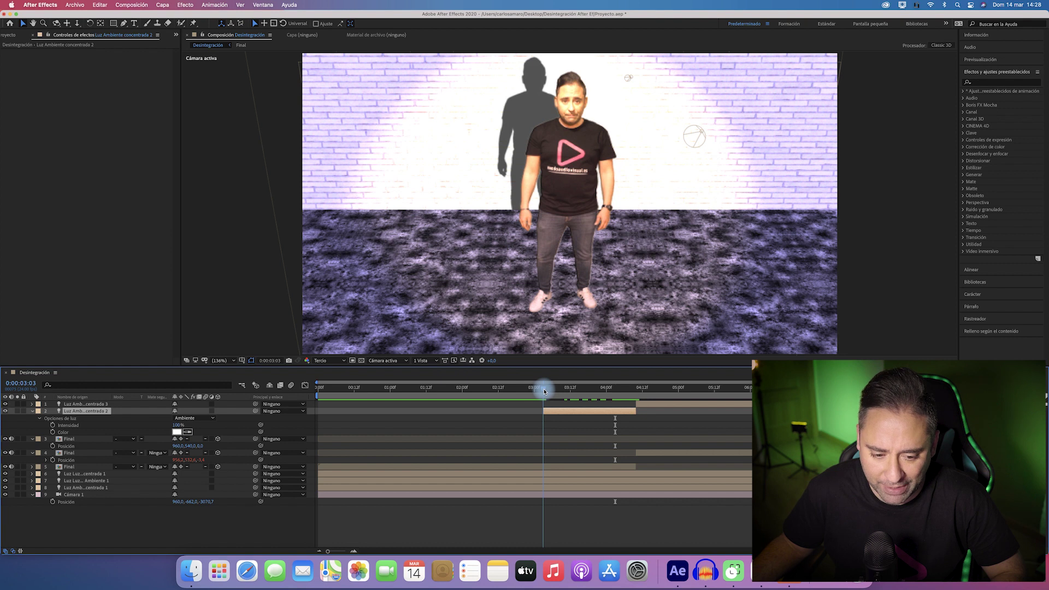
{"action": "left_click_drag", "start_coordinate": [544, 392], "coordinate": [540, 388]}
{"action": "left_click_drag", "start_coordinate": [177, 426], "coordinate": [127, 425]}
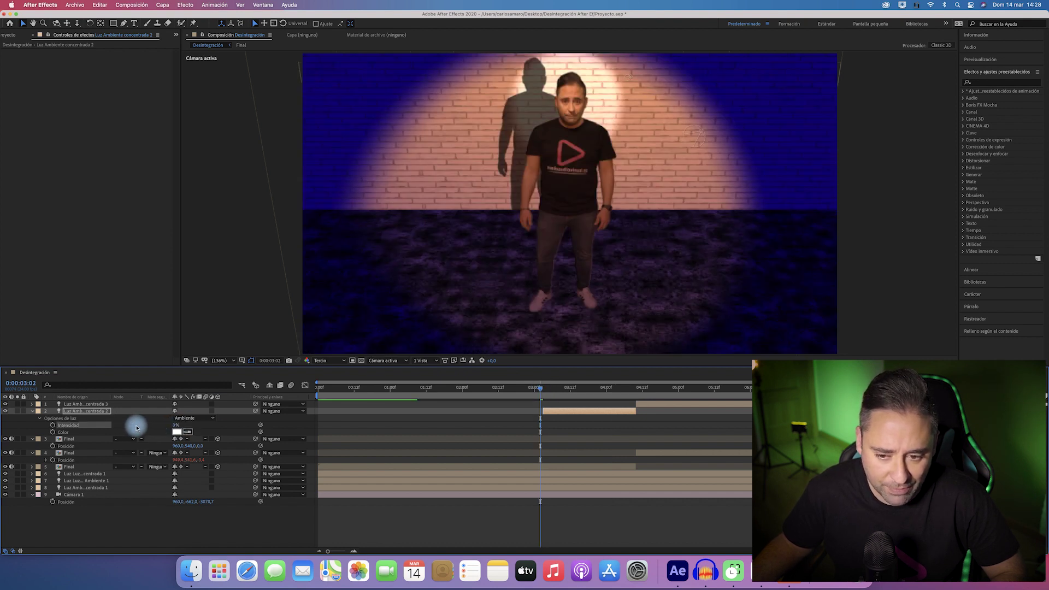
{"action": "left_click", "coordinate": [59, 431]}
{"action": "left_click_drag", "start_coordinate": [571, 390], "coordinate": [636, 389]}
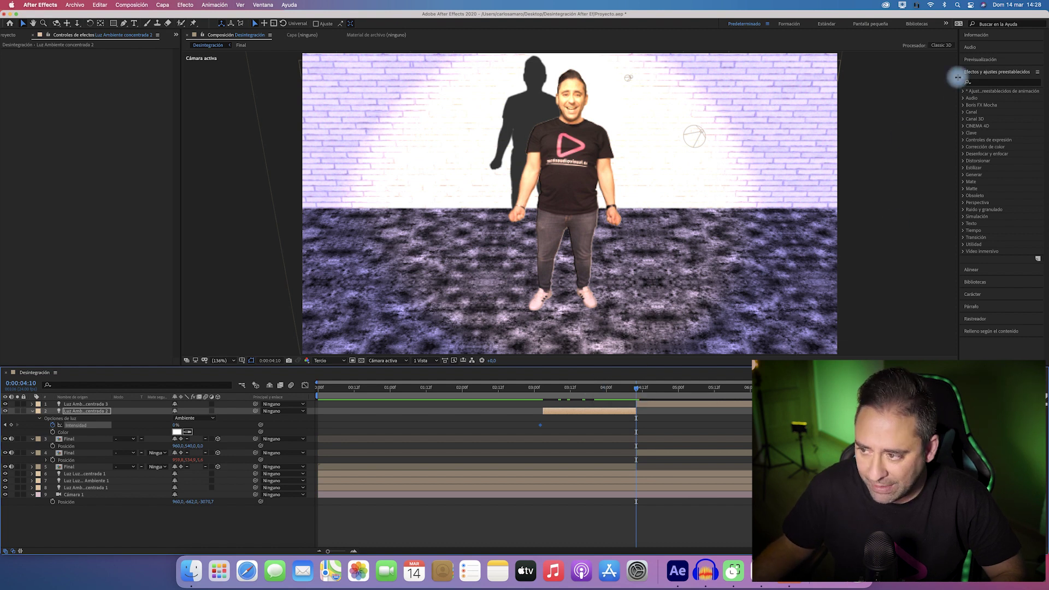
Step: Key the light's Intensidad at 50% one frame back at 4:09
{"action": "left_click", "coordinate": [982, 60]}
{"action": "left_click", "coordinate": [989, 71]}
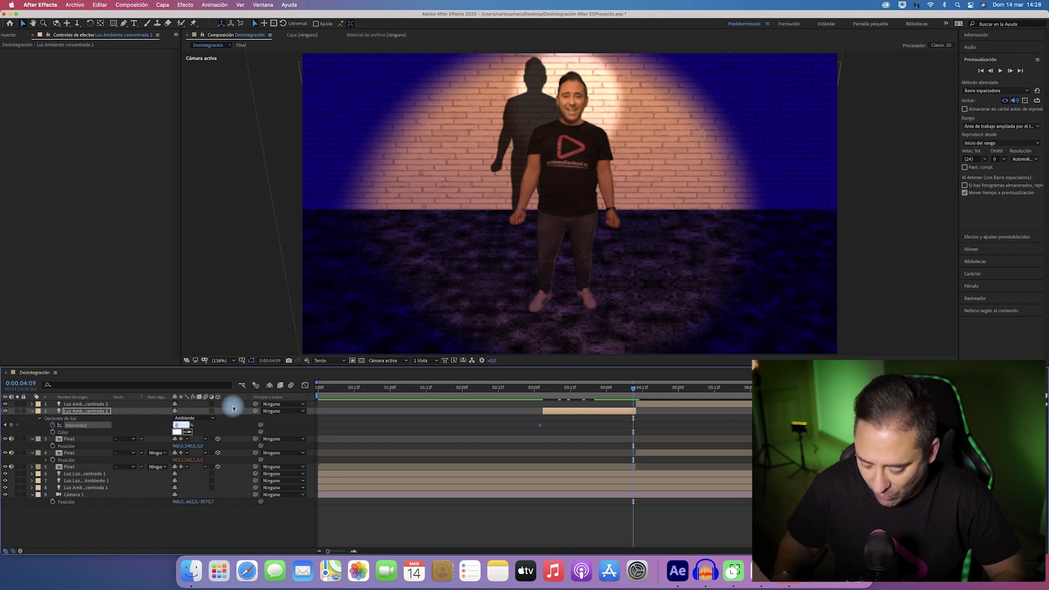
{"action": "type", "text": "50"}
{"action": "key", "text": "Return"}
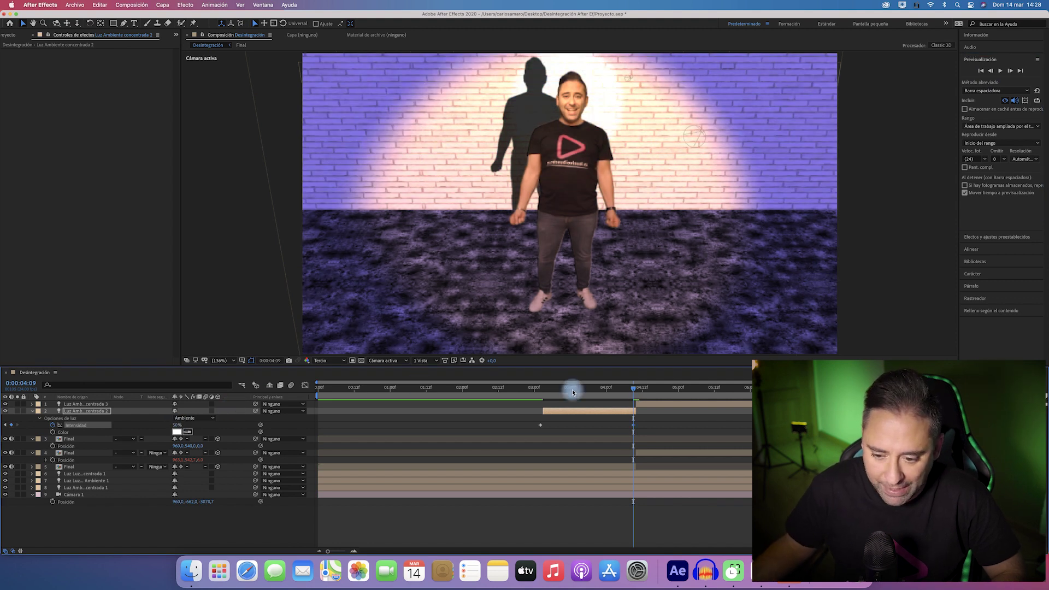
Step: Preview the brightening and retime the two Final copies so their cut falls near 4:15
{"action": "left_click", "coordinate": [528, 389]}
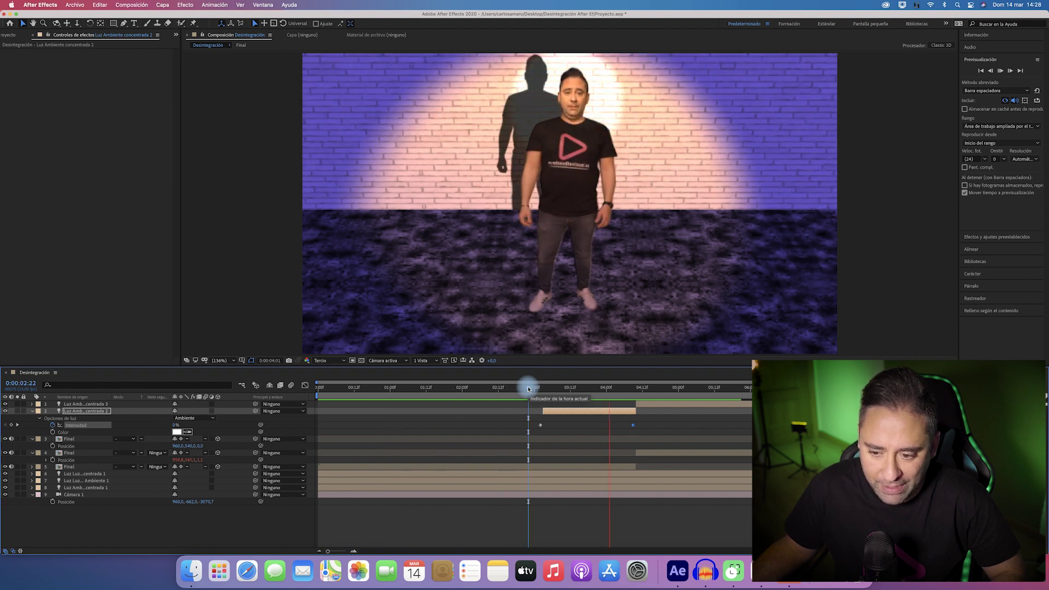
{"action": "key", "text": "space"}
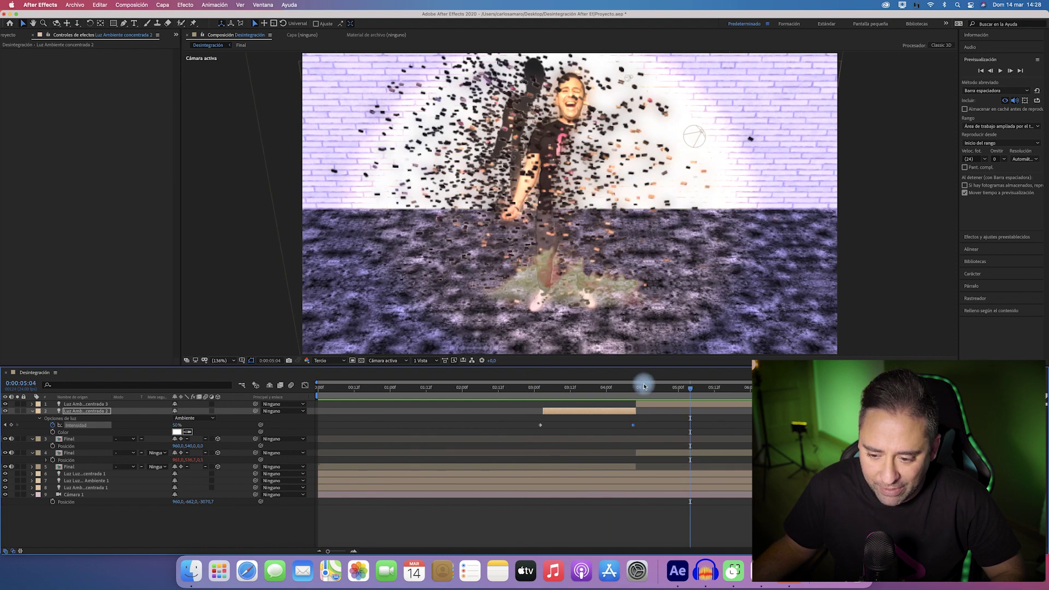
{"action": "left_click_drag", "start_coordinate": [640, 388], "coordinate": [651, 387]}
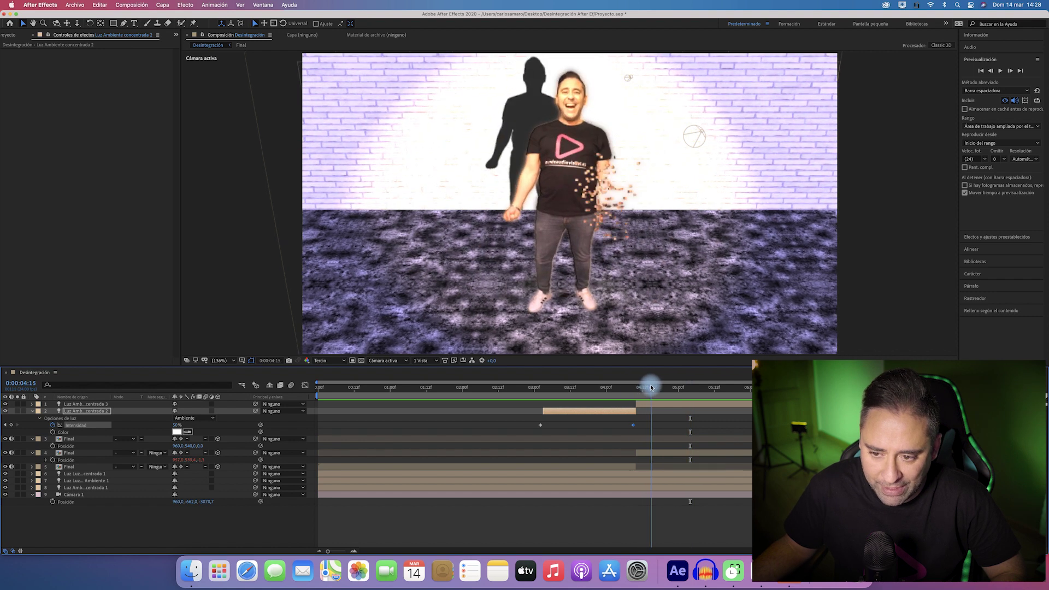
{"action": "left_click", "coordinate": [644, 454]}
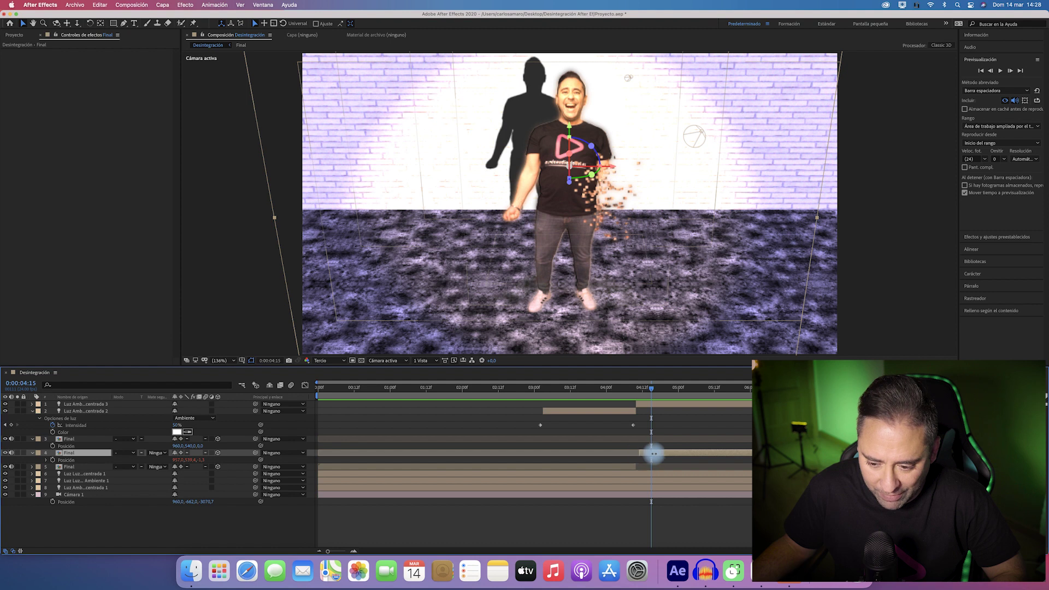
{"action": "left_click", "coordinate": [634, 467]}
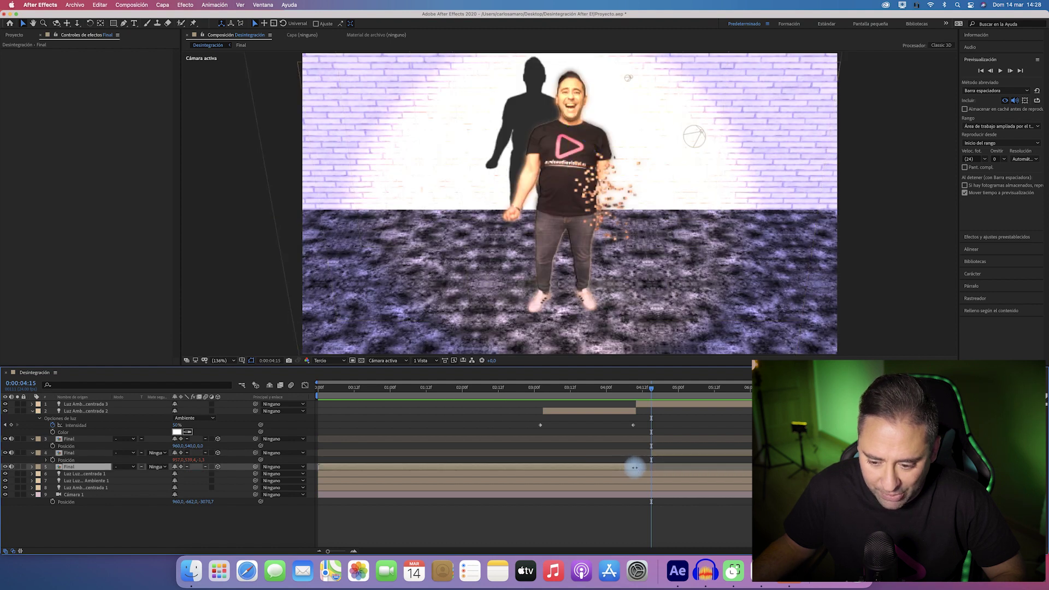
{"action": "left_click", "coordinate": [610, 388]}
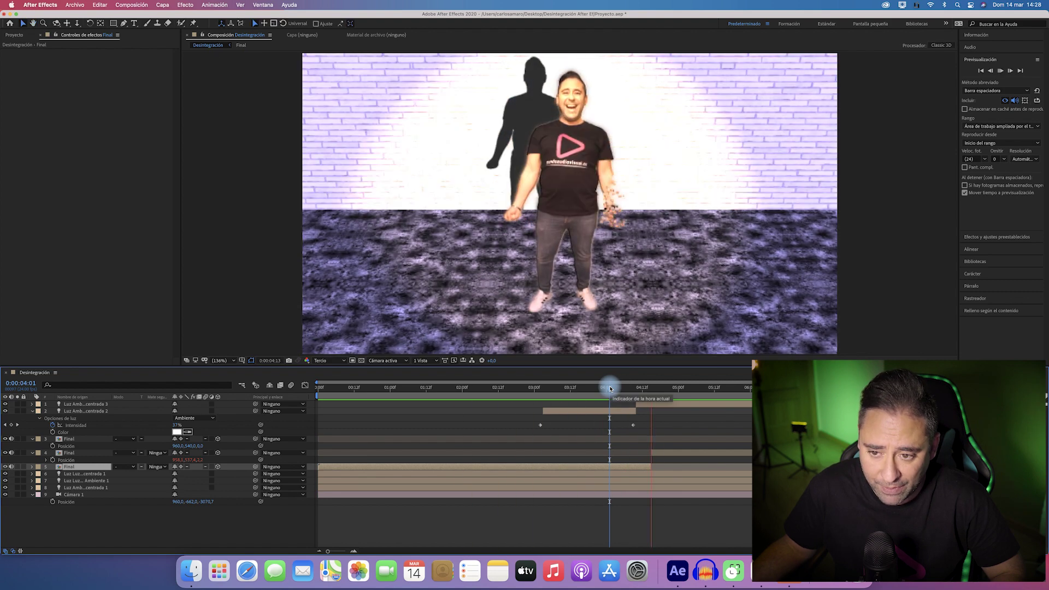
{"action": "left_click", "coordinate": [624, 388]}
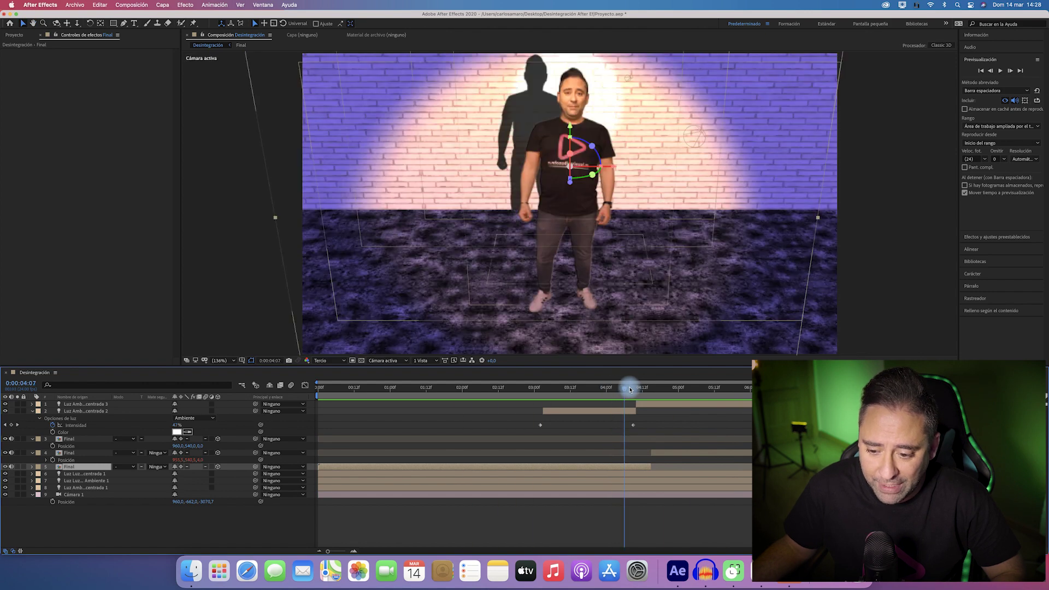
{"action": "left_click_drag", "start_coordinate": [630, 389], "coordinate": [636, 390]}
{"action": "left_click", "coordinate": [647, 405]}
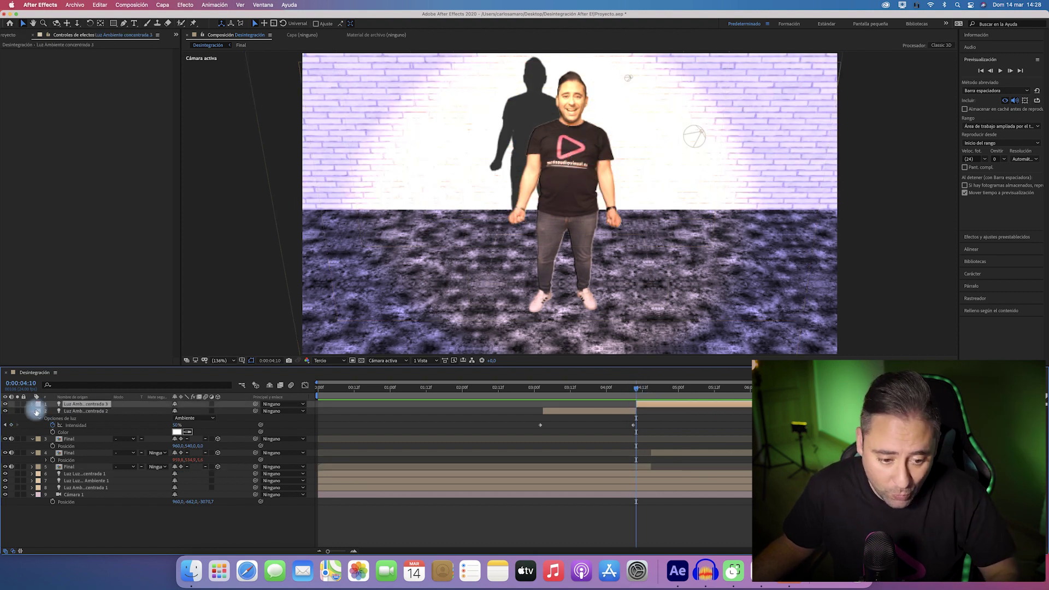
Step: Add a wiggle(10,10) expression to Luz Ambiente concentrada 3's Intensidad and preview the flicker
{"action": "left_click", "coordinate": [32, 404]}
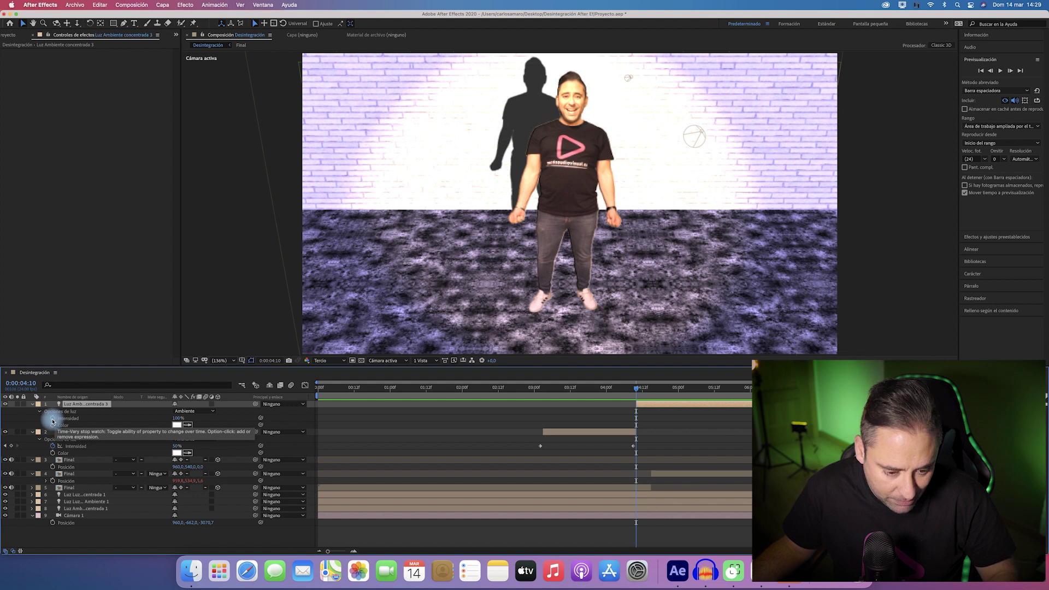
{"action": "left_click", "coordinate": [53, 420], "text": "alt"}
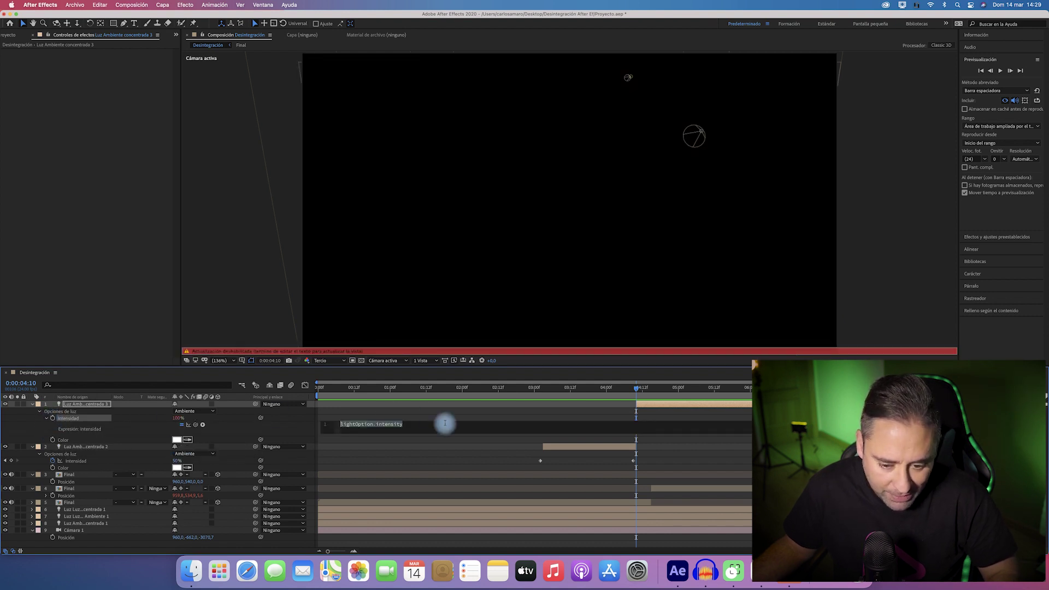
{"action": "type", "text": "wi"}
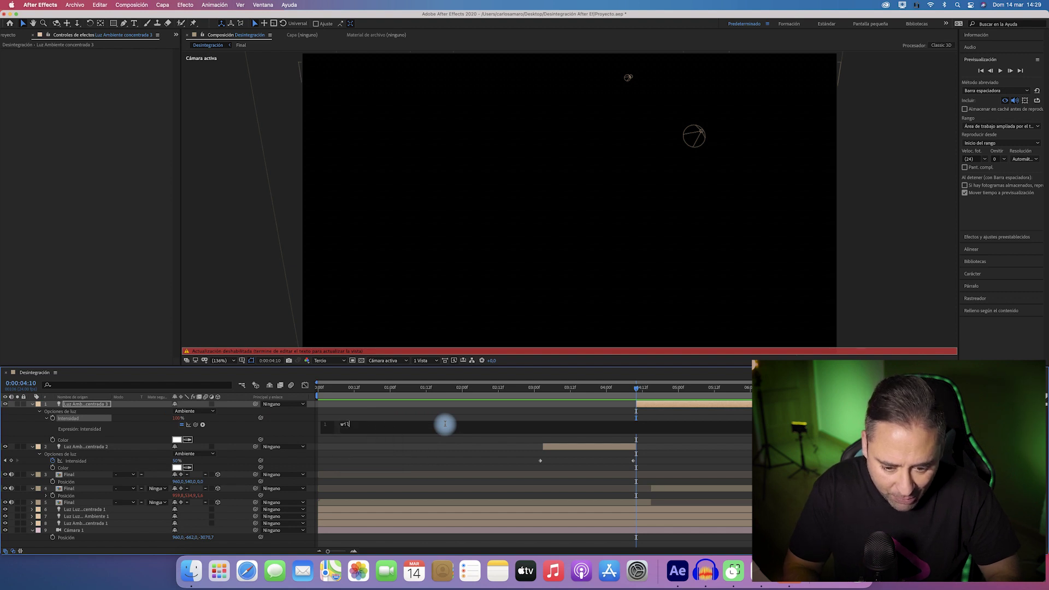
{"action": "type", "text": "ggle"}
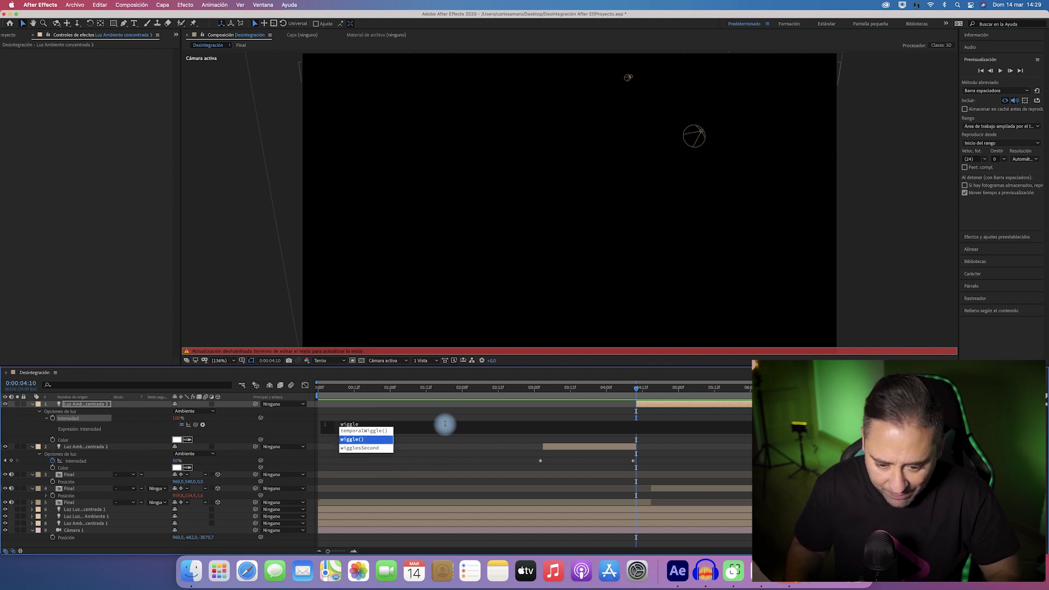
{"action": "type", "text": "(10,"}
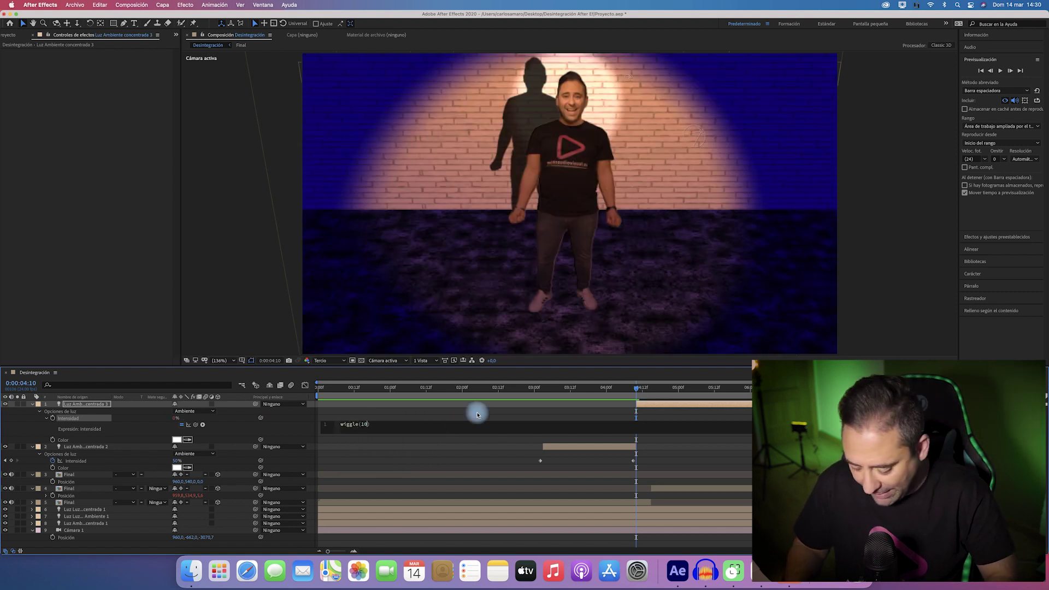
{"action": "type", "text": "10"}
{"action": "left_click", "coordinate": [477, 415]}
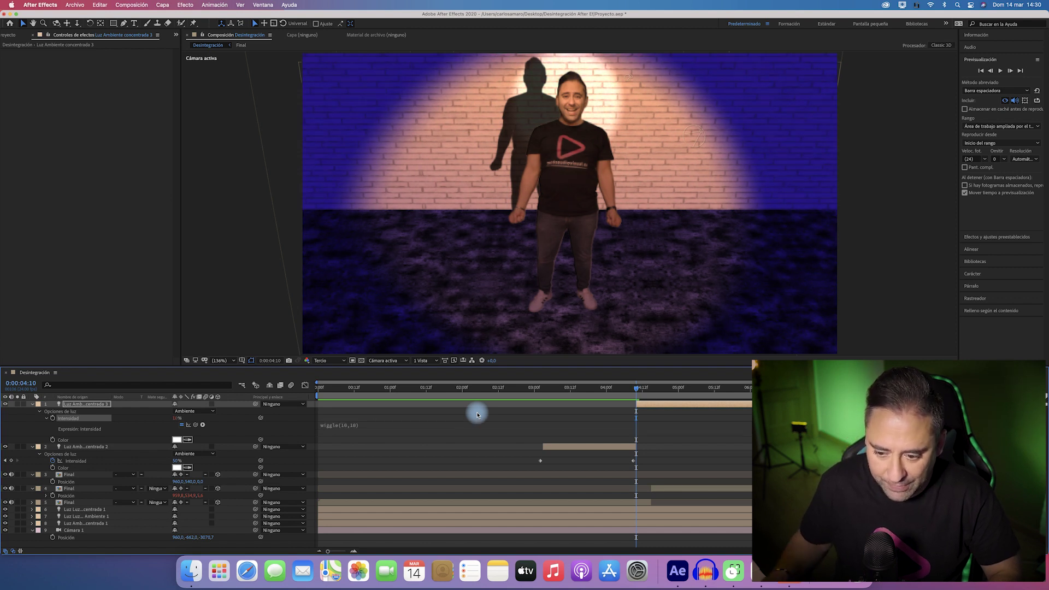
{"action": "key", "text": "space"}
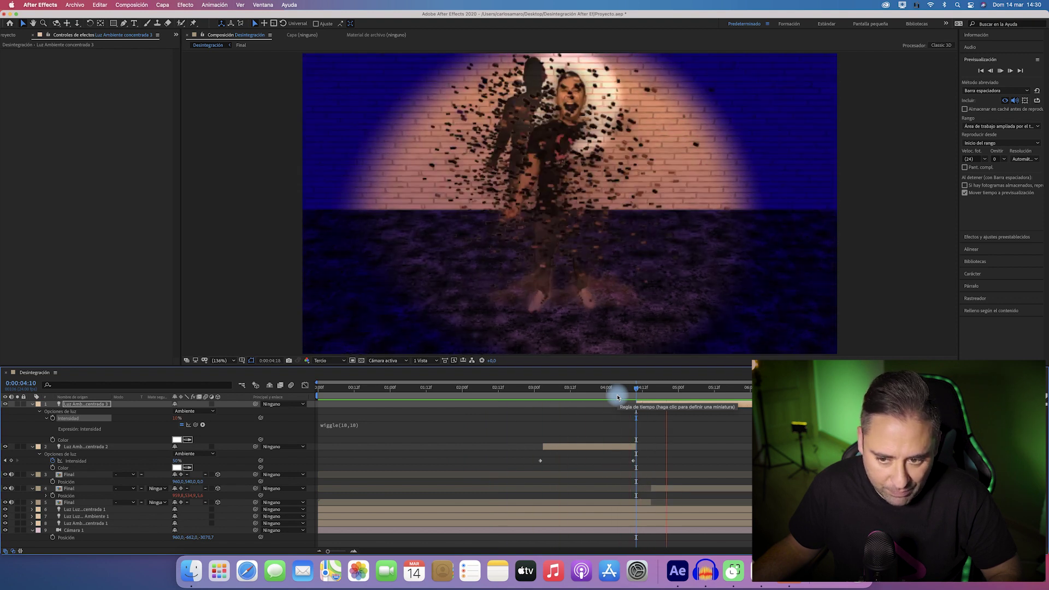
Step: Raise the wiggle amount to 100 and preview again
{"action": "double_click", "coordinate": [380, 423]}
{"action": "type", "text": "100"}
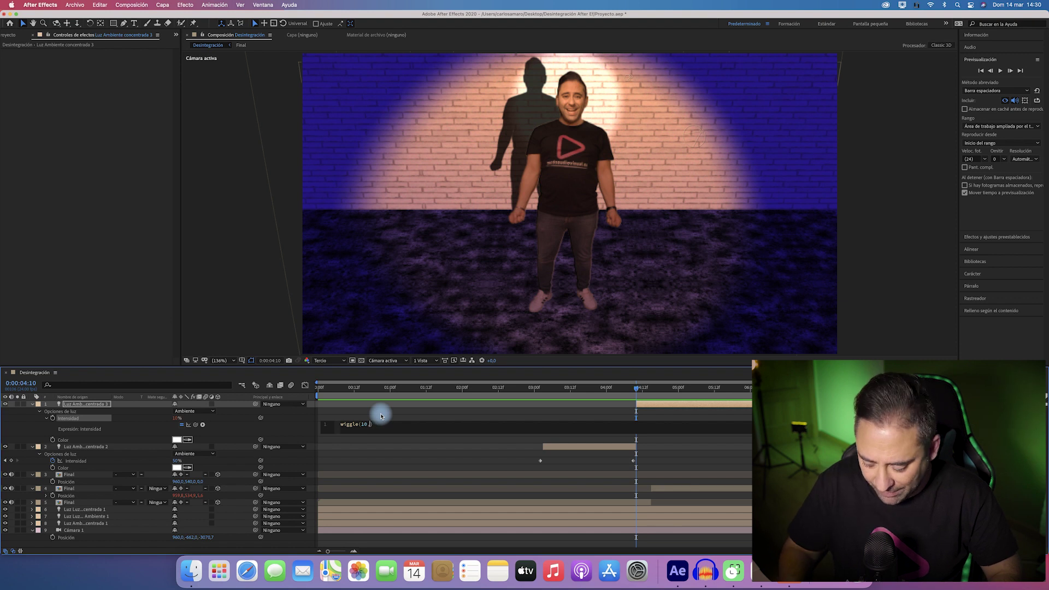
{"action": "type", "text": "50)"}
{"action": "left_click", "coordinate": [600, 389]}
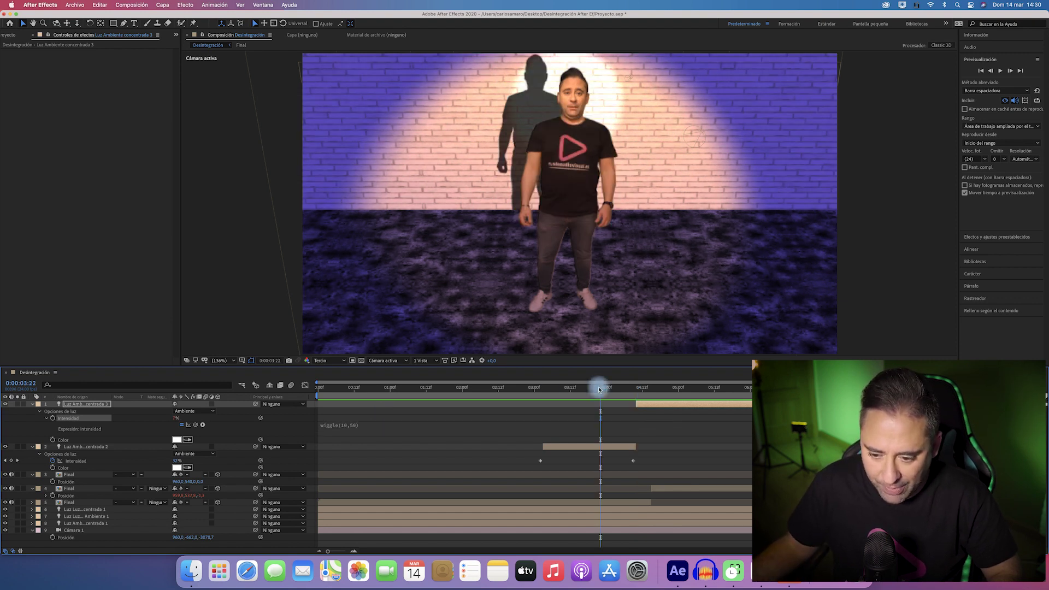
{"action": "key", "text": "space"}
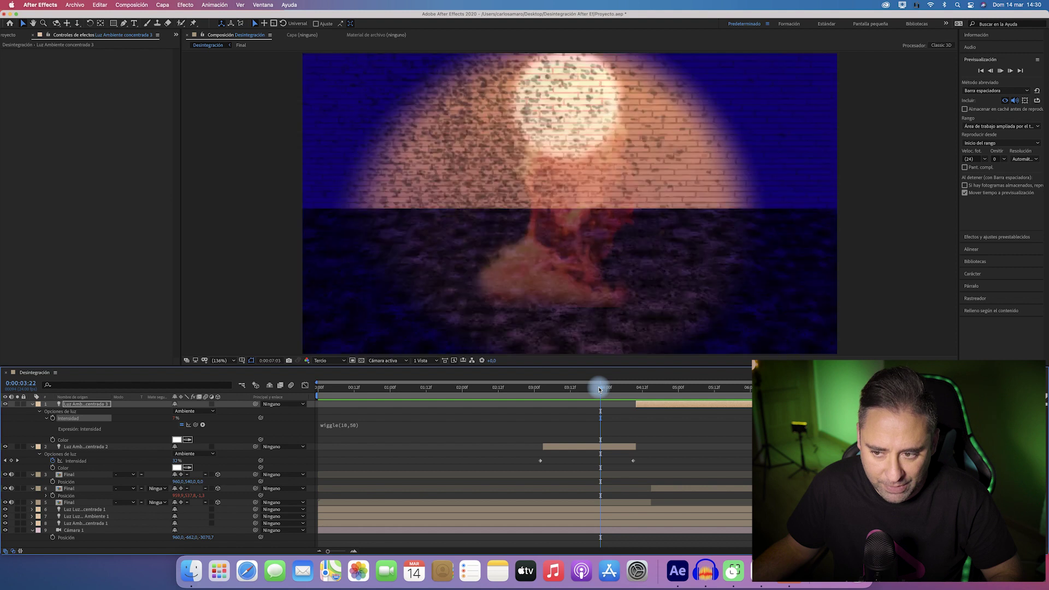
{"action": "left_click_drag", "start_coordinate": [600, 388], "coordinate": [637, 388]}
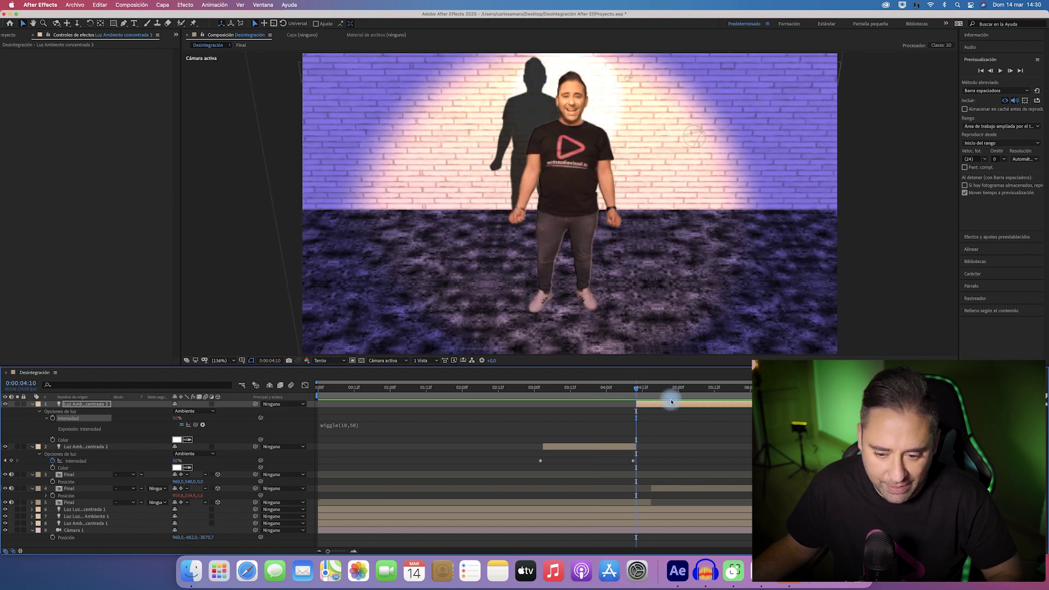
Step: Change the expression to wiggle(50,50), preview from 4:07, and duplicate the light layer
{"action": "left_click", "coordinate": [348, 425]}
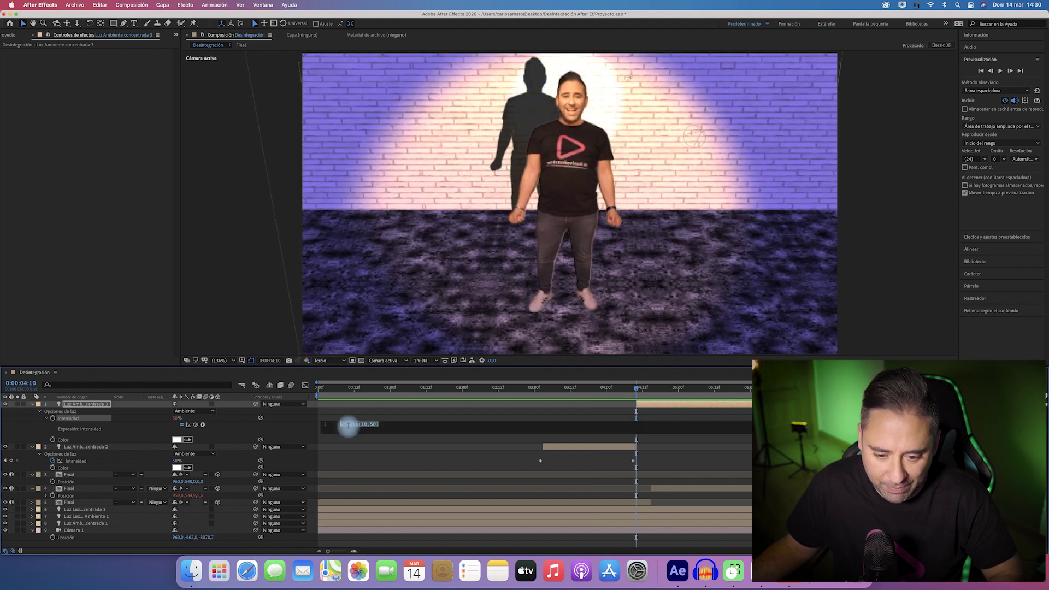
{"action": "left_click", "coordinate": [378, 419]}
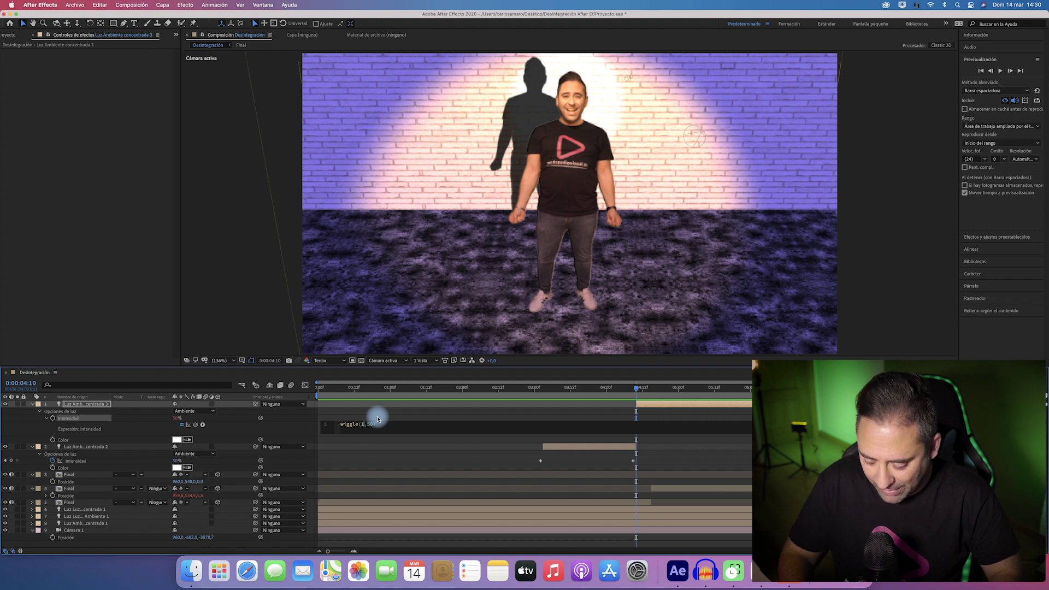
{"action": "type", "text": "50"}
{"action": "left_click", "coordinate": [516, 435]}
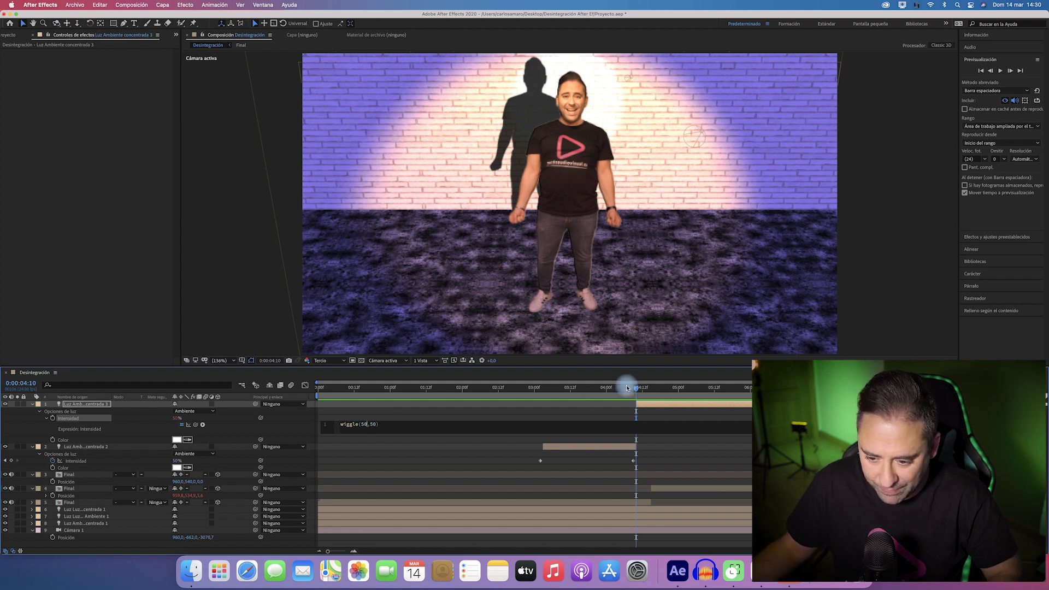
{"action": "left_click", "coordinate": [627, 388]}
{"action": "key", "text": "space"}
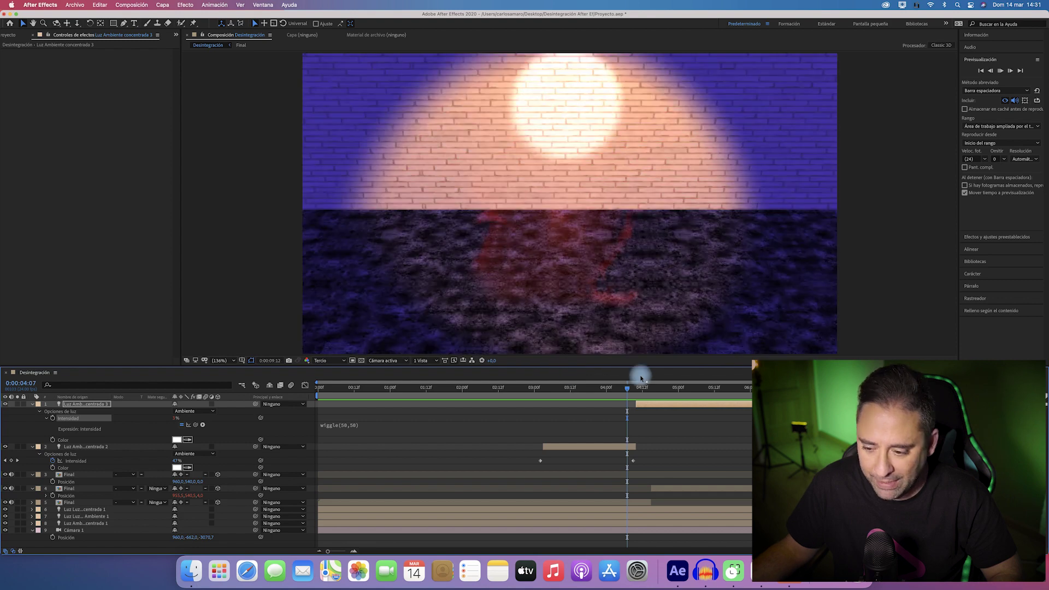
{"action": "mouse_move", "coordinate": [641, 378]}
{"action": "left_mouse_down"}
{"action": "mouse_move", "coordinate": [715, 391]}
{"action": "mouse_move", "coordinate": [888, 392]}
{"action": "left_mouse_up"}
{"action": "key", "text": "super+d"}
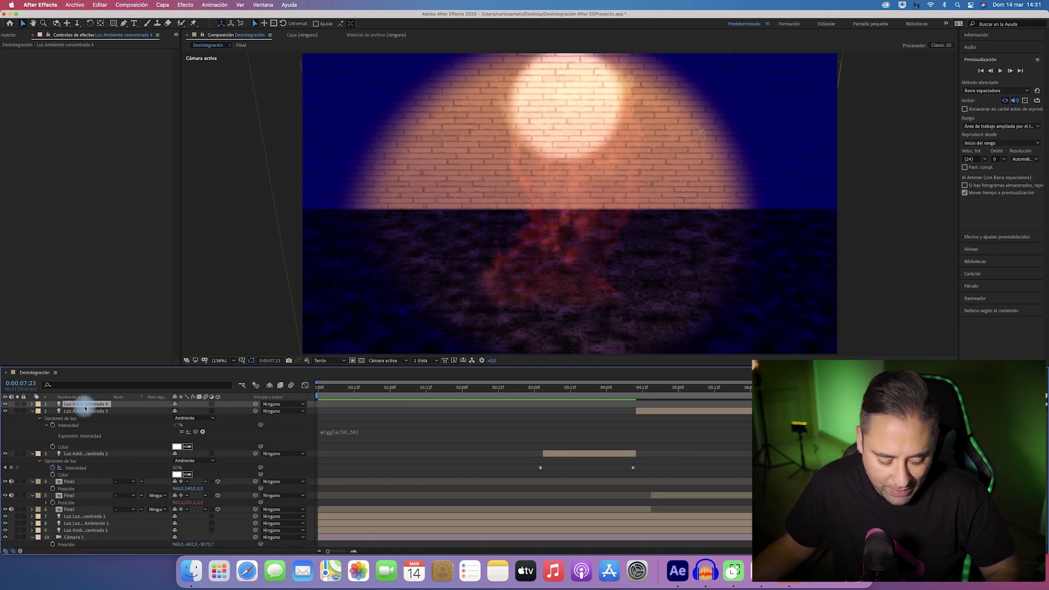
Step: Set Luz Ambiente concentrada 4's Intensidad to 50% and add its first keyframe
{"action": "left_click", "coordinate": [32, 405]}
{"action": "left_click", "coordinate": [39, 412]}
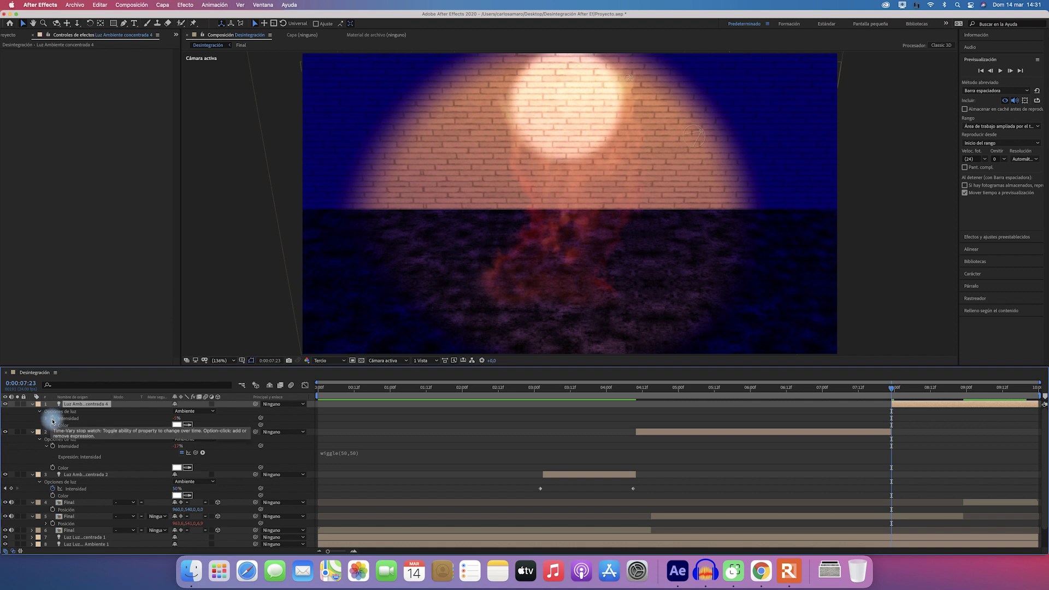
{"action": "left_click", "coordinate": [55, 418]}
{"action": "mouse_move", "coordinate": [174, 418]}
{"action": "left_mouse_down"}
{"action": "mouse_move", "coordinate": [160, 416]}
{"action": "mouse_move", "coordinate": [194, 418]}
{"action": "left_mouse_up"}
{"action": "left_click", "coordinate": [73, 427]}
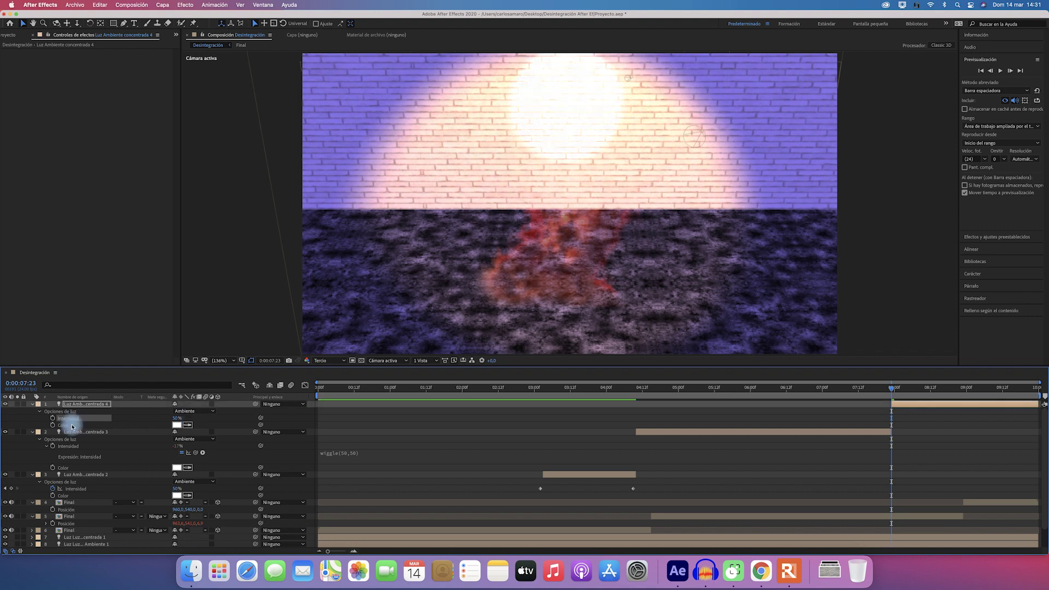
{"action": "left_click", "coordinate": [174, 420]}
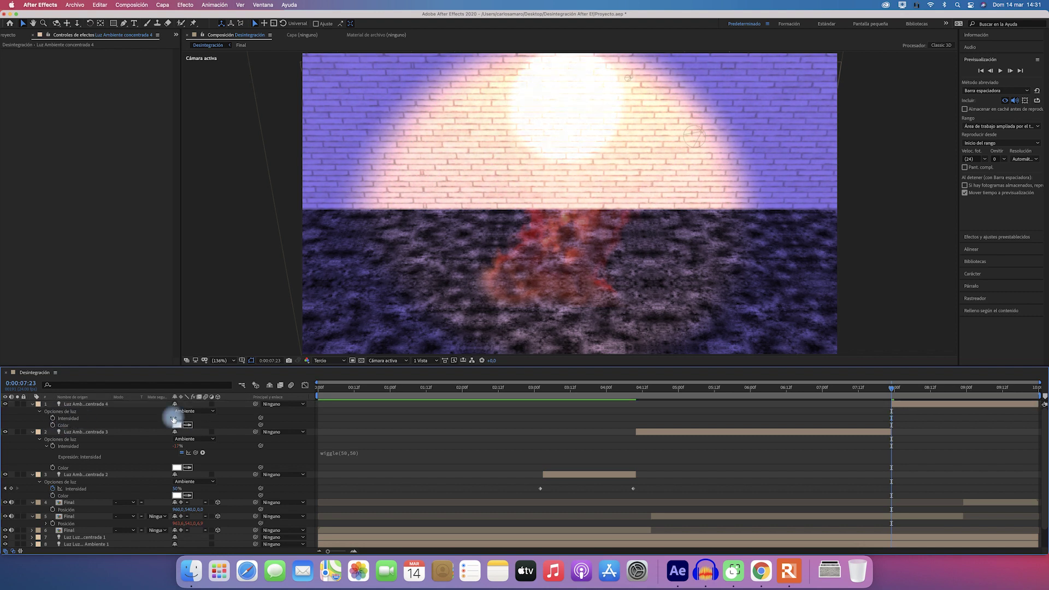
{"action": "left_click", "coordinate": [53, 418]}
Step: Move the first keyframe to 7:23, drop Intensidad to -60% at 9:18, and preview the fade-out
{"action": "left_click_drag", "start_coordinate": [907, 389], "coordinate": [1021, 392]}
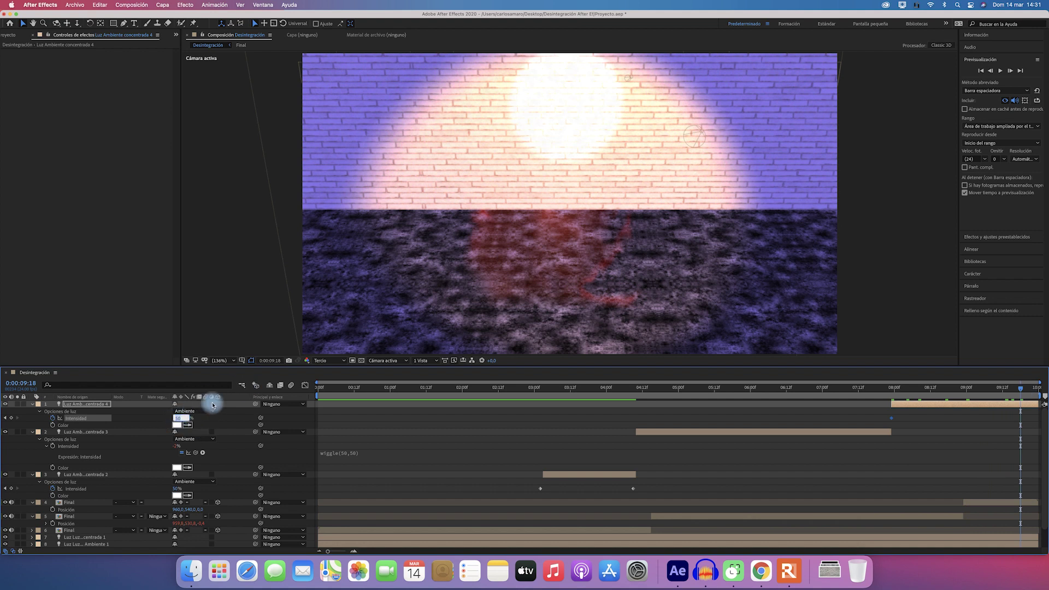
{"action": "left_click", "coordinate": [876, 389]}
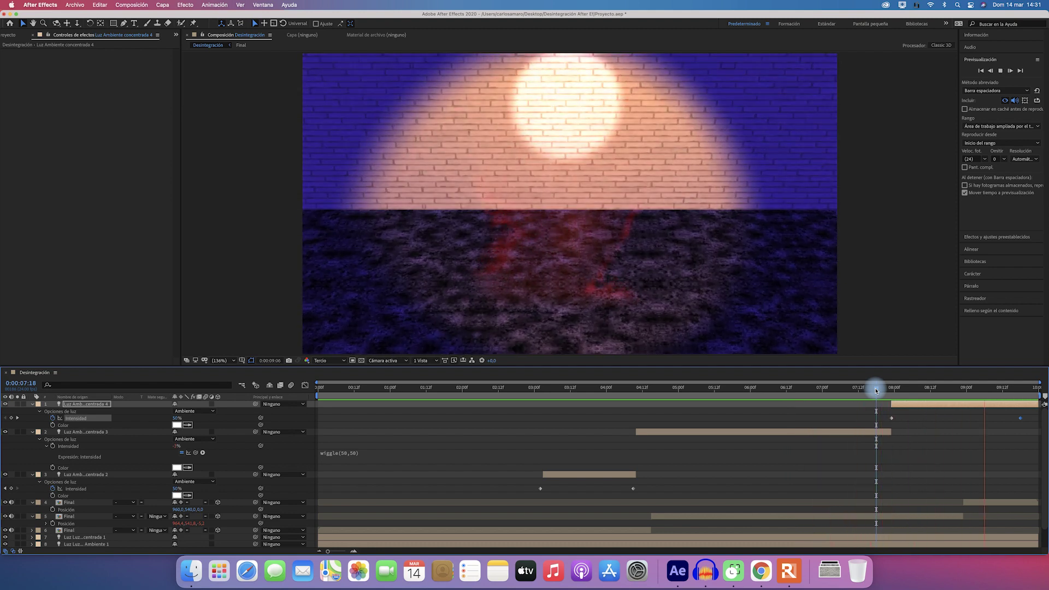
{"action": "key", "text": "space"}
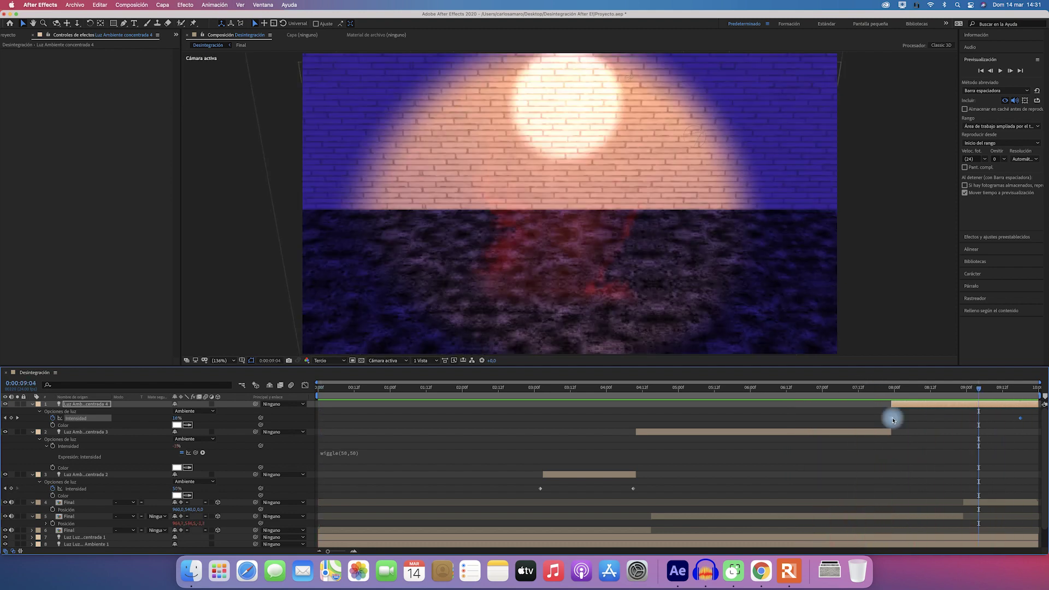
{"action": "left_click_drag", "start_coordinate": [854, 421], "coordinate": [808, 403]}
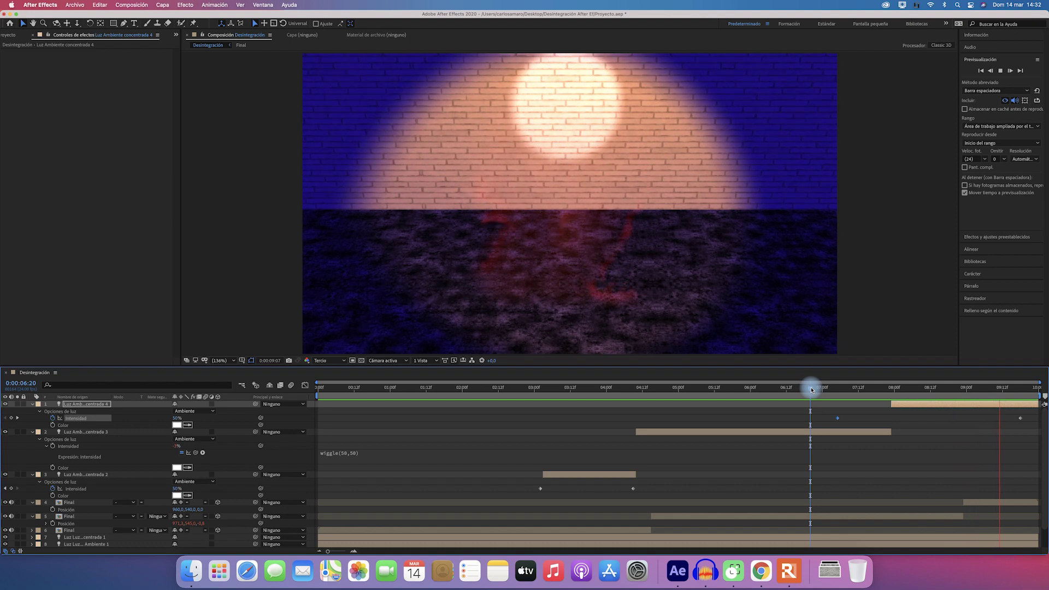
{"action": "left_click", "coordinate": [149, 430]}
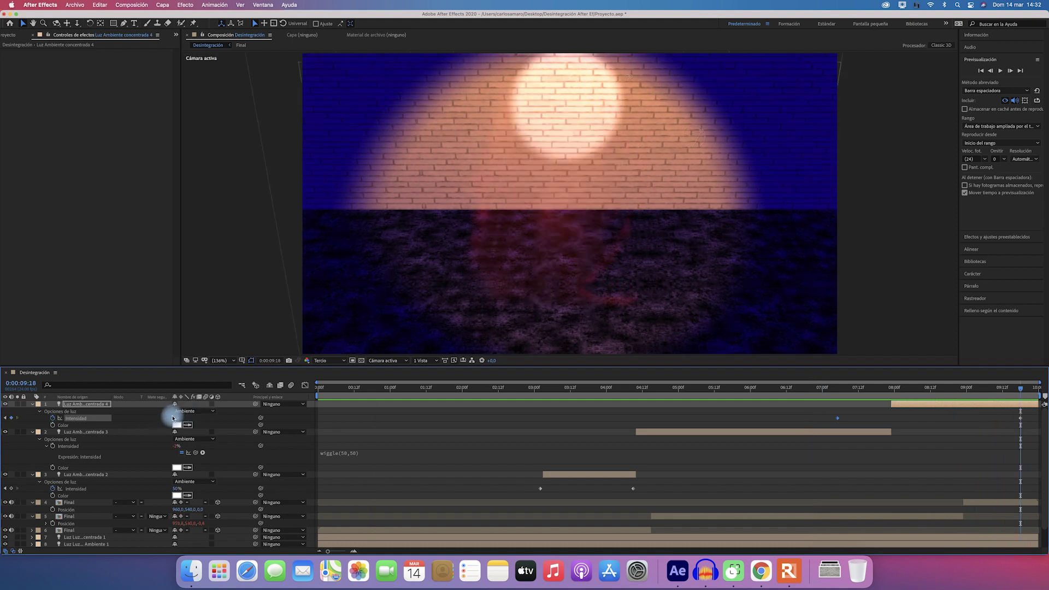
{"action": "left_click_drag", "start_coordinate": [169, 418], "coordinate": [148, 415]}
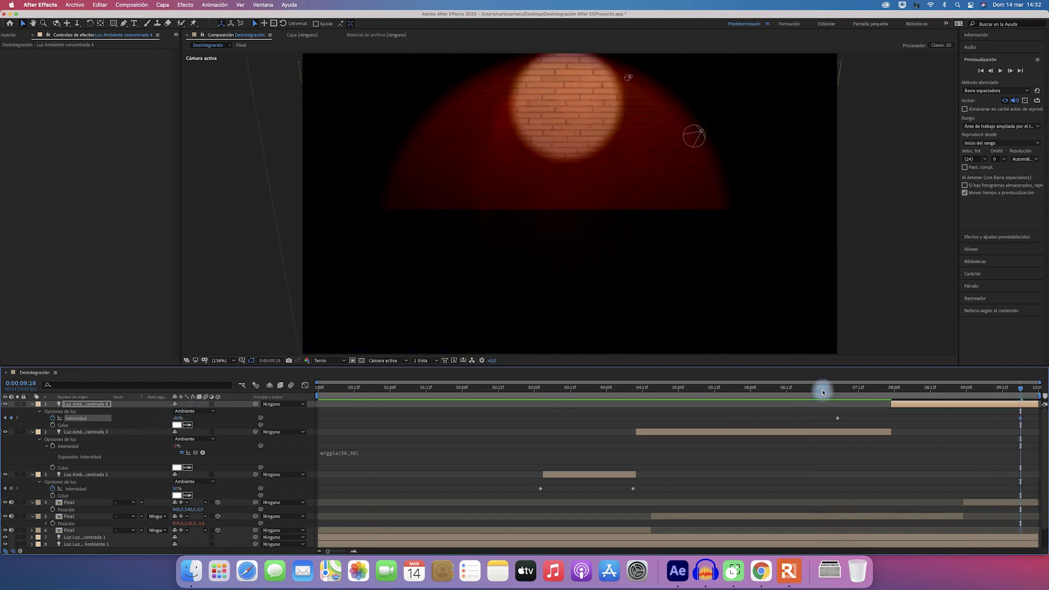
{"action": "left_click", "coordinate": [823, 391]}
{"action": "key", "text": "space"}
{"action": "left_click_drag", "start_coordinate": [973, 391], "coordinate": [304, 395]}
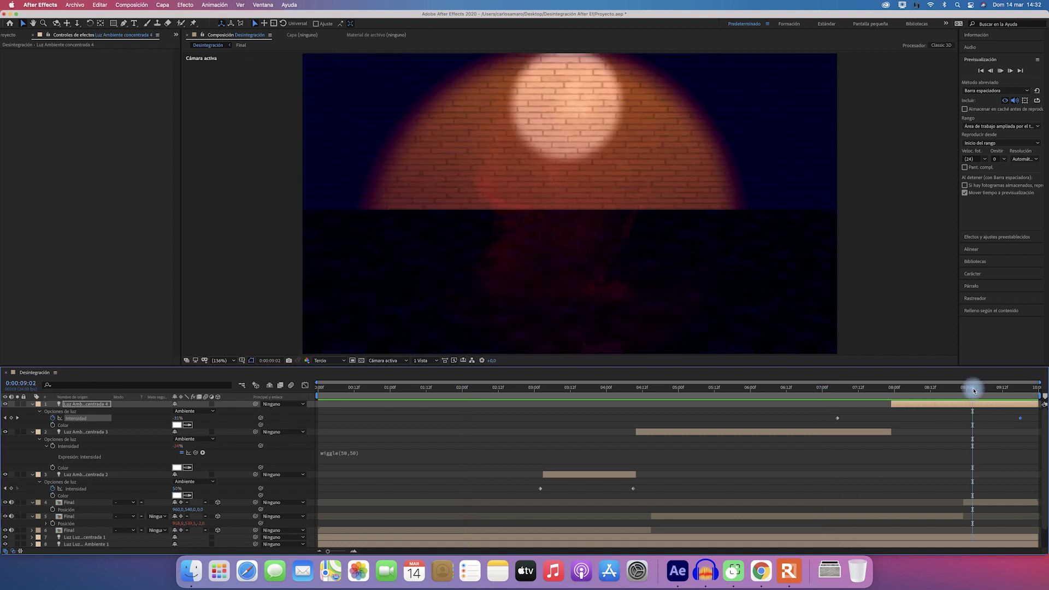
Step: Collapse the three light layers and both Final layers, then select Cámara 1
{"action": "left_click", "coordinate": [32, 405]}
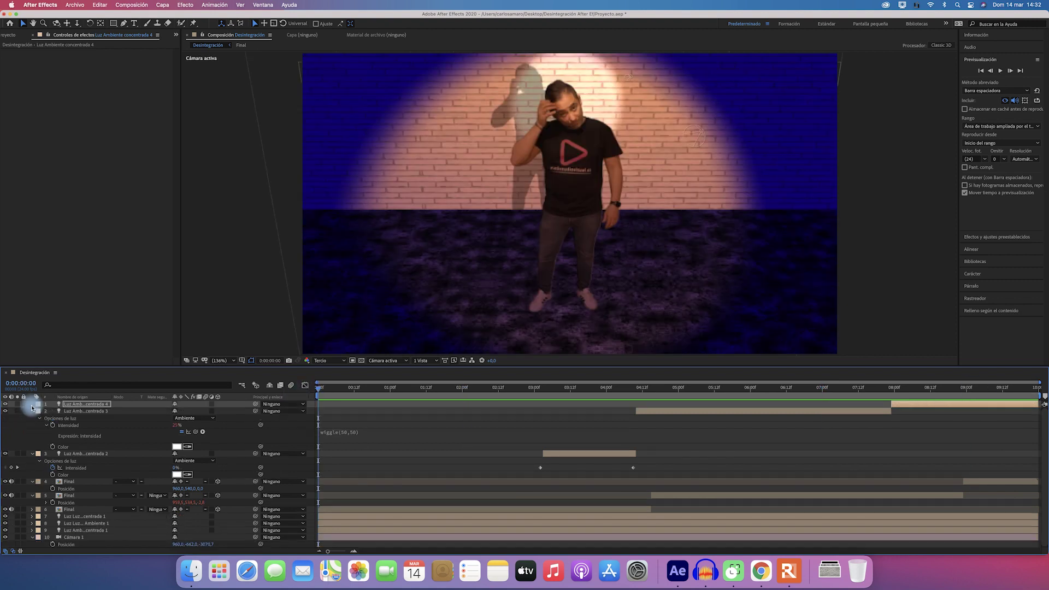
{"action": "left_click", "coordinate": [32, 410]}
{"action": "left_click", "coordinate": [31, 417]}
{"action": "left_click", "coordinate": [32, 425]}
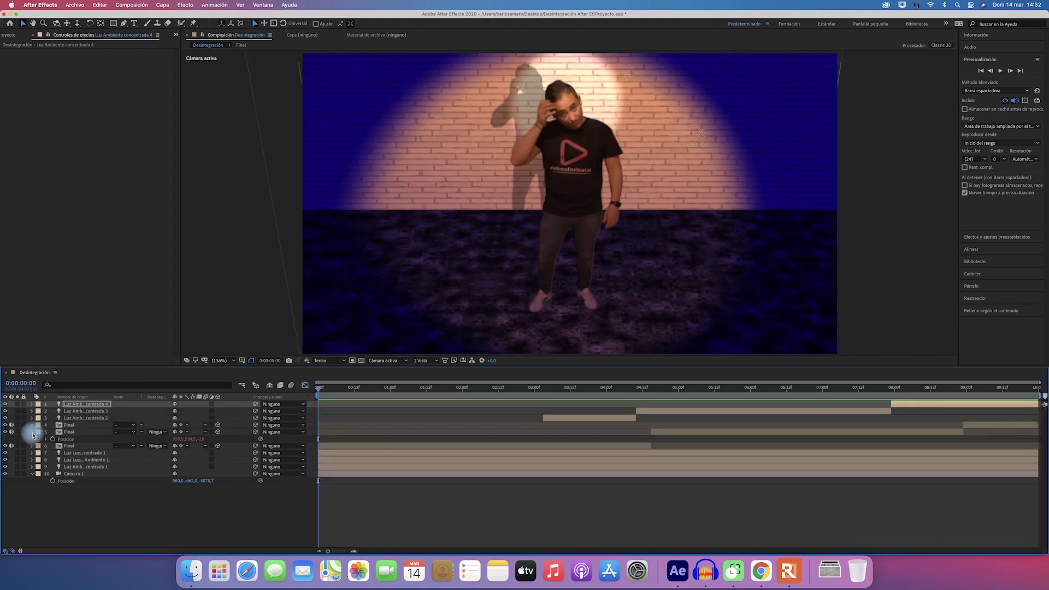
{"action": "left_click", "coordinate": [33, 432]}
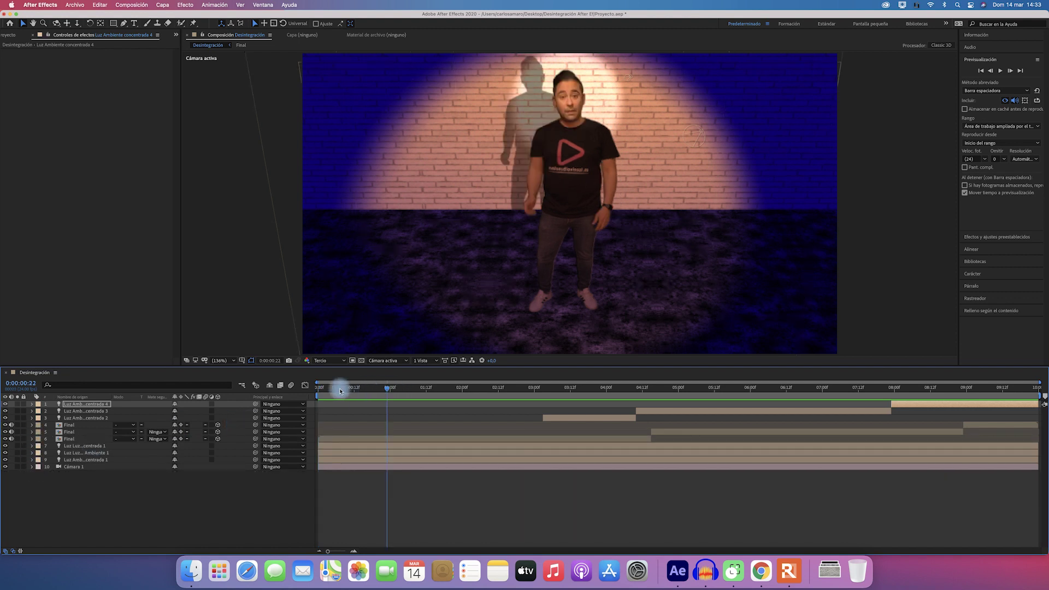
{"action": "left_click", "coordinate": [75, 467]}
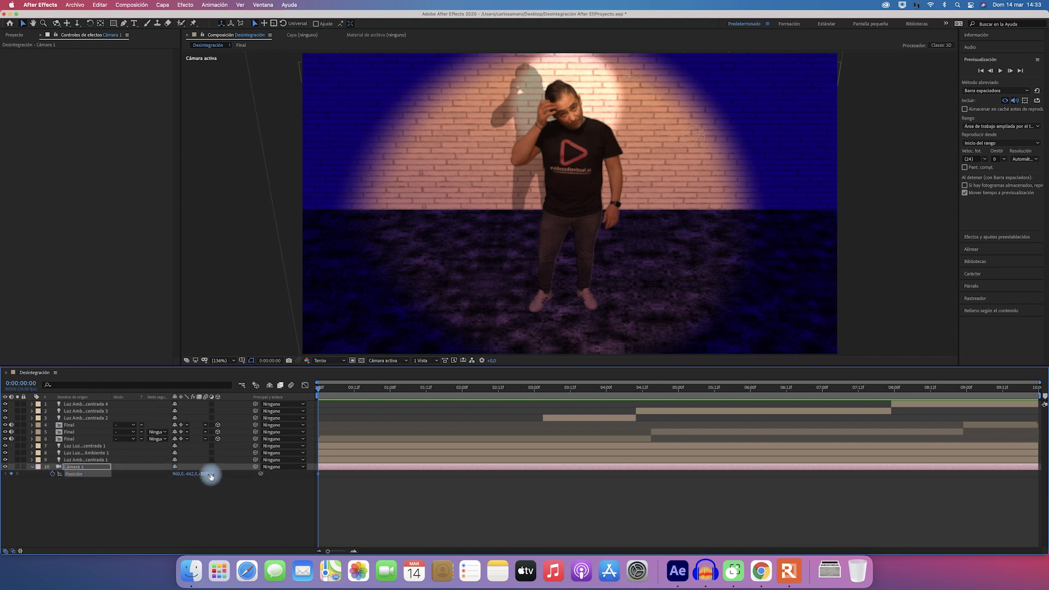
Step: Set Cámara 1's starting Position at 0:00, then push it closer and lower at 3:01
{"action": "mouse_move", "coordinate": [203, 474]}
{"action": "left_mouse_down"}
{"action": "mouse_move", "coordinate": [26, 505]}
{"action": "mouse_move", "coordinate": [105, 487]}
{"action": "left_mouse_up"}
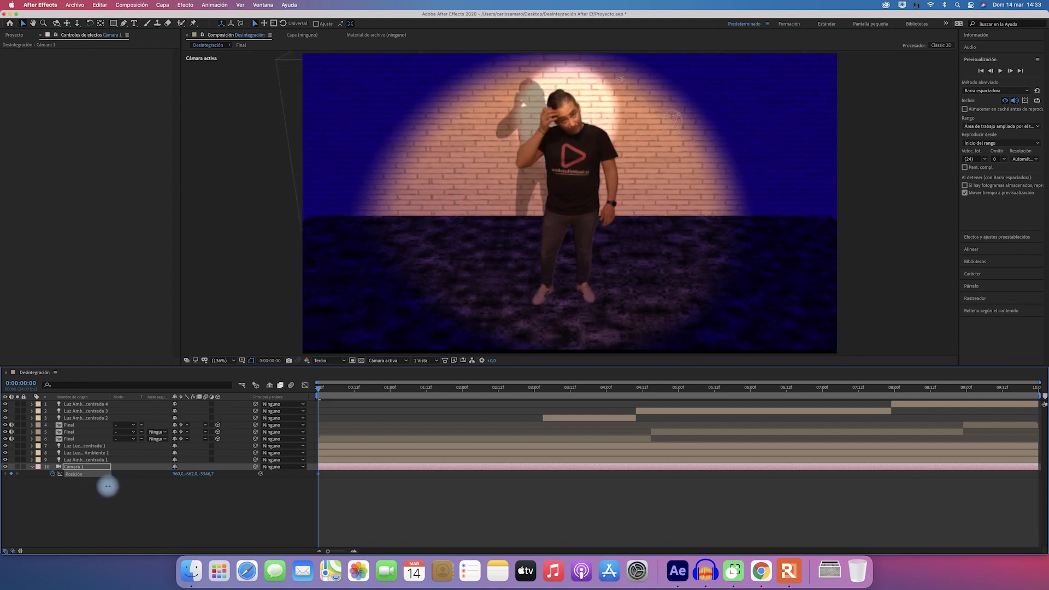
{"action": "left_click_drag", "start_coordinate": [116, 484], "coordinate": [161, 479]}
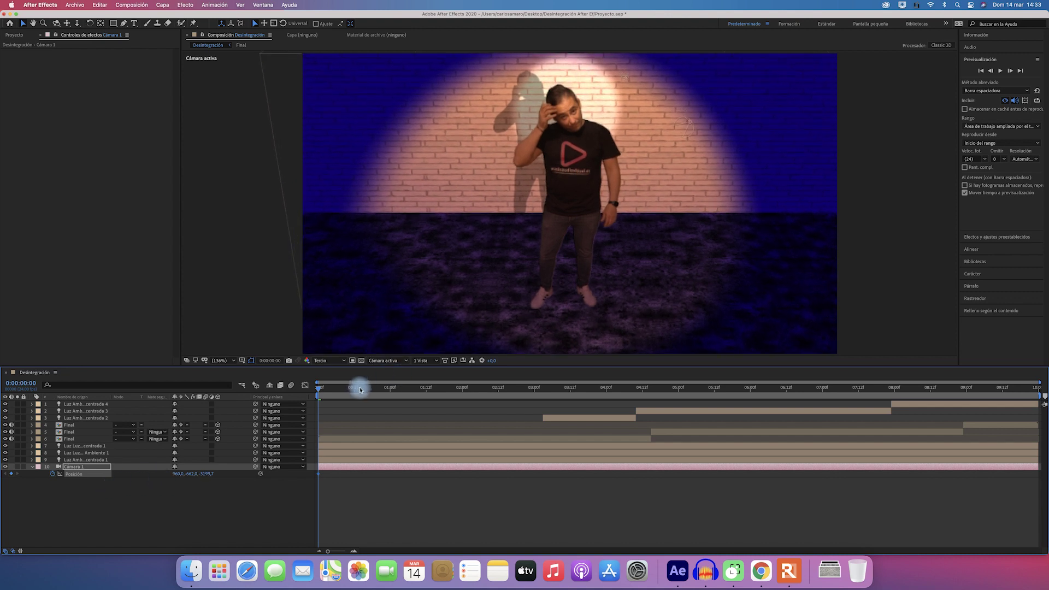
{"action": "left_click_drag", "start_coordinate": [426, 389], "coordinate": [545, 388]}
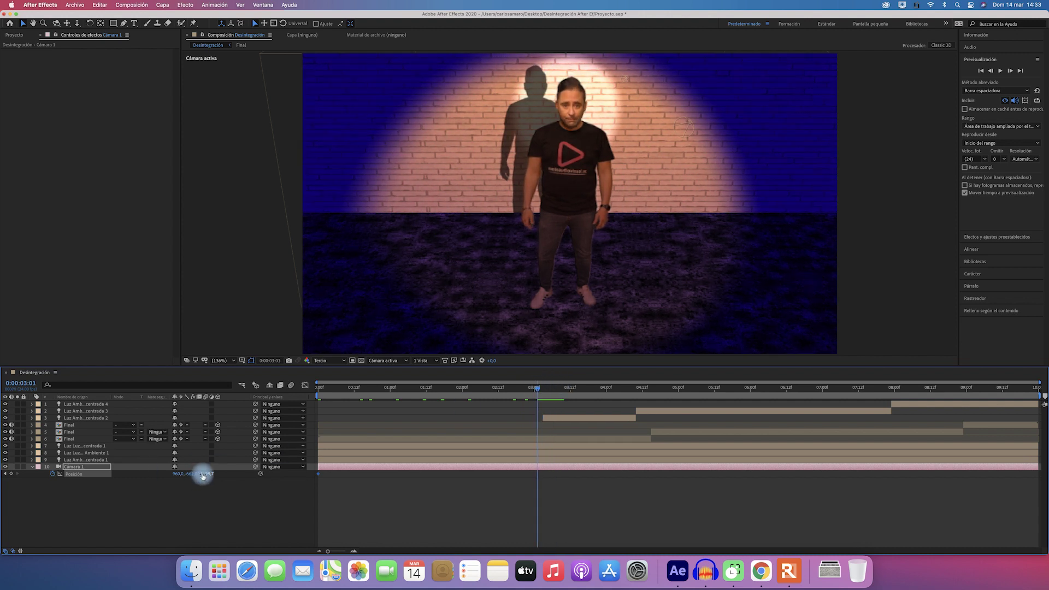
{"action": "left_click_drag", "start_coordinate": [214, 473], "coordinate": [425, 472]}
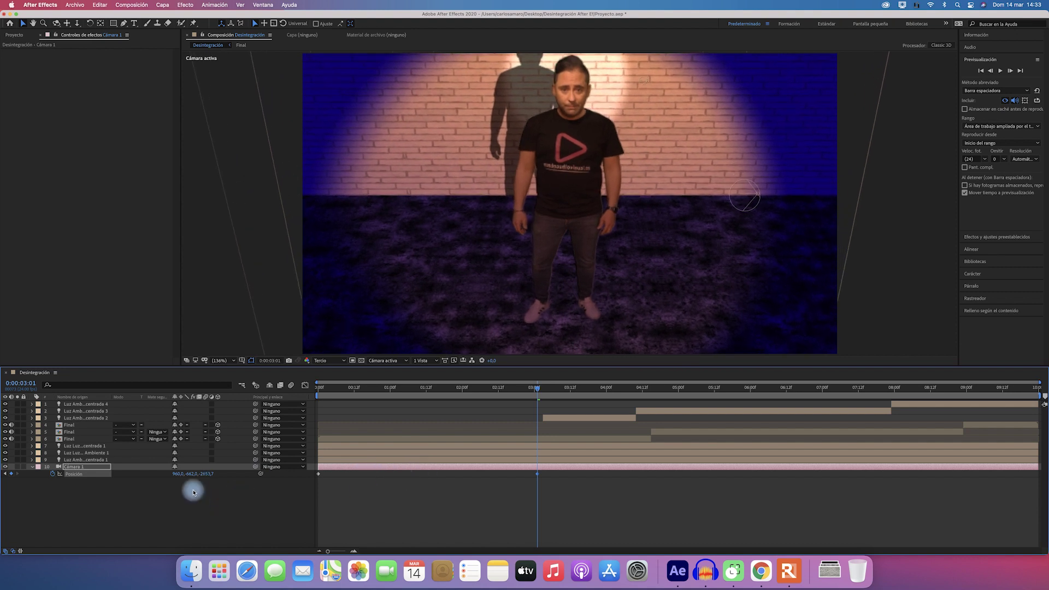
{"action": "mouse_move", "coordinate": [190, 473]}
{"action": "left_mouse_down"}
{"action": "mouse_move", "coordinate": [71, 473]}
{"action": "mouse_move", "coordinate": [30, 486]}
{"action": "left_mouse_up"}
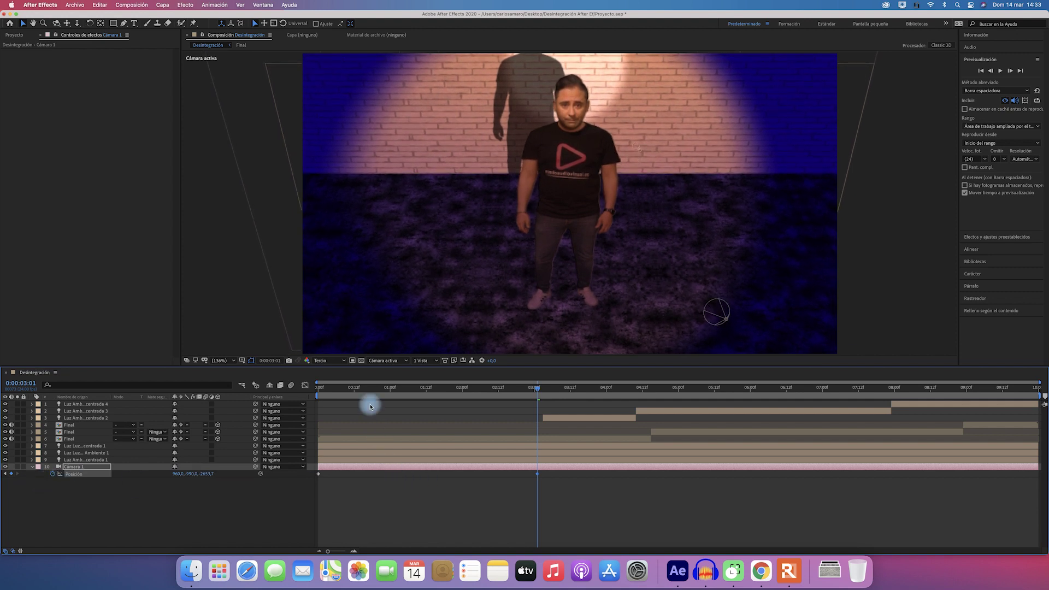
{"action": "left_click_drag", "start_coordinate": [359, 388], "coordinate": [282, 385]}
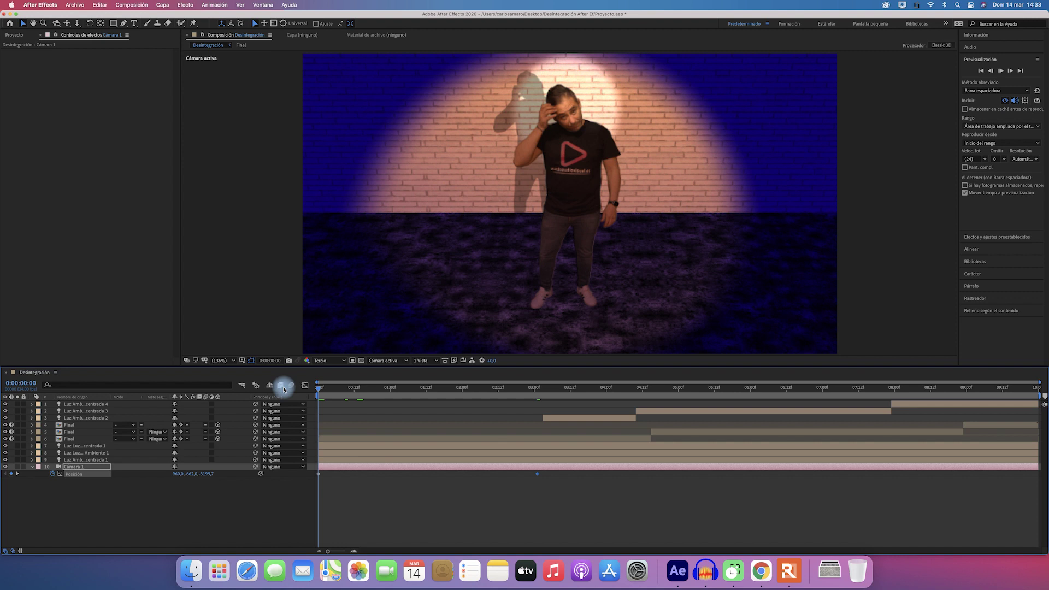
Step: At 4:14, key a new Cámara 1 position that pulls back in Z and shifts height in Y
{"action": "key", "text": "space"}
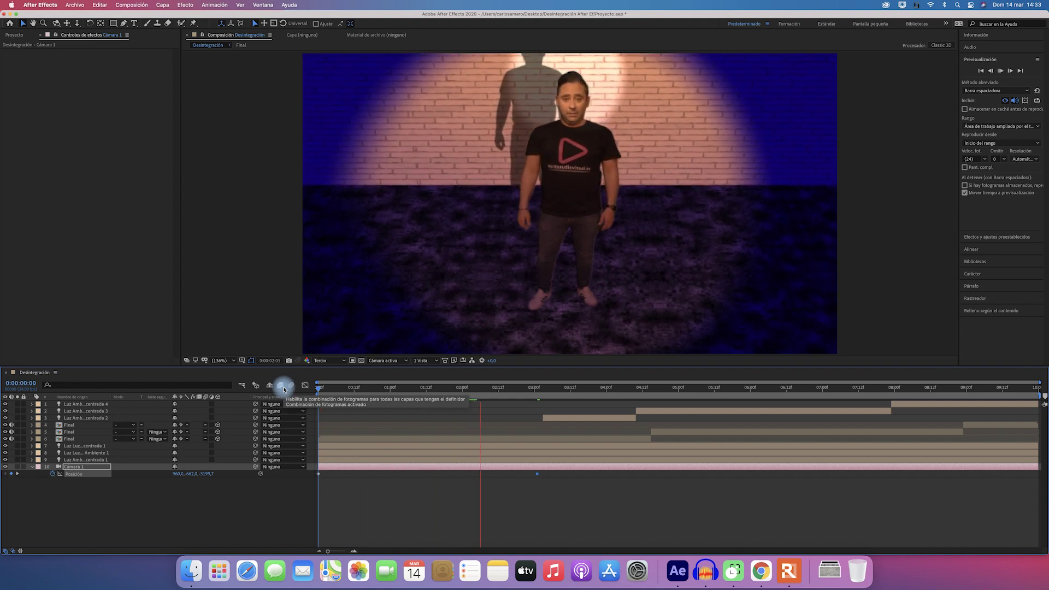
{"action": "left_click_drag", "start_coordinate": [529, 389], "coordinate": [649, 391]}
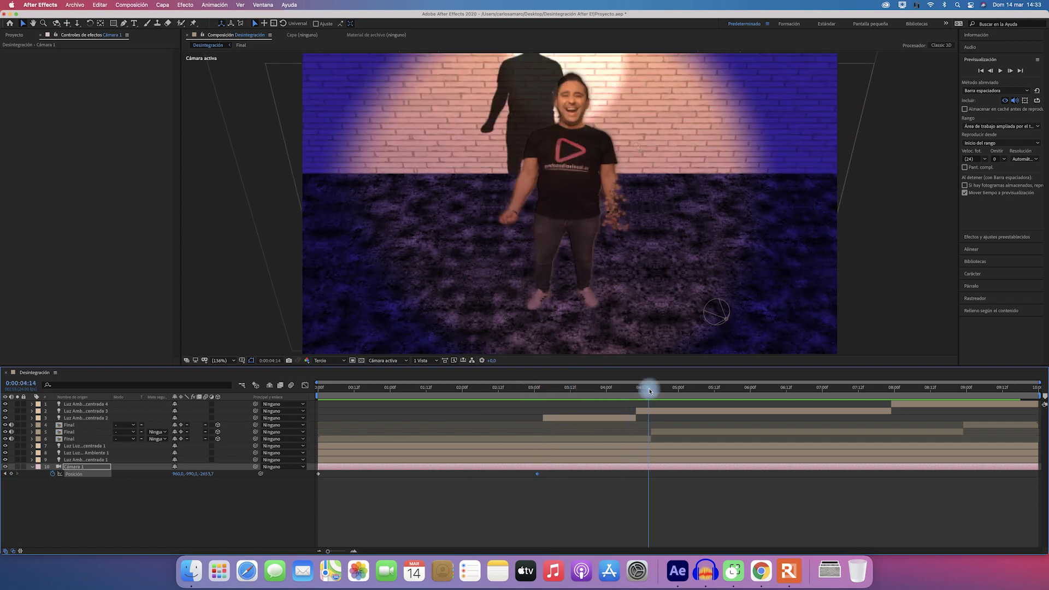
{"action": "left_click_drag", "start_coordinate": [206, 474], "coordinate": [58, 518]}
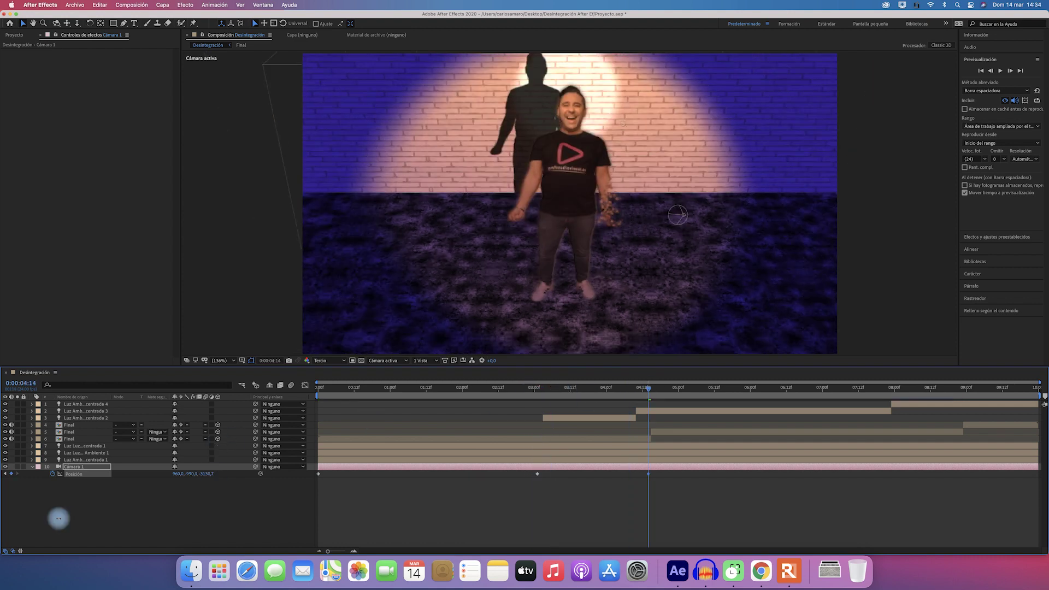
{"action": "mouse_move", "coordinate": [178, 476]}
{"action": "left_mouse_down"}
{"action": "mouse_move", "coordinate": [166, 467]}
{"action": "mouse_move", "coordinate": [518, 412]}
{"action": "left_mouse_up"}
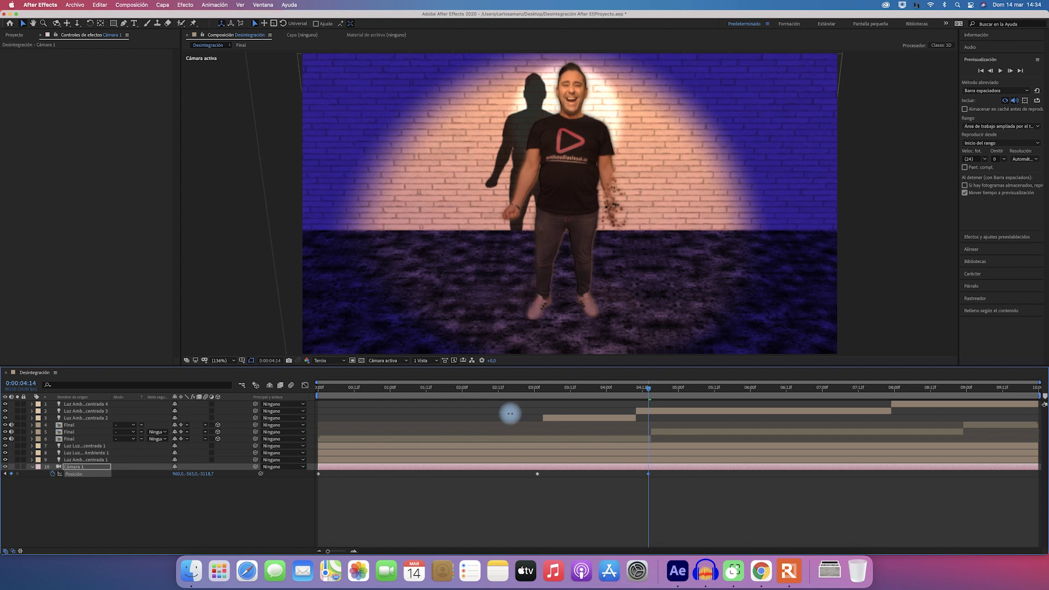
{"action": "left_click_drag", "start_coordinate": [484, 419], "coordinate": [737, 434]}
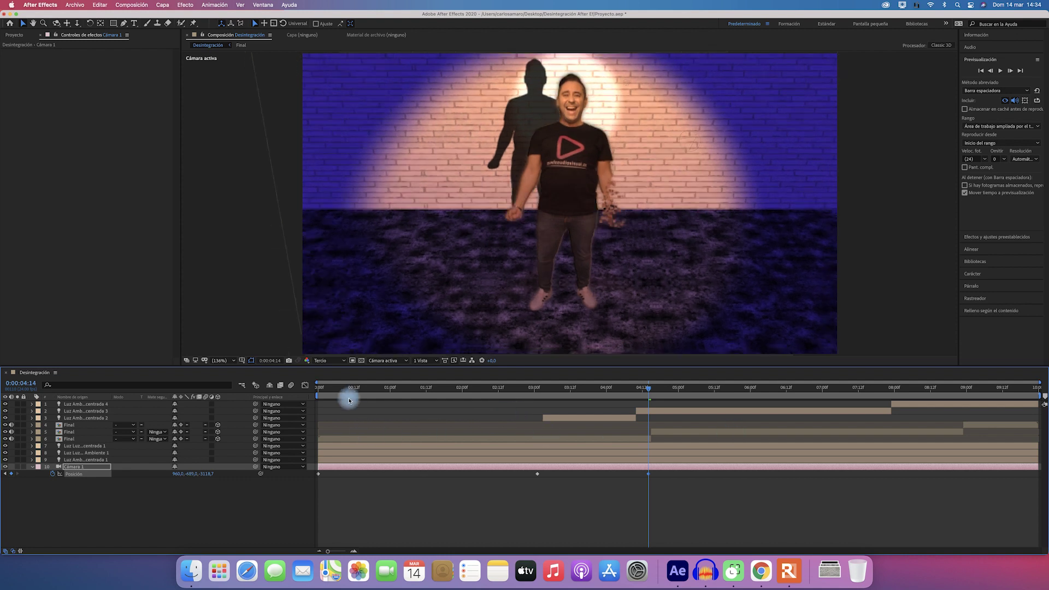
Step: Preview the whole dissolve animation, then switch viewer resolution from Tercio to Completa
{"action": "key", "text": "space"}
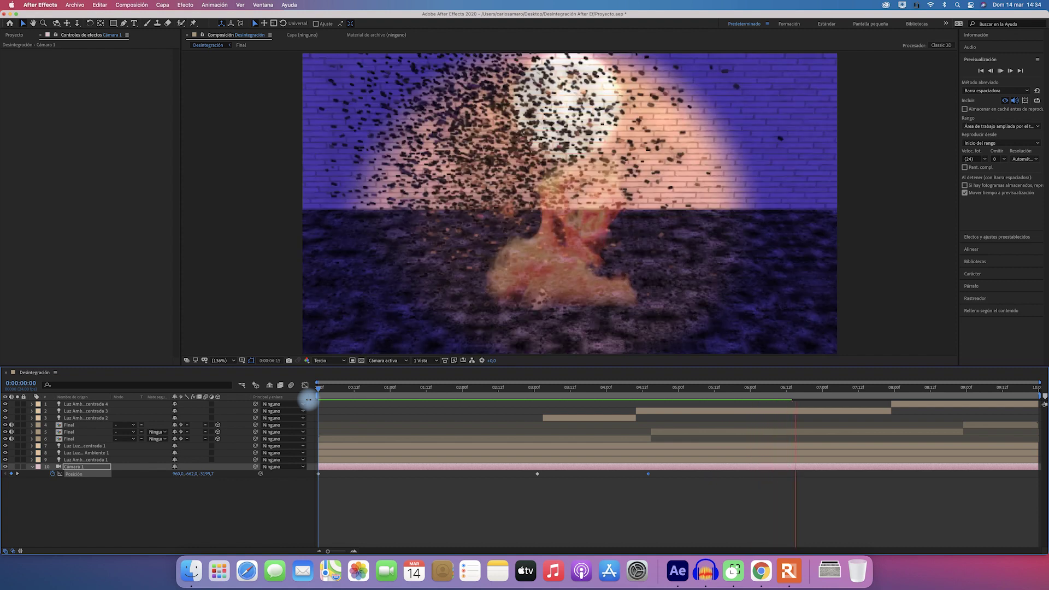
{"action": "key", "text": "space"}
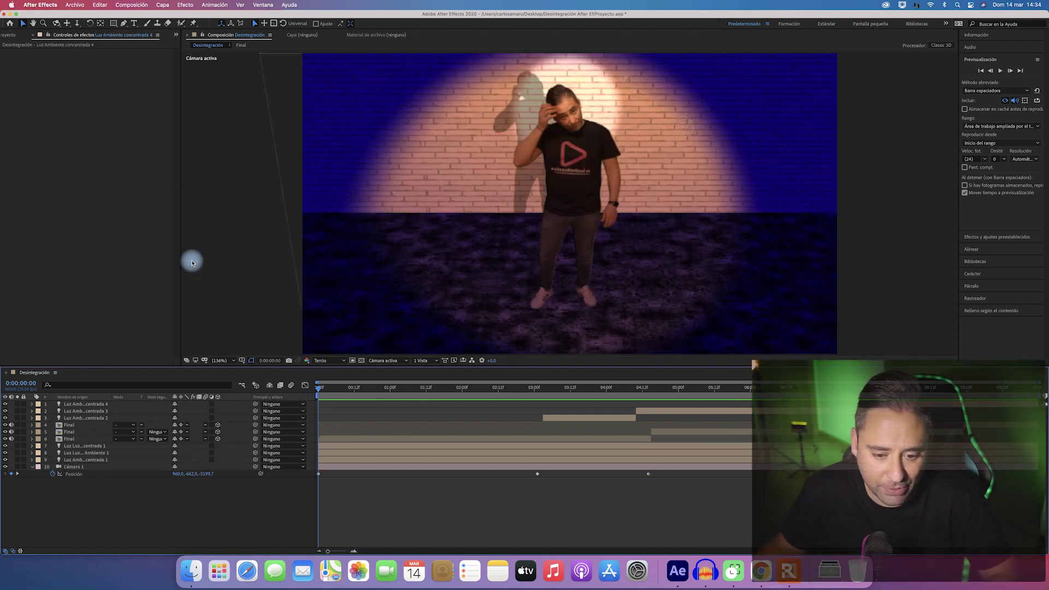
{"action": "left_click", "coordinate": [337, 360]}
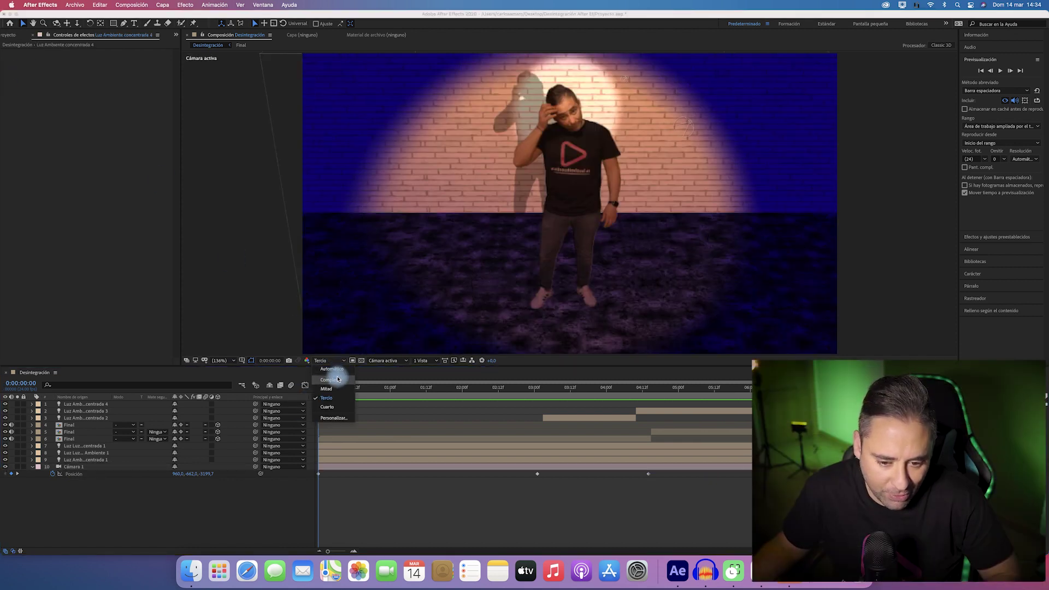
{"action": "left_click", "coordinate": [337, 379]}
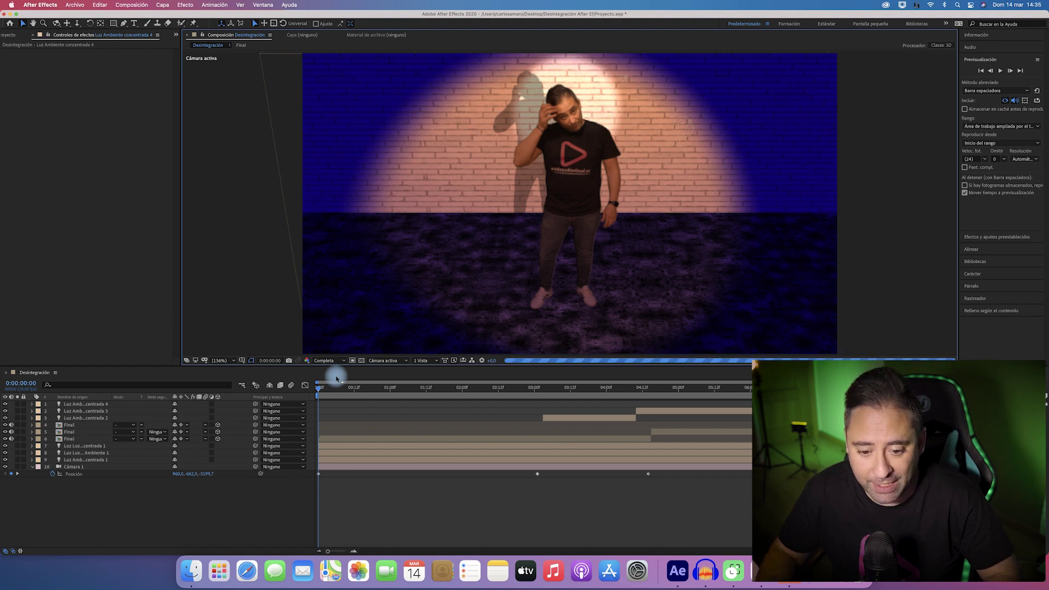